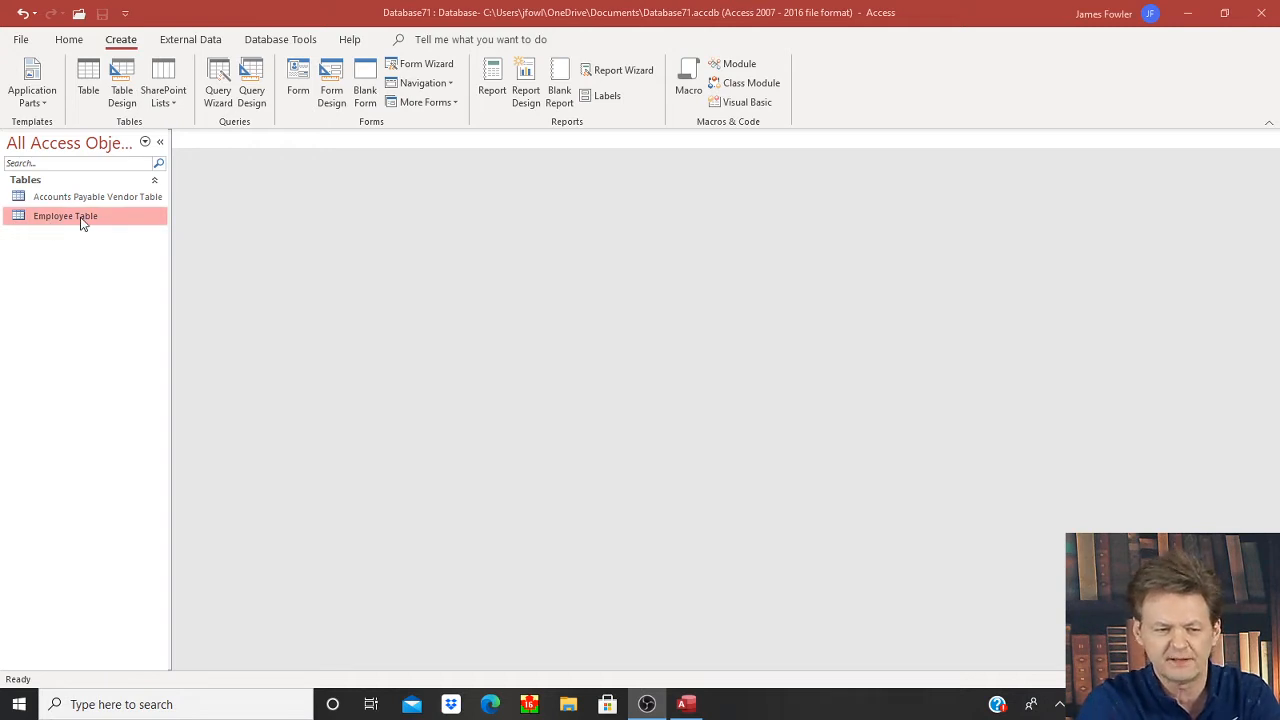
# - Review the records in the Accounts Payable Vendor Table and the Employee Table, closing each one after viewing
pyautogui.click(43, 203)
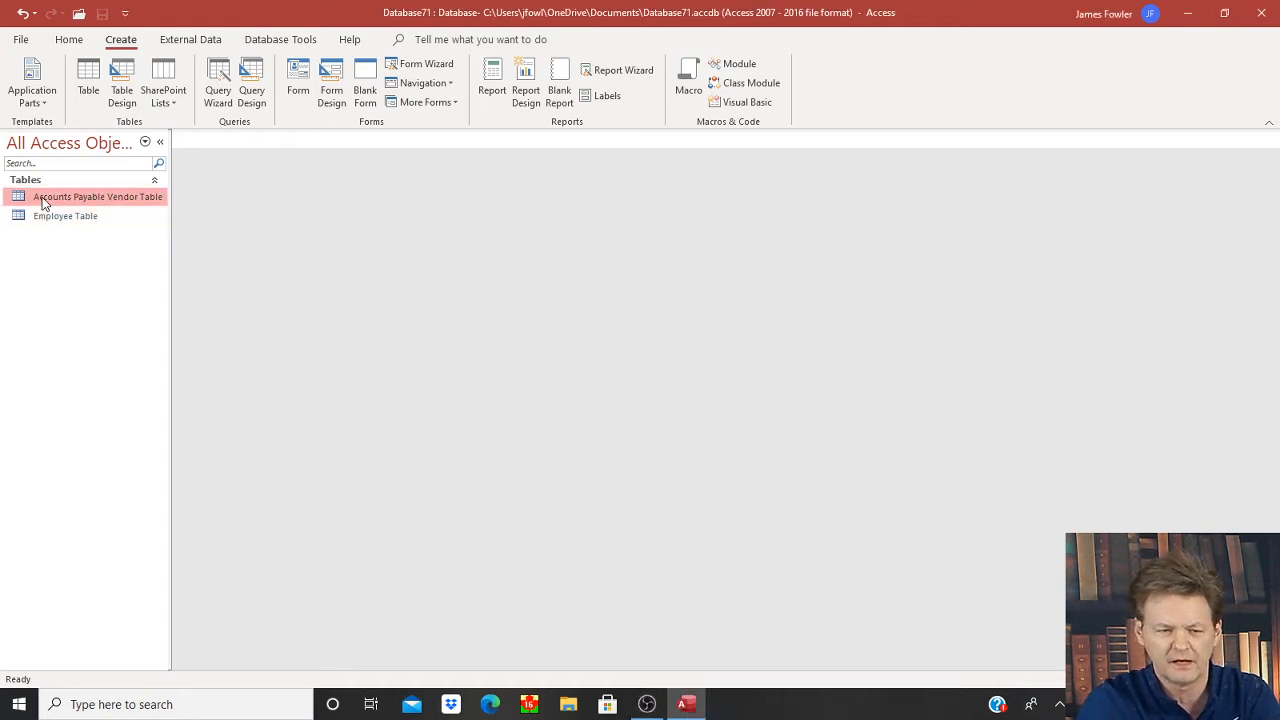
pyautogui.doubleClick(118, 204)
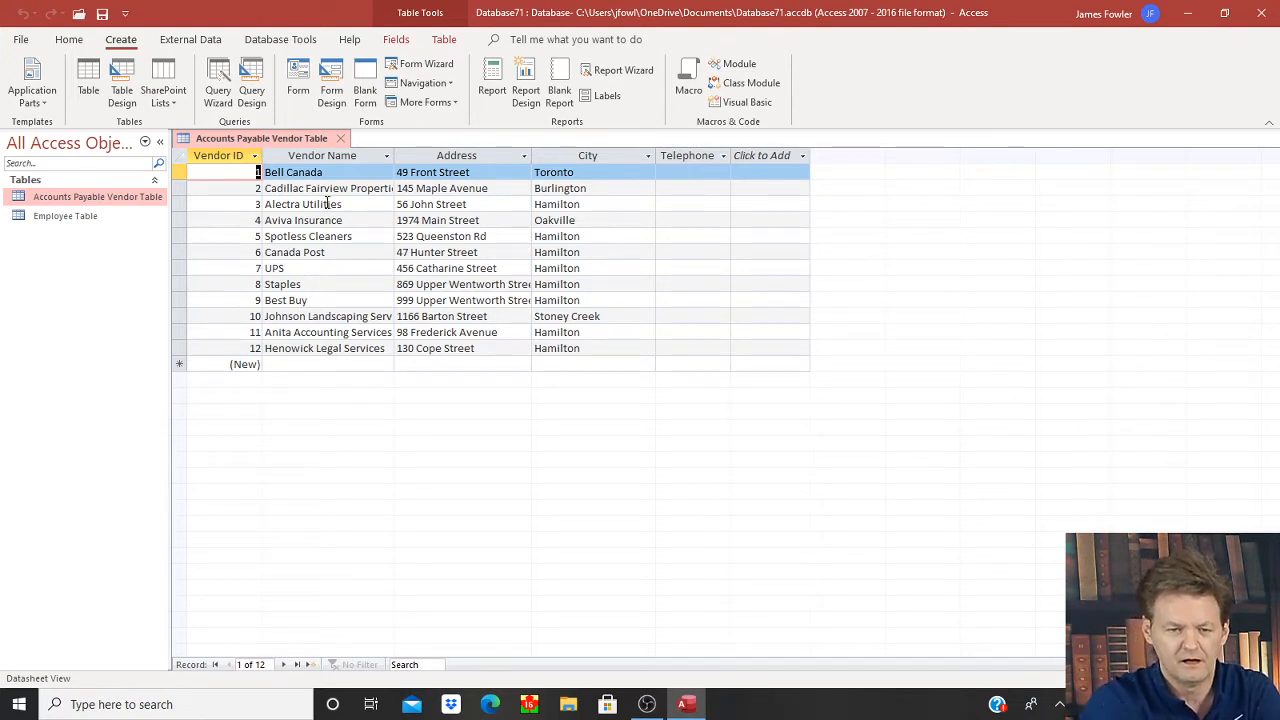
pyautogui.click(342, 138)
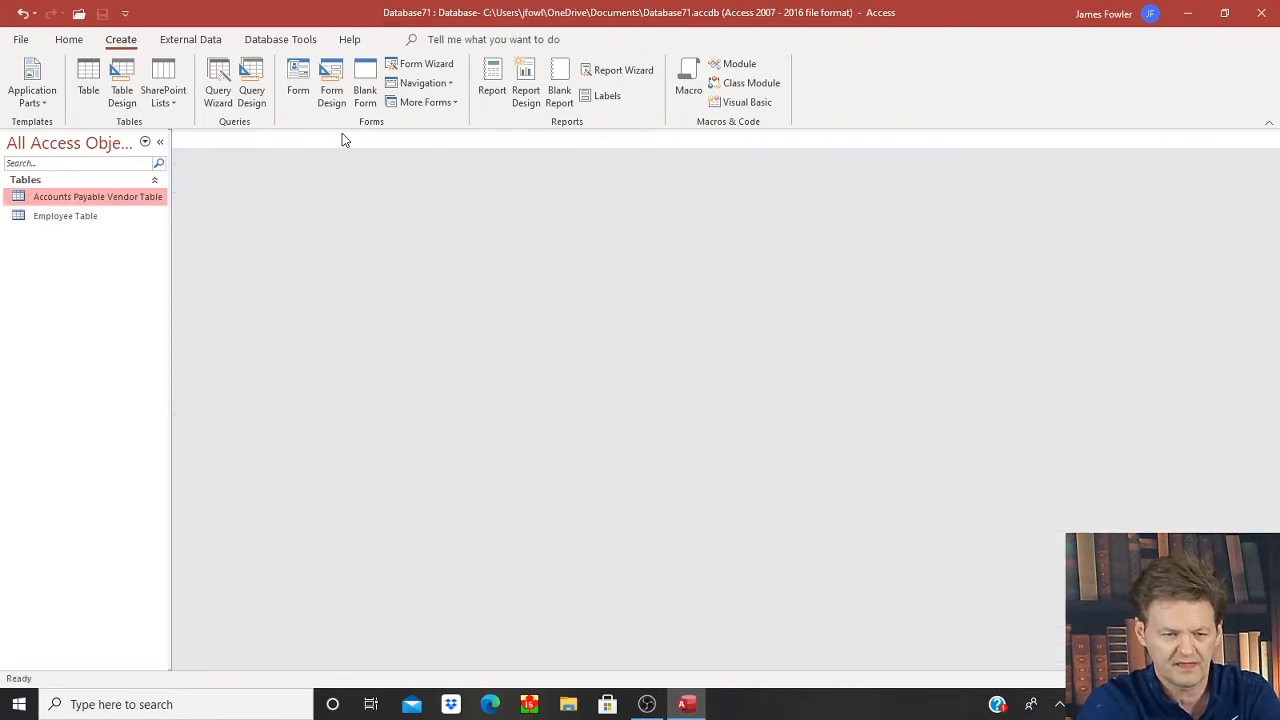
pyautogui.doubleClick(55, 216)
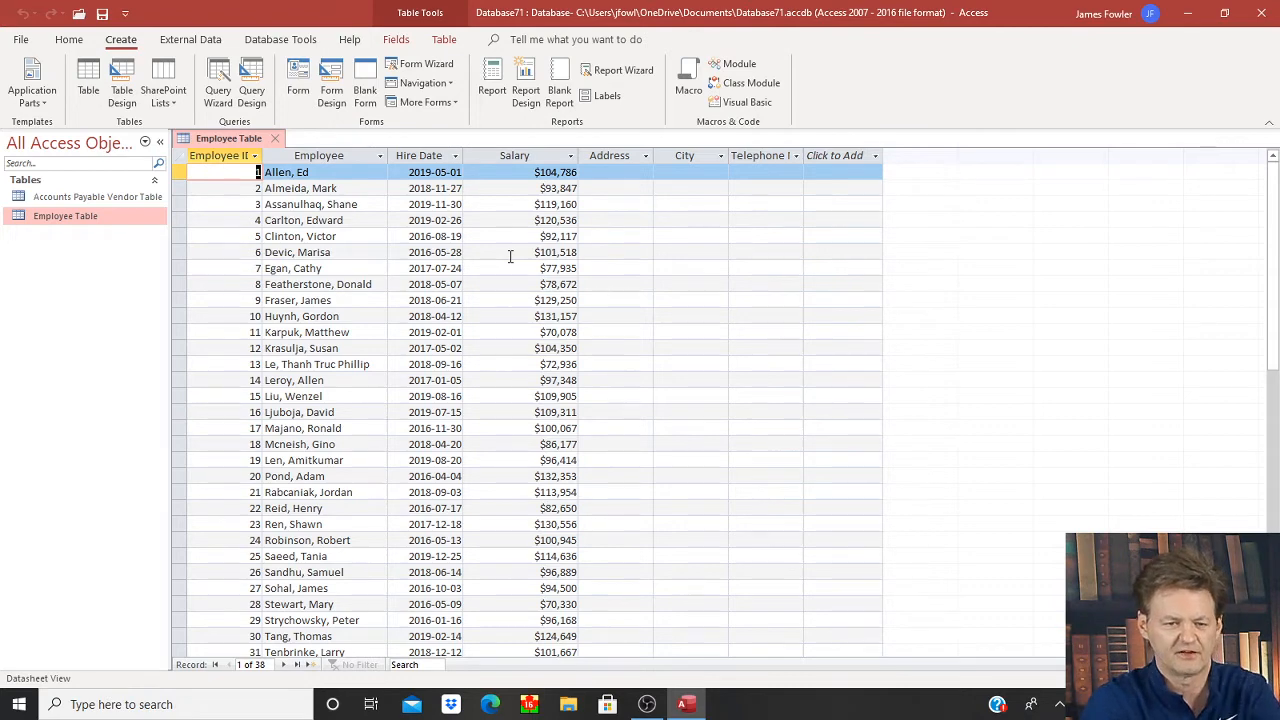
pyautogui.click(276, 139)
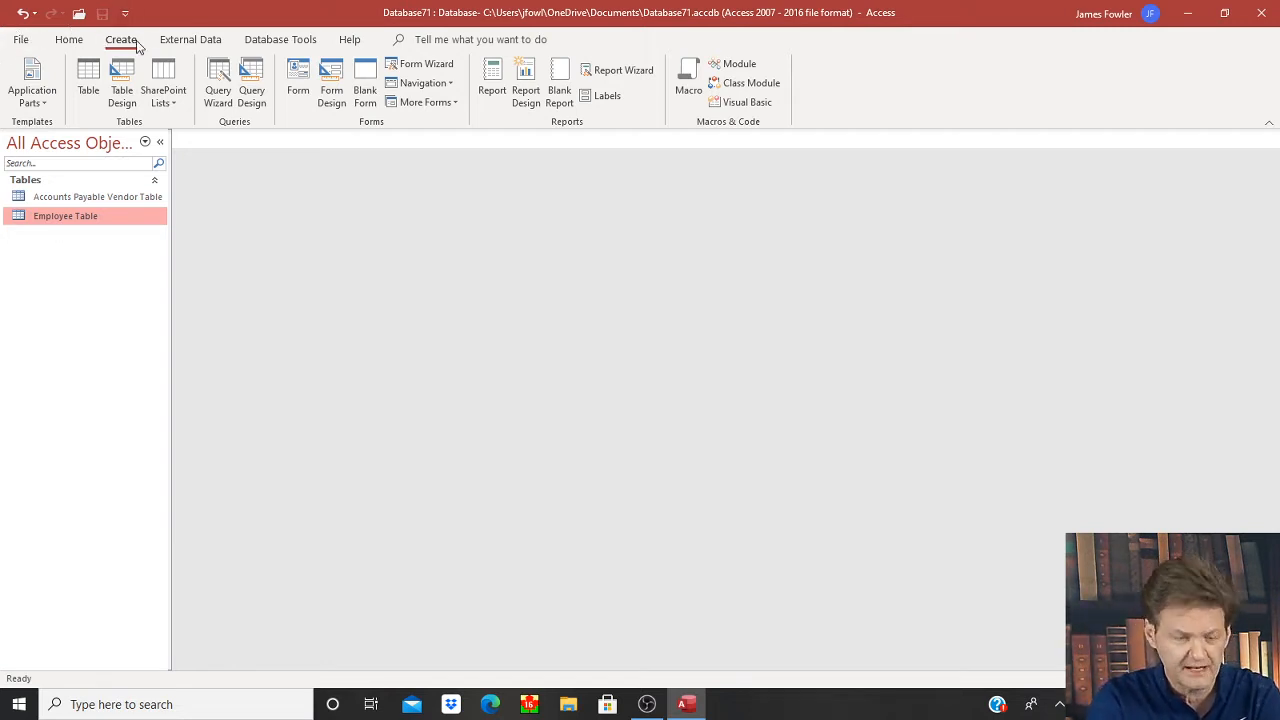
# - Create a new table and switch it to Design View, saving it as AP Voucher Table
pyautogui.click(88, 78)
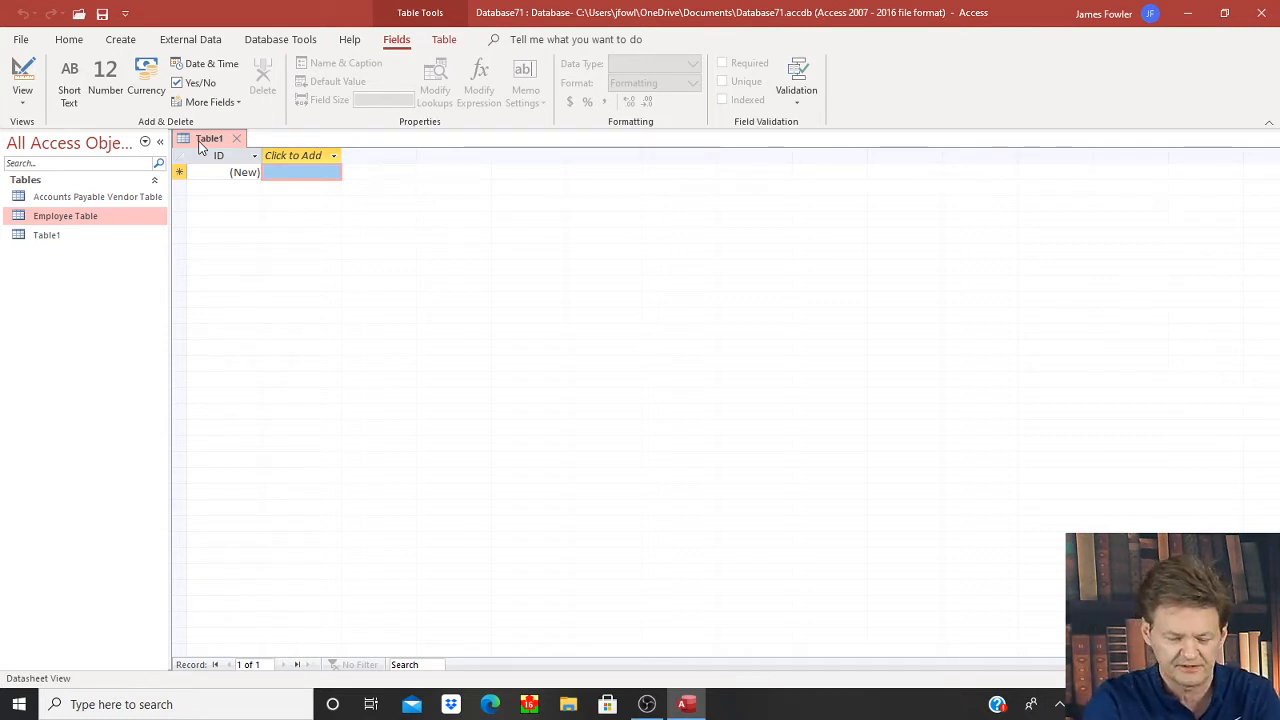
pyautogui.rightClick(200, 146)
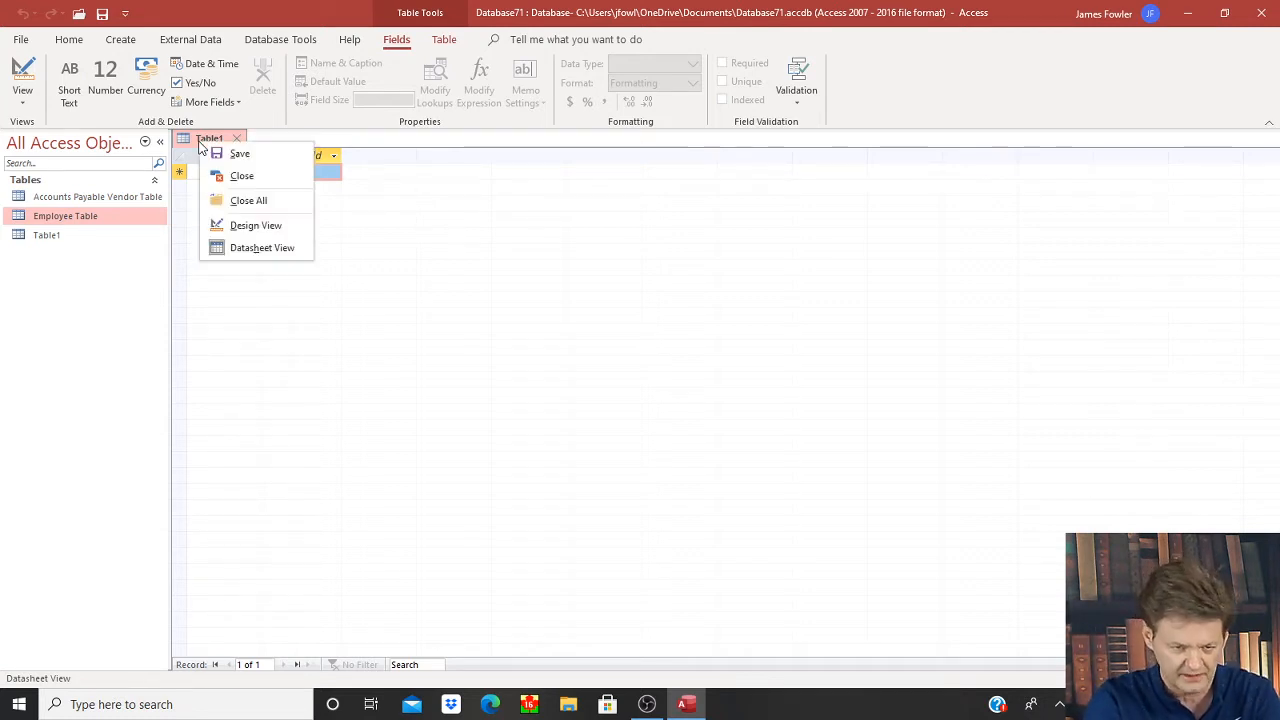
pyautogui.click(236, 225)
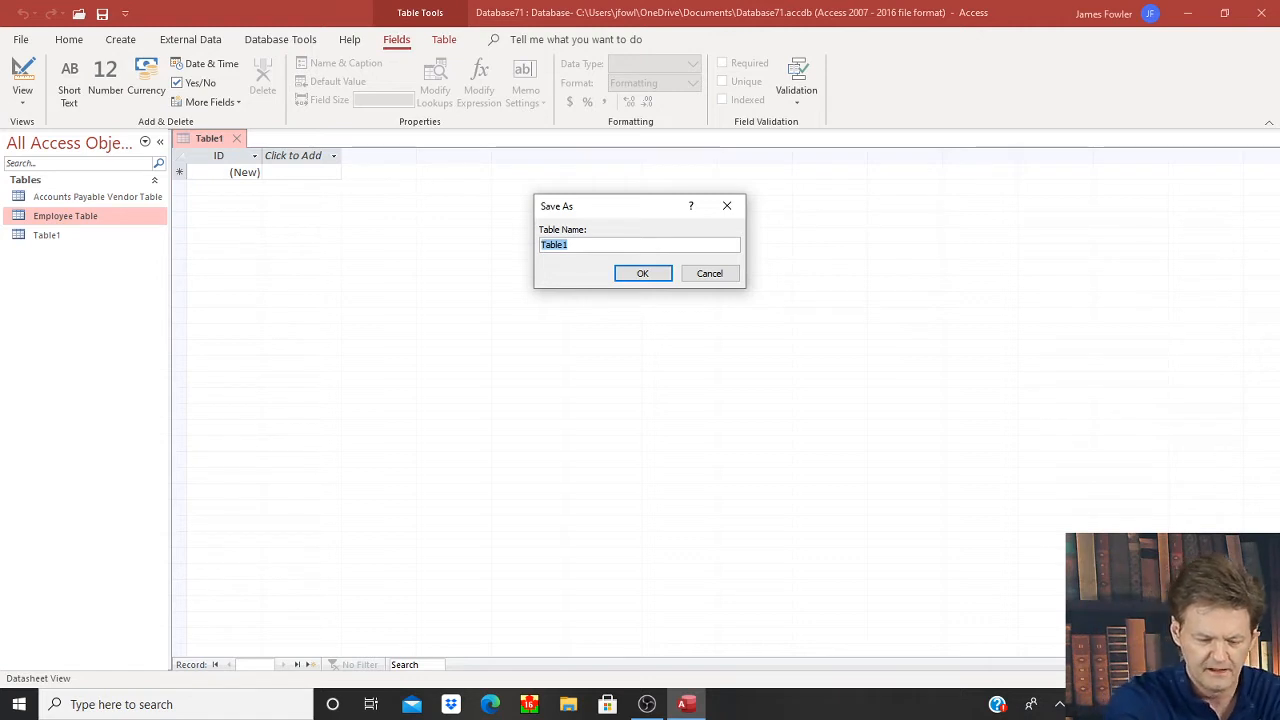
pyautogui.write('AP')
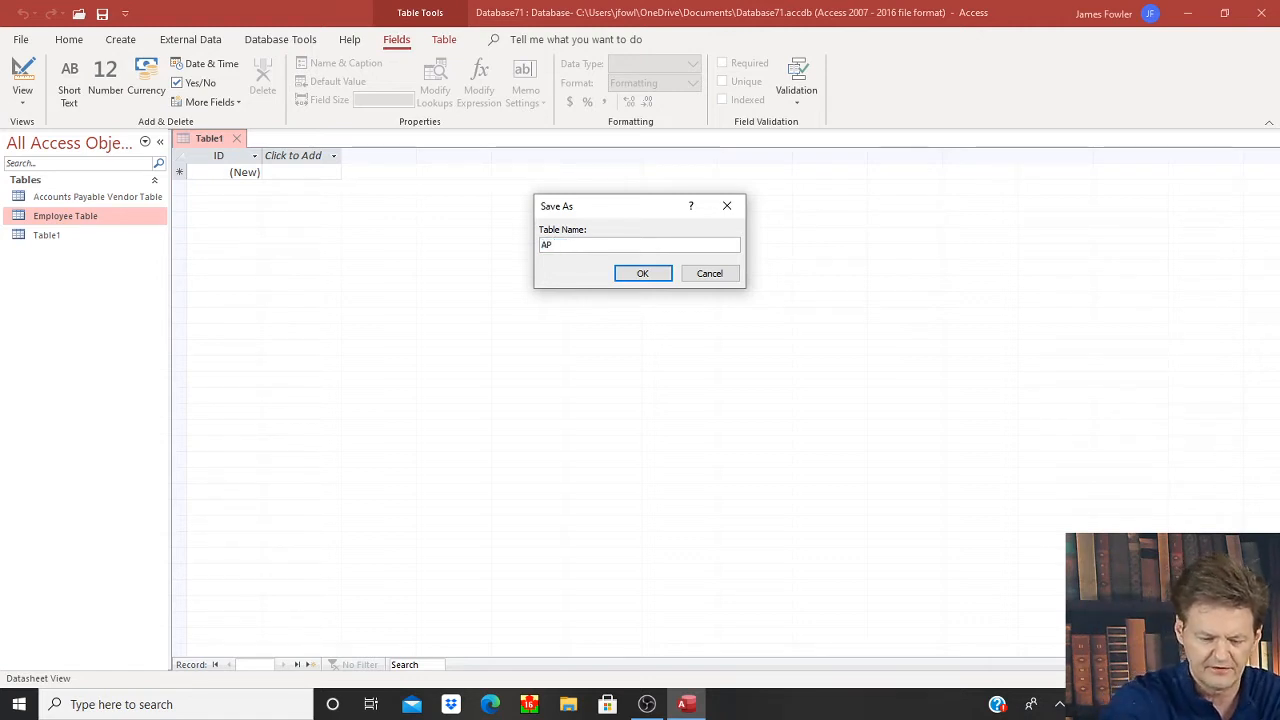
pyautogui.write(' V')
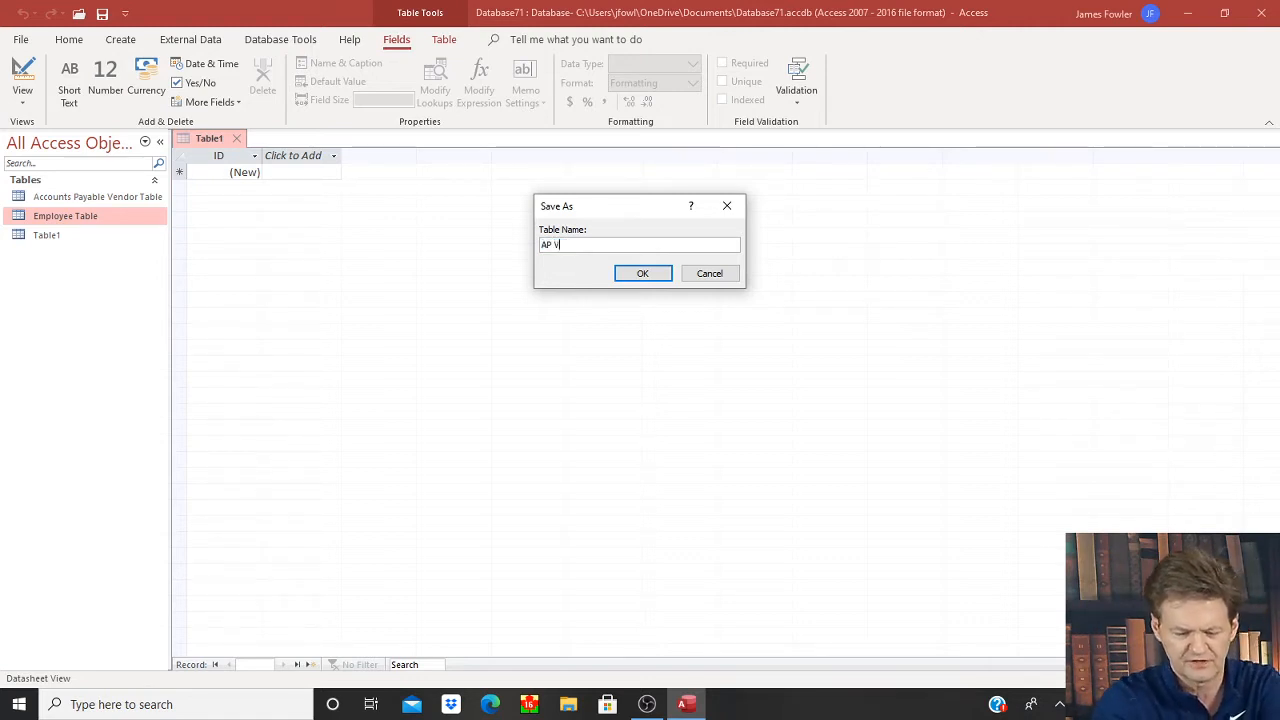
pyautogui.write('oucher ')
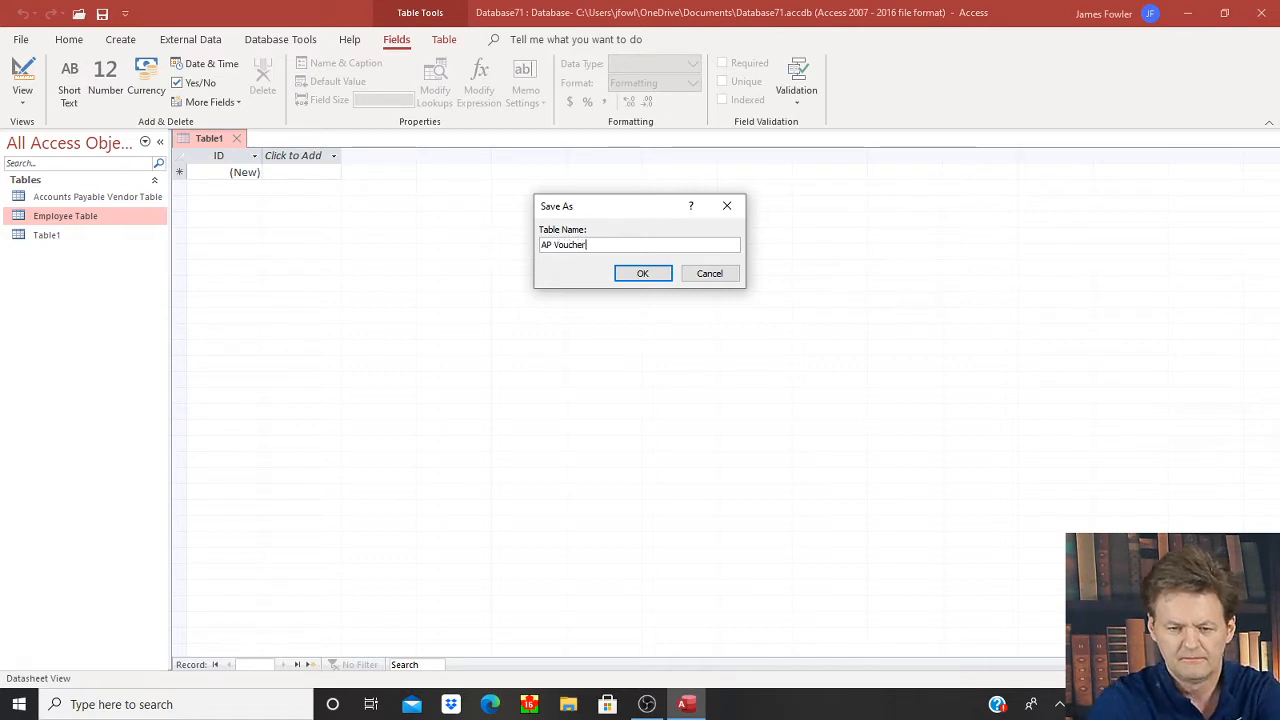
pyautogui.write('Tab')
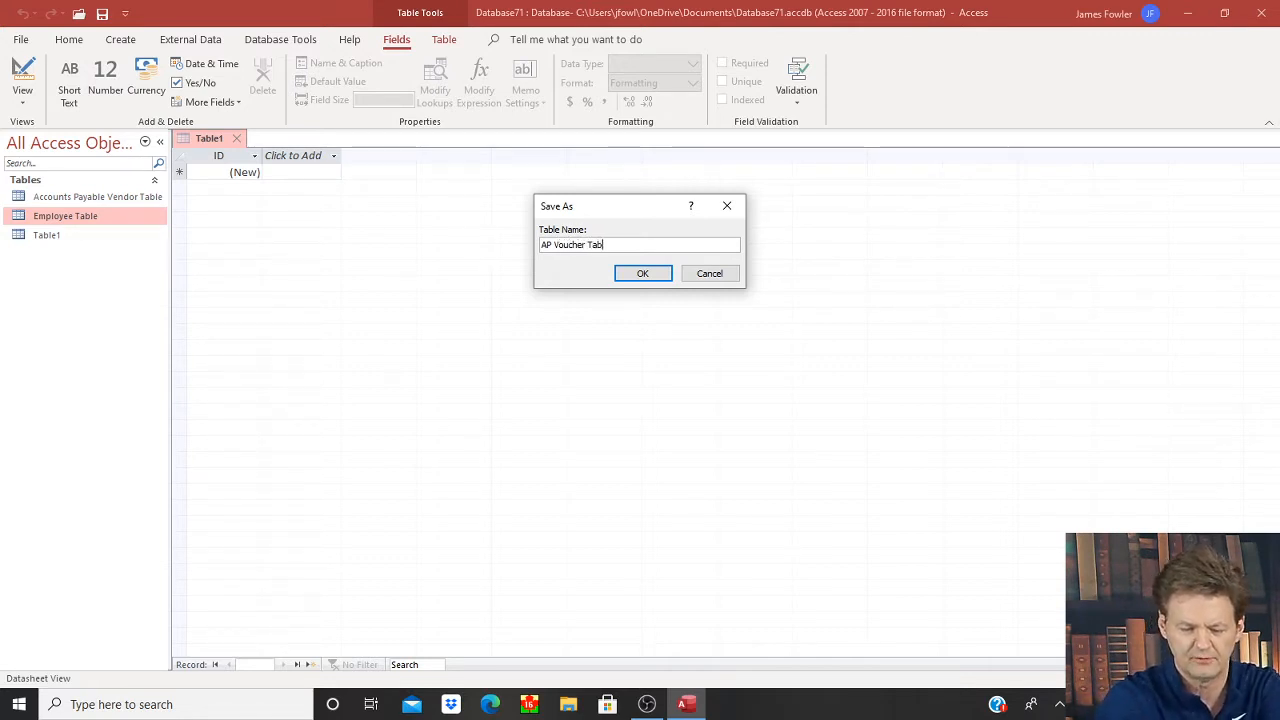
pyautogui.write('le')
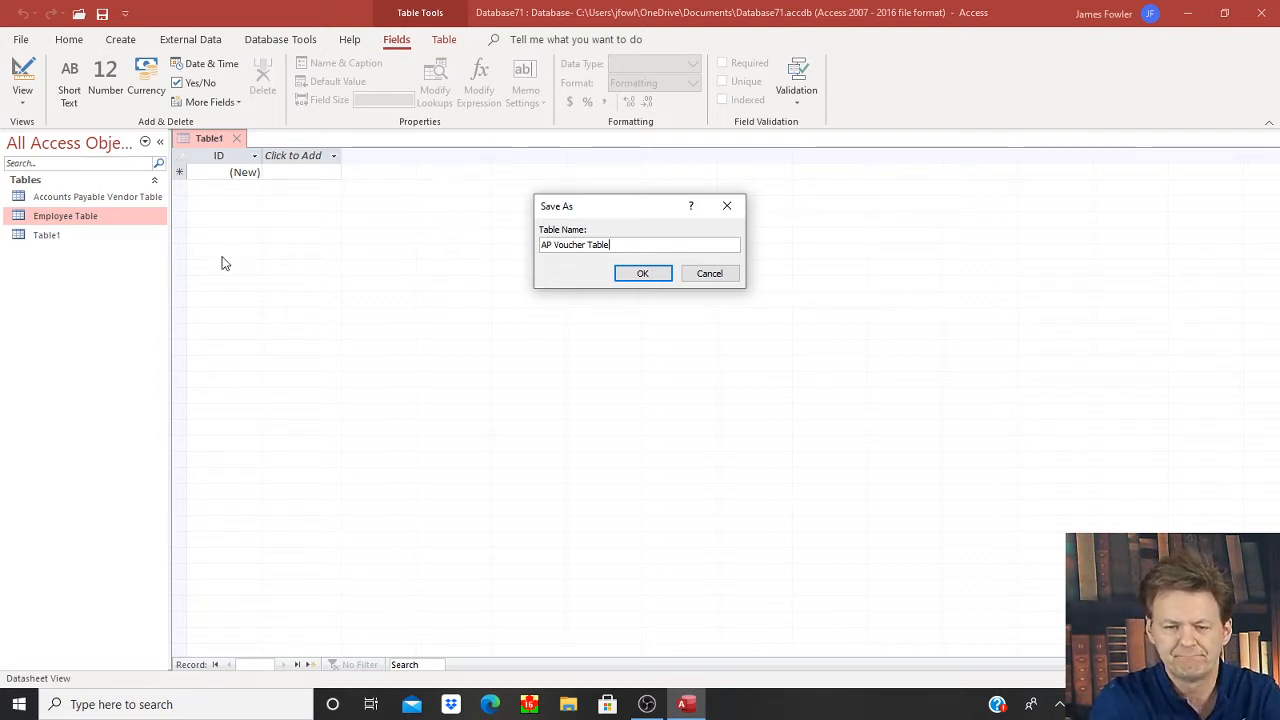
pyautogui.click(637, 274)
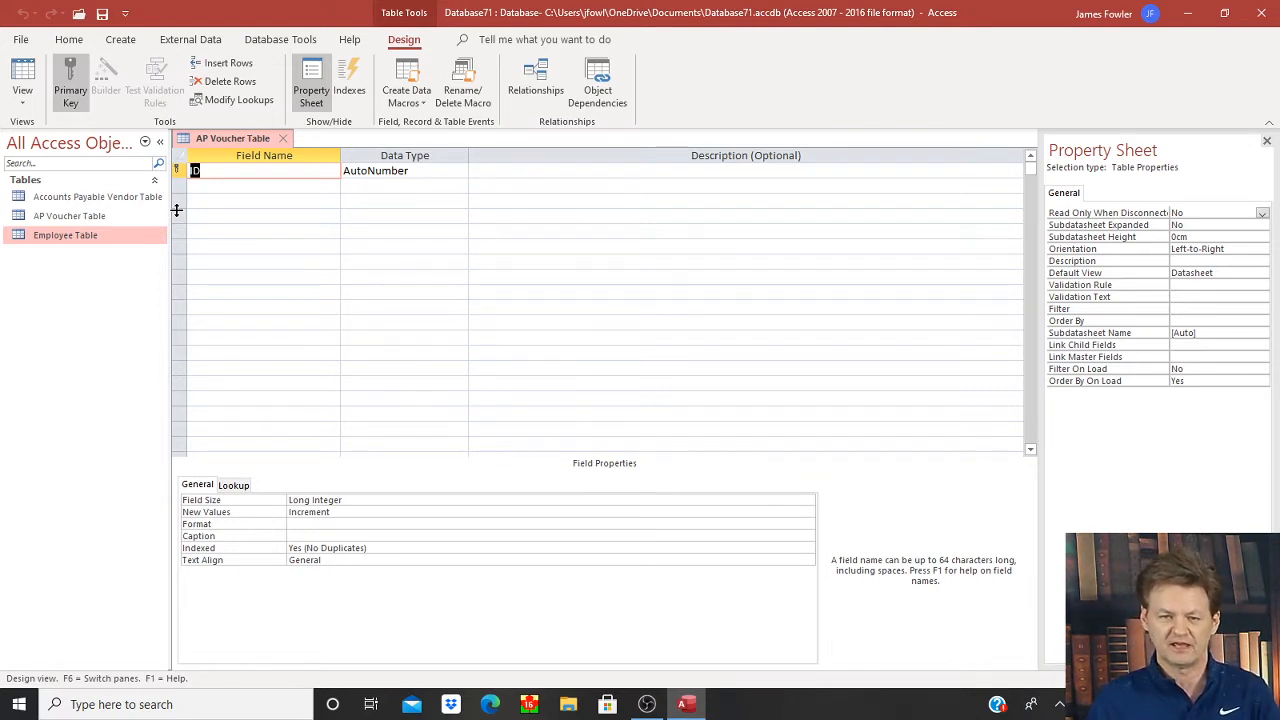
# - Rename the ID primary key field to AP Voucher ID
pyautogui.press('Tab')
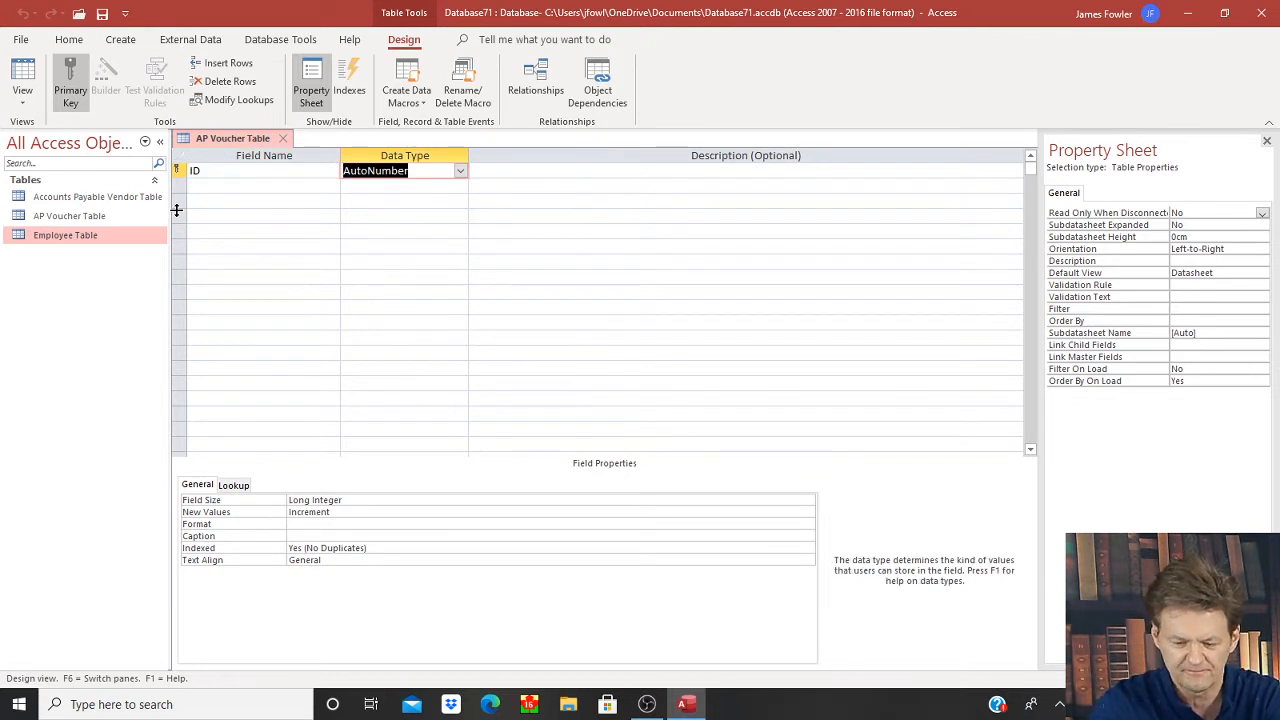
pyautogui.hotkey('shift', 'Tab')
pyautogui.click(211, 171)
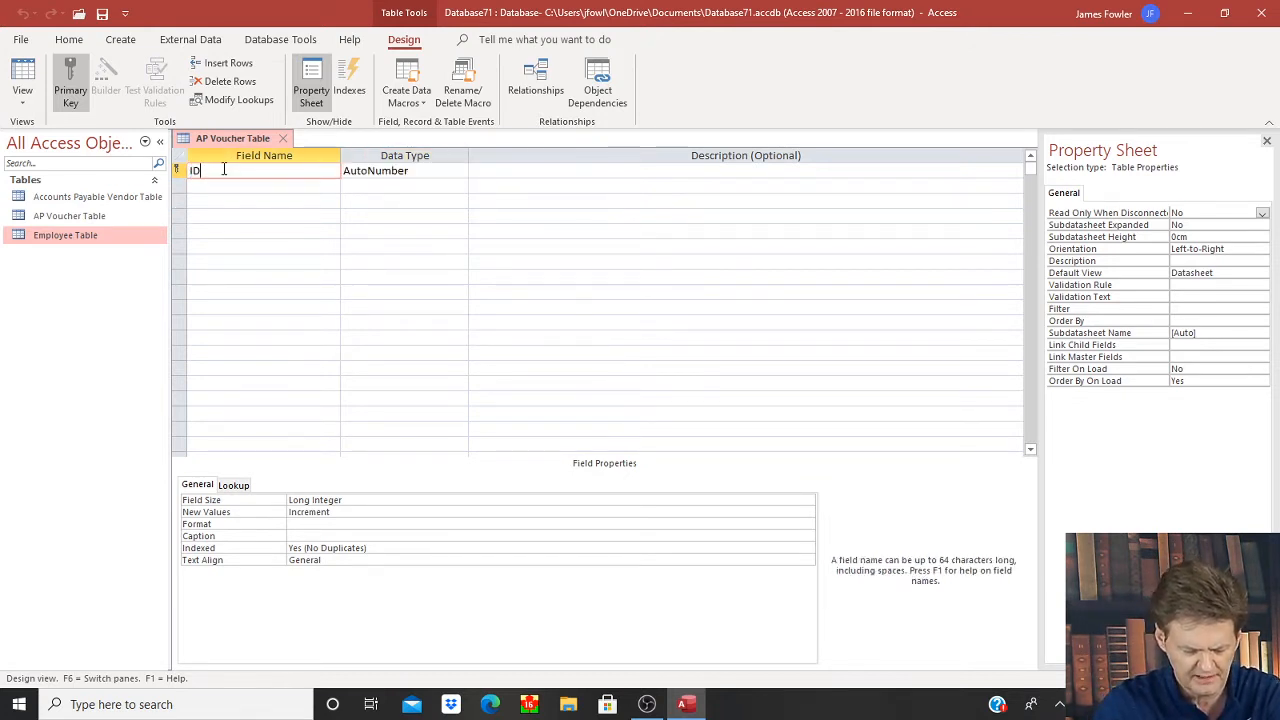
pyautogui.write('\\\\\\')
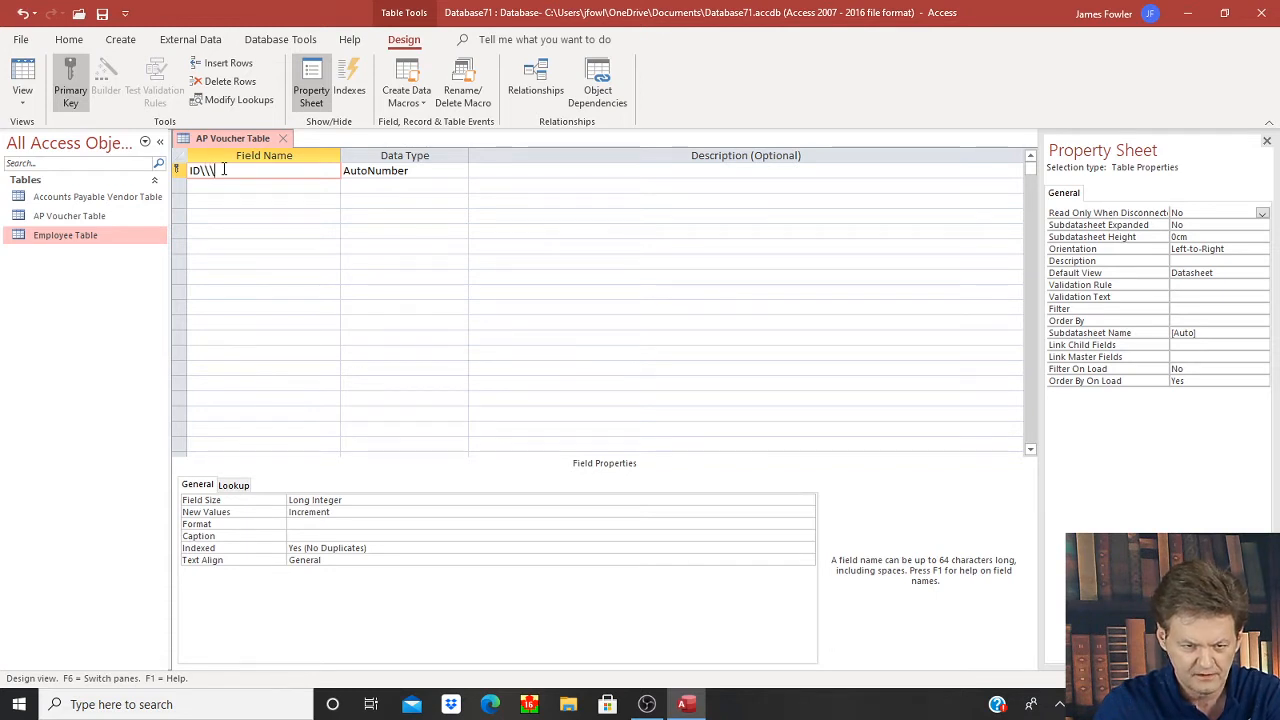
pyautogui.press('BackSpace')
pyautogui.press('BackSpace')
pyautogui.press('BackSpace')
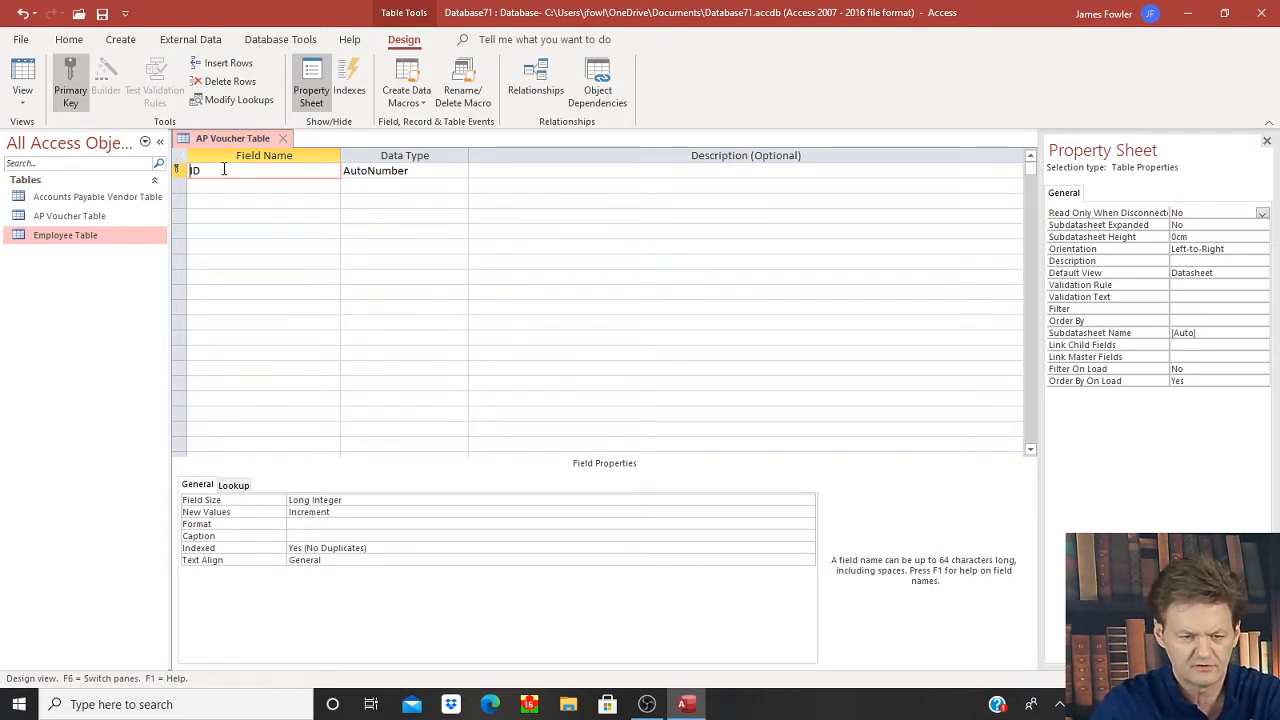
pyautogui.write('A')
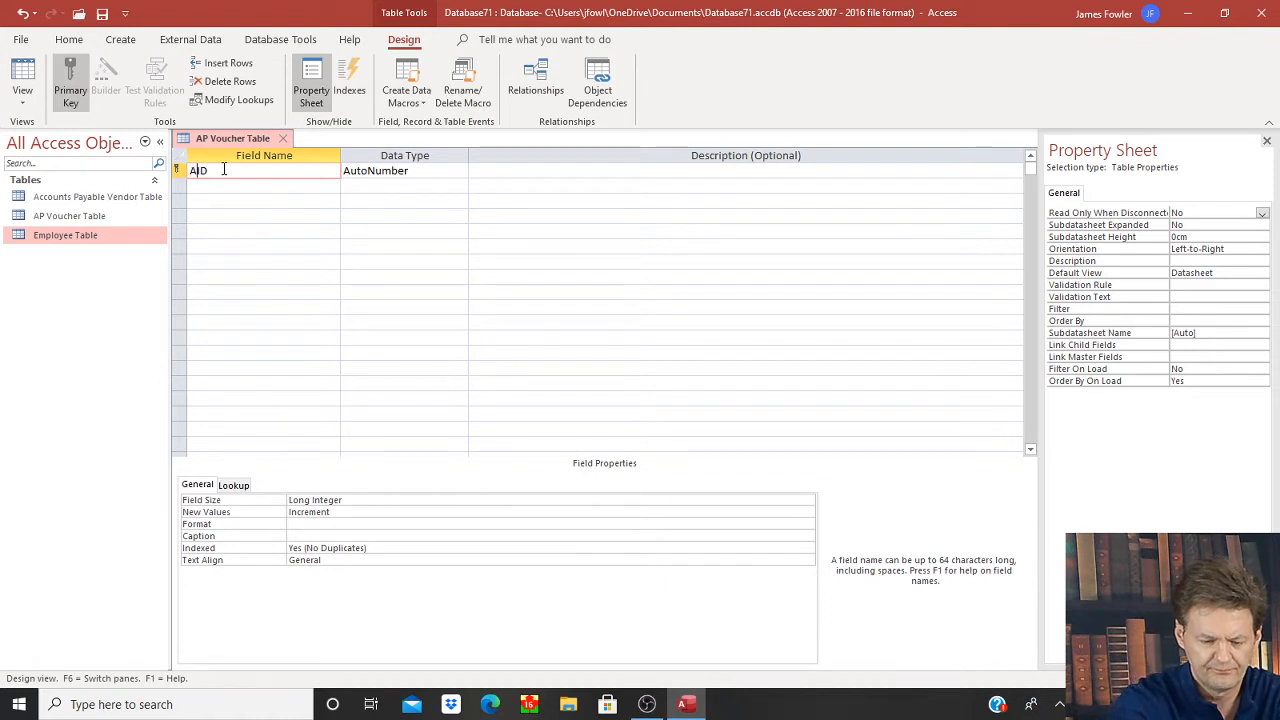
pyautogui.write('P Vou')
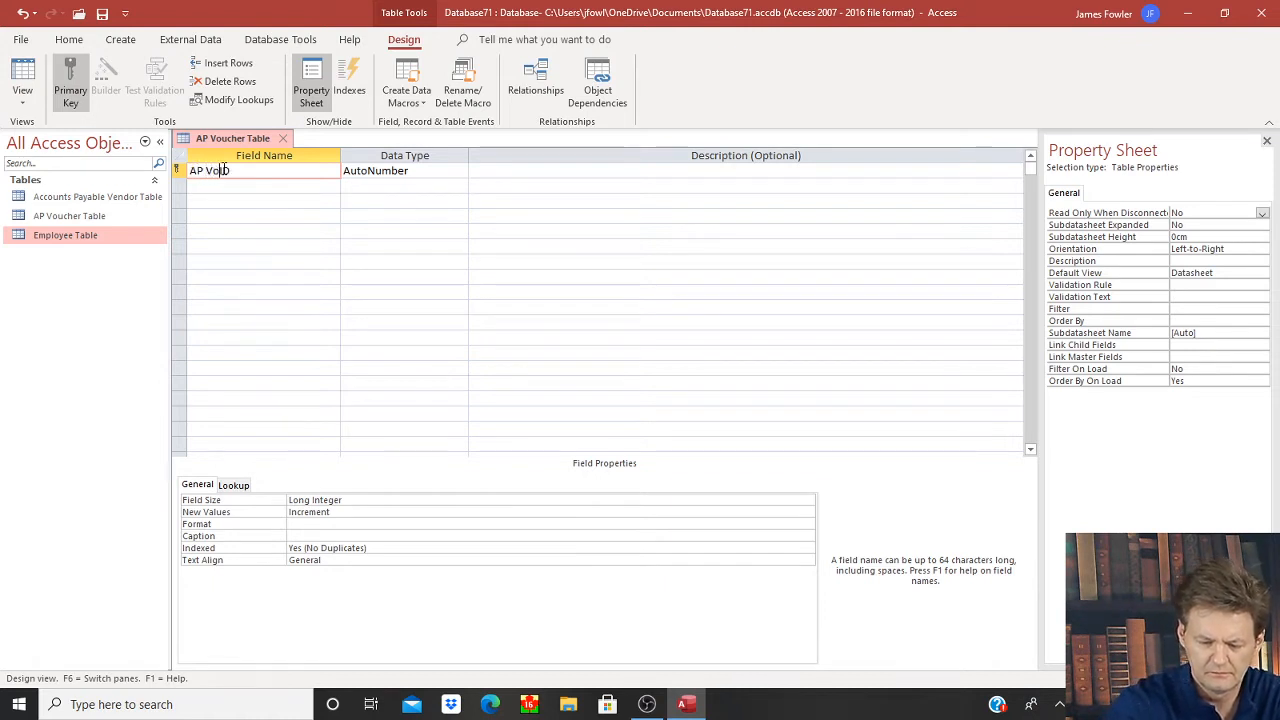
pyautogui.write('ch')
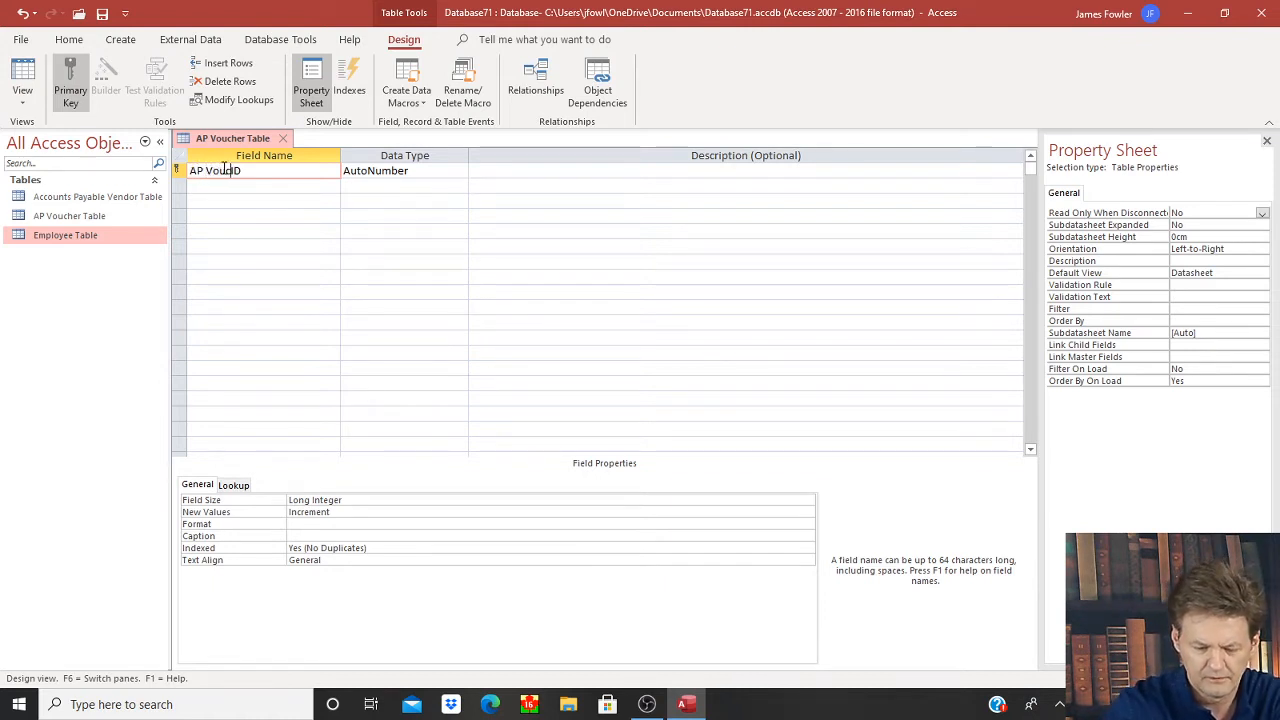
pyautogui.write('er')
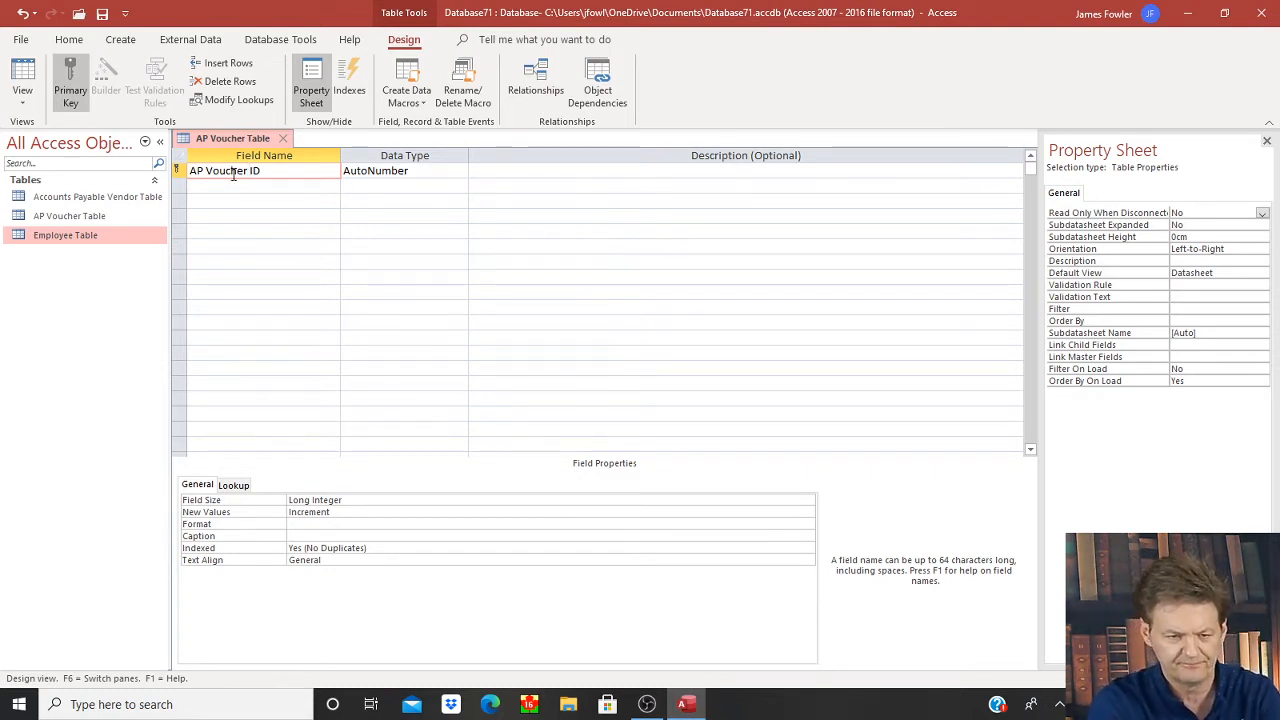
# - Add a Date of Bill field below AP Voucher ID with the Date/Time data type
pyautogui.click(236, 183)
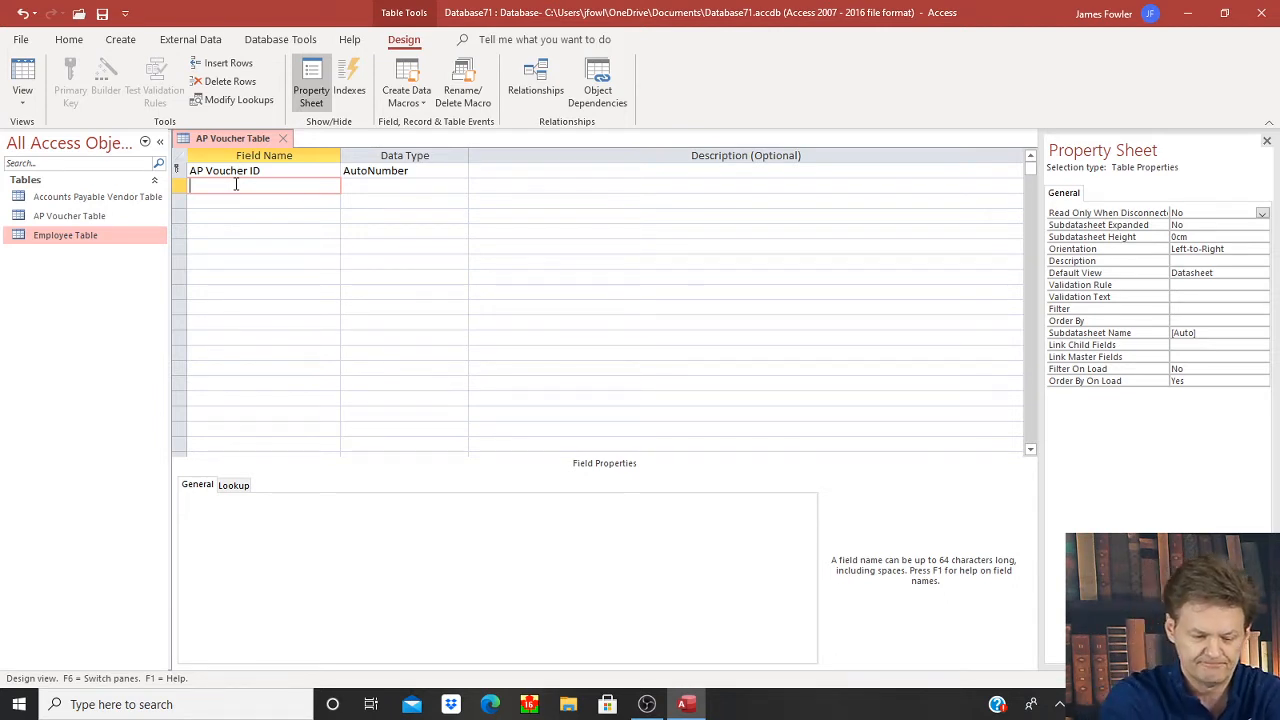
pyautogui.write('Date o')
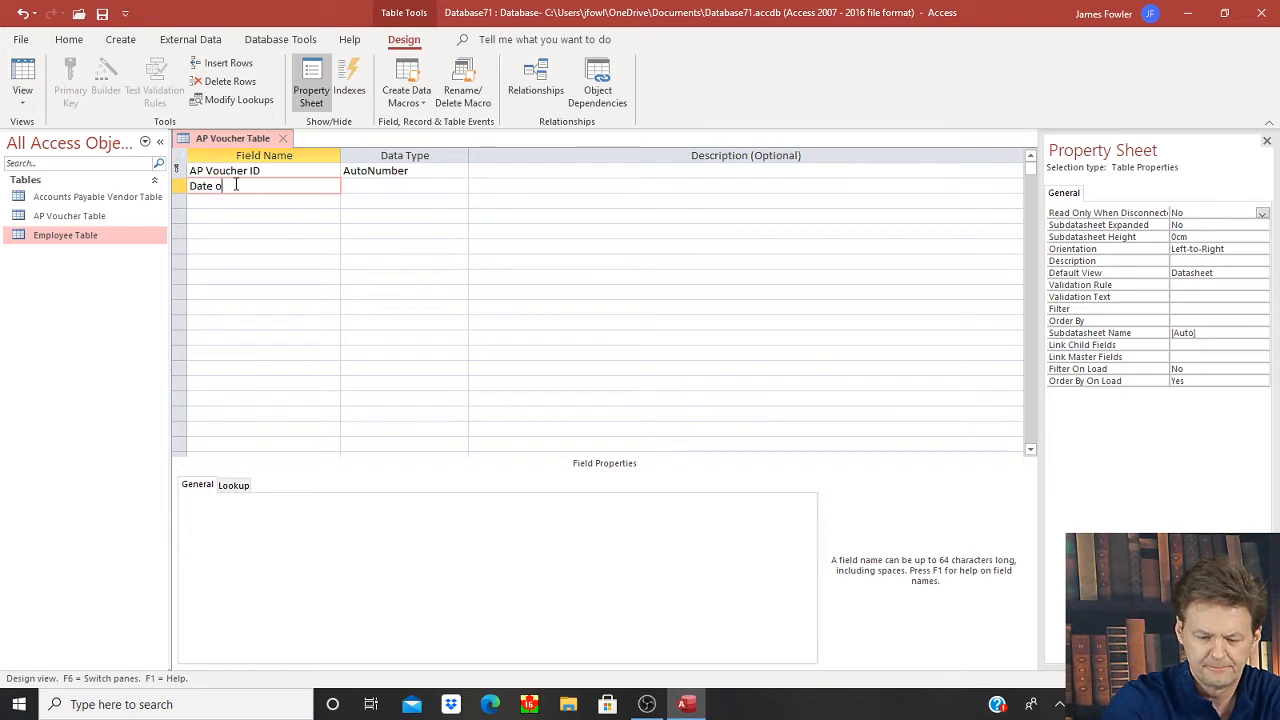
pyautogui.write('f Bill')
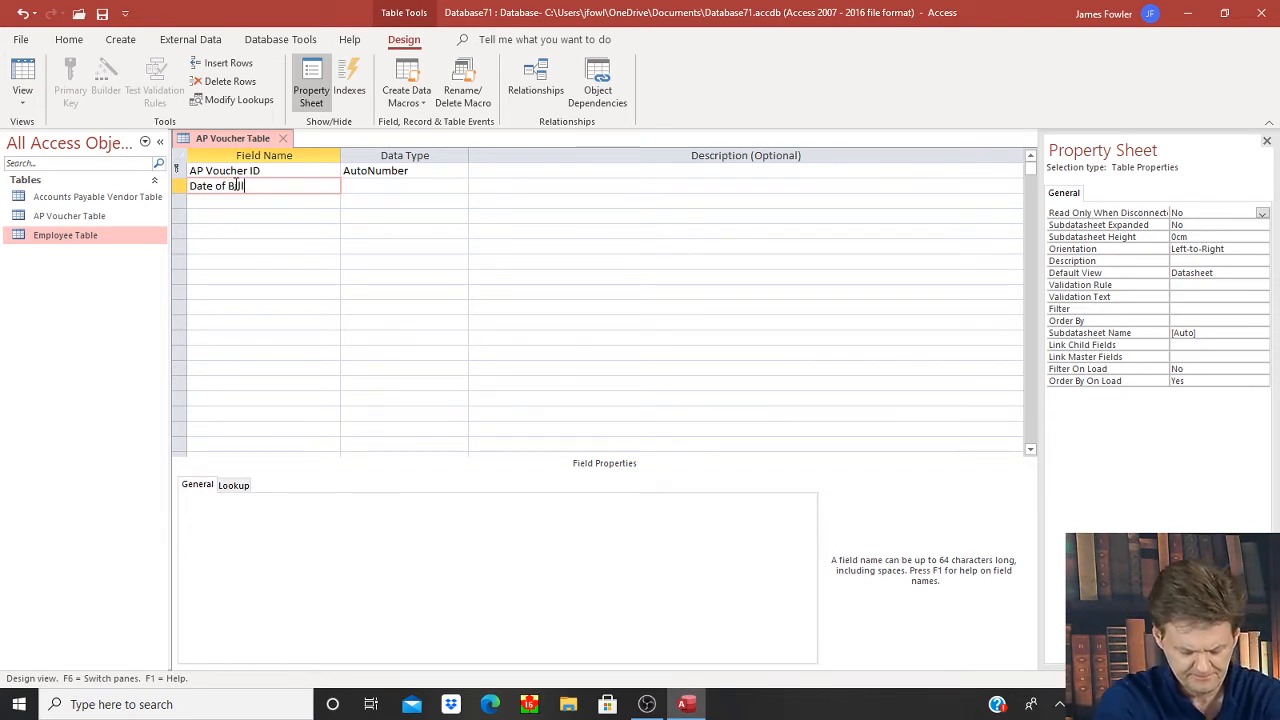
pyautogui.press('Tab')
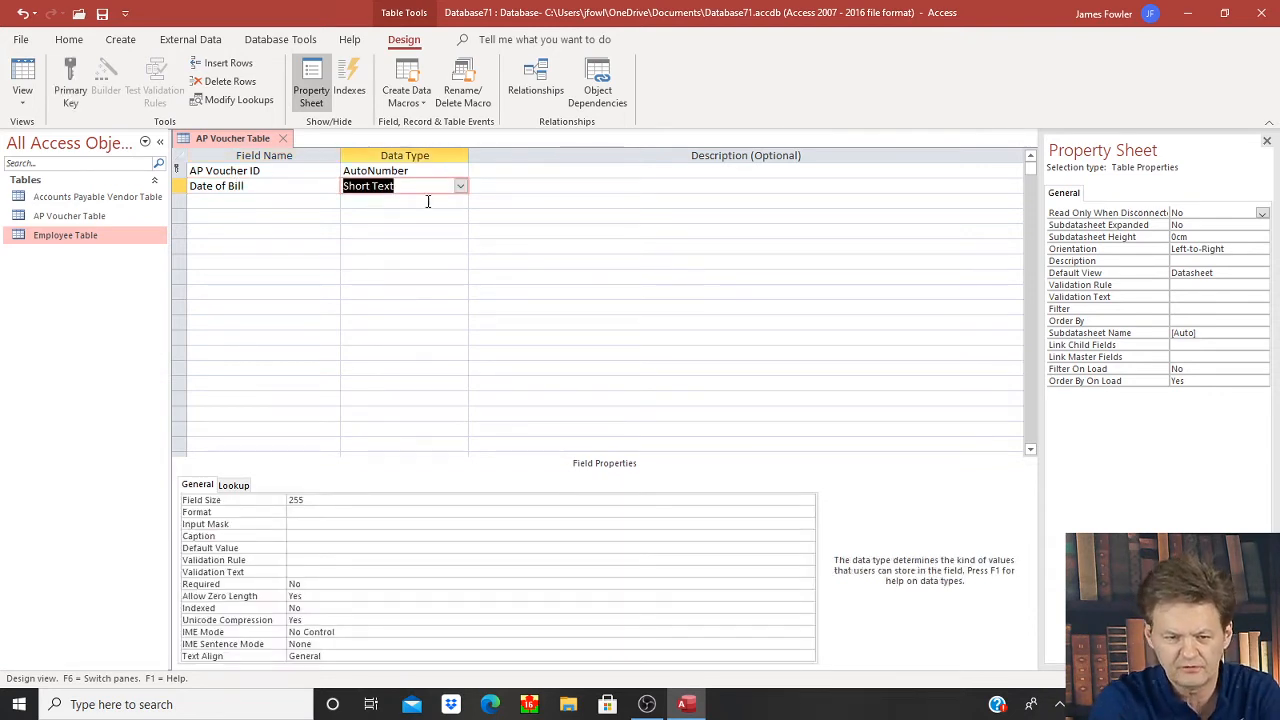
pyautogui.click(460, 188)
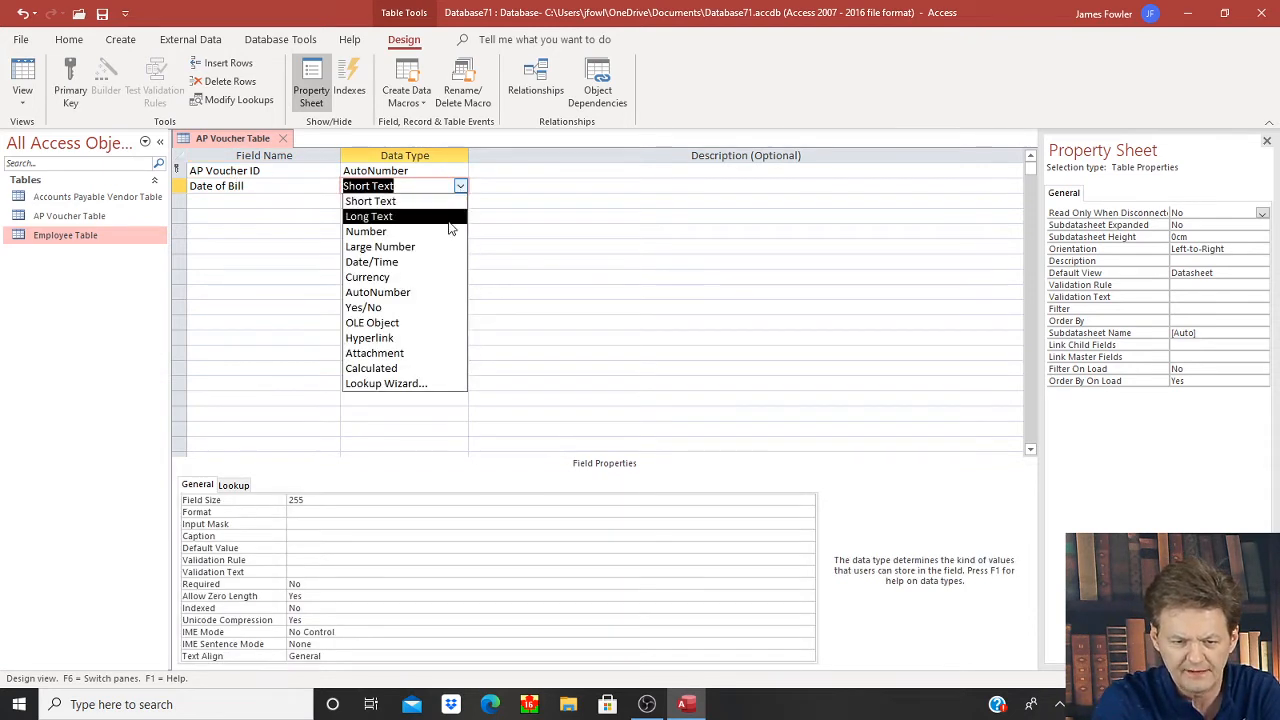
pyautogui.click(445, 261)
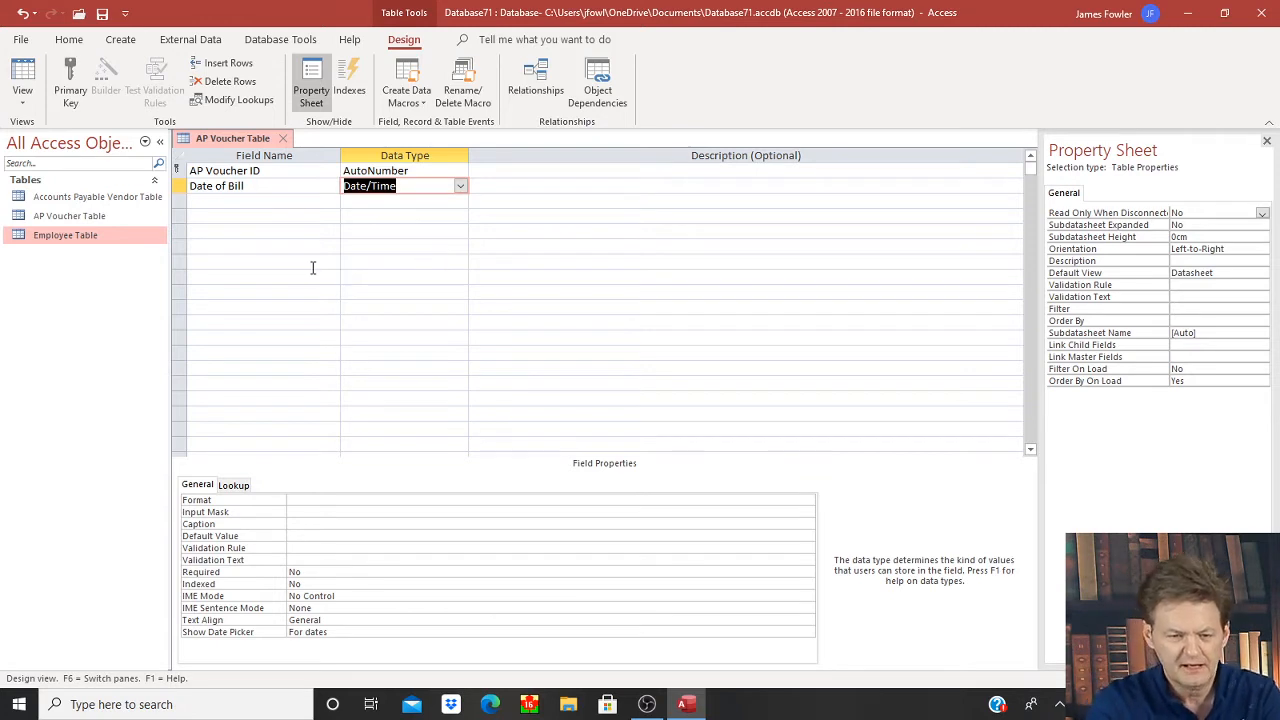
# - Add a Vendor Bill No field below Date of Bill, keeping the Short Text data type
pyautogui.click(251, 202)
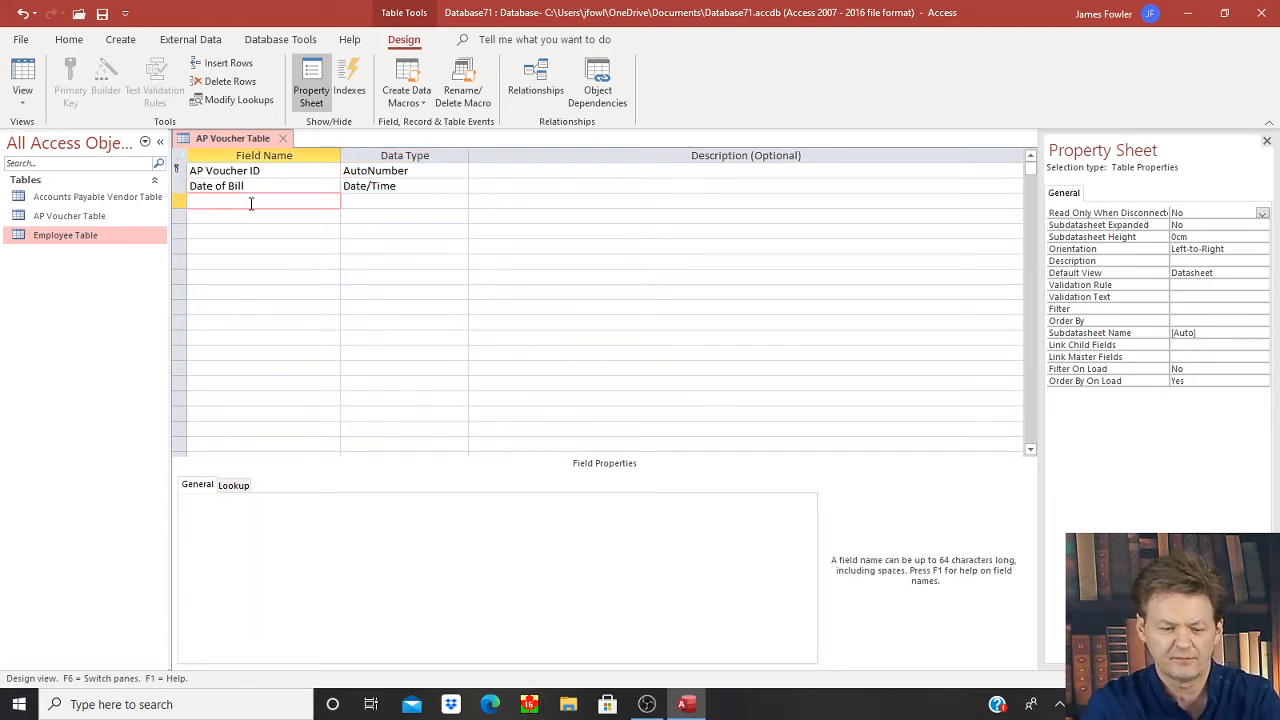
pyautogui.write('V')
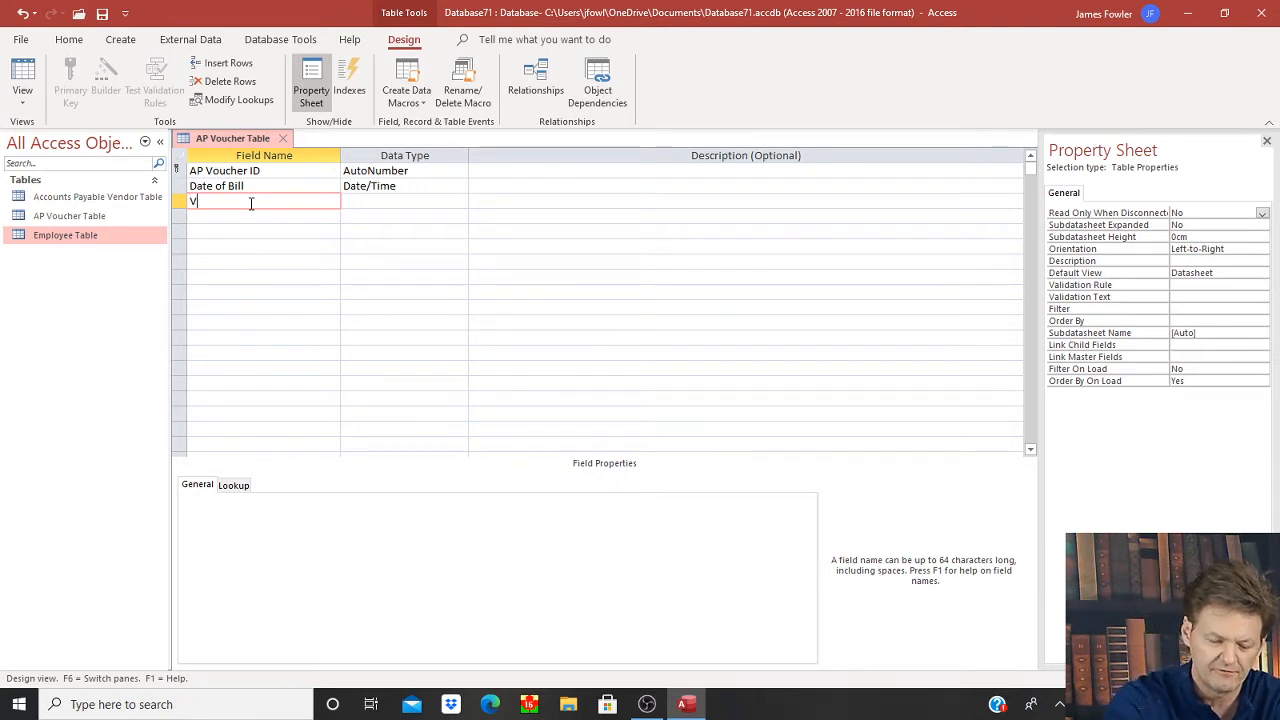
pyautogui.write('endo')
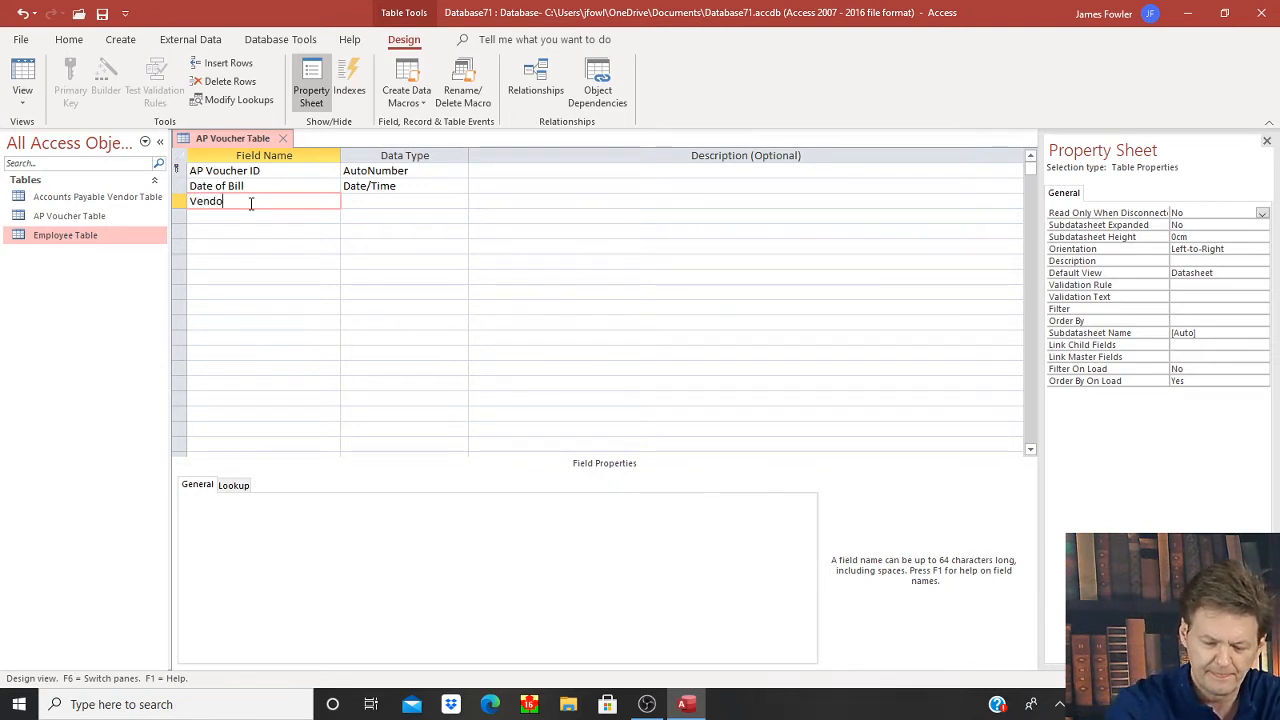
pyautogui.write('r B')
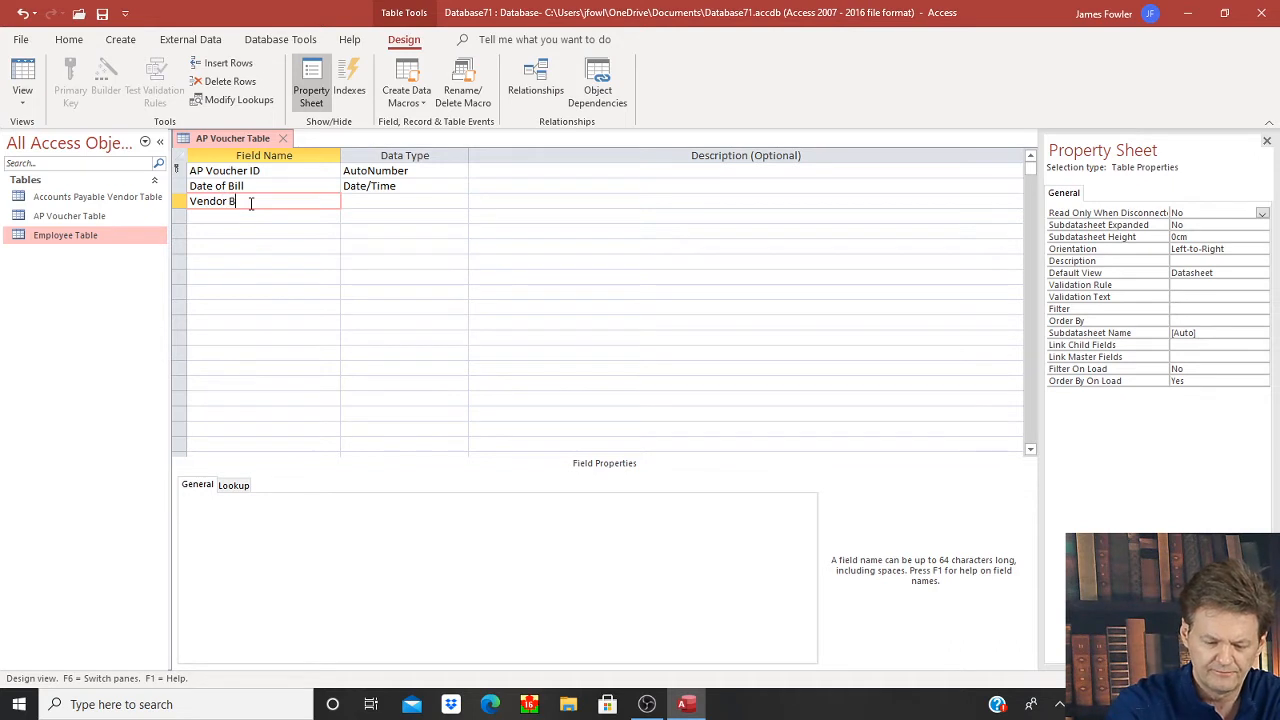
pyautogui.write('ill No')
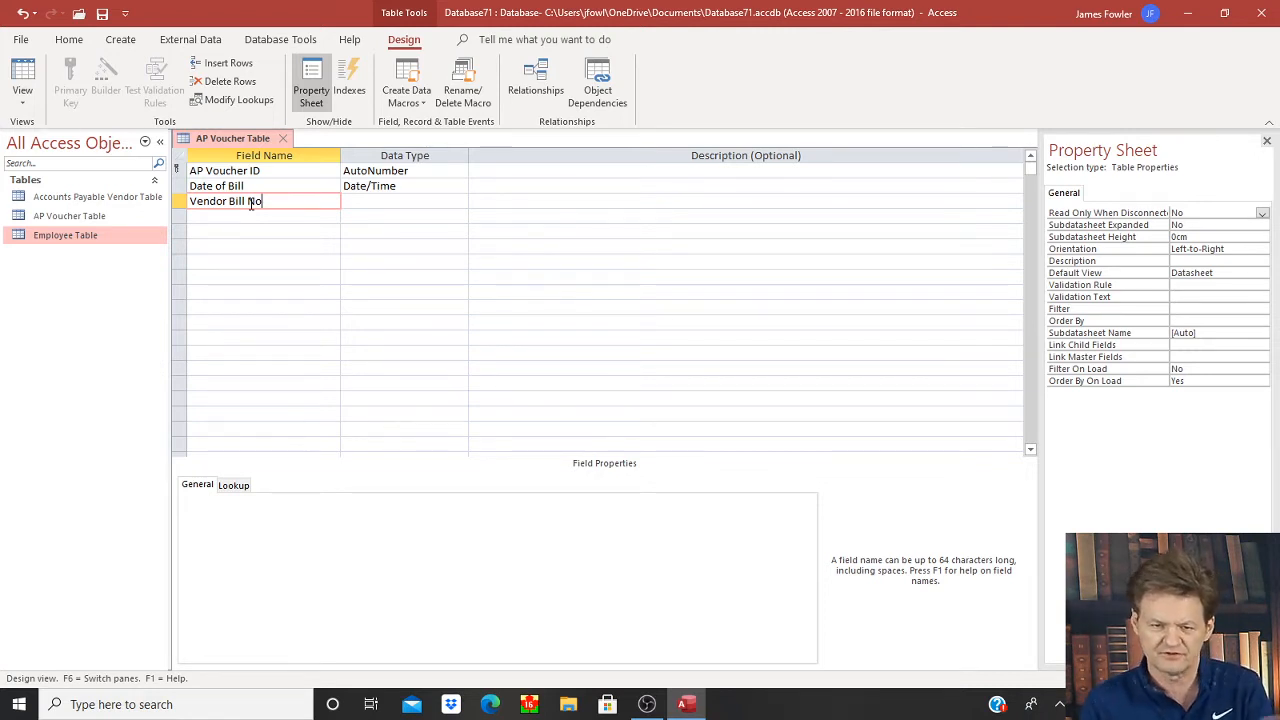
pyautogui.press('Tab')
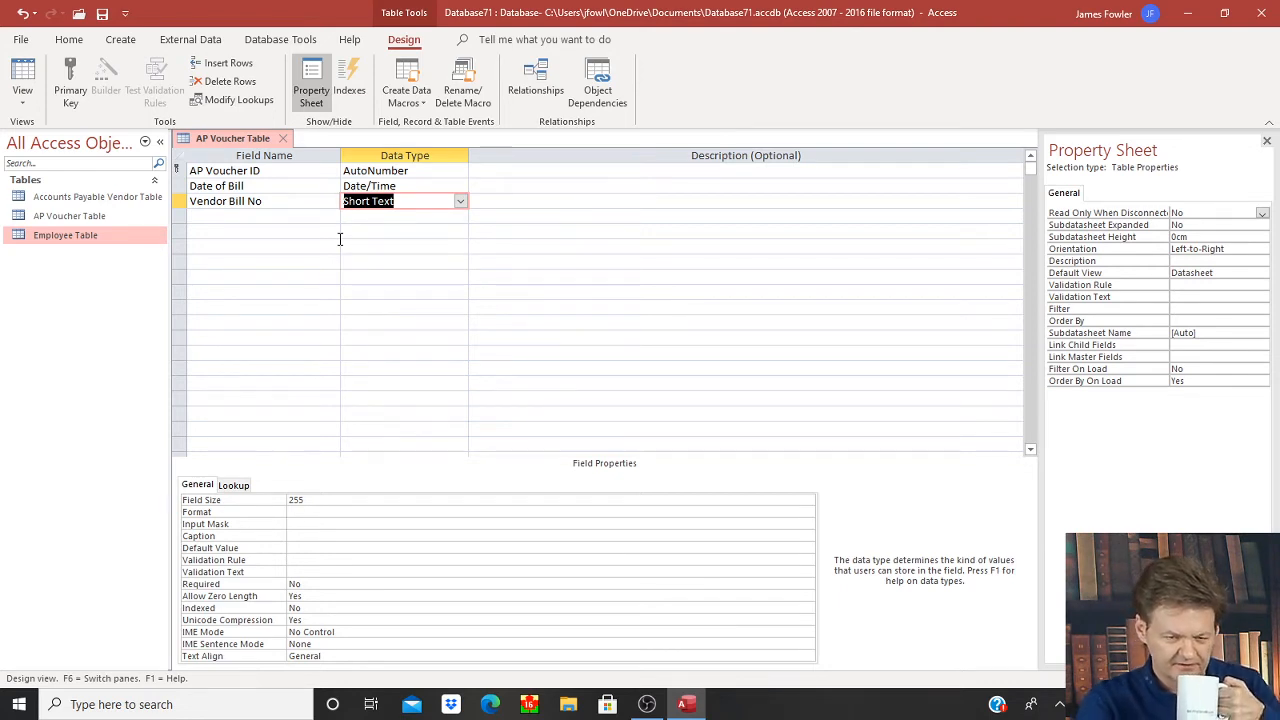
pyautogui.click(312, 219)
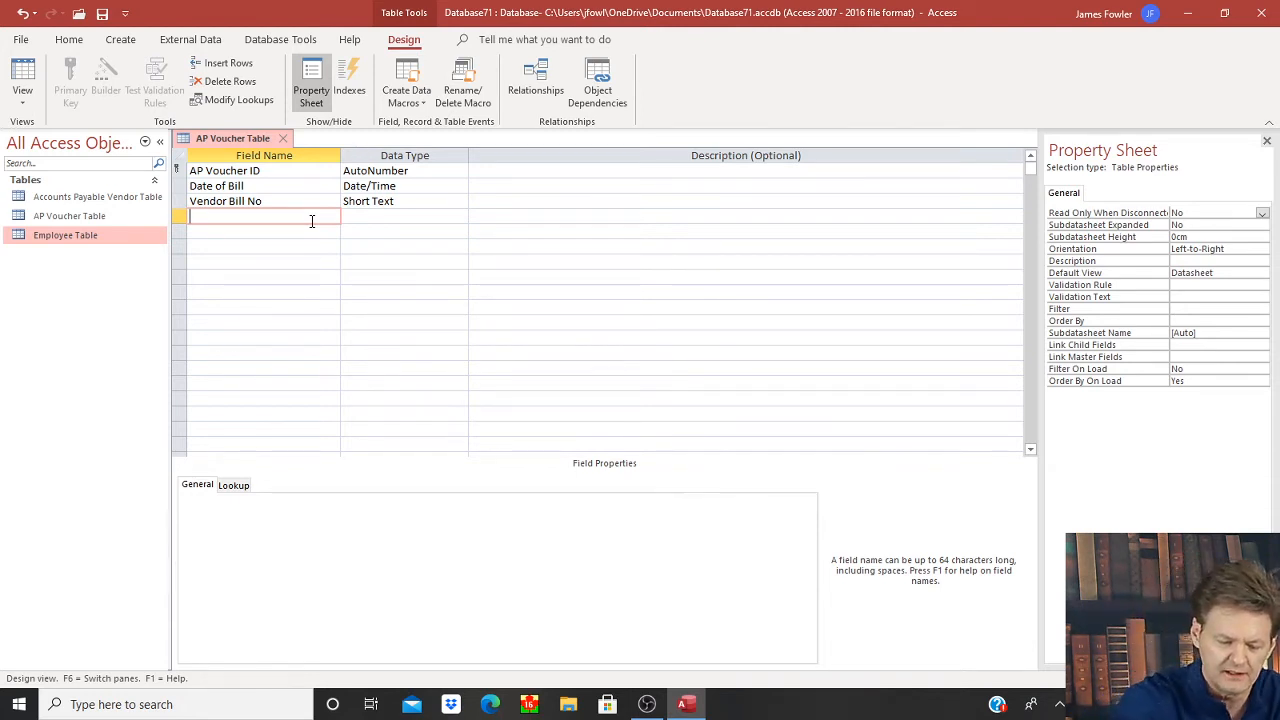
# - Add an Employee field below Vendor Bill No and start the Lookup Wizard as its data type
pyautogui.write('Emplo')
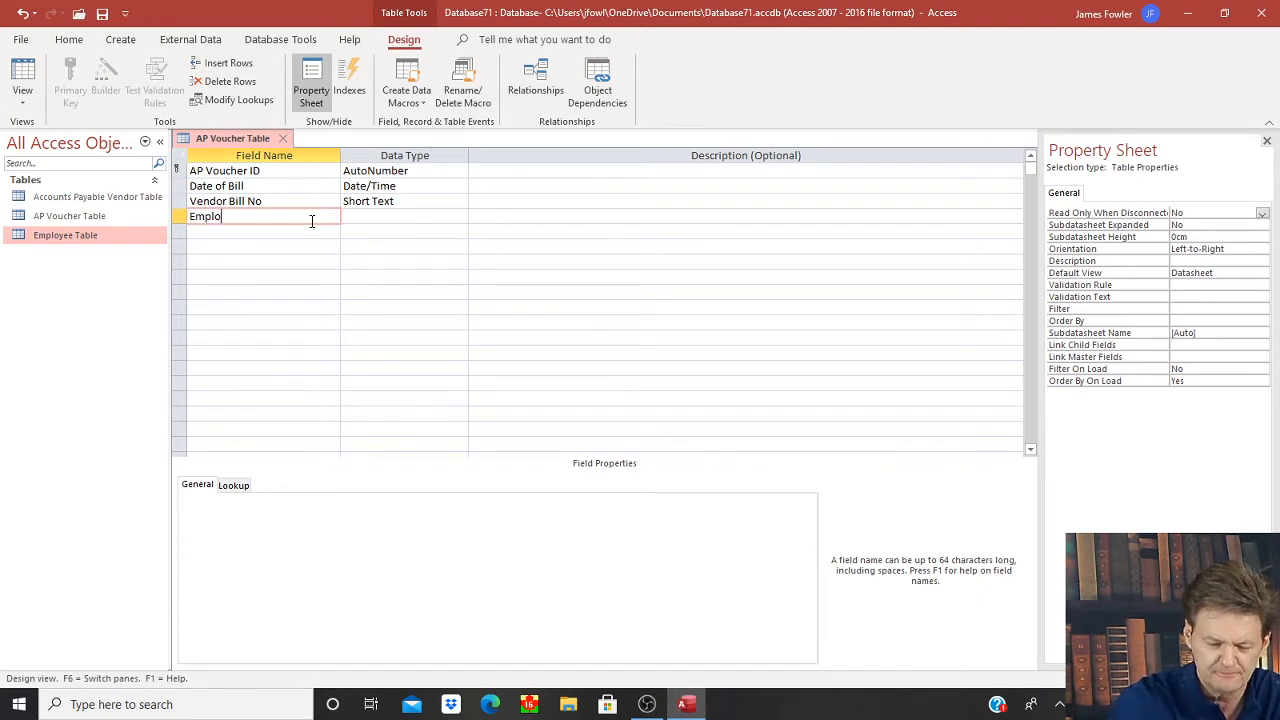
pyautogui.write('yee')
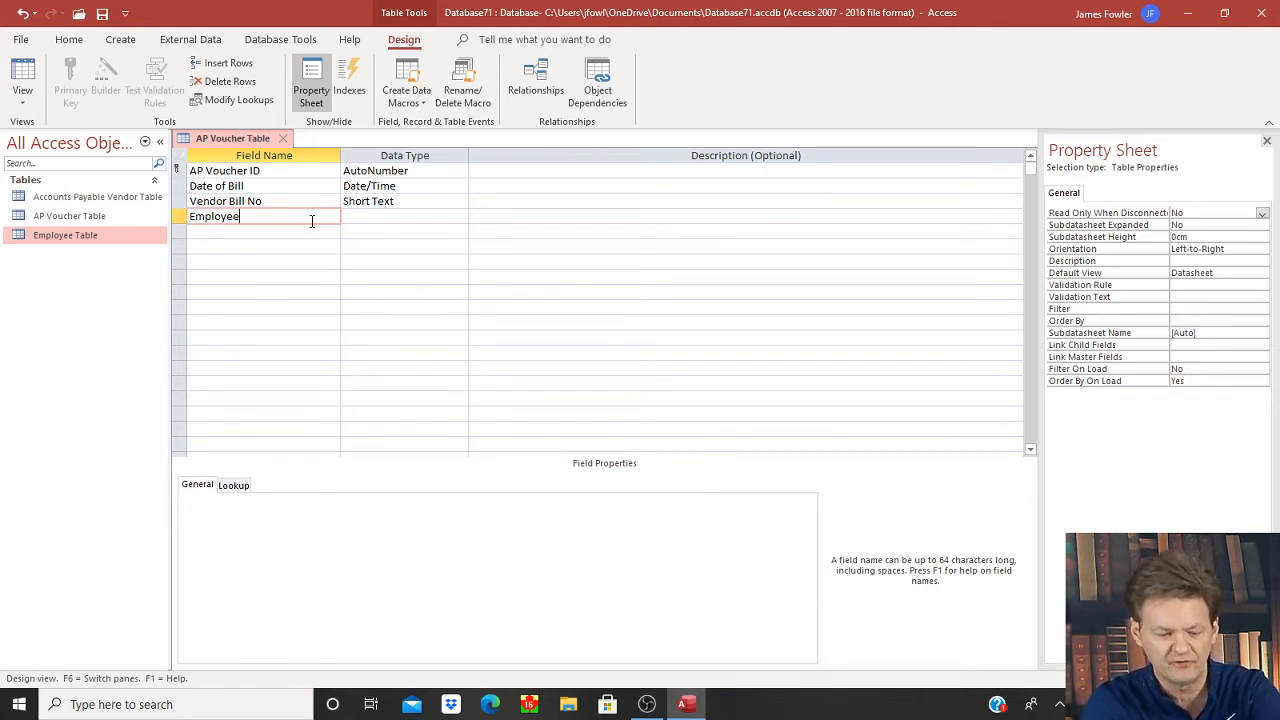
pyautogui.press('Tab')
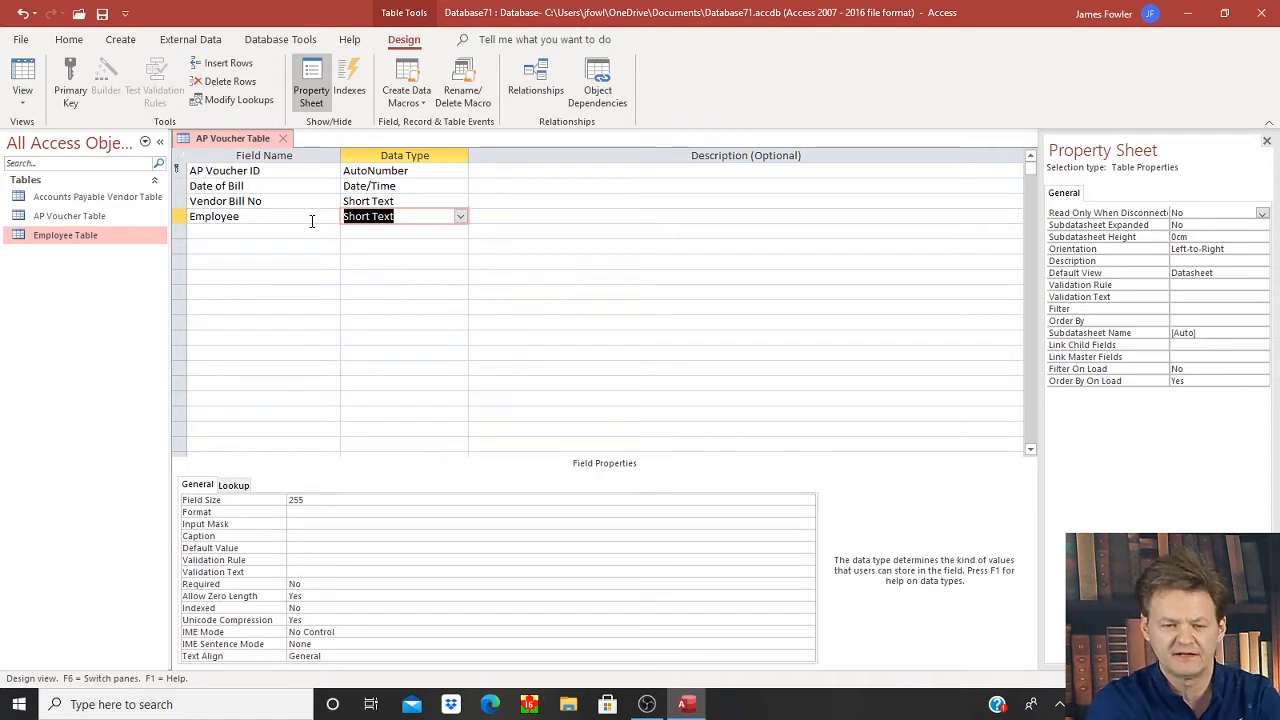
pyautogui.click(461, 218)
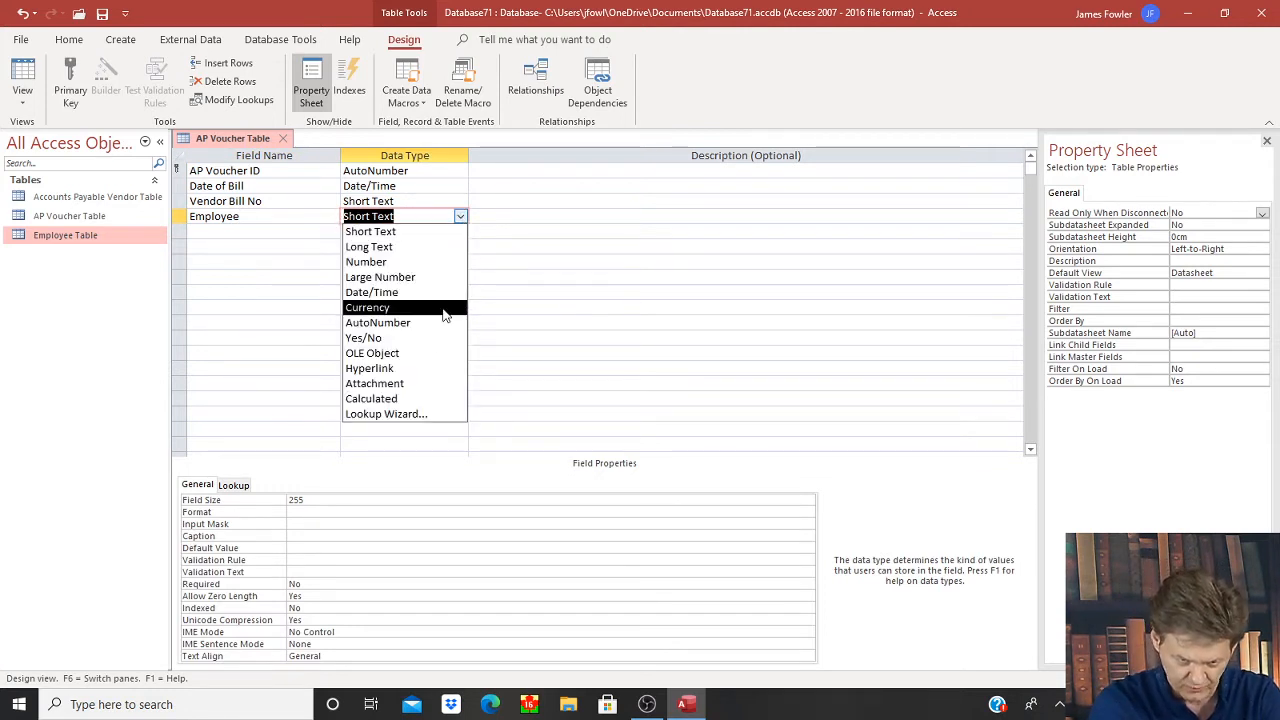
pyautogui.click(437, 413)
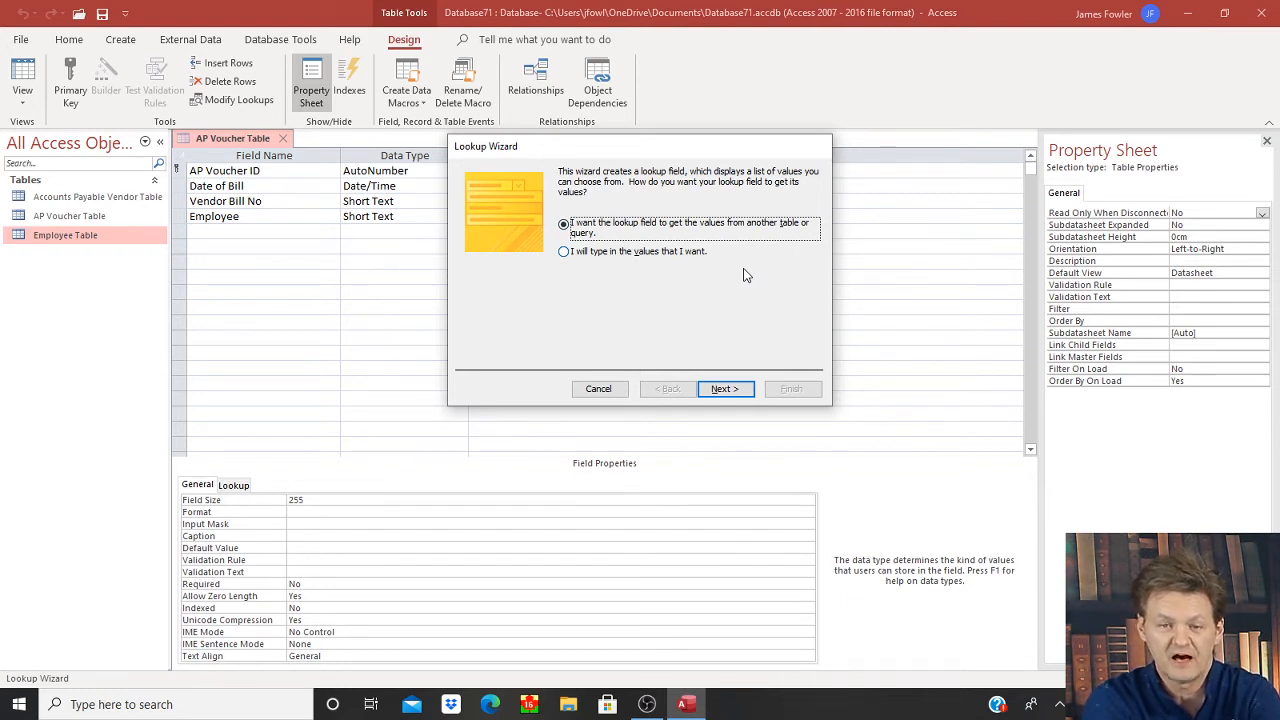
# - Have the Employee lookup get its values from the Employee Table, including the Employee ID and Employee fields
pyautogui.click(725, 392)
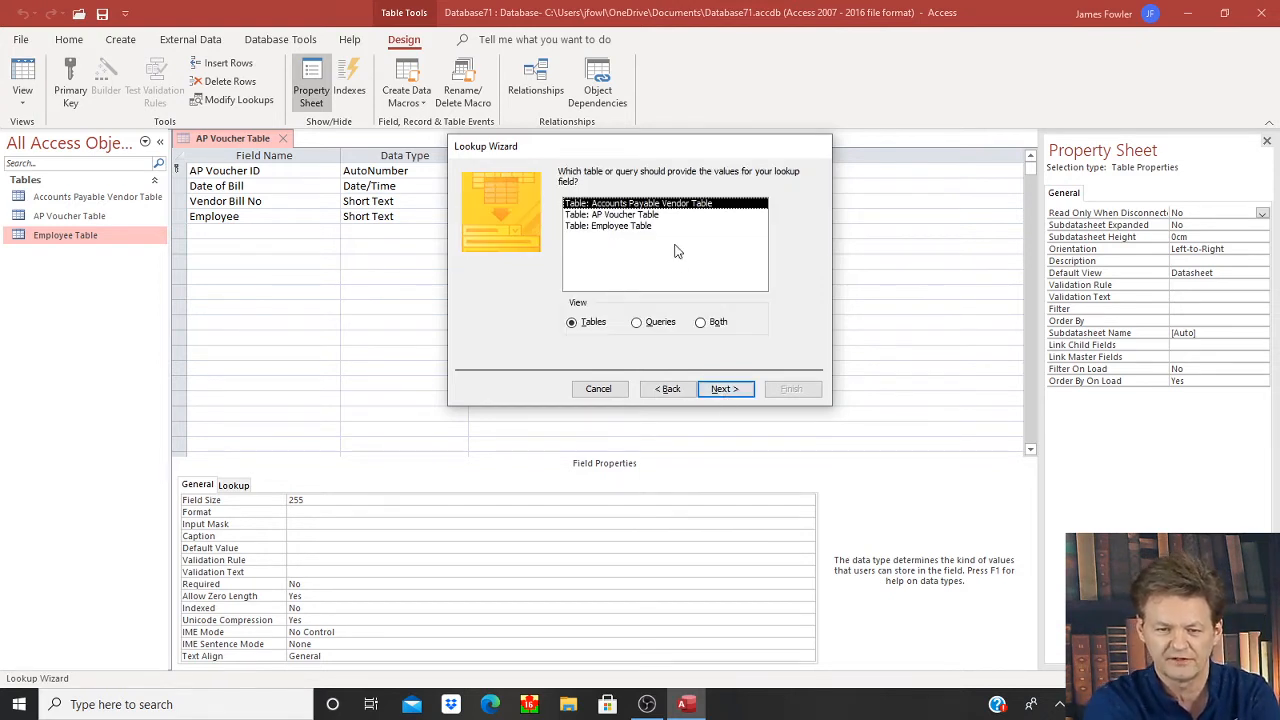
pyautogui.click(602, 227)
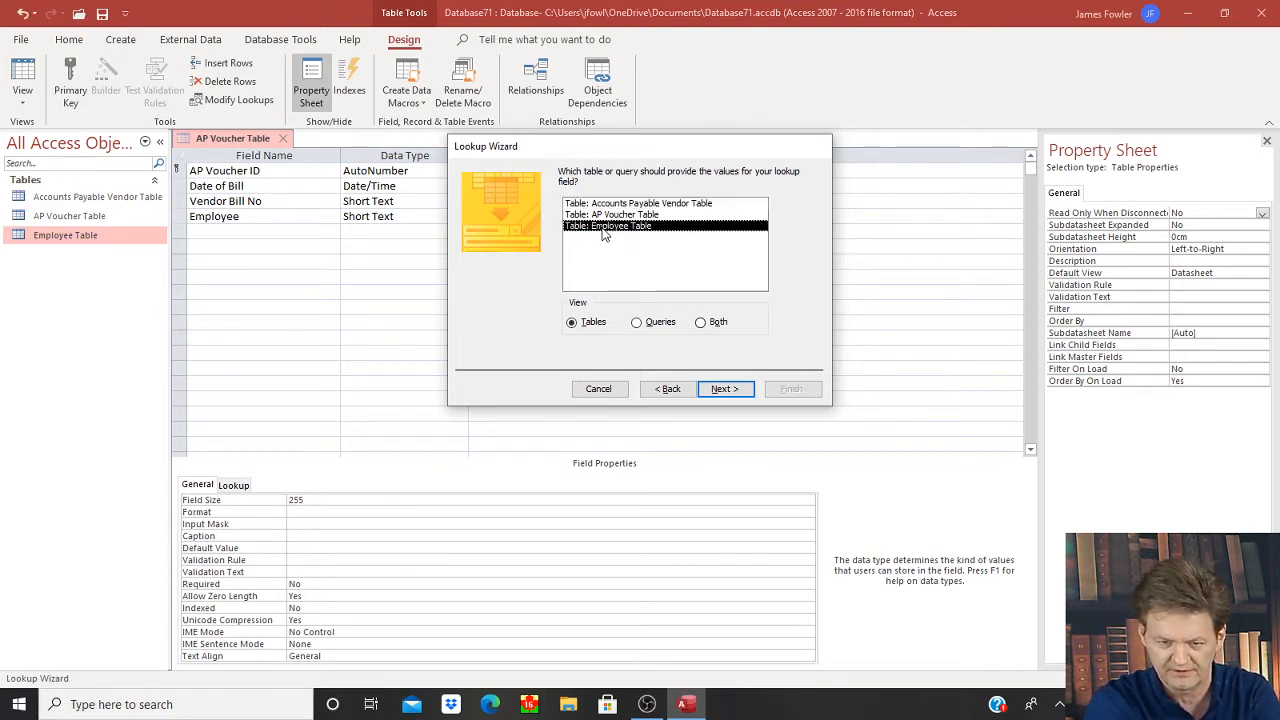
pyautogui.click(719, 399)
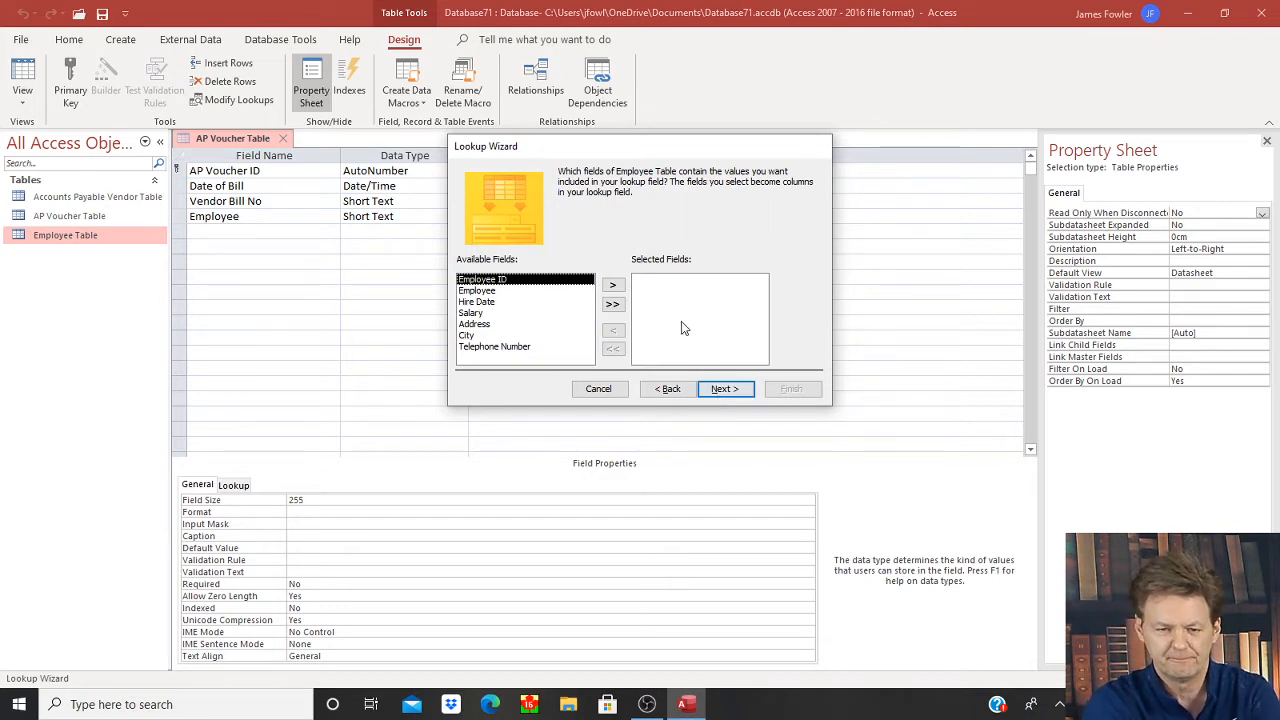
pyautogui.click(620, 286)
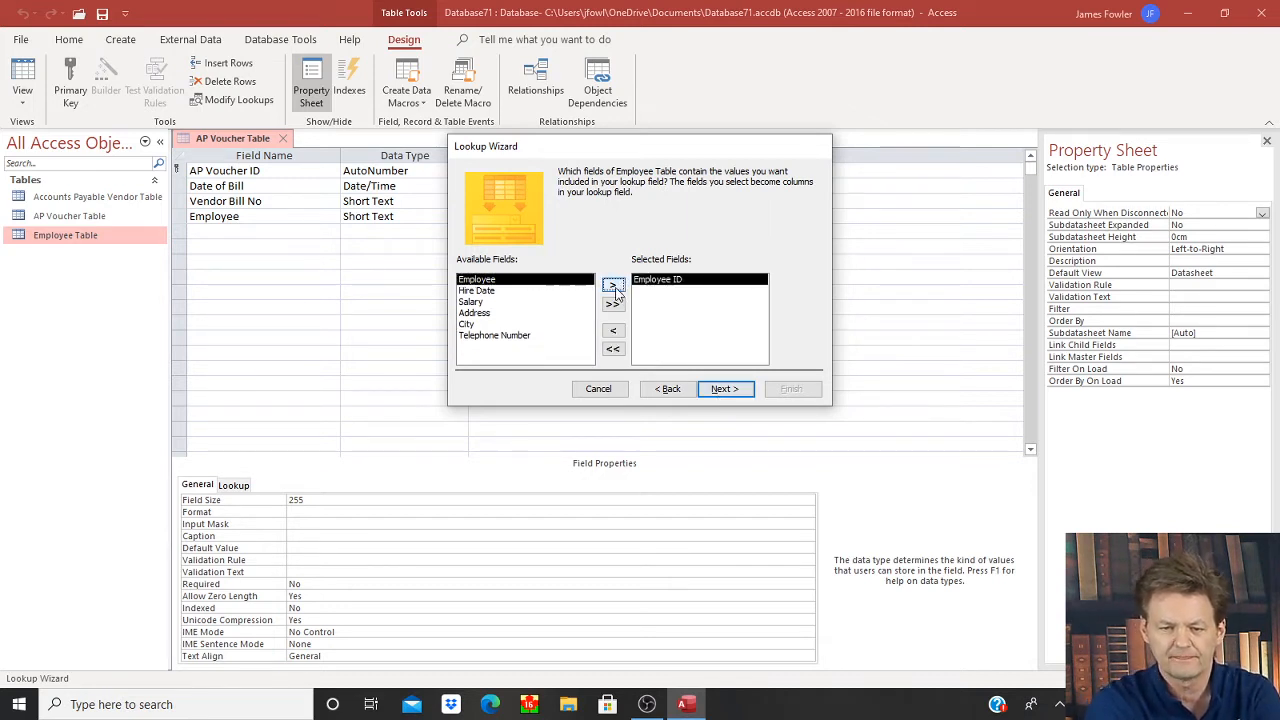
pyautogui.click(614, 286)
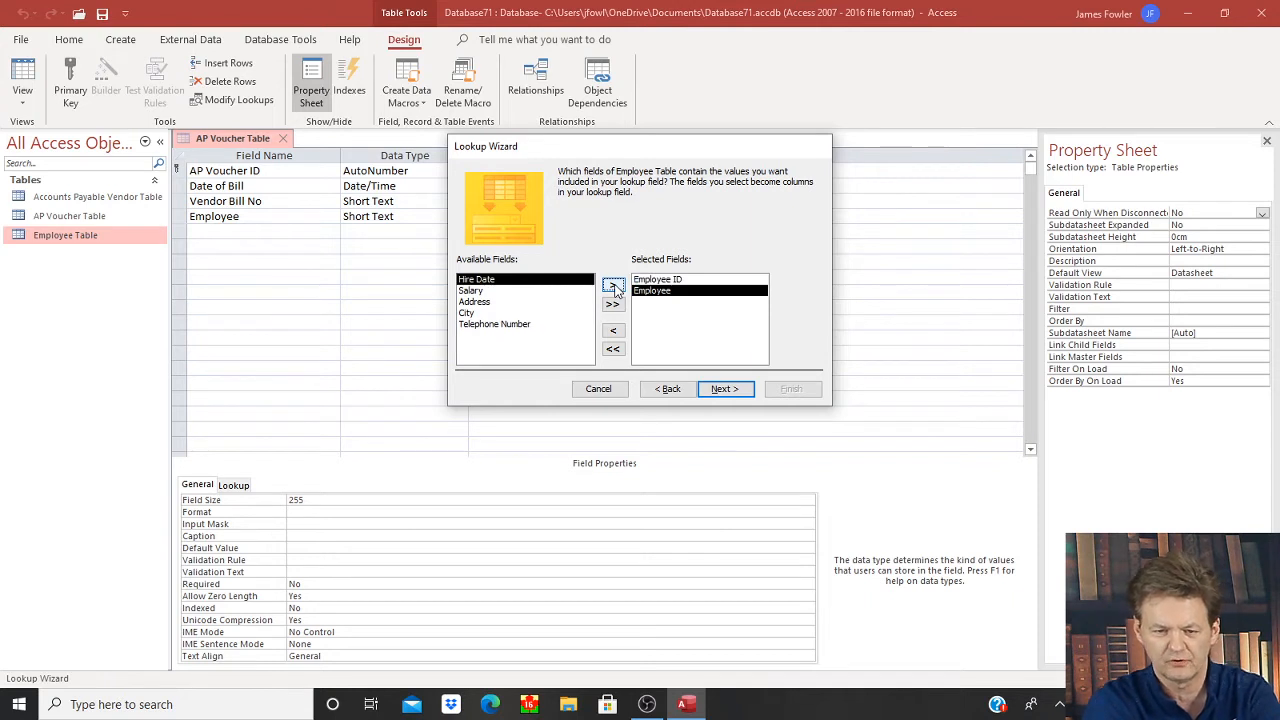
pyautogui.click(713, 393)
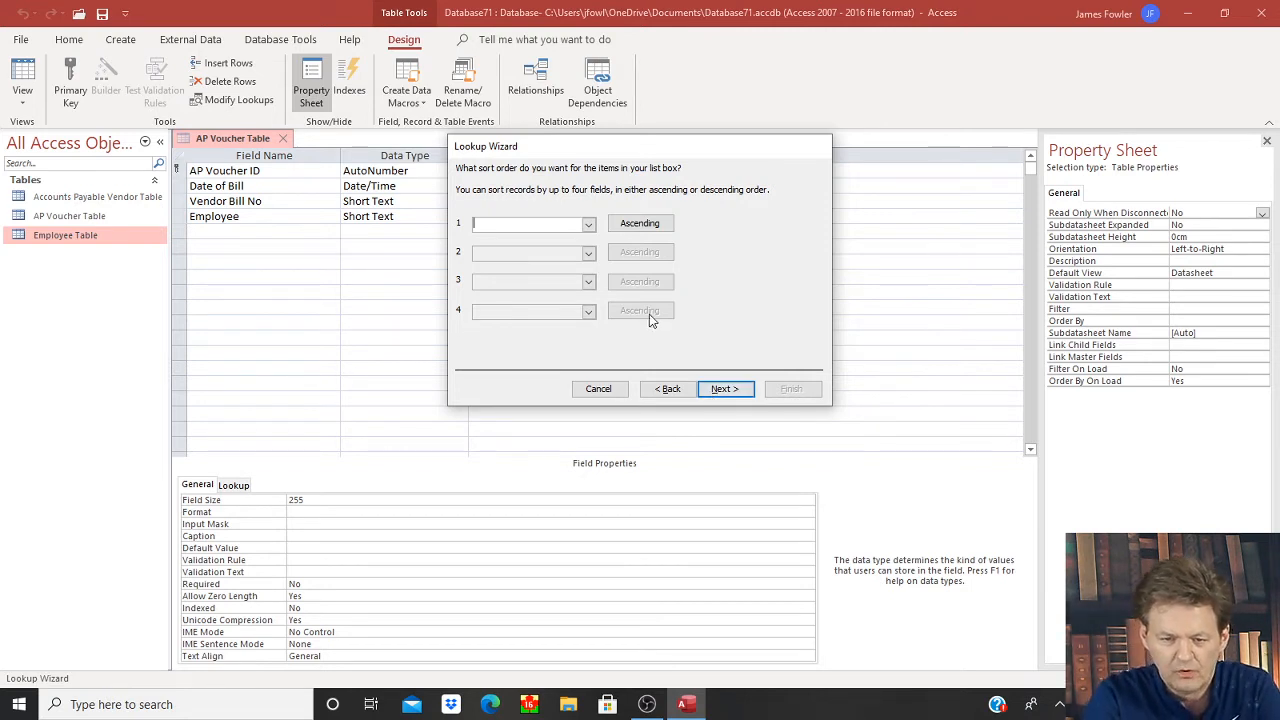
# - Sort the lookup by Employee in ascending order and widen its Employee column, keeping the key column hidden
pyautogui.click(588, 224)
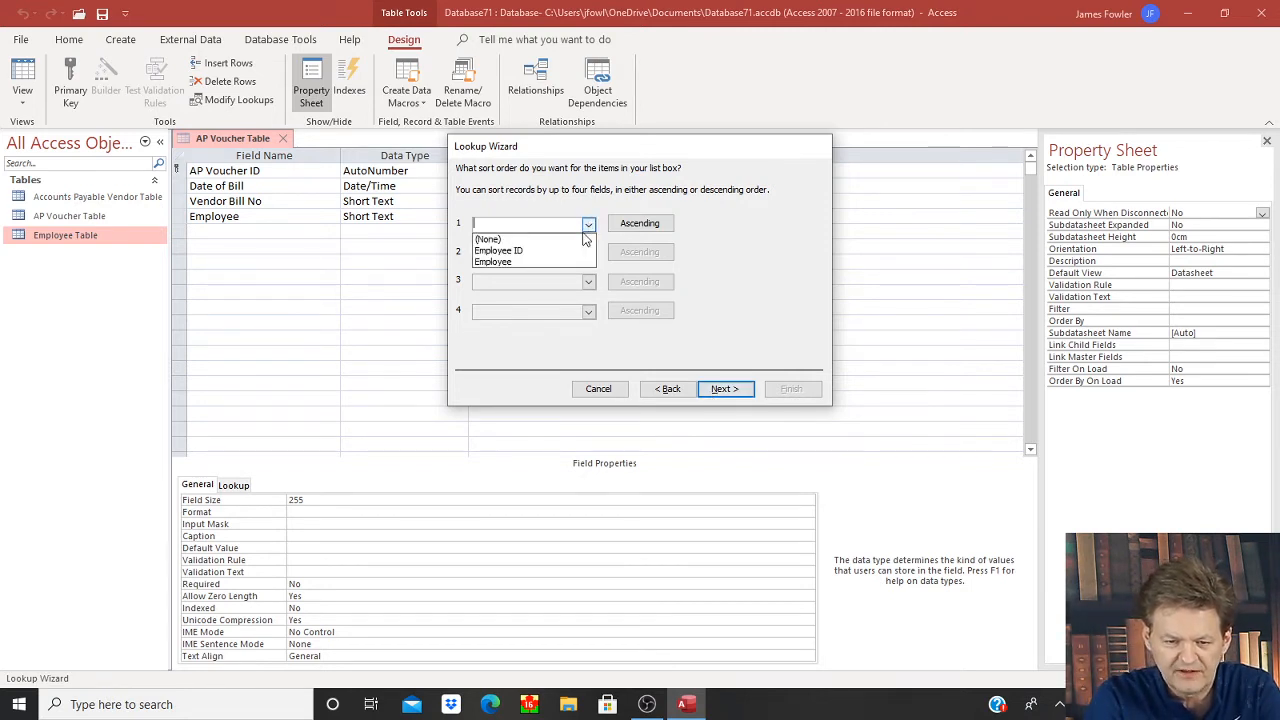
pyautogui.click(575, 263)
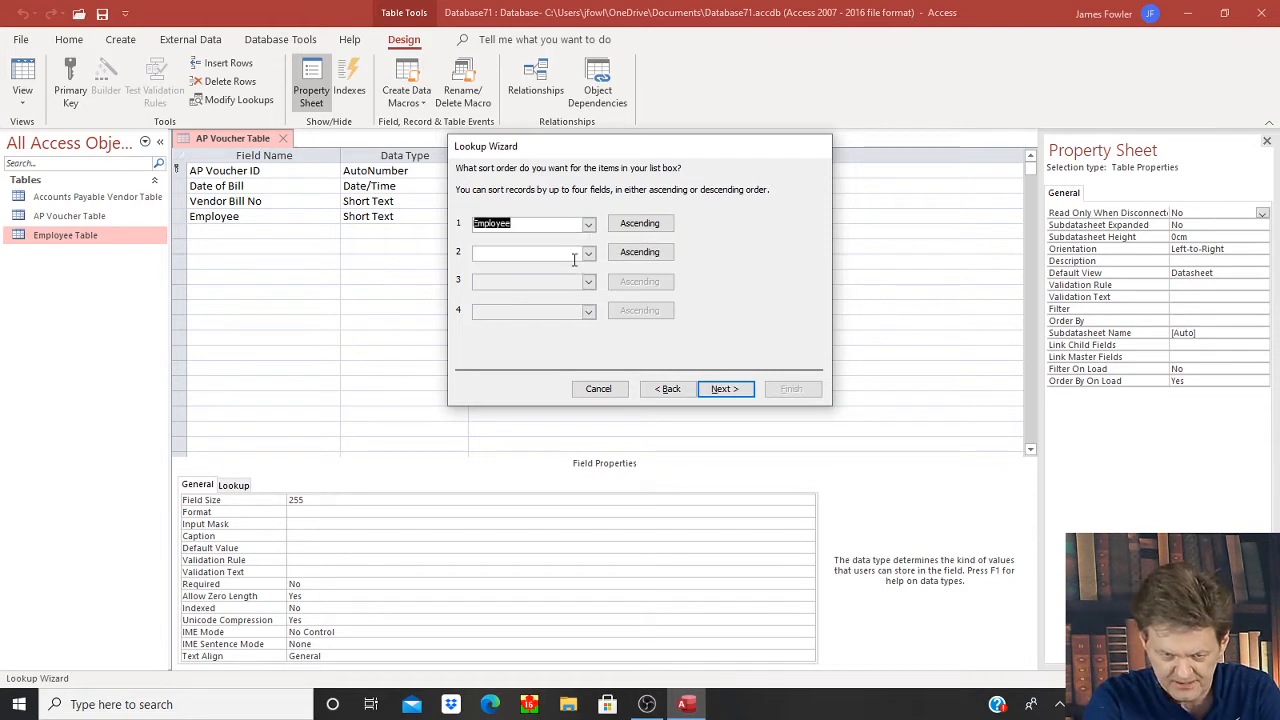
pyautogui.click(721, 392)
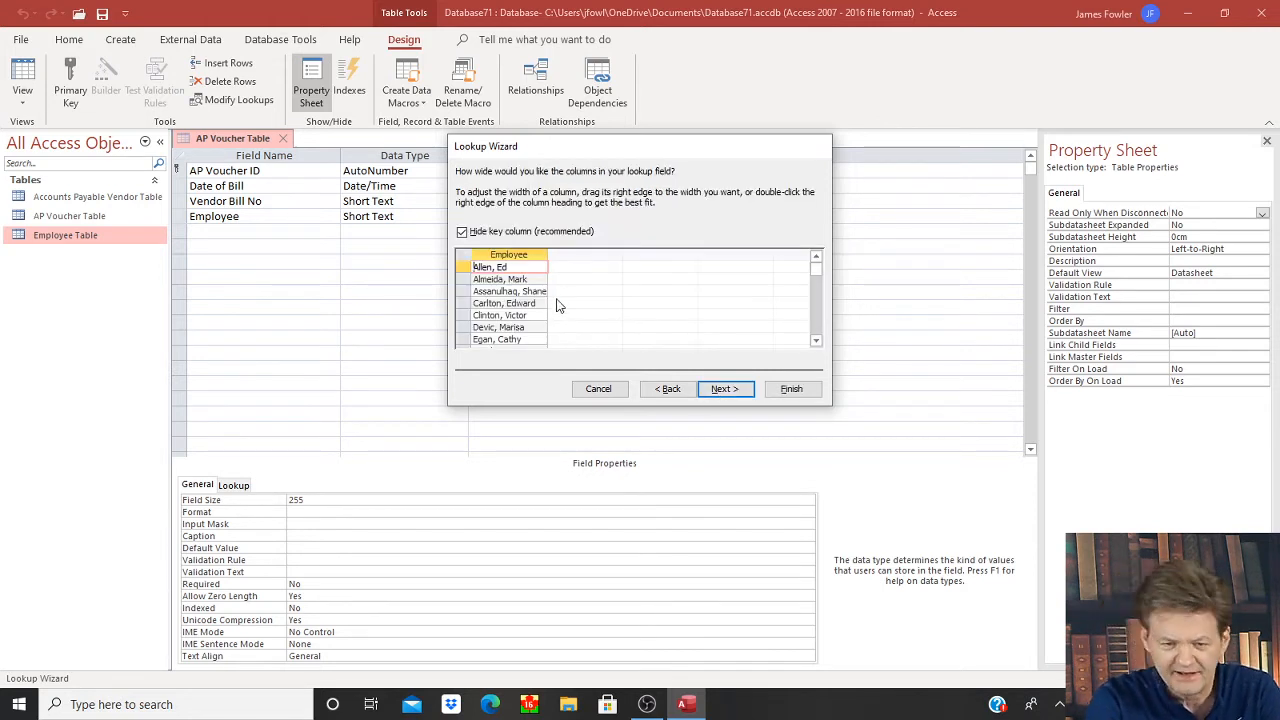
pyautogui.moveTo(546, 253); pyautogui.dragTo(581, 253)
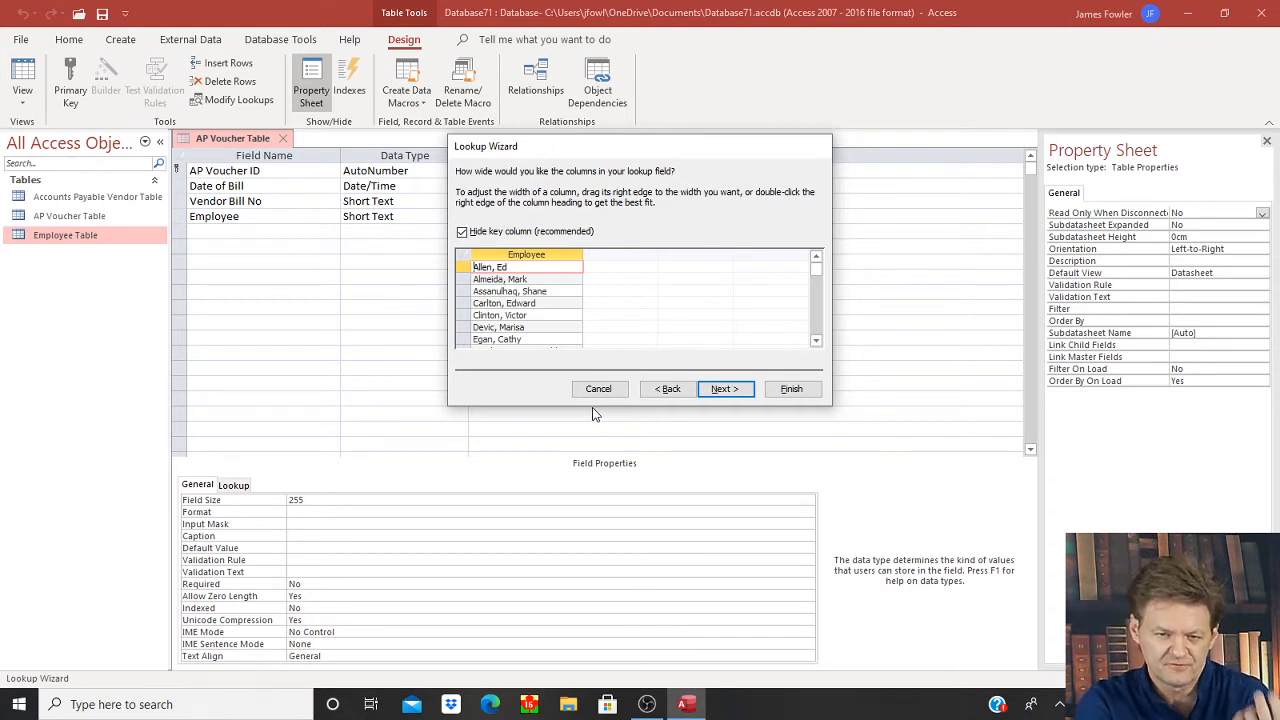
pyautogui.click(724, 392)
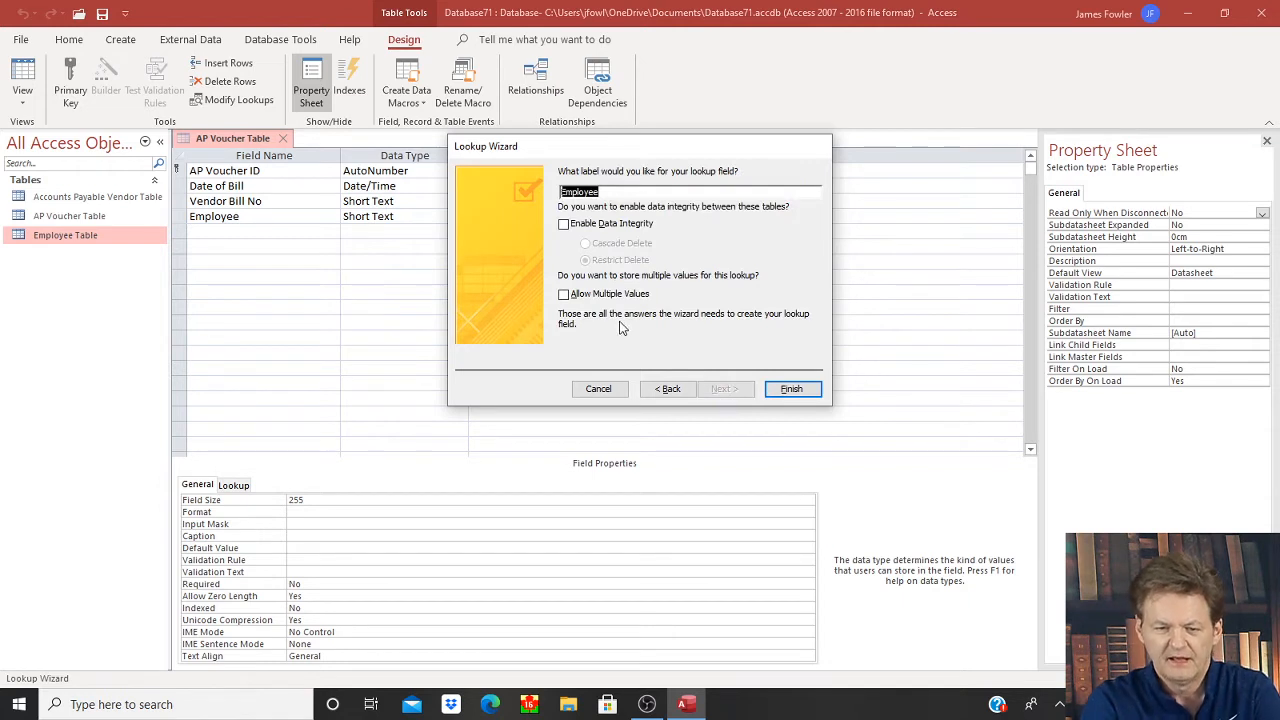
# - Enable data integrity with Restrict Delete for the Employee lookup, finish the wizard and save the AP Voucher Table, replacing earlier changes
pyautogui.click(564, 225)
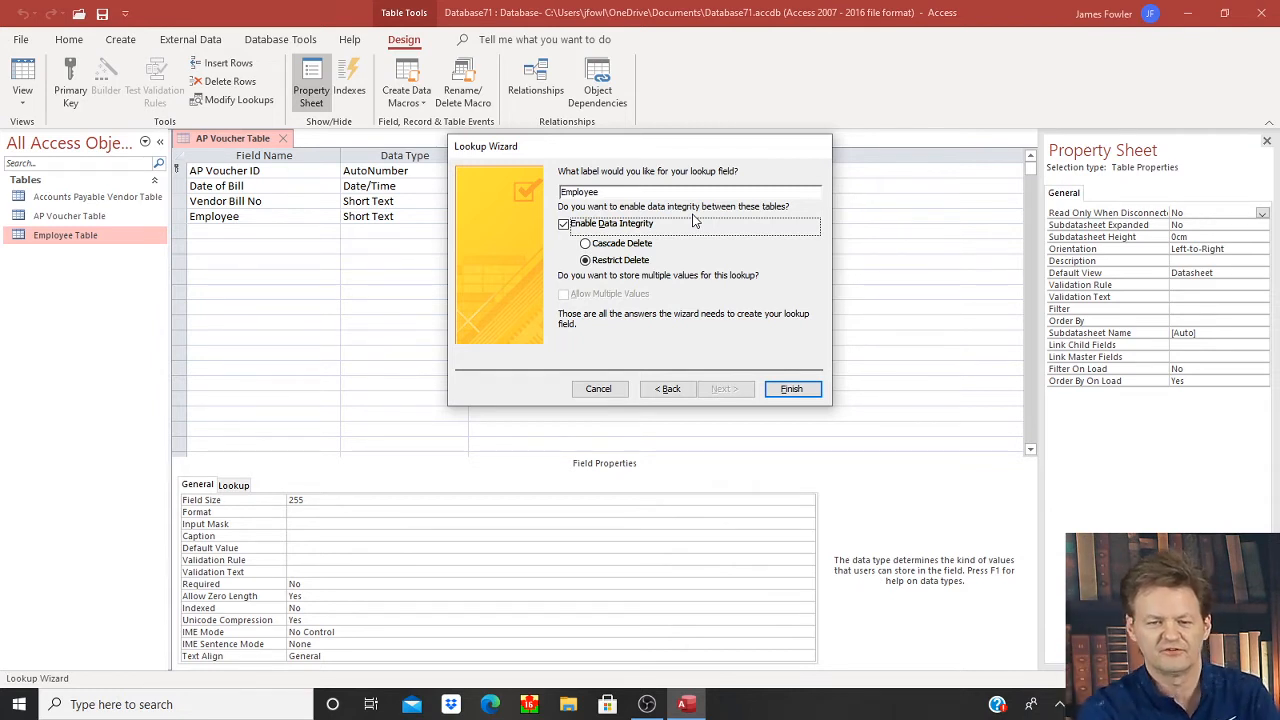
pyautogui.click(791, 389)
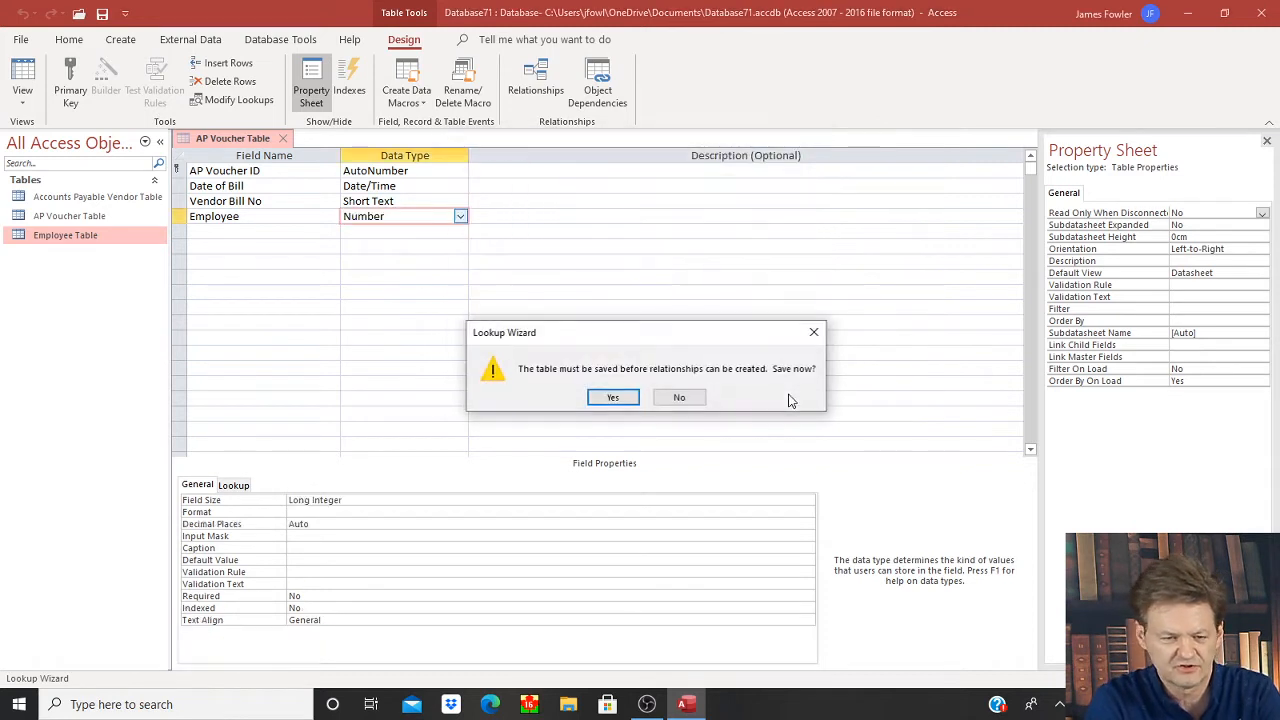
pyautogui.click(613, 398)
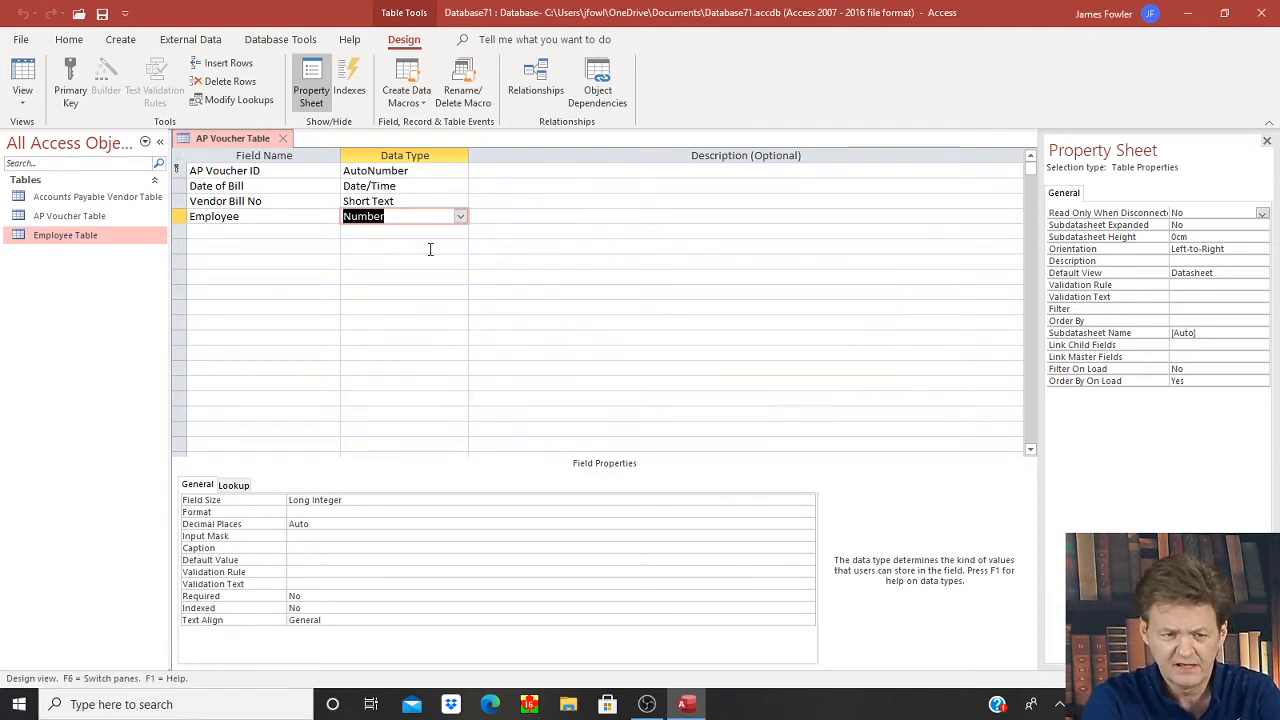
pyautogui.click(102, 13)
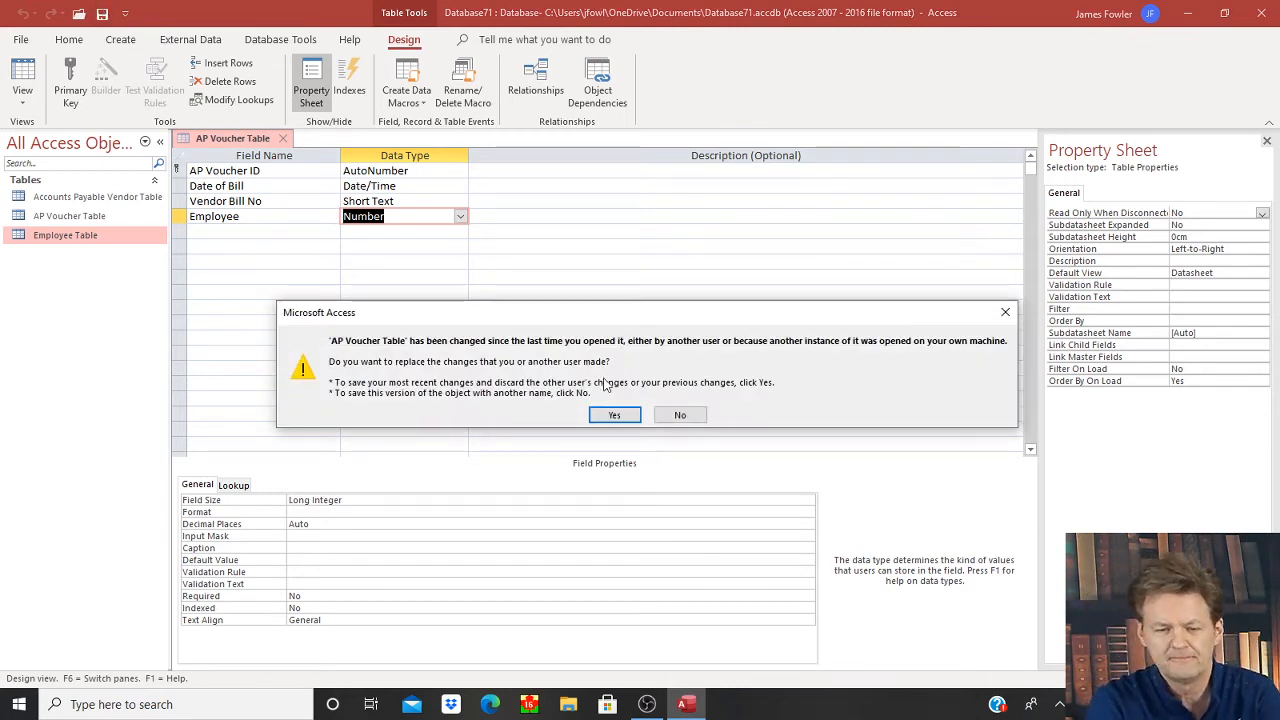
pyautogui.click(620, 415)
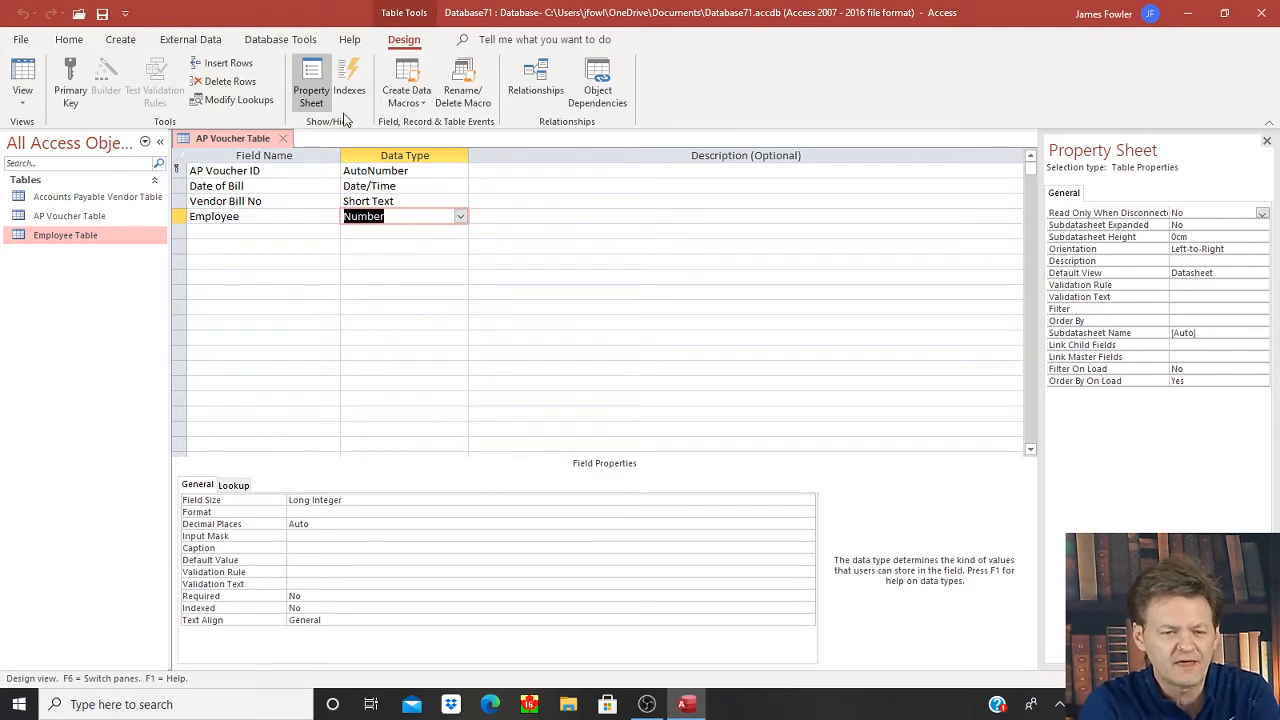
# - Examine how the AP Voucher Table is related to the other tables in the Relationships window, and close it
pyautogui.click(275, 40)
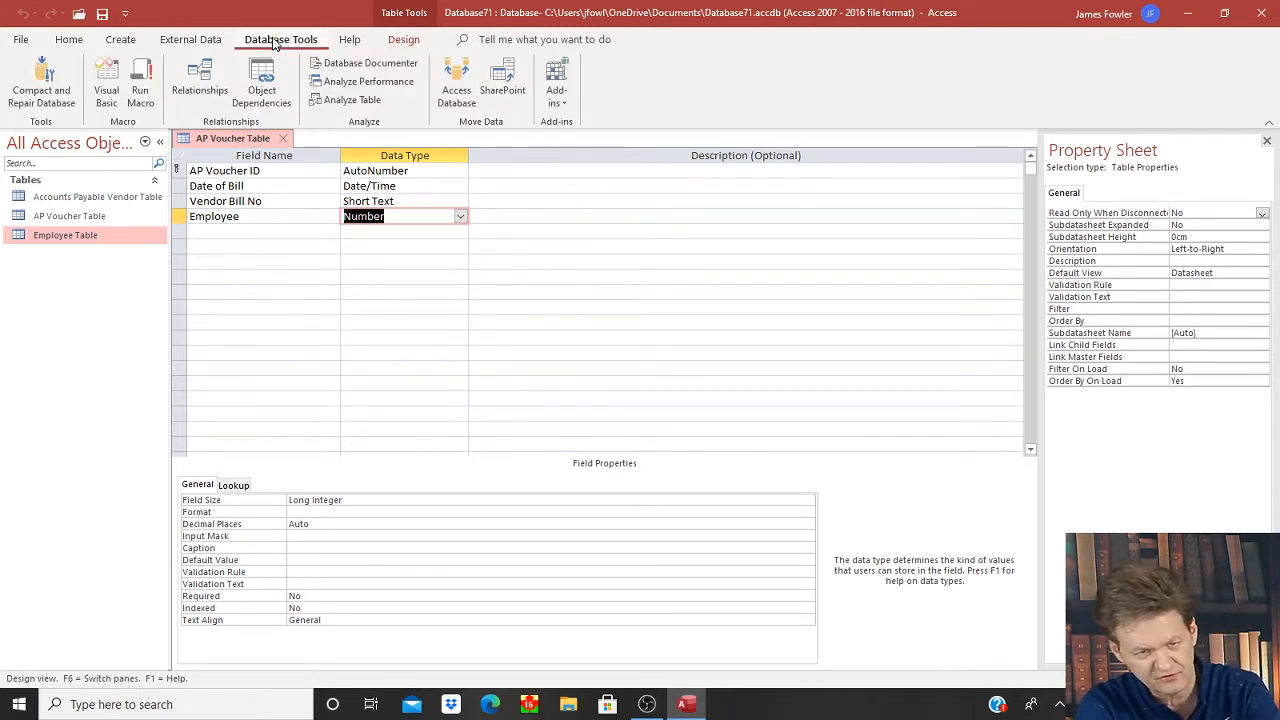
pyautogui.click(197, 82)
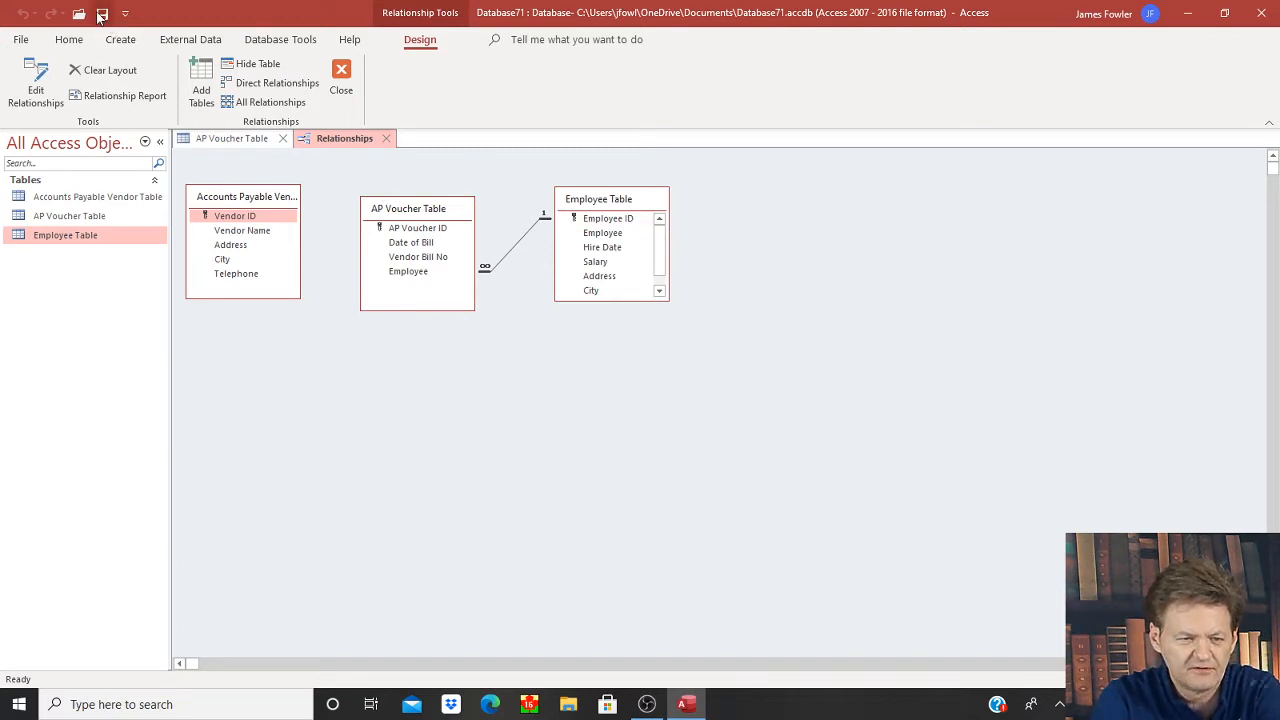
pyautogui.click(343, 76)
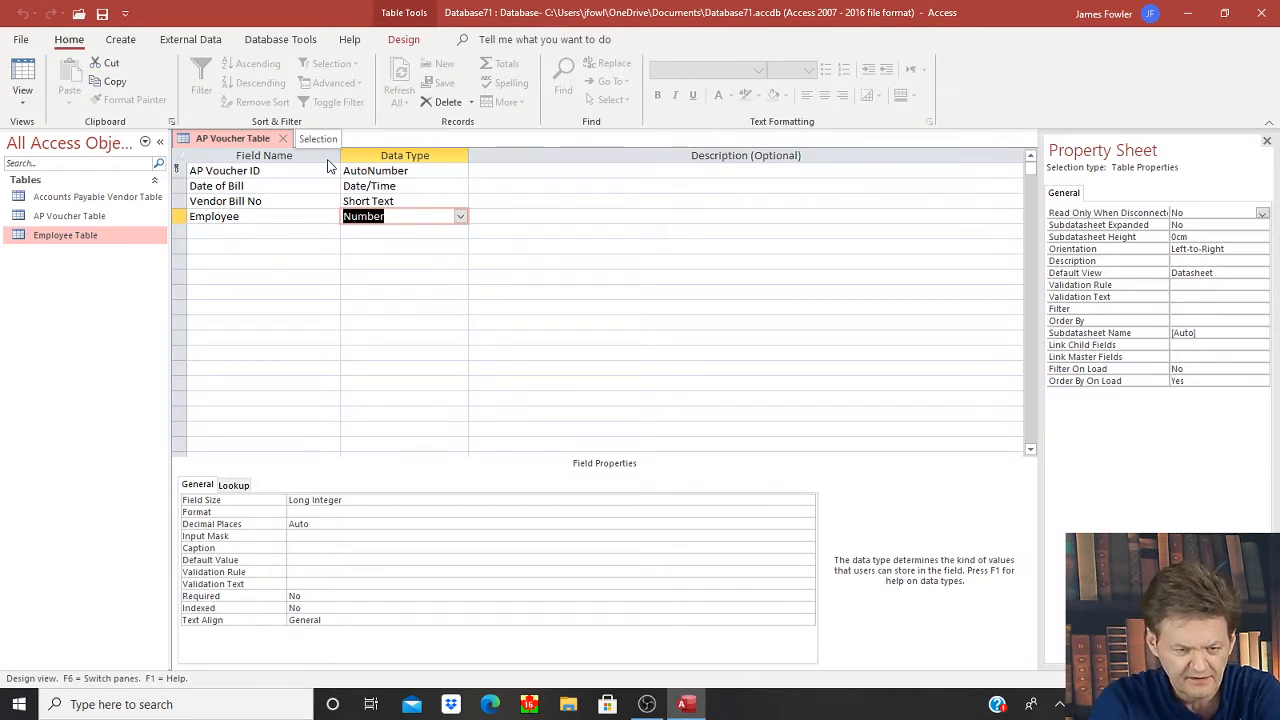
# - Add a Vendor field below Employee and start the Lookup Wizard as its data type
pyautogui.click(310, 230)
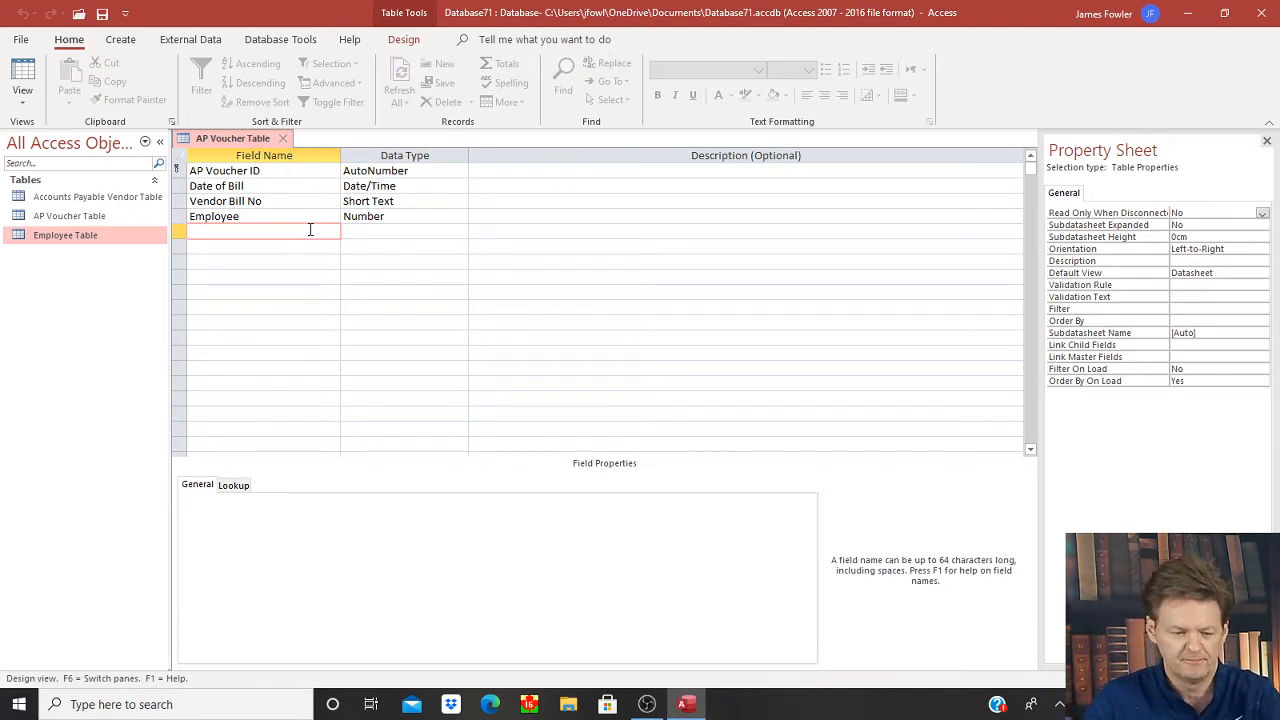
pyautogui.write('Ve')
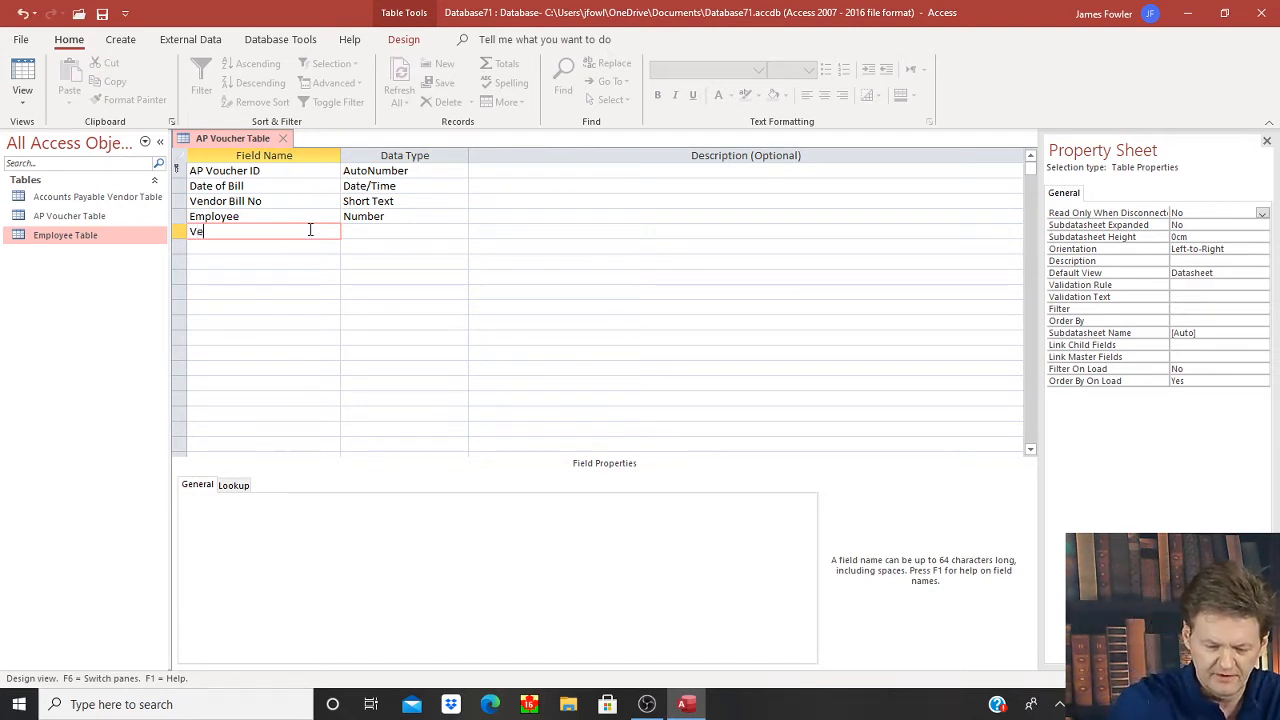
pyautogui.write('ndor')
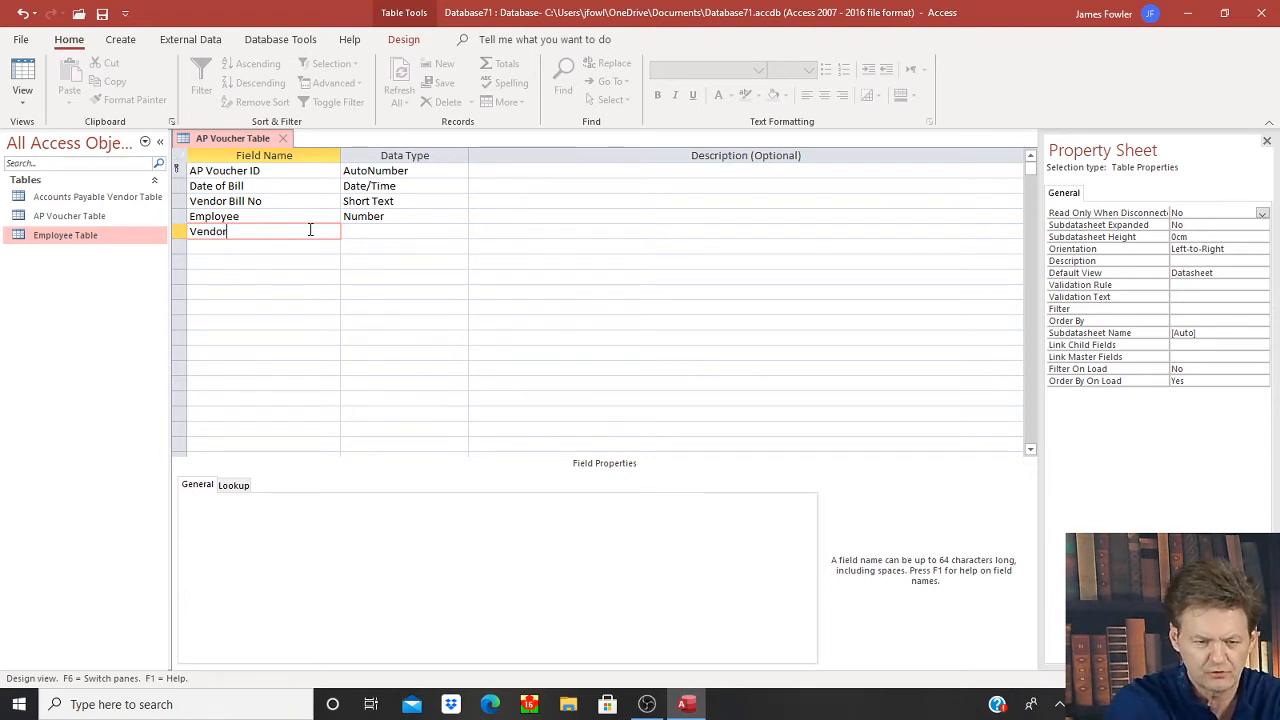
pyautogui.press('Tab')
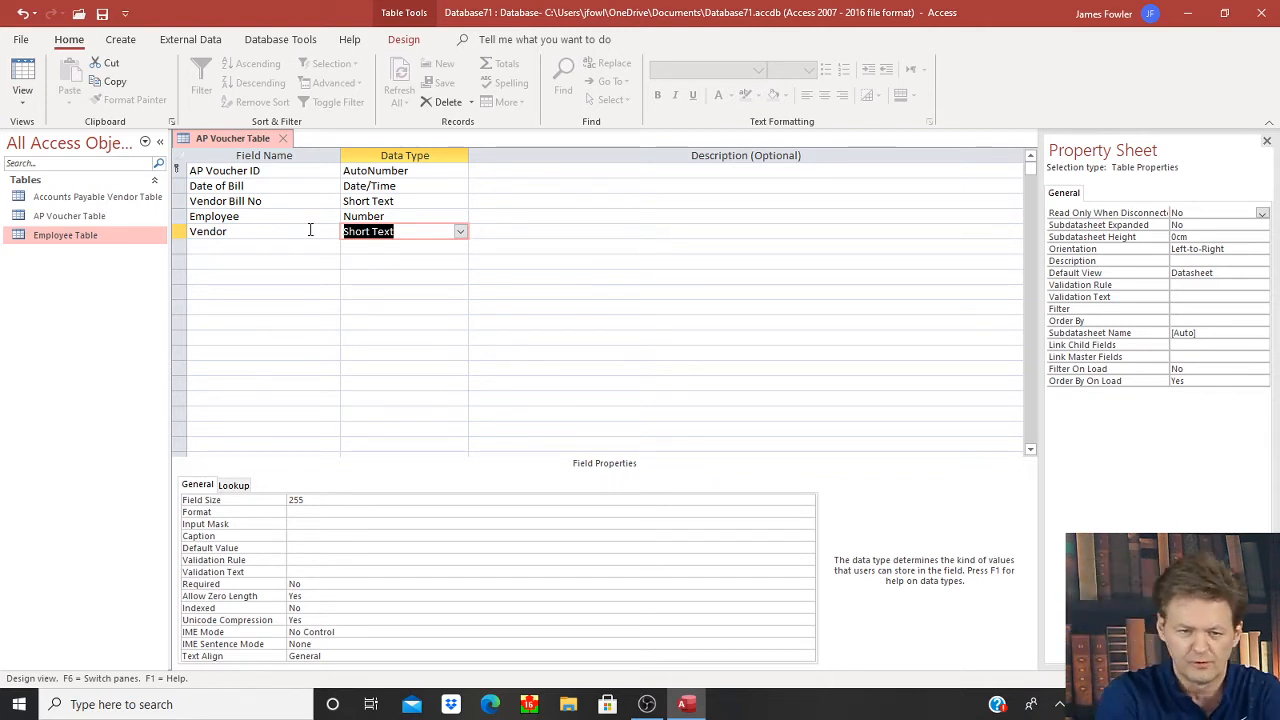
pyautogui.click(460, 231)
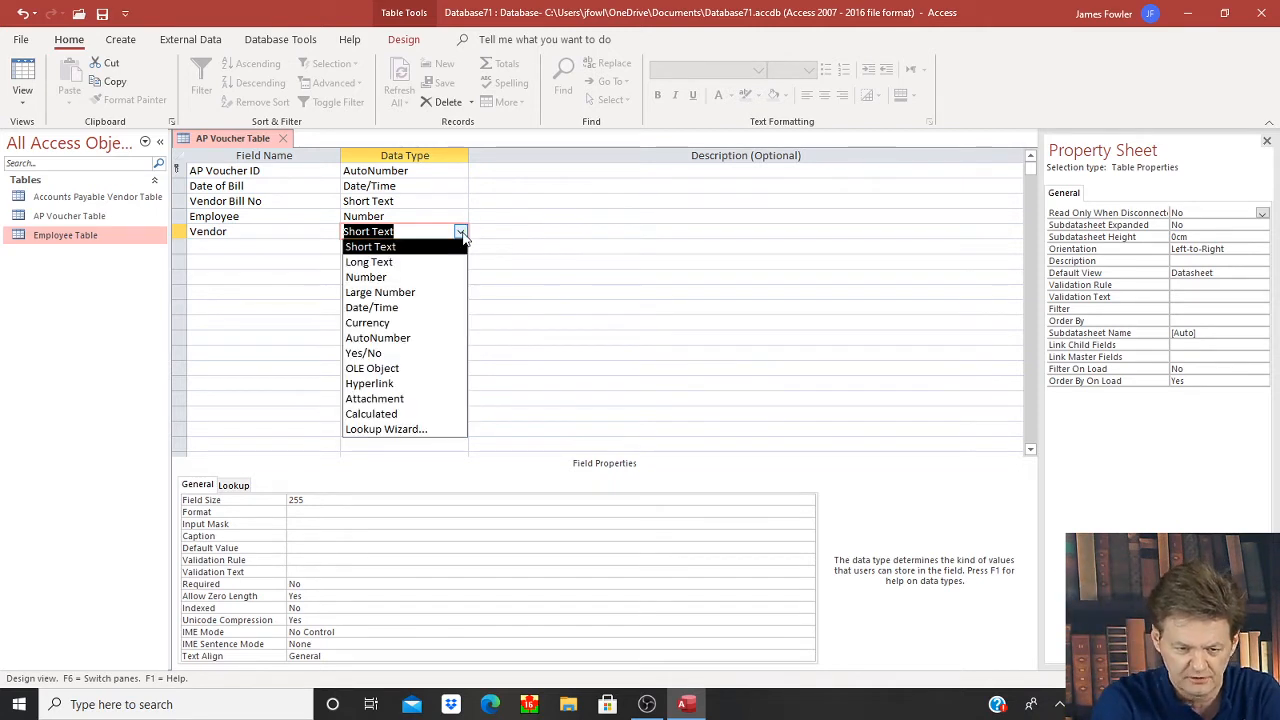
pyautogui.click(432, 429)
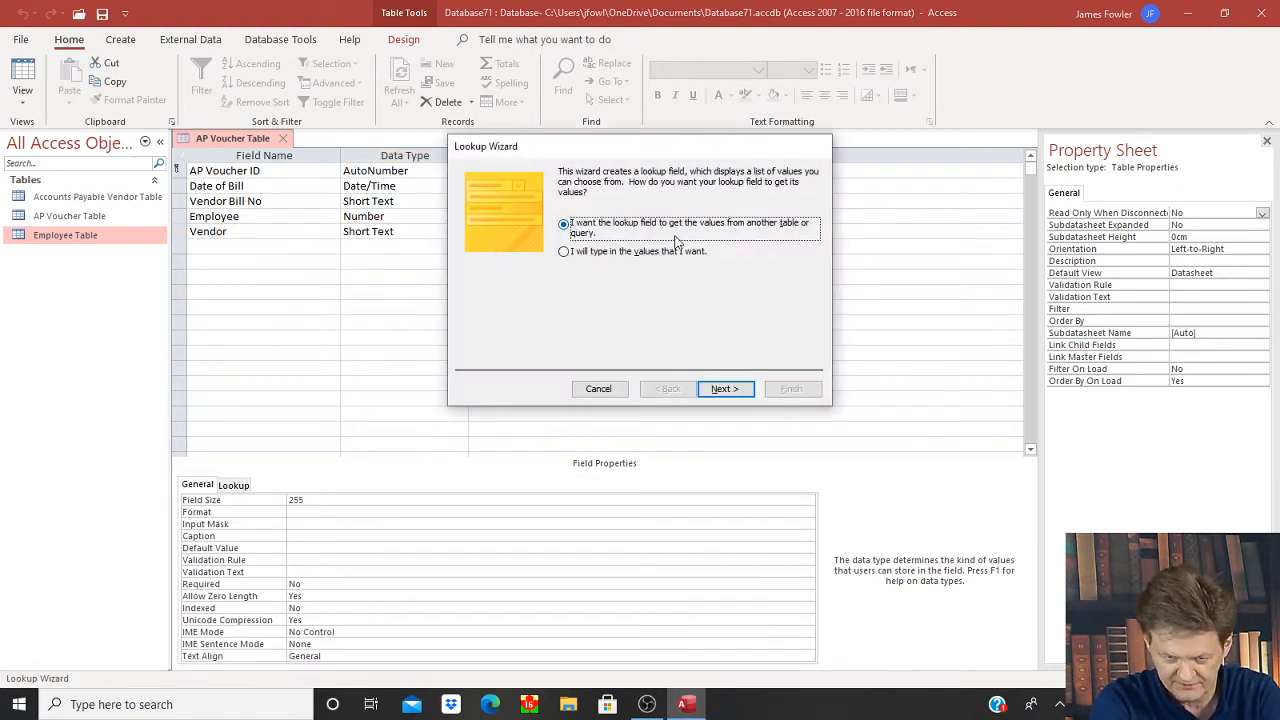
# - Have the Vendor lookup get its values from the Accounts Payable Vendor Table, including the Vendor ID and Vendor Name fields
pyautogui.click(725, 389)
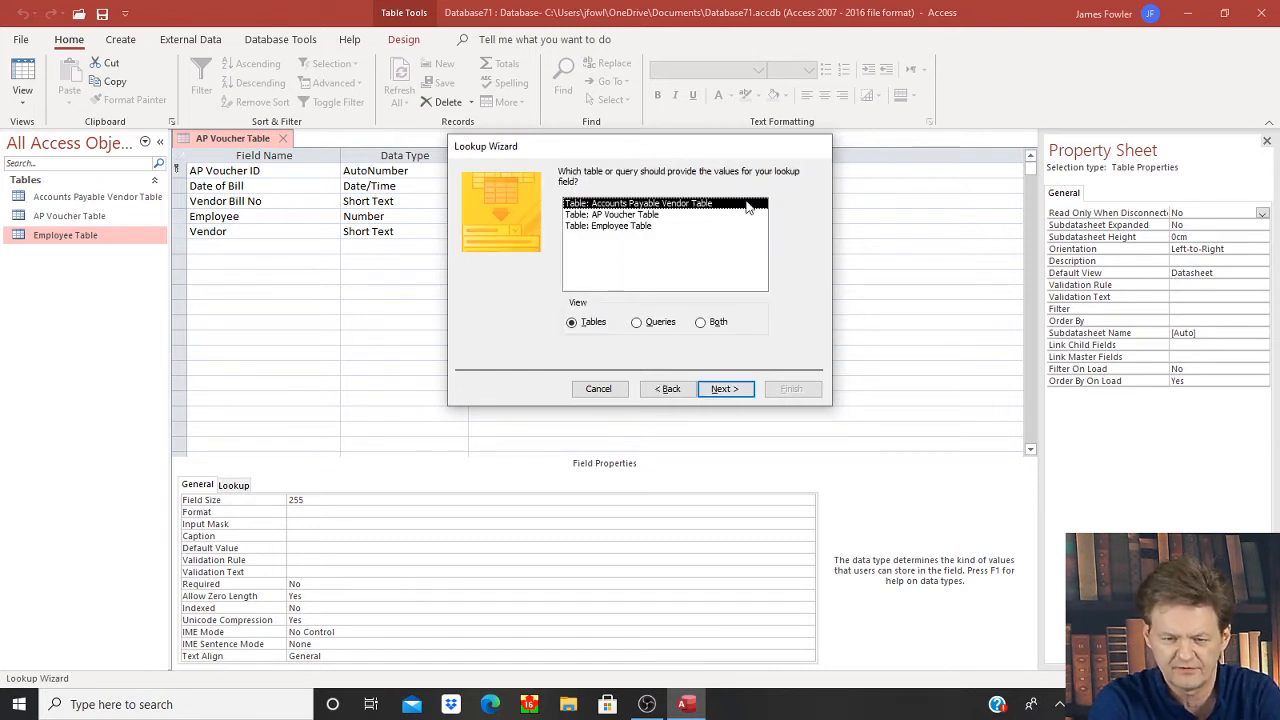
pyautogui.click(727, 391)
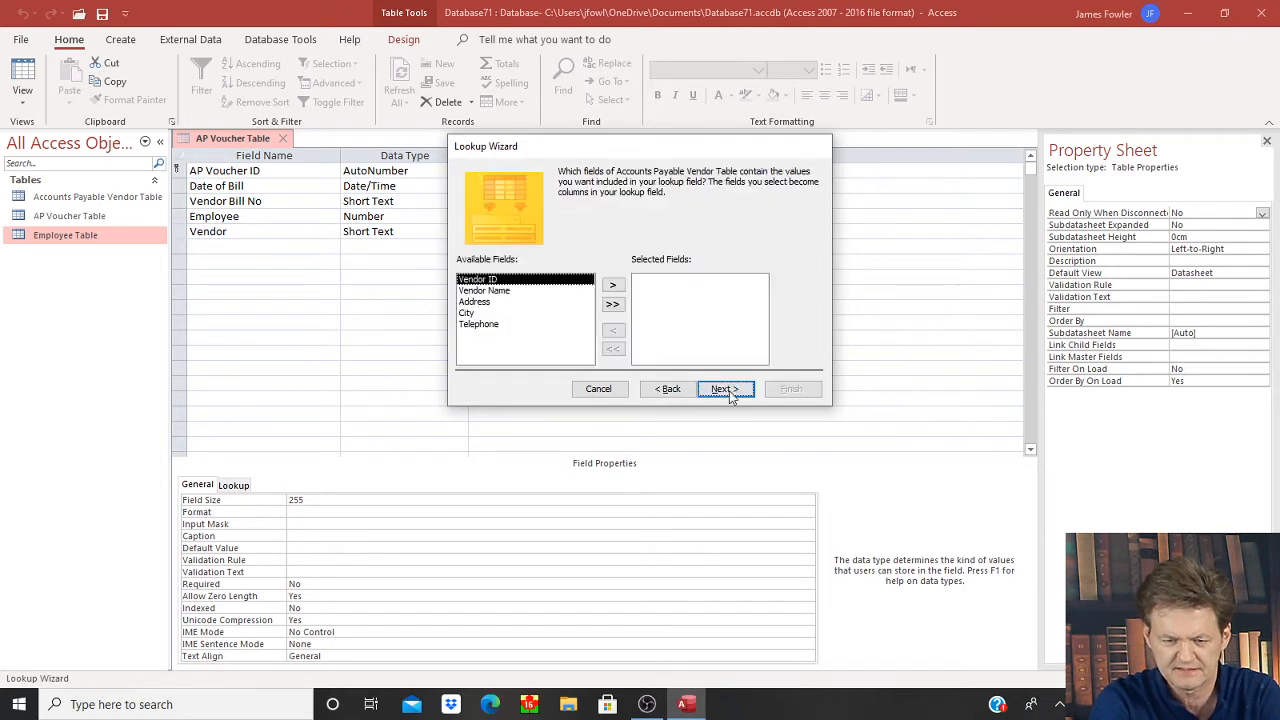
pyautogui.click(613, 287)
pyautogui.click(613, 287)
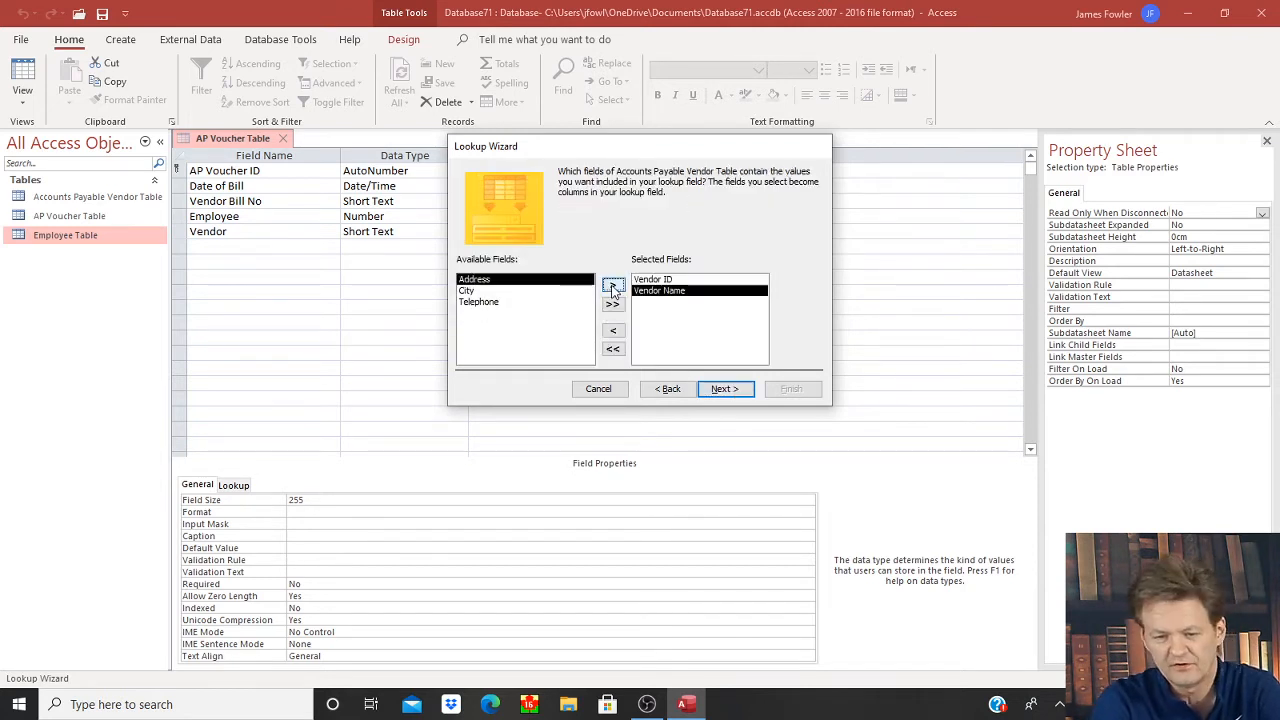
pyautogui.click(726, 388)
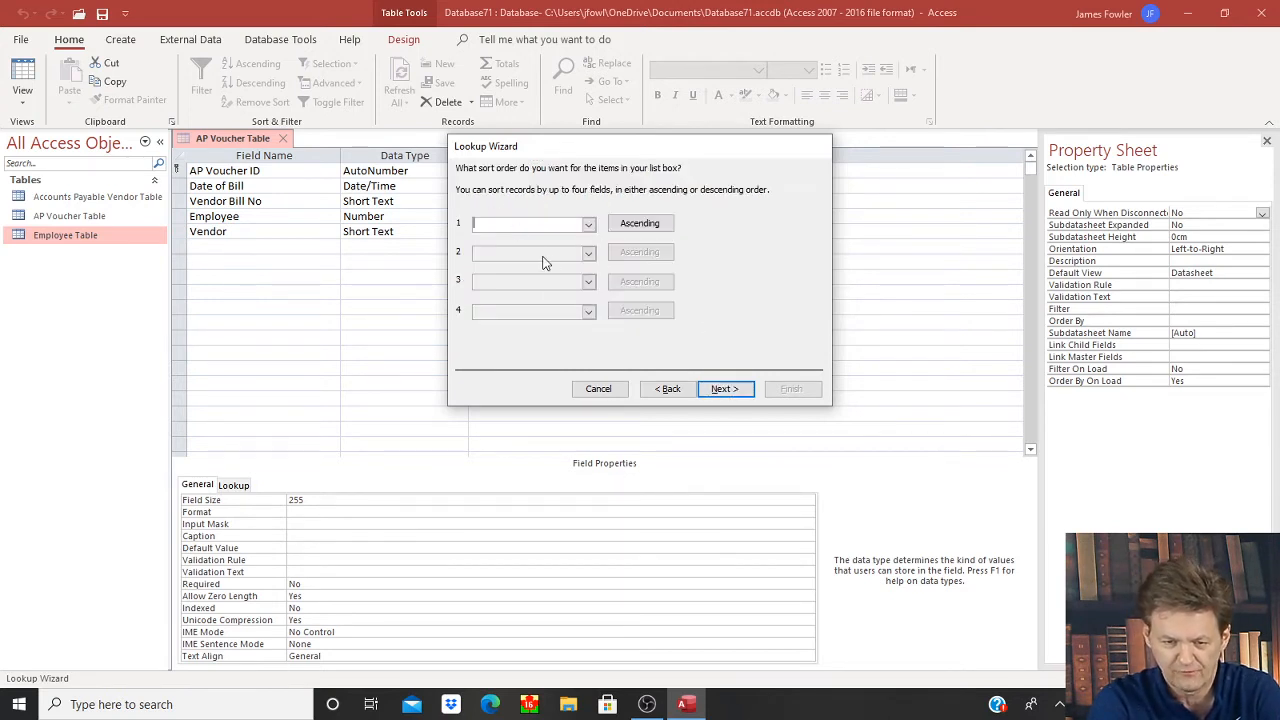
# - Sort the Vendor lookup ascending by Vendor Name and widen its Vendor Name column so the full names fit
pyautogui.click(588, 224)
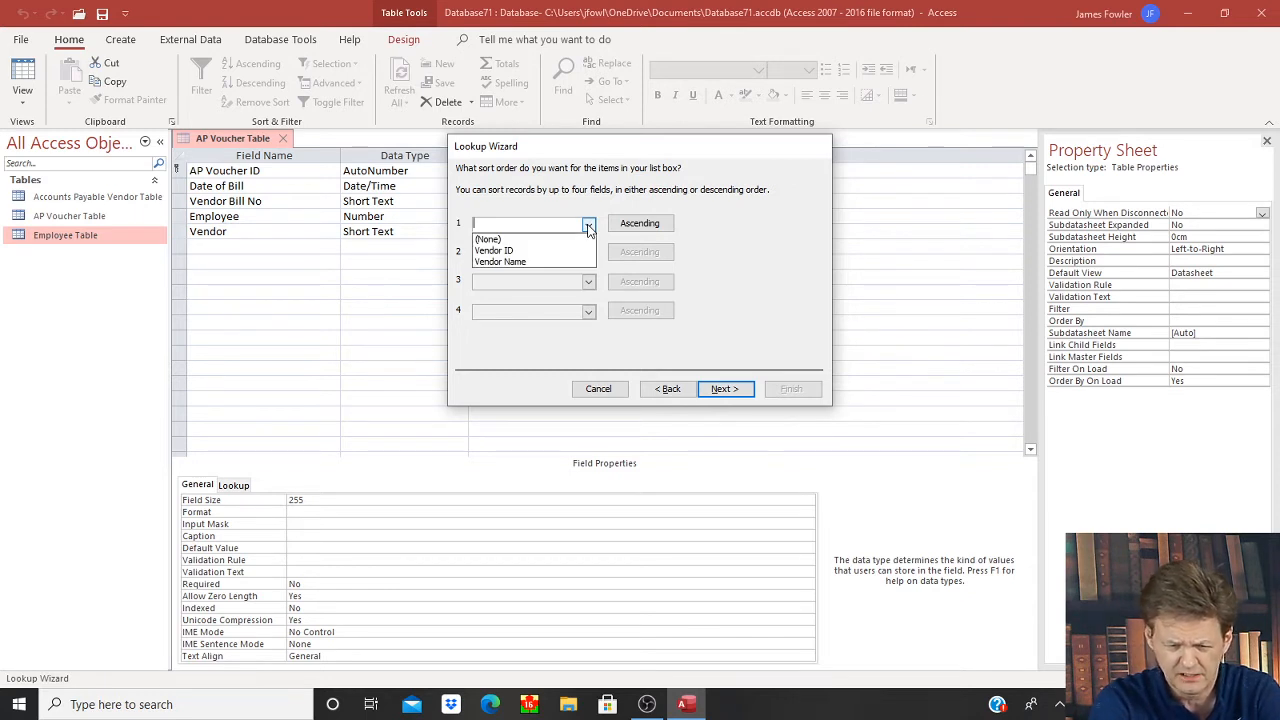
pyautogui.click(586, 261)
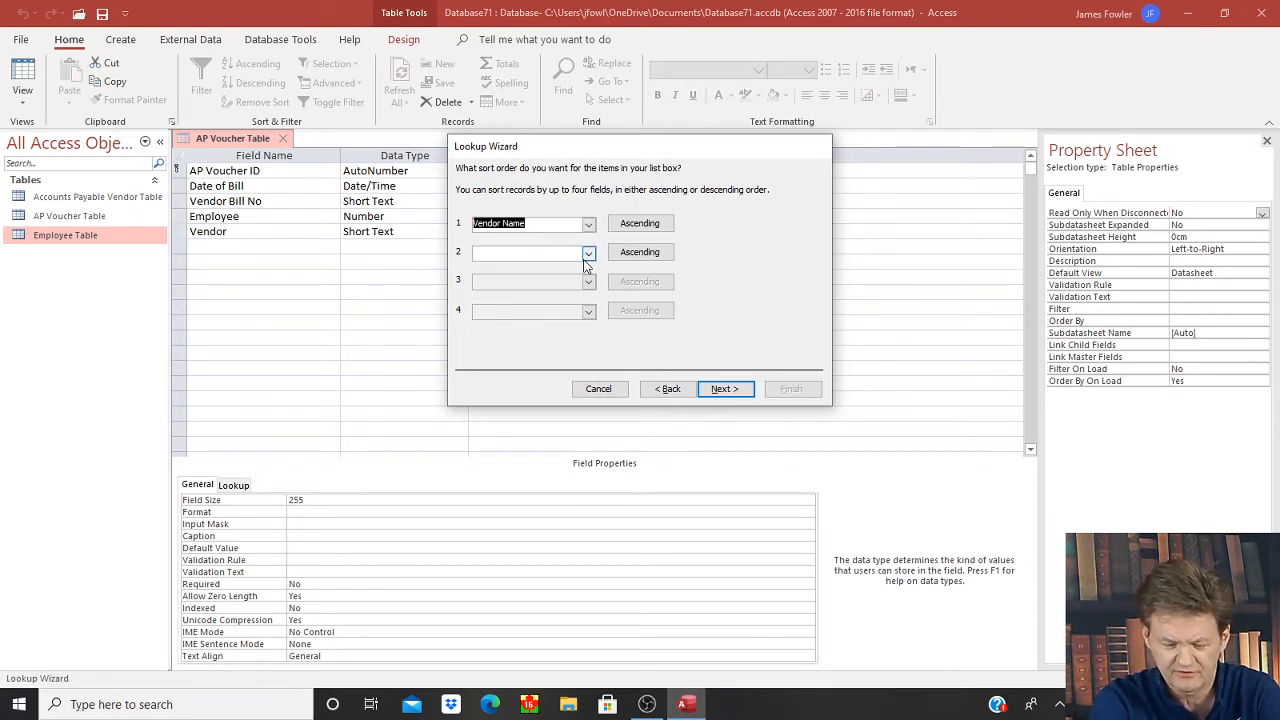
pyautogui.click(733, 392)
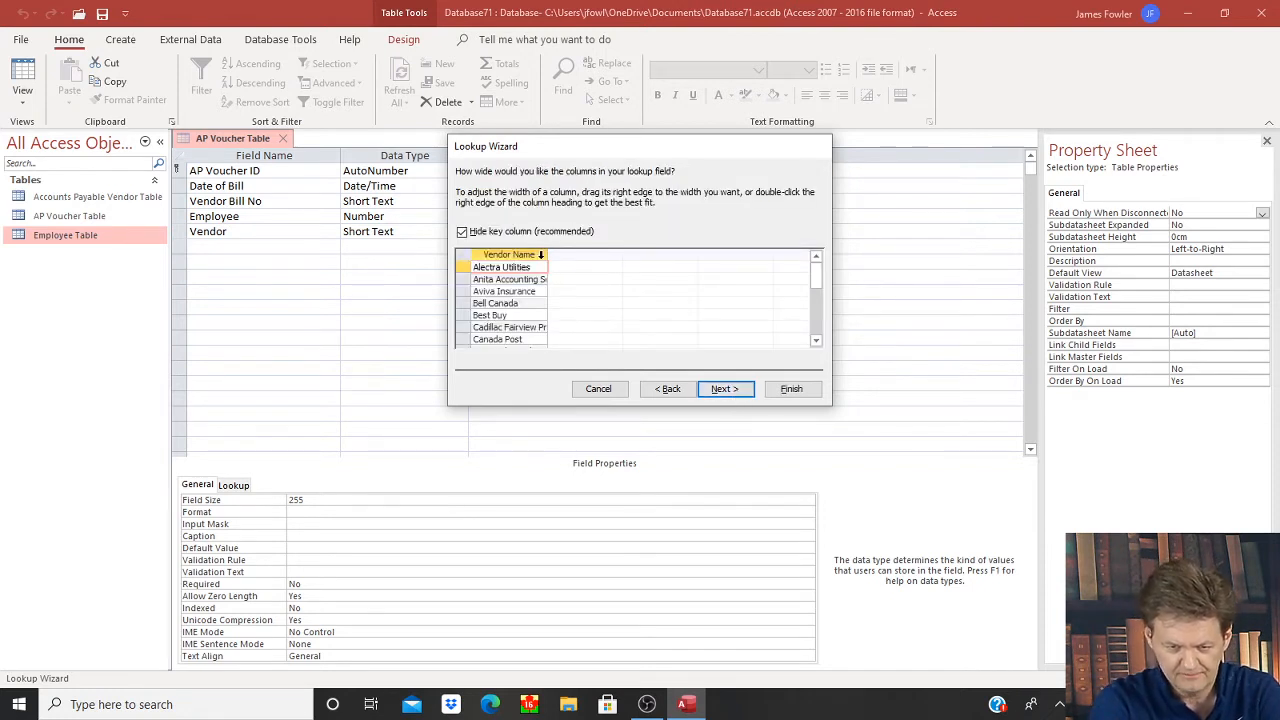
pyautogui.moveTo(547, 256); pyautogui.dragTo(639, 256)
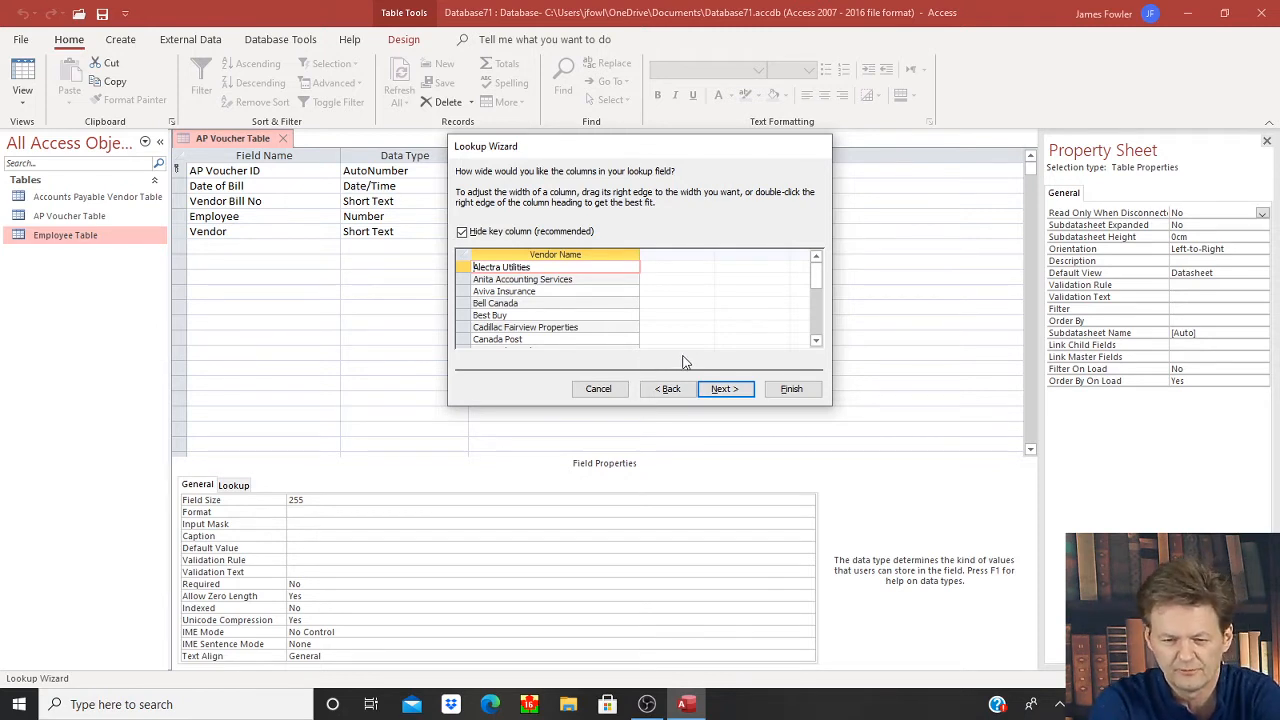
pyautogui.click(726, 391)
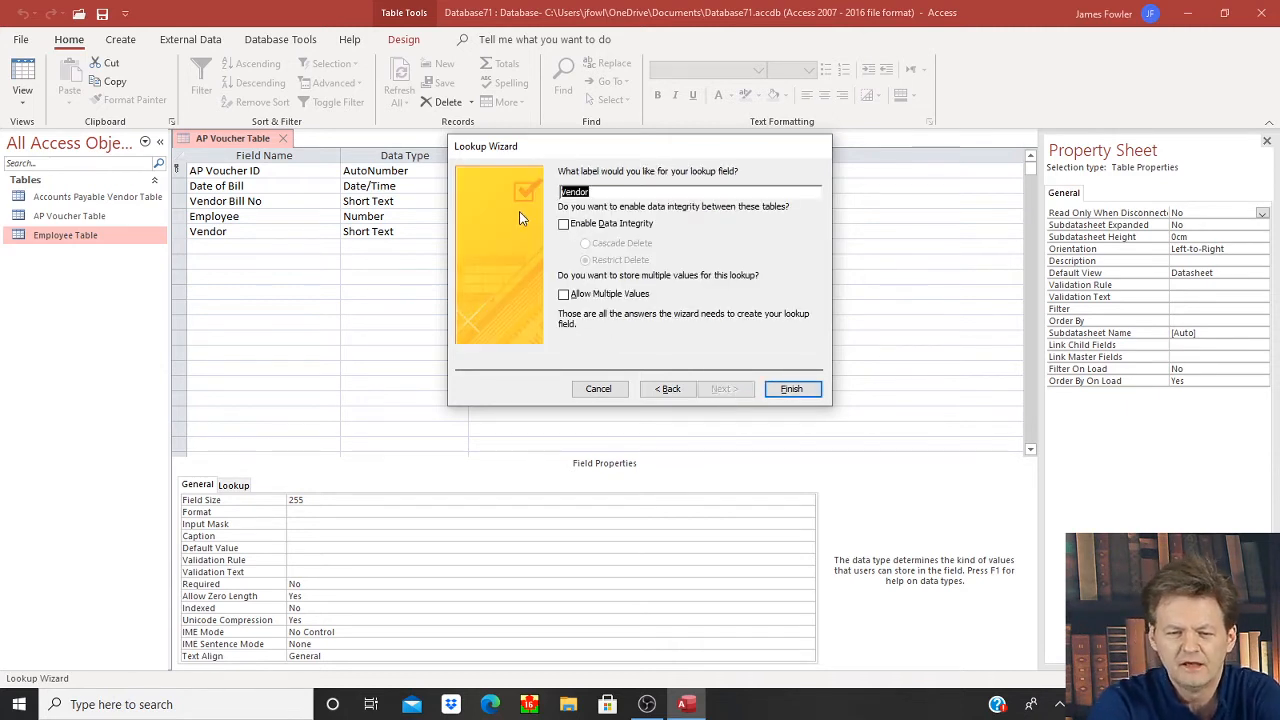
# - Enable data integrity with Restrict Delete for the Vendor lookup, finish the wizard and save the table, replacing earlier changes
pyautogui.click(565, 226)
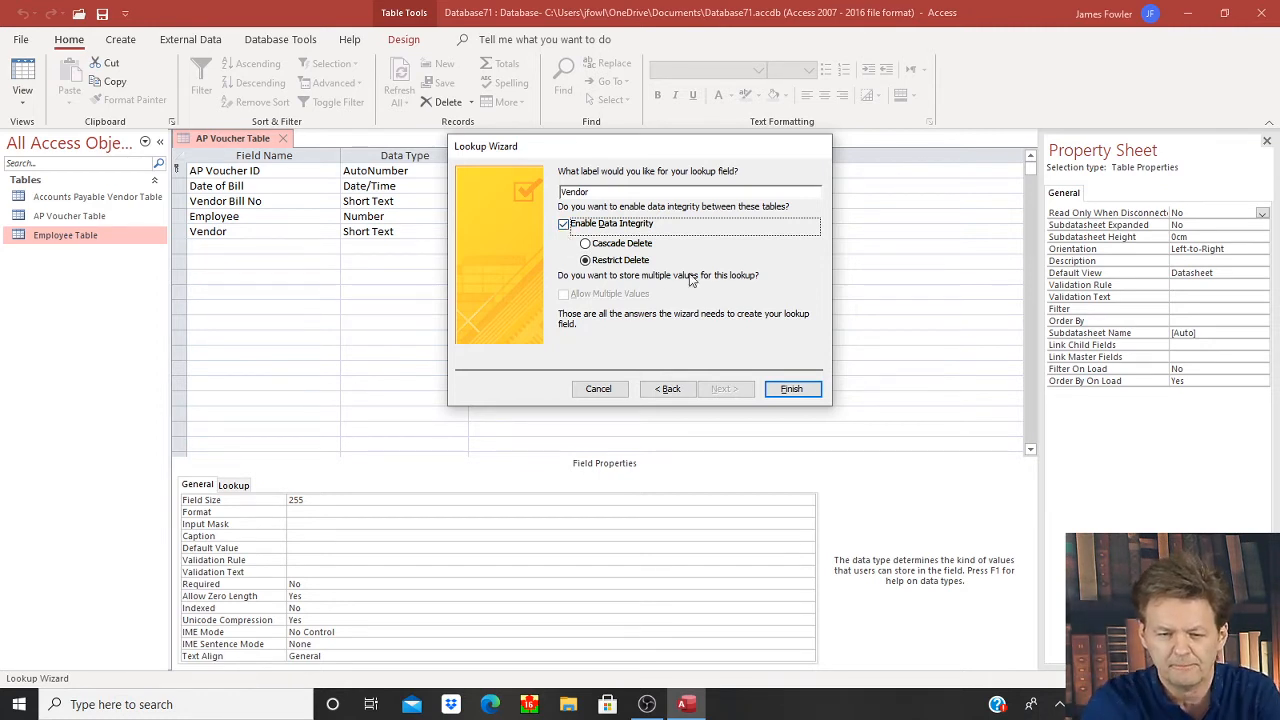
pyautogui.click(792, 389)
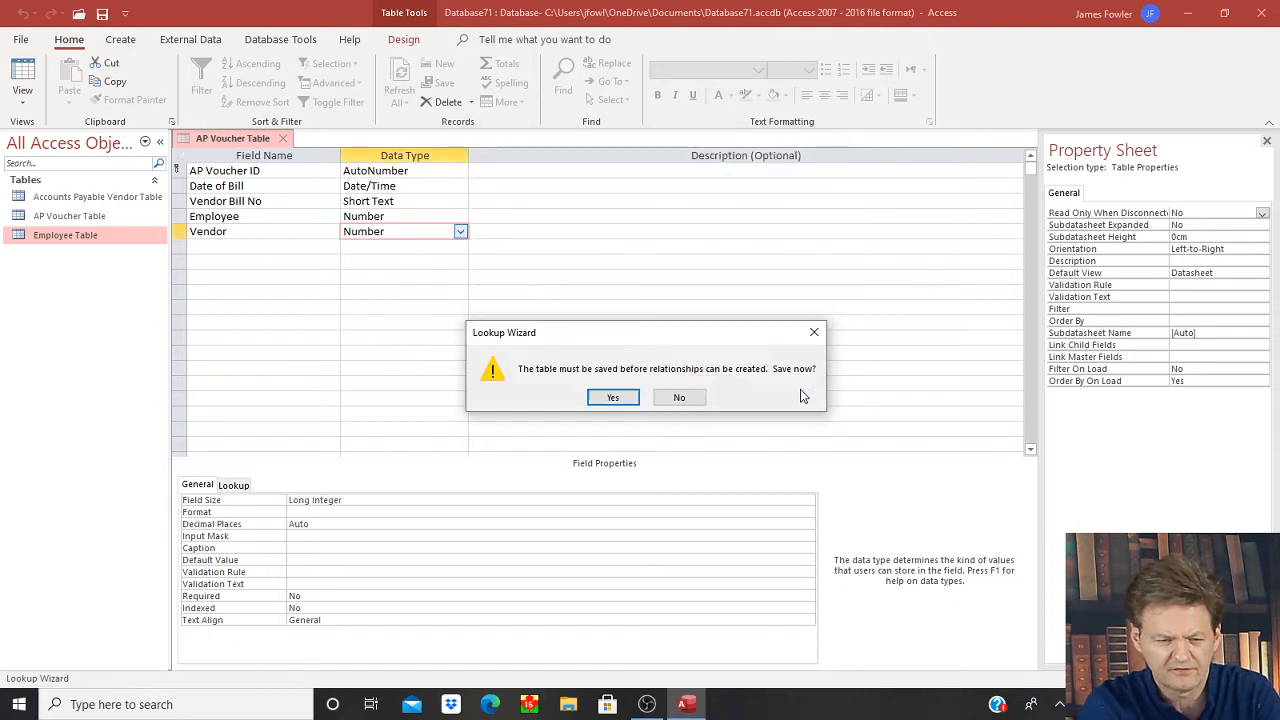
pyautogui.click(611, 398)
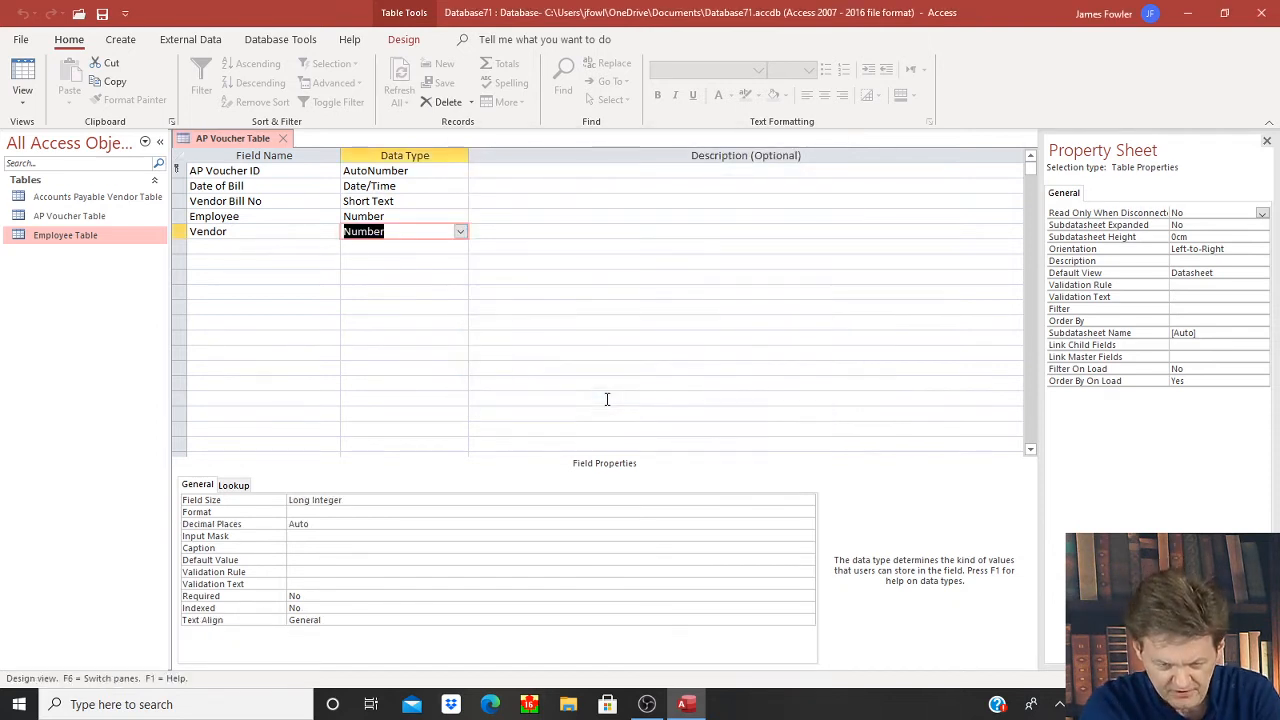
pyautogui.click(101, 13)
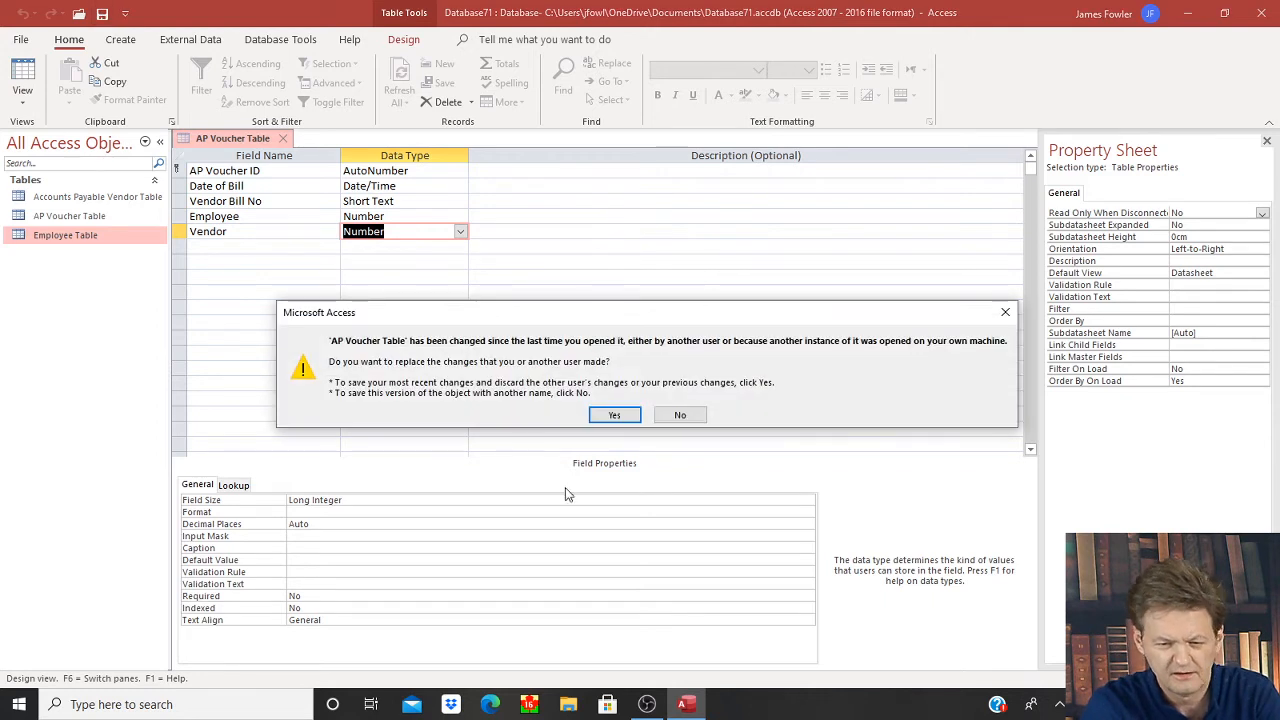
pyautogui.click(613, 414)
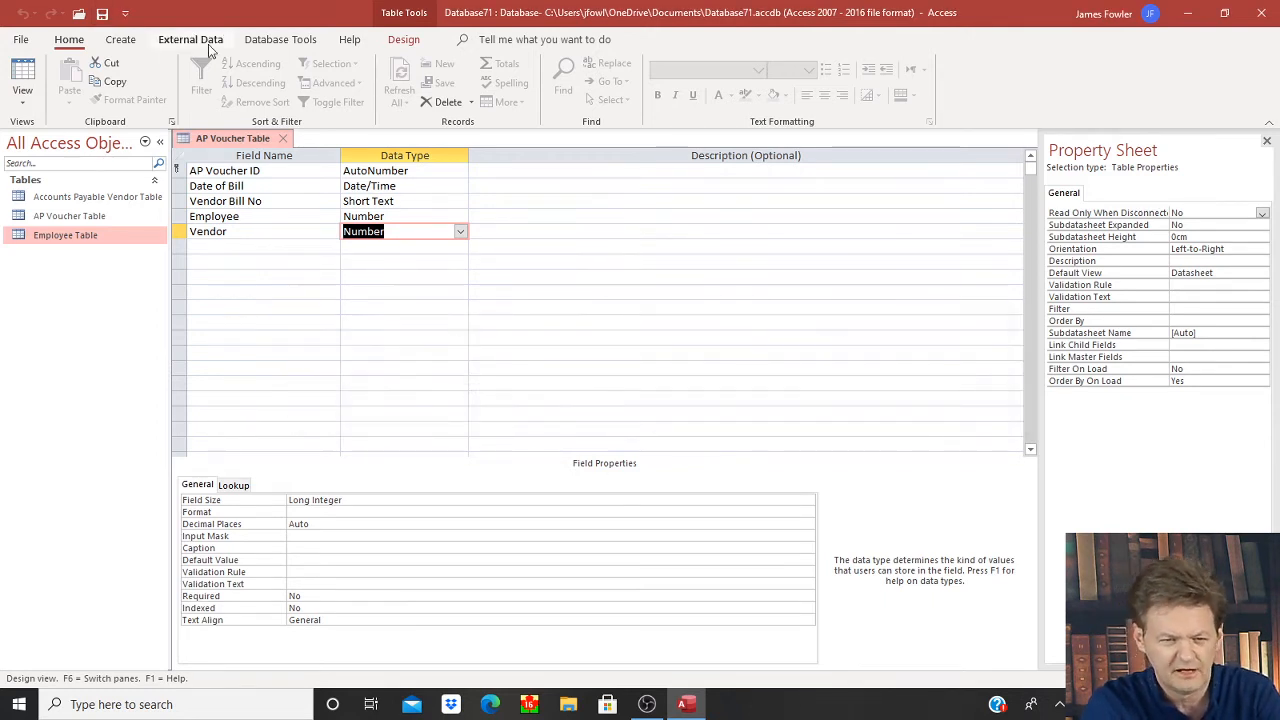
# - In the Relationships window, space the three tables apart, widen the Accounts Payable Vendor Table box to fit its title, and close the window
pyautogui.click(281, 42)
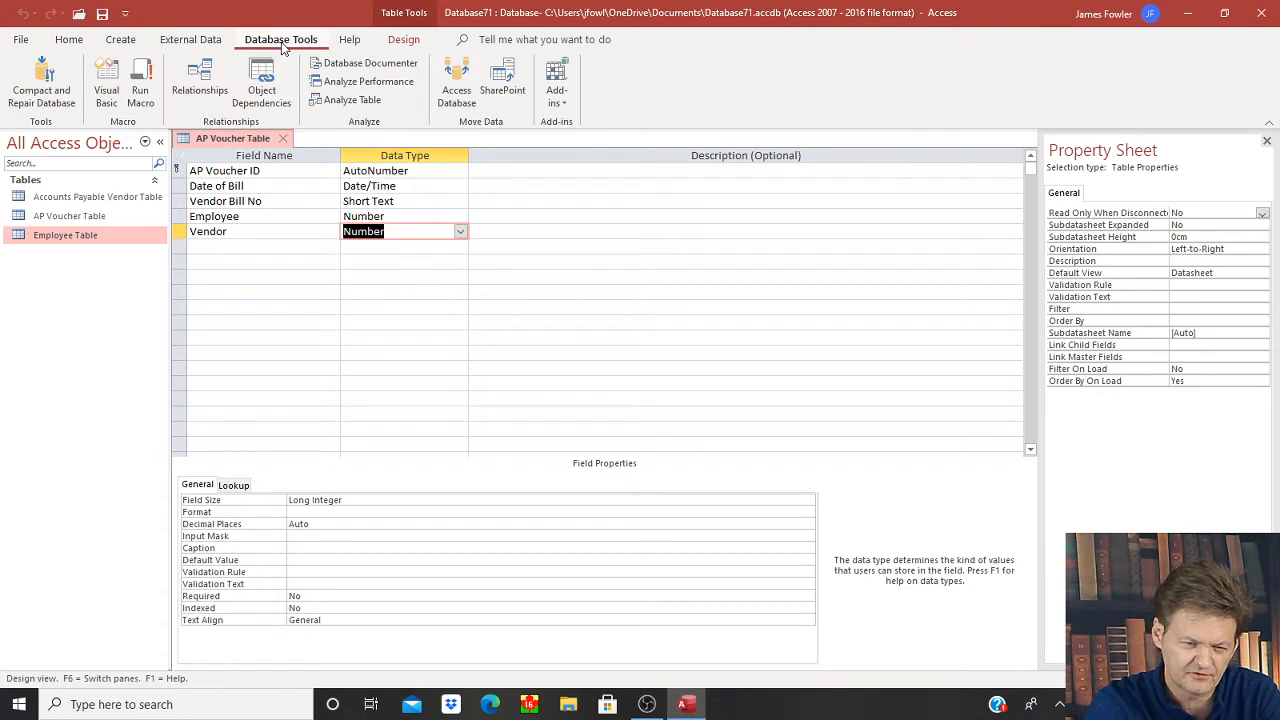
pyautogui.click(200, 82)
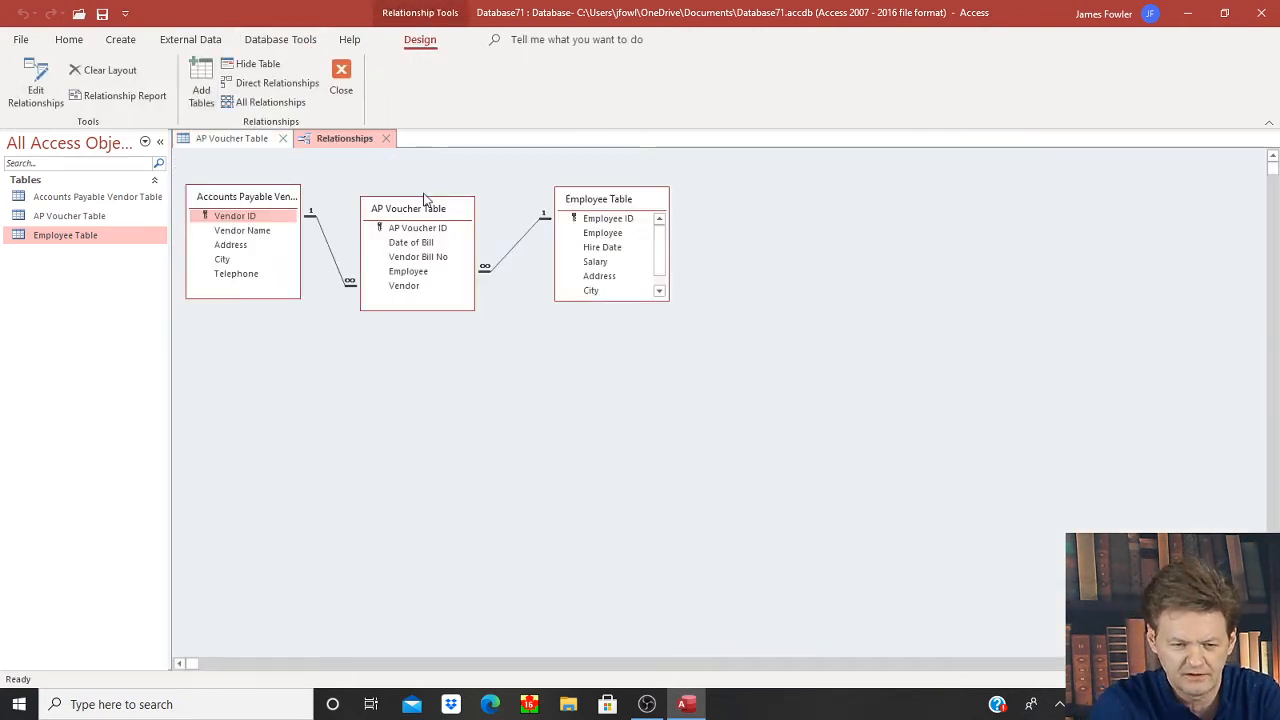
pyautogui.moveTo(431, 217); pyautogui.dragTo(451, 213)
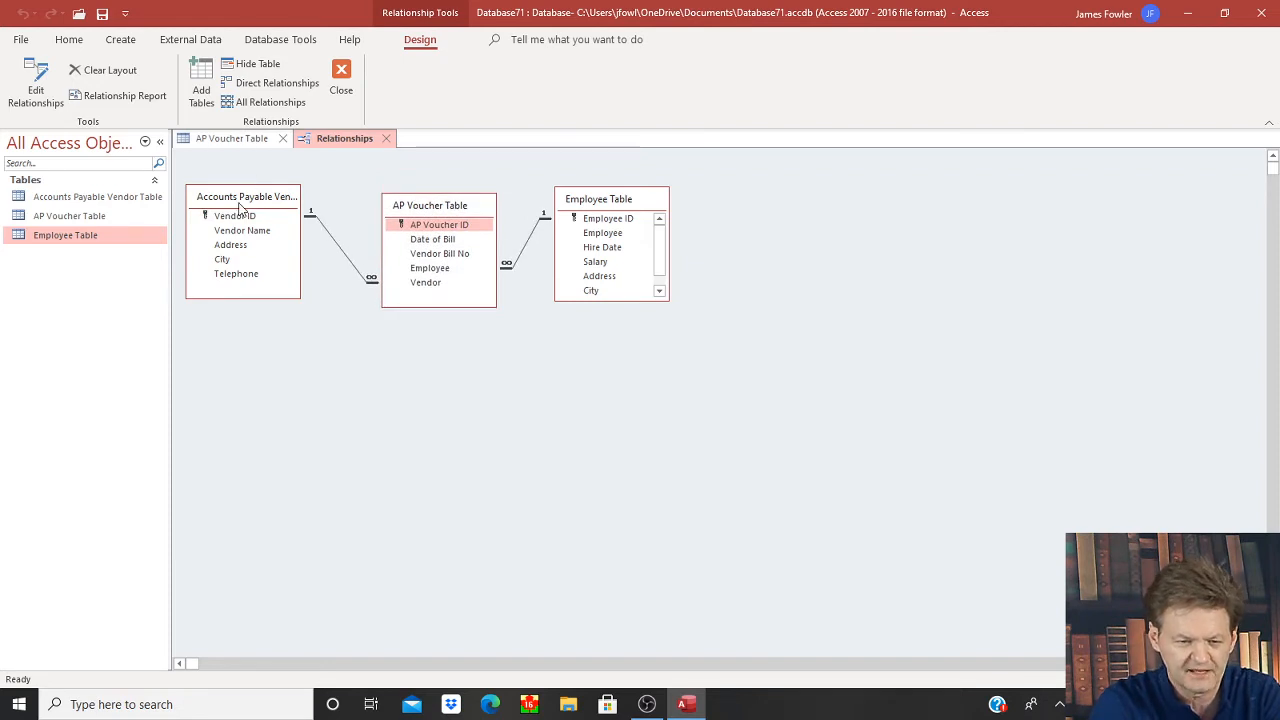
pyautogui.moveTo(302, 206); pyautogui.dragTo(326, 202)
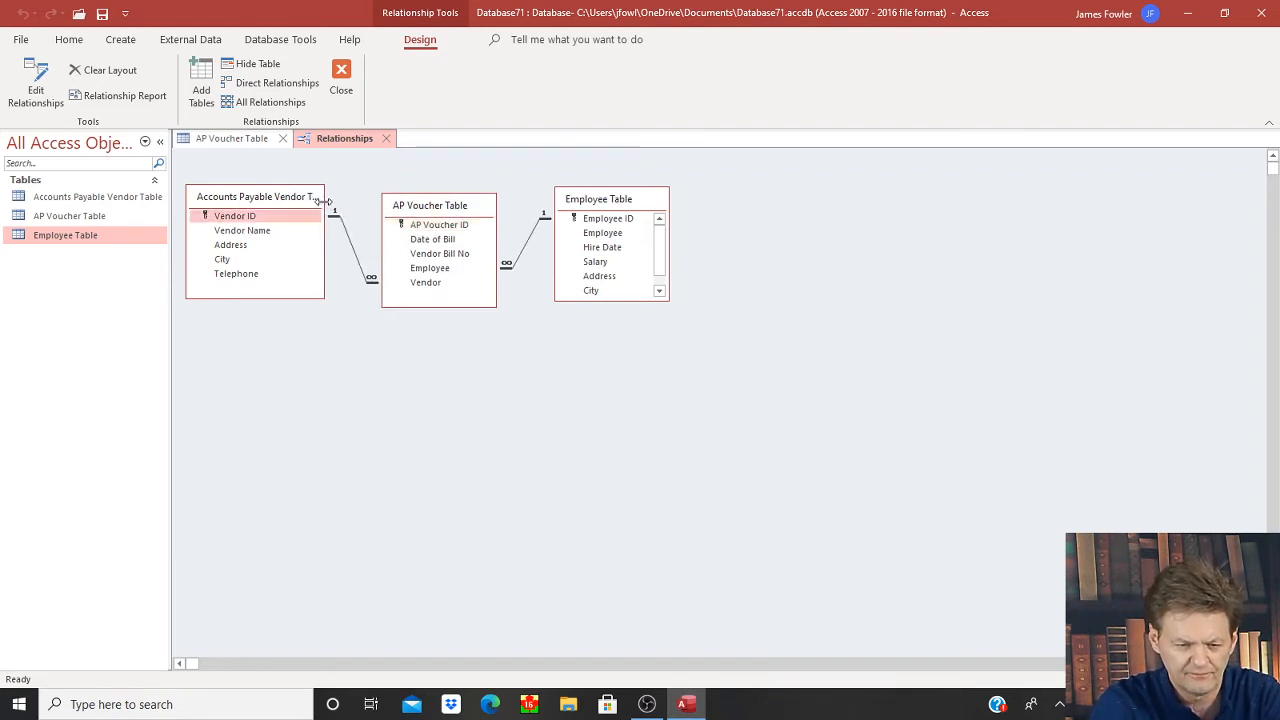
pyautogui.click(589, 204)
pyautogui.moveTo(589, 204); pyautogui.dragTo(813, 198)
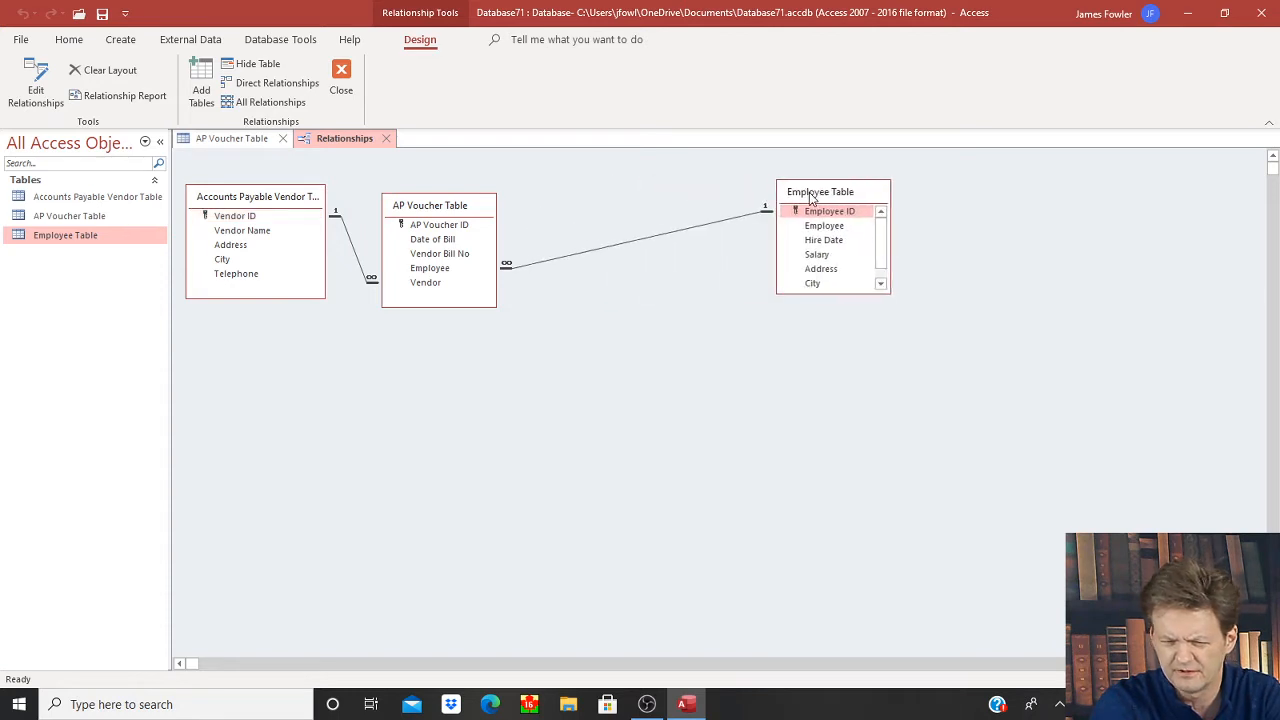
pyautogui.click(457, 213)
pyautogui.moveTo(457, 212); pyautogui.dragTo(574, 206)
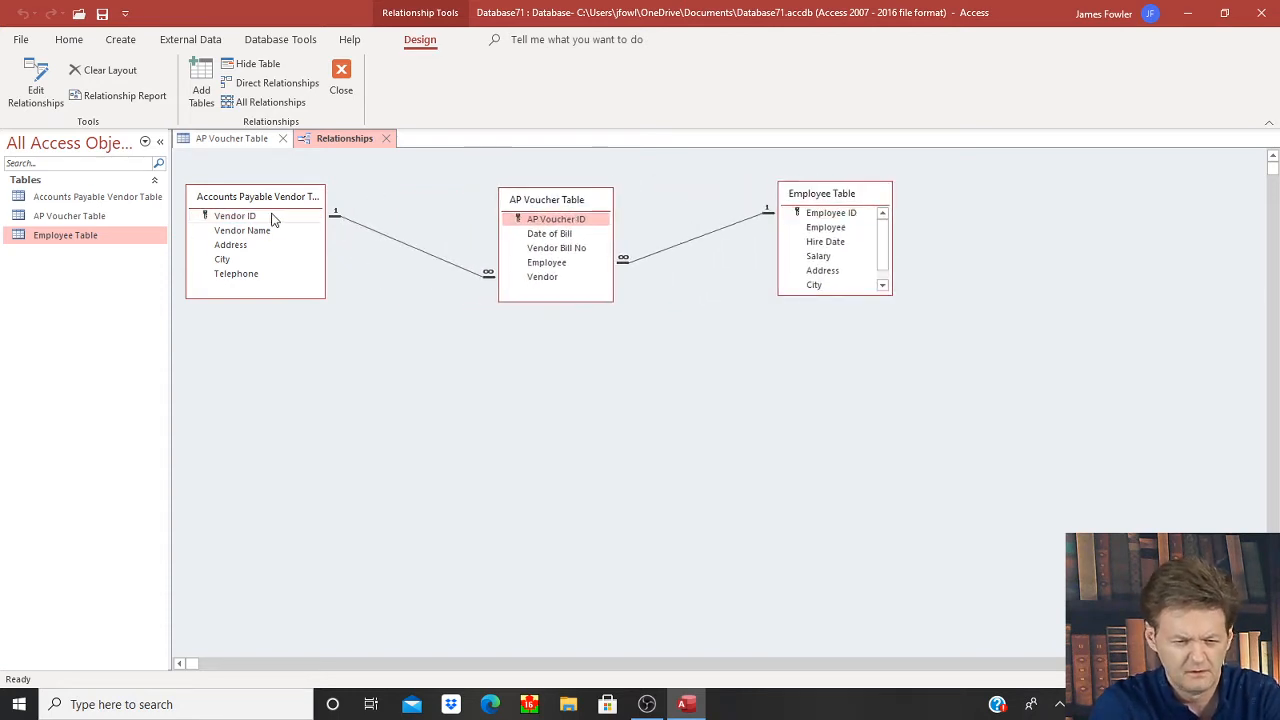
pyautogui.moveTo(325, 194); pyautogui.dragTo(357, 192)
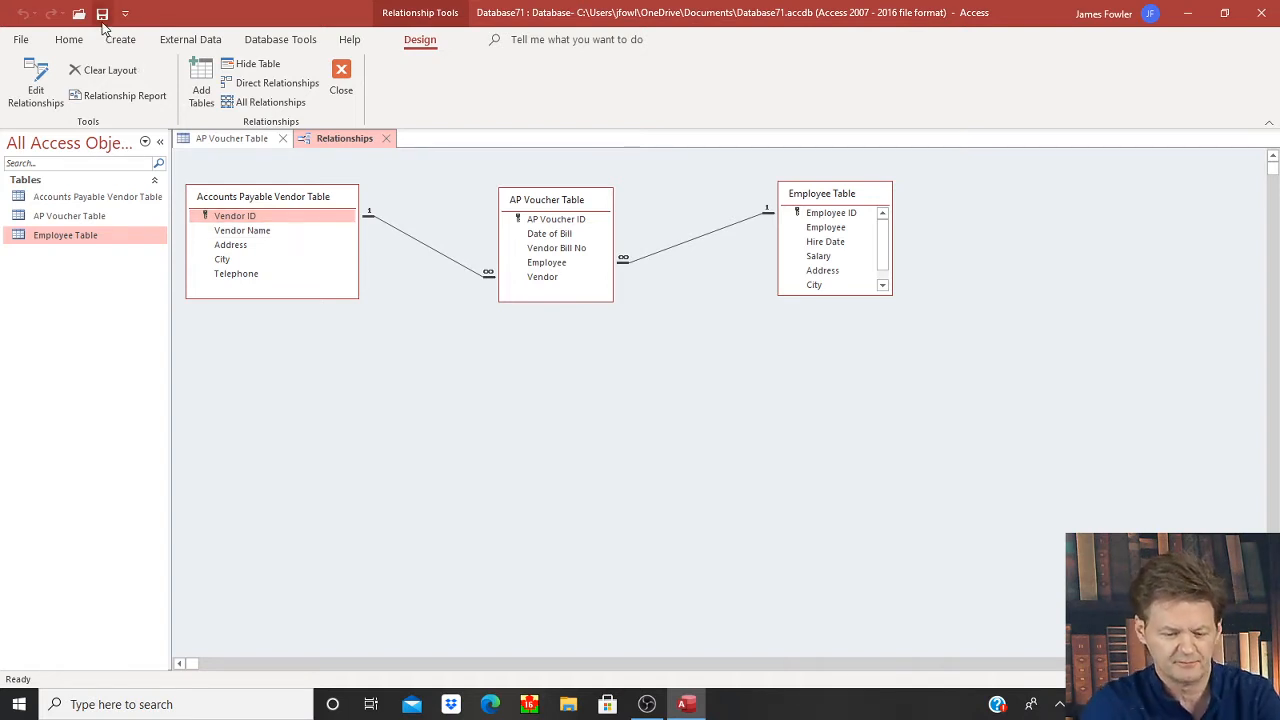
pyautogui.click(340, 85)
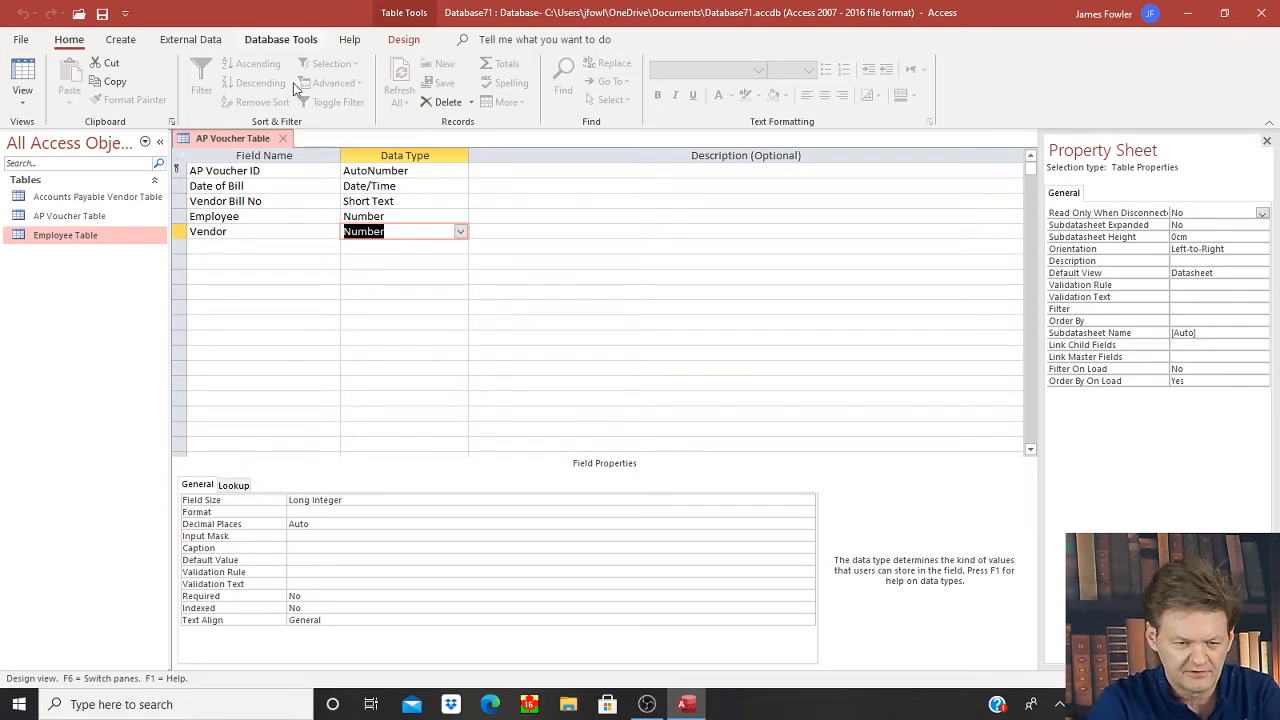
# - Close the AP Voucher Table and create a new table in Design View, saved as AP Voucher Detail Table
pyautogui.click(283, 138)
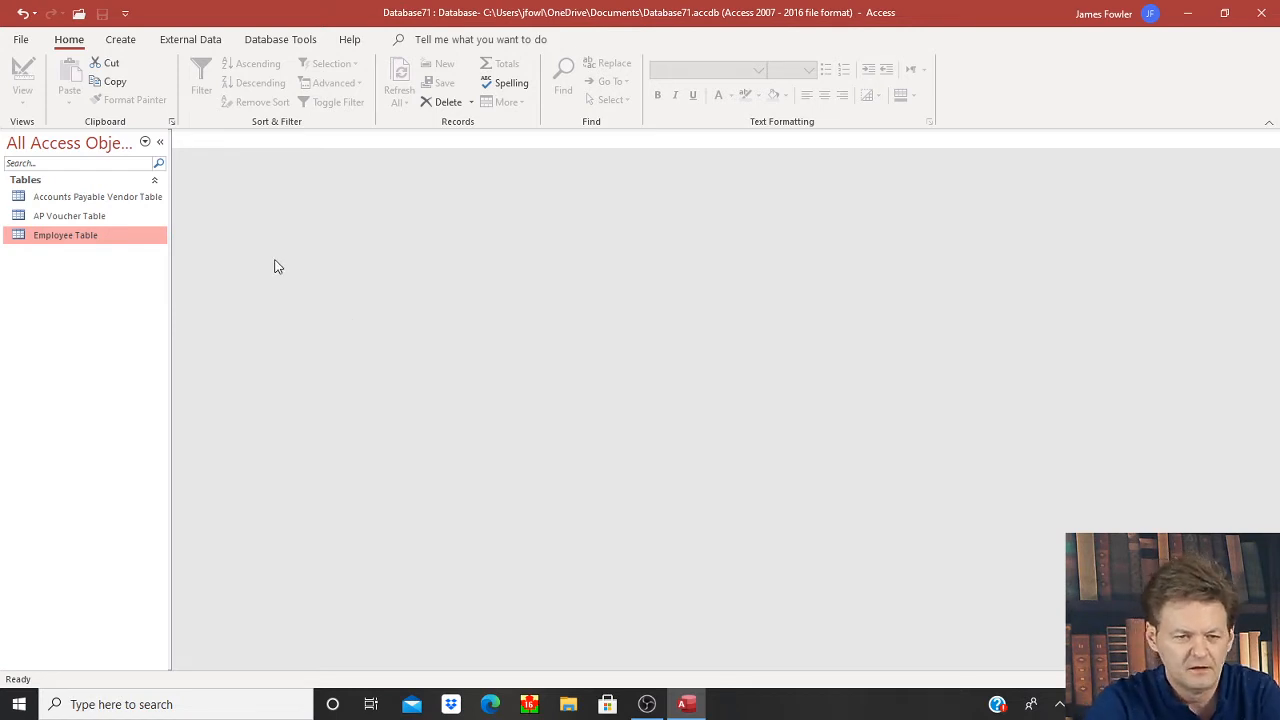
pyautogui.click(120, 42)
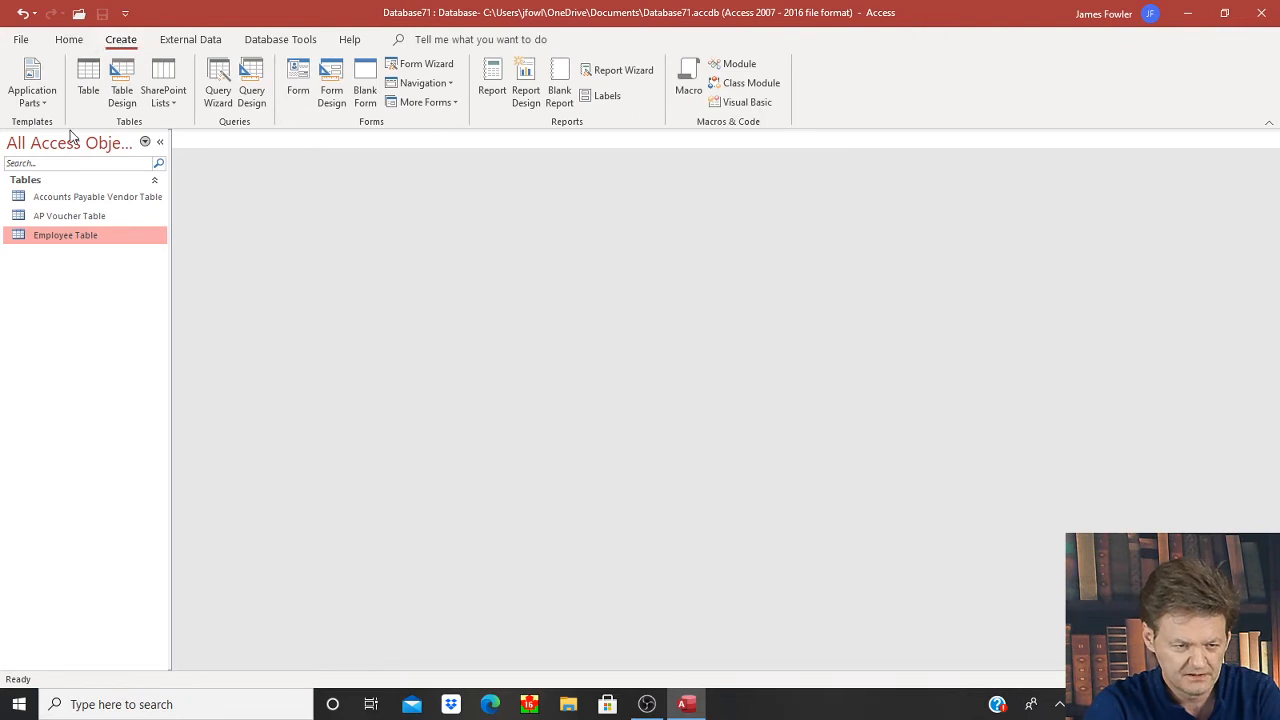
pyautogui.click(89, 95)
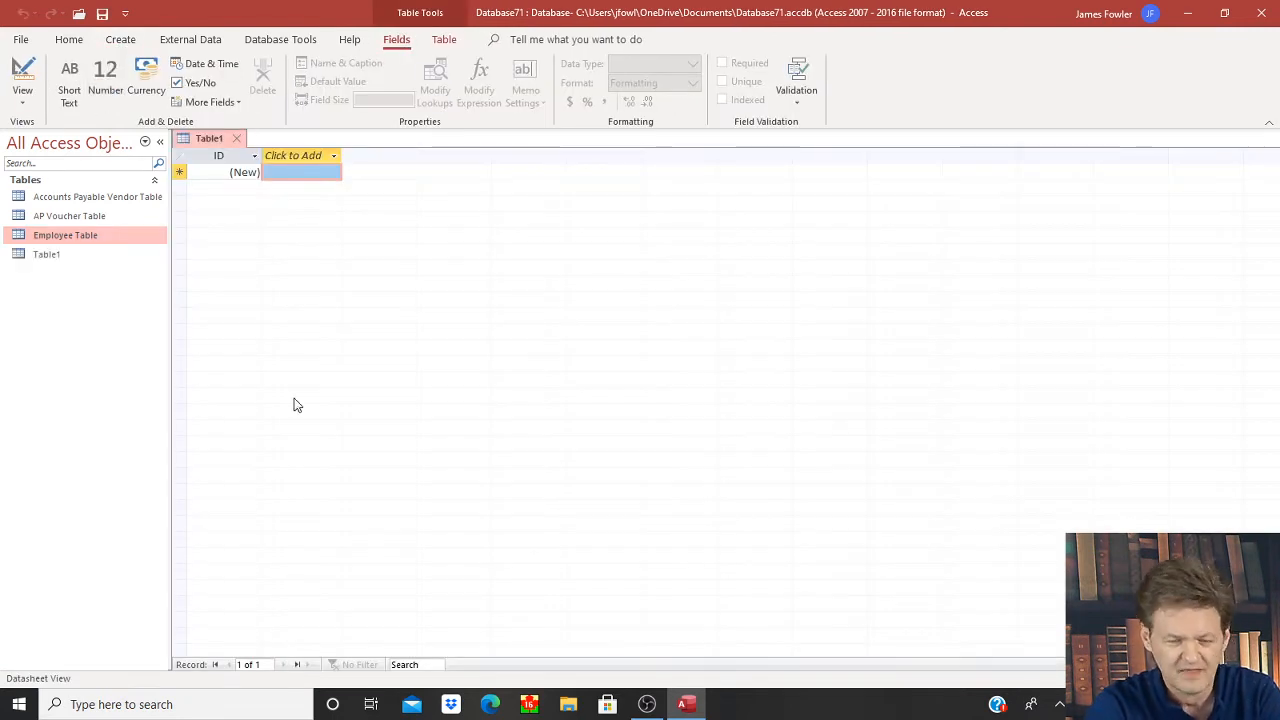
pyautogui.rightClick(212, 138)
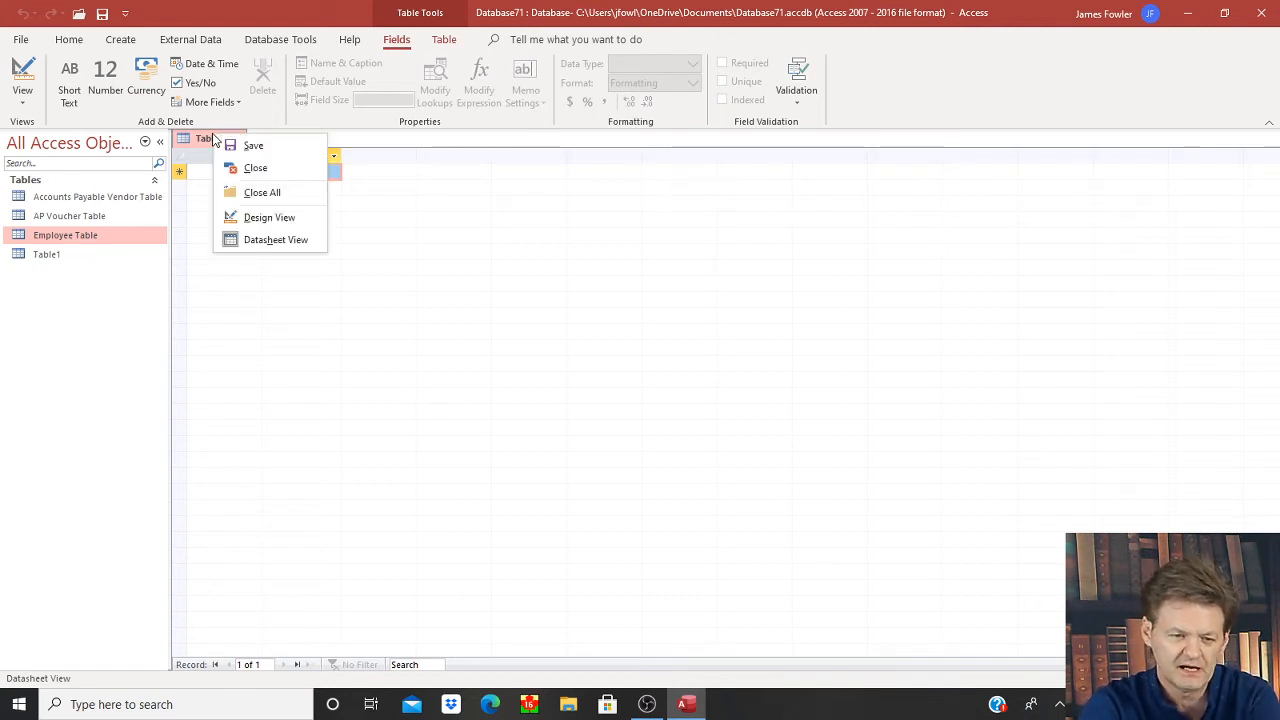
pyautogui.click(251, 218)
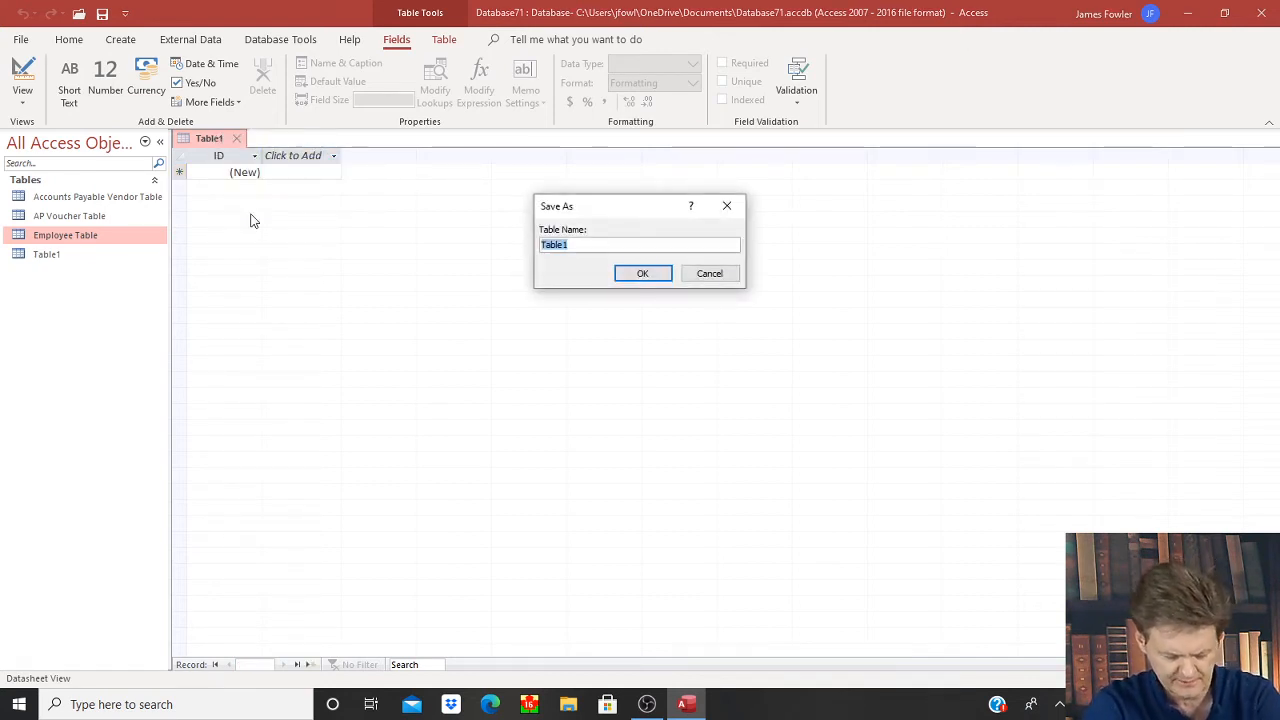
pyautogui.write('A')
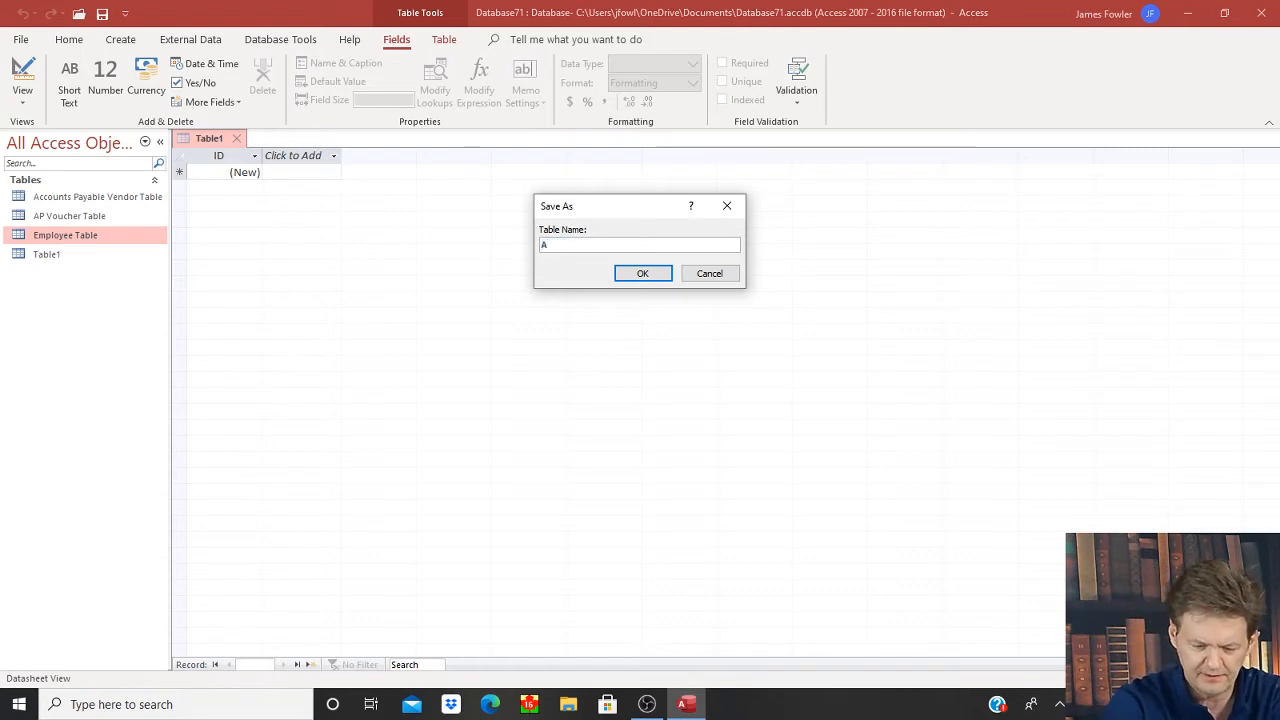
pyautogui.write('P Vou')
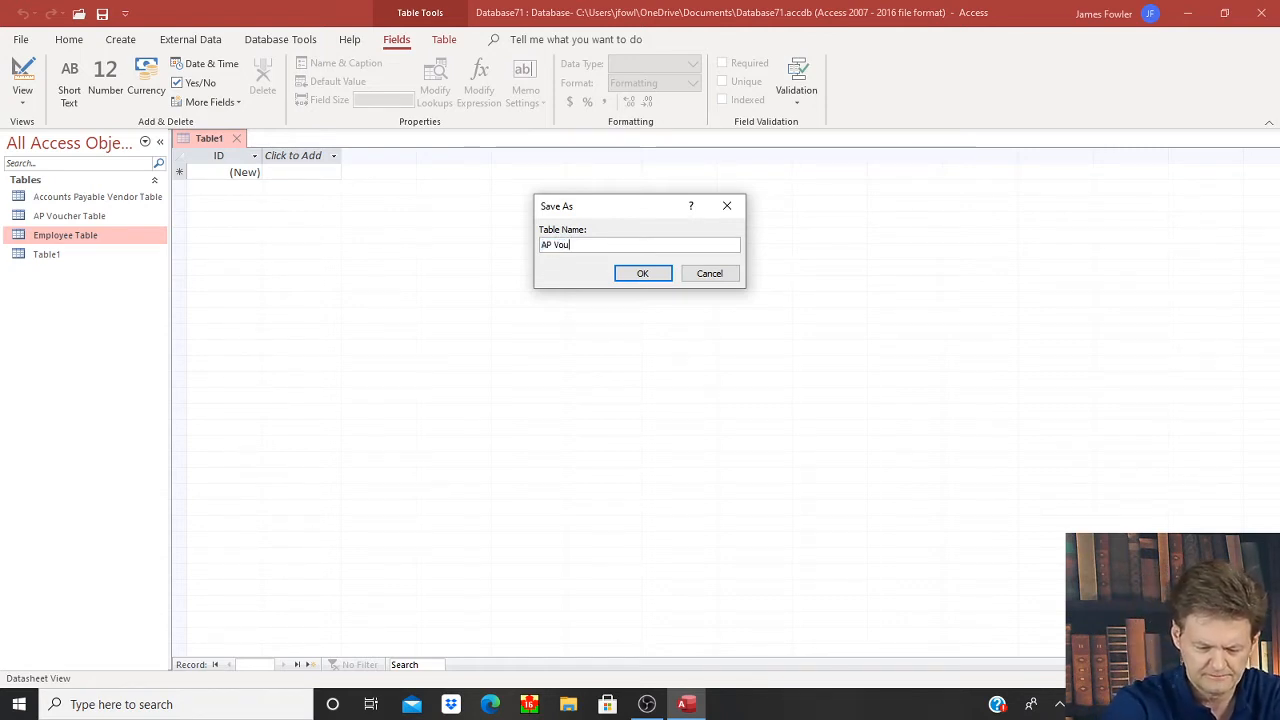
pyautogui.write('cher Detail')
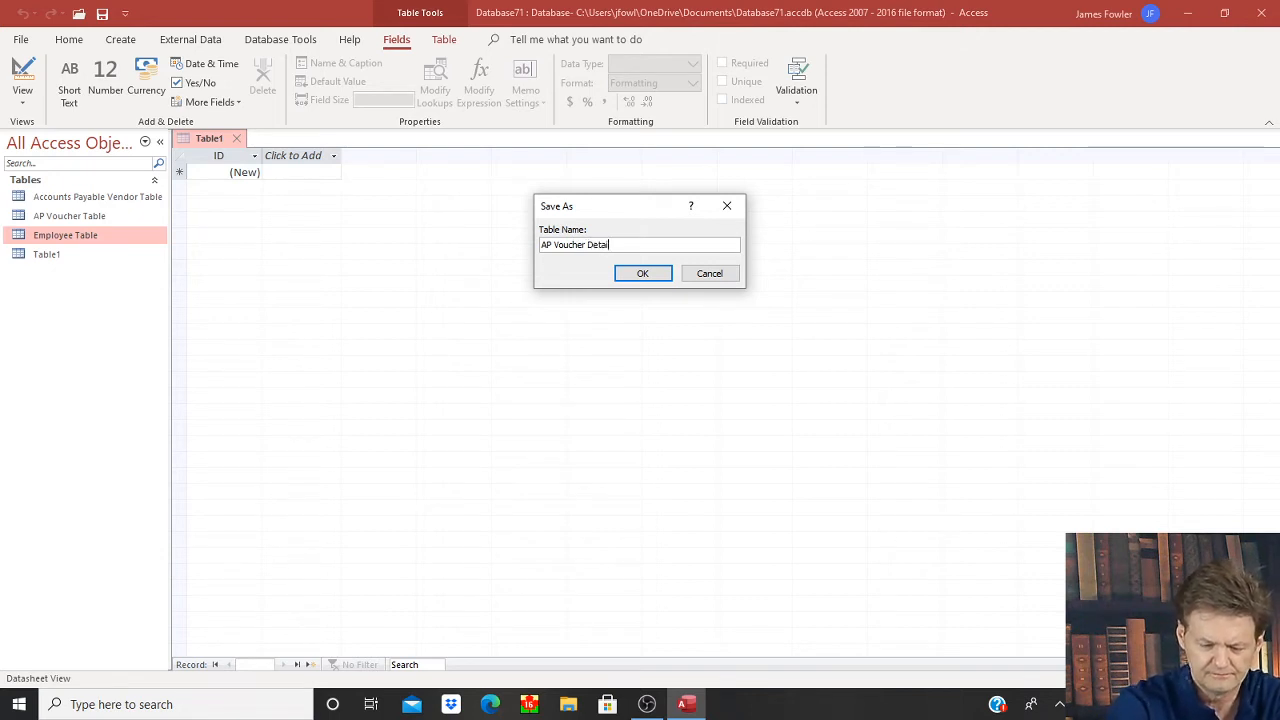
pyautogui.write(' Tab')
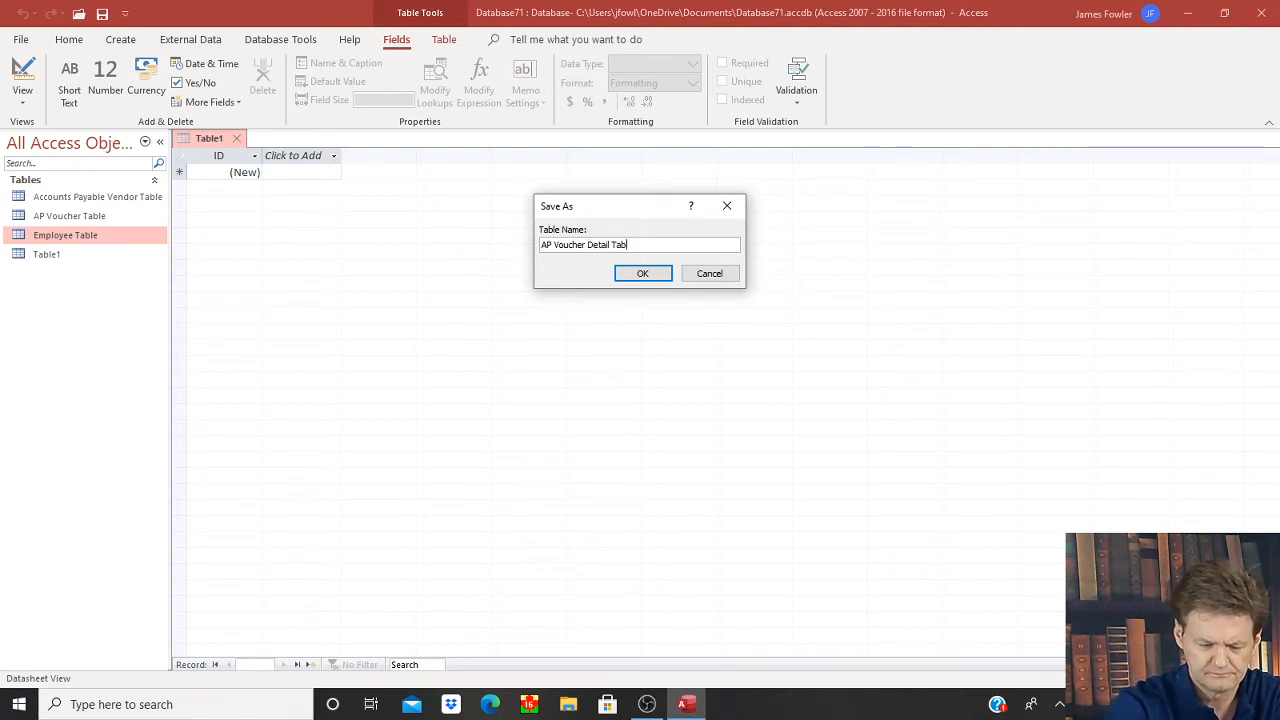
pyautogui.write('le')
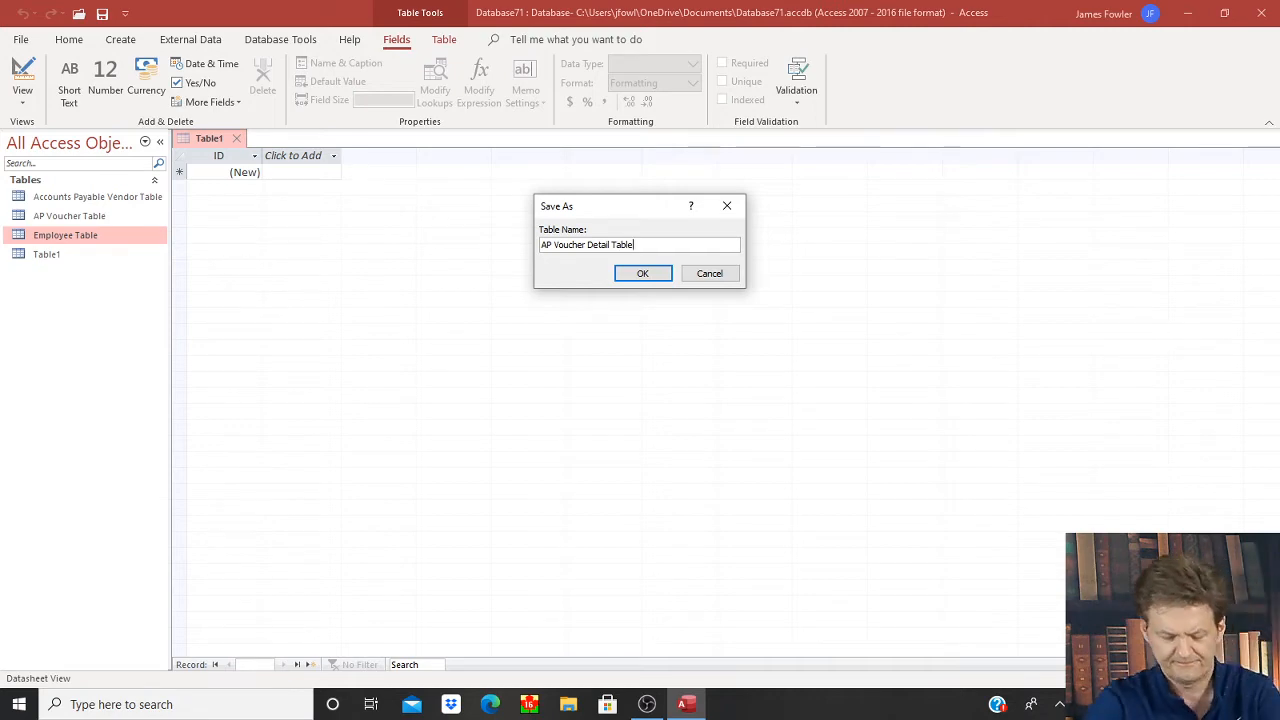
pyautogui.click(645, 274)
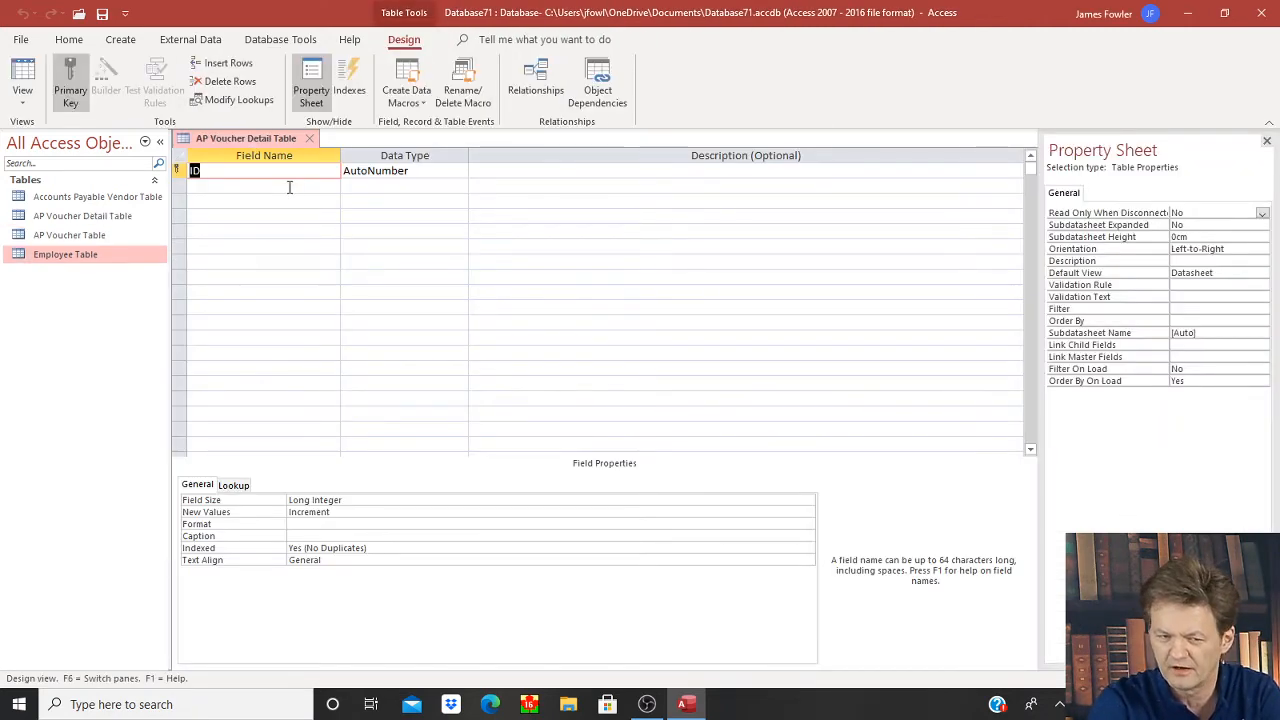
# - Rename the new table's ID field to AP Voucher Detail ID and move to the empty field row below it
pyautogui.click(295, 172)
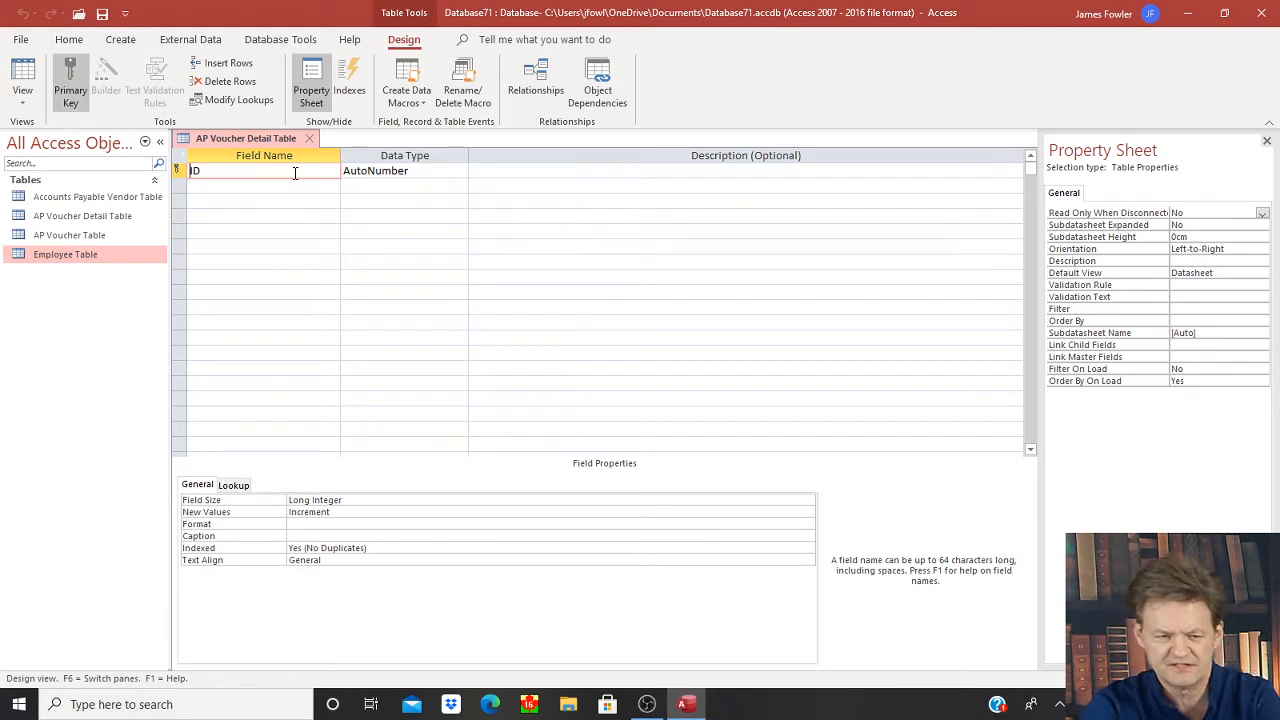
pyautogui.press('Home')
pyautogui.write('AP ')
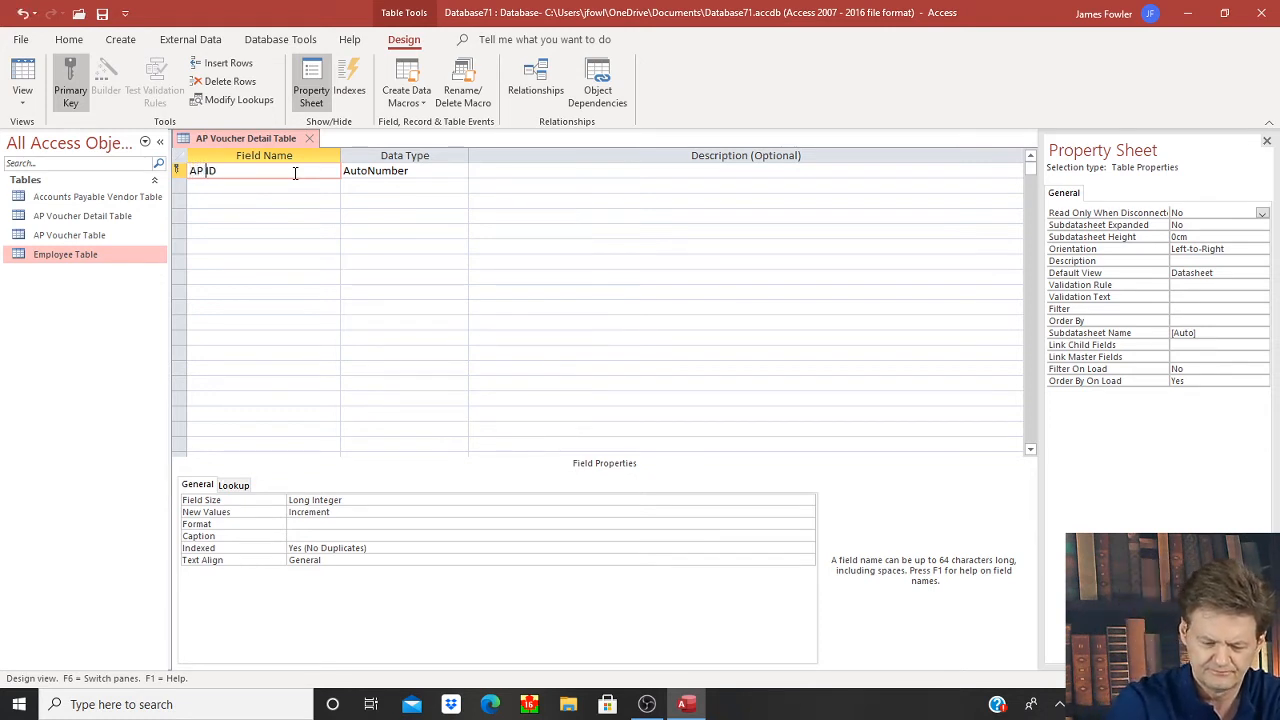
pyautogui.write('Vouch')
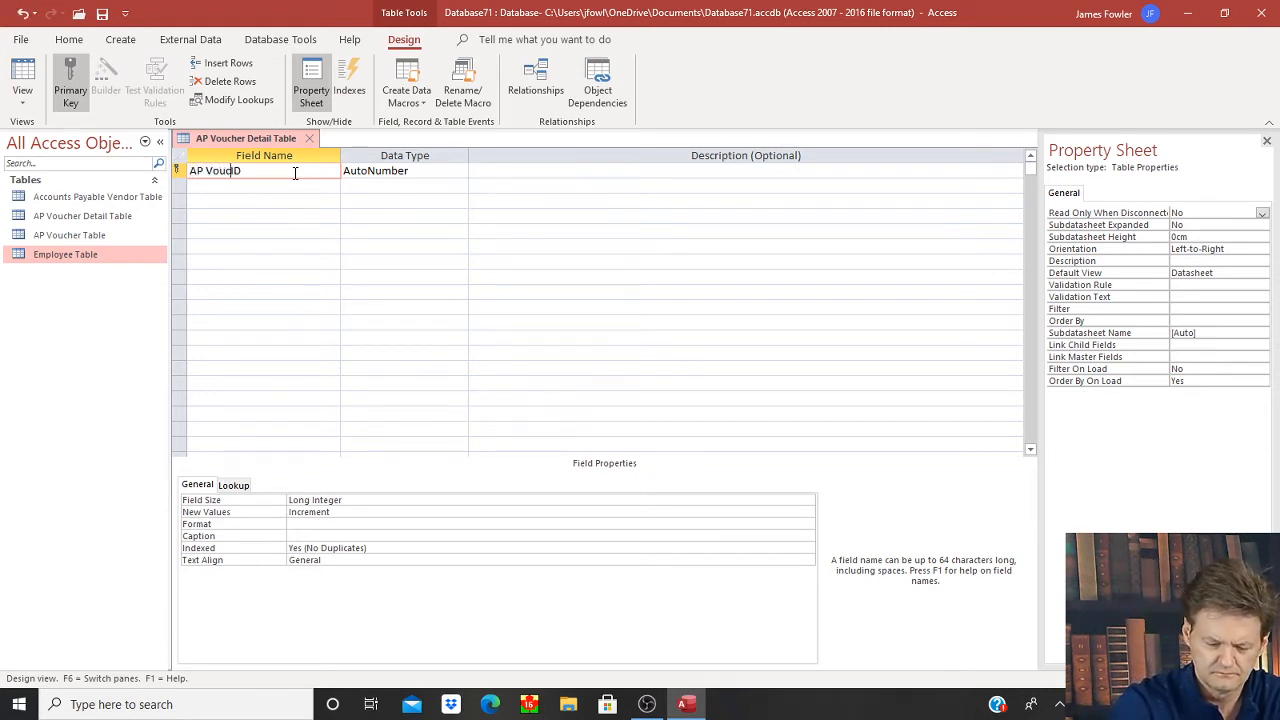
pyautogui.write('er Deta')
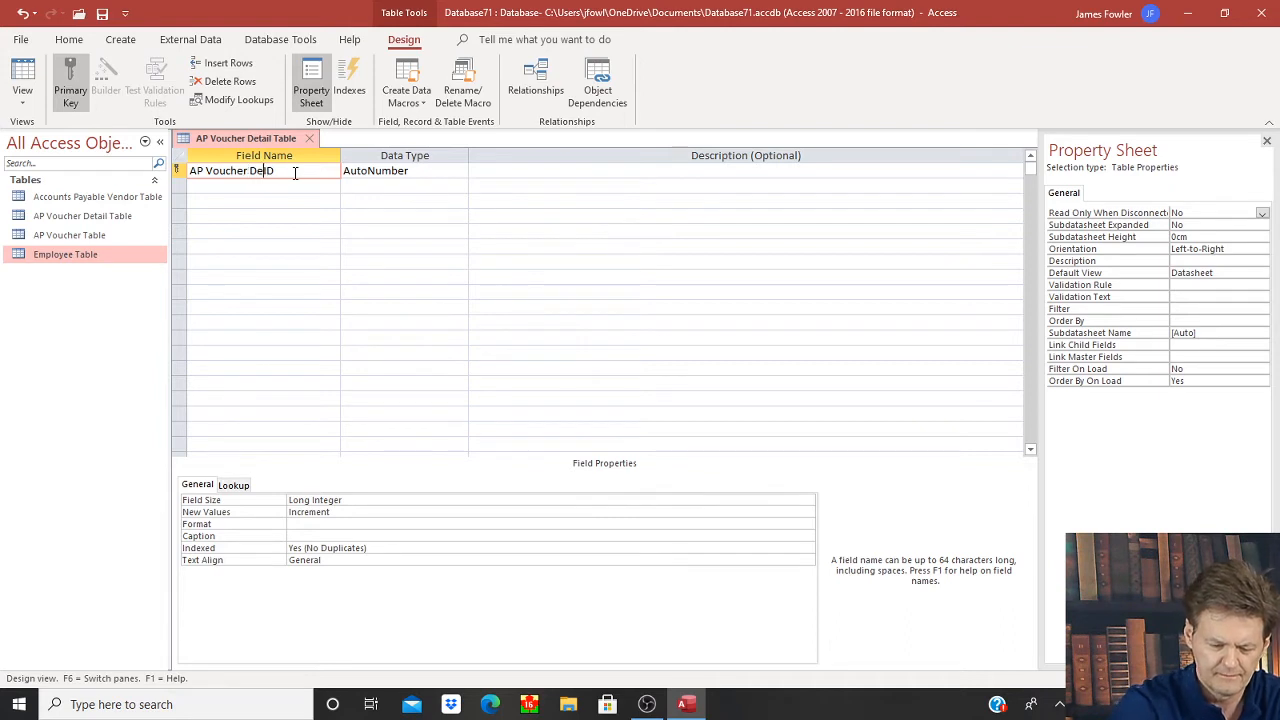
pyautogui.write('il')
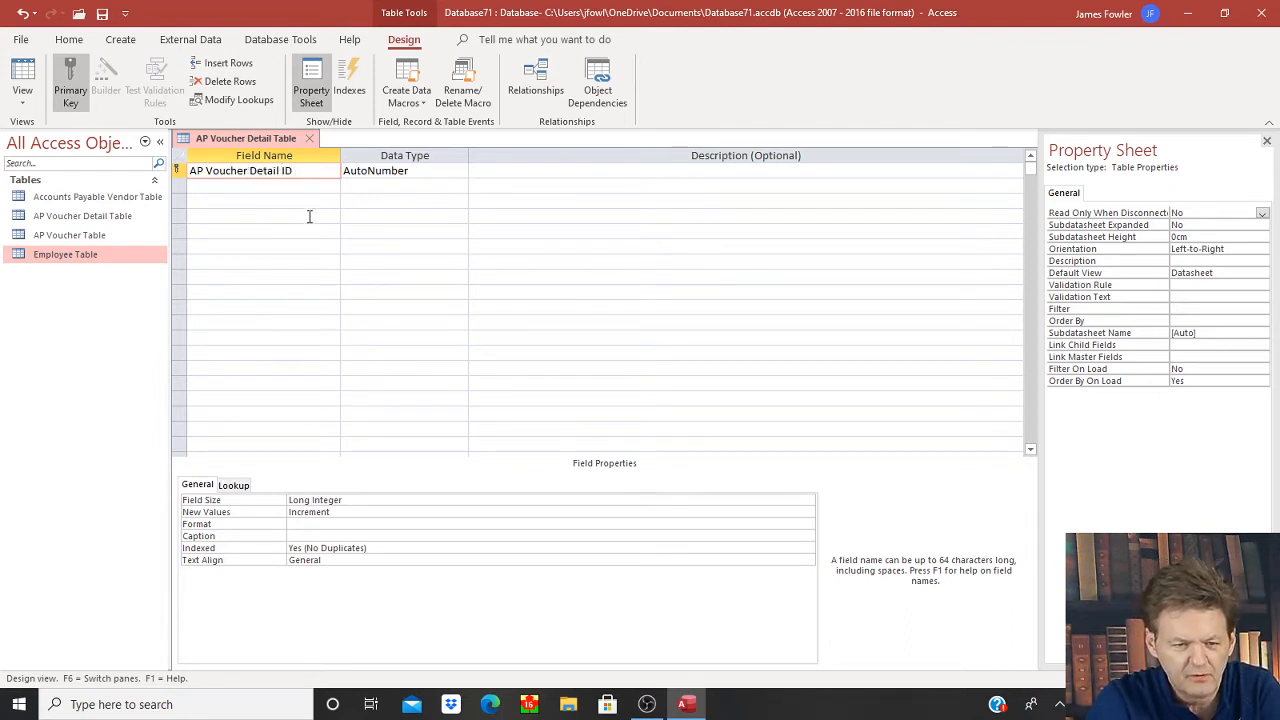
pyautogui.click(313, 190)
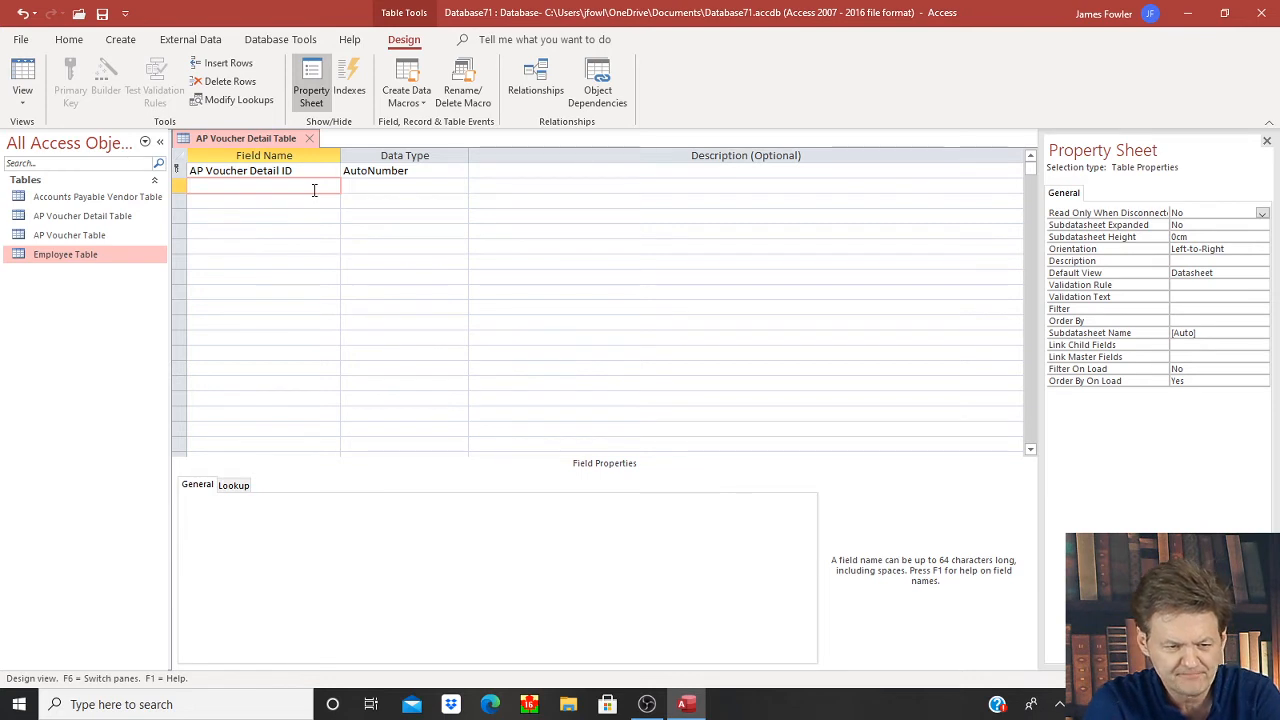
# - Add a field named AP Voucher No below the AP Voucher Detail ID field
pyautogui.write('AP')
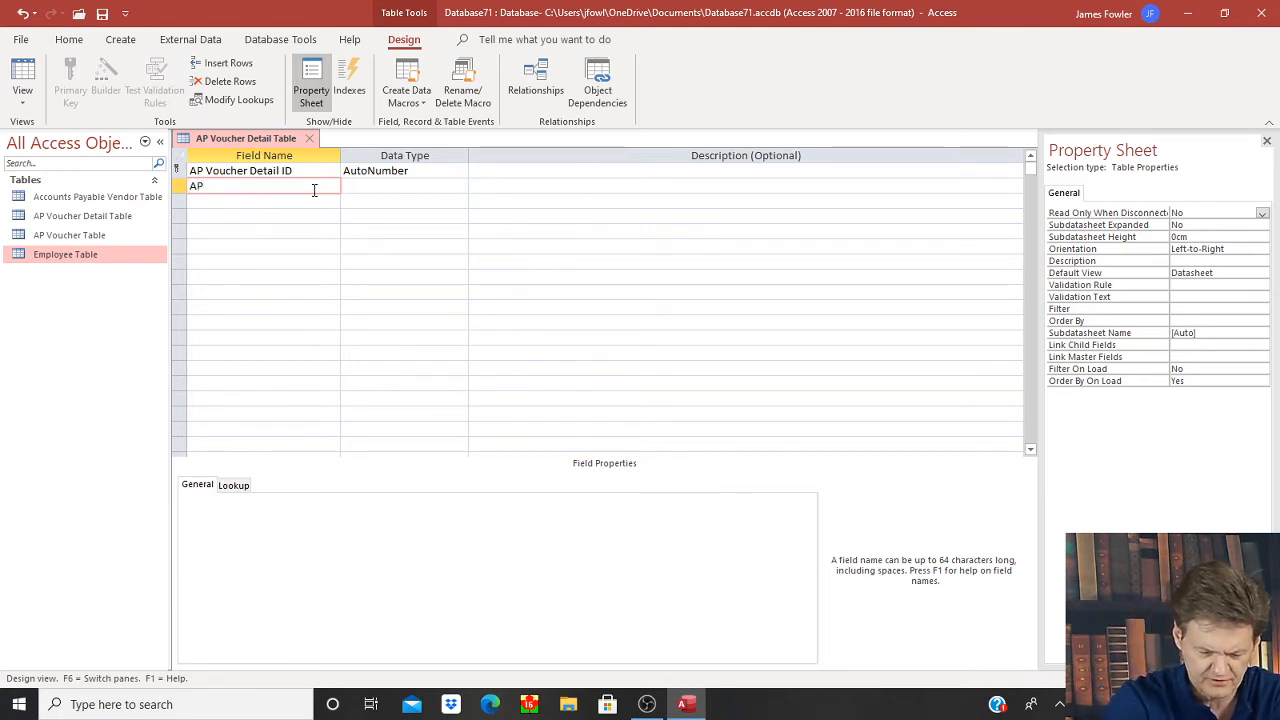
pyautogui.write(' Vouch')
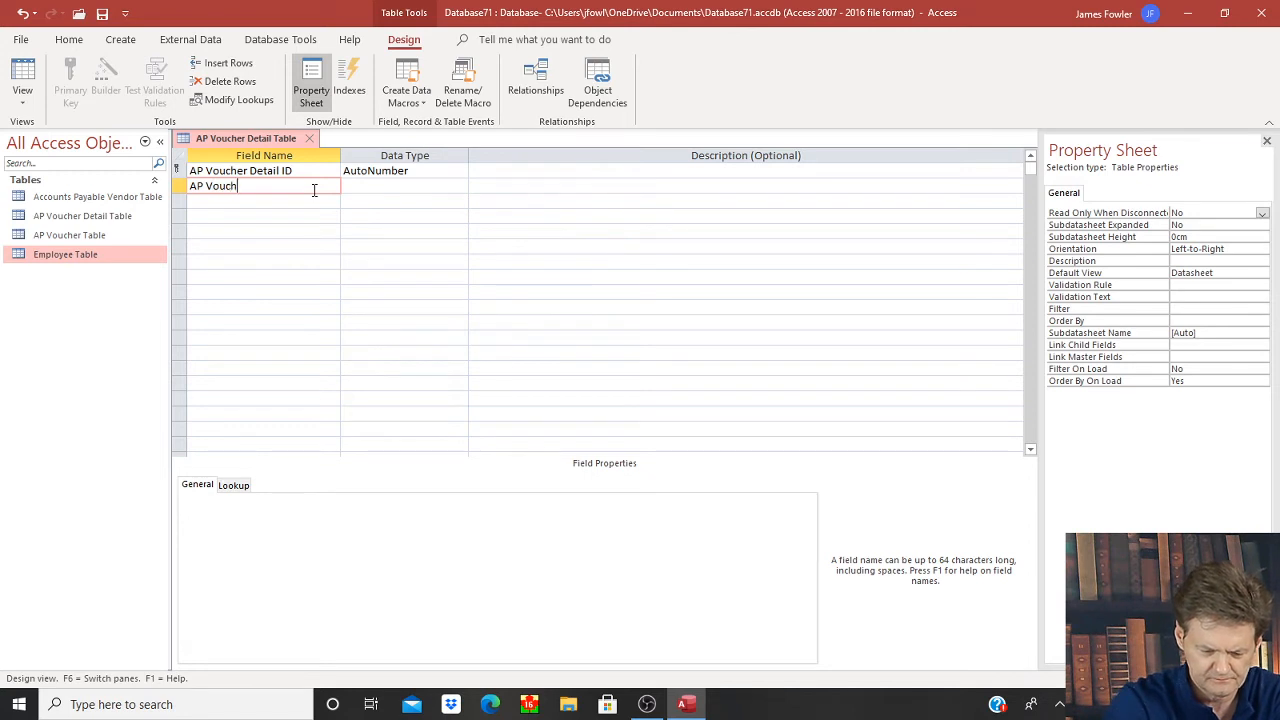
pyautogui.write('er No')
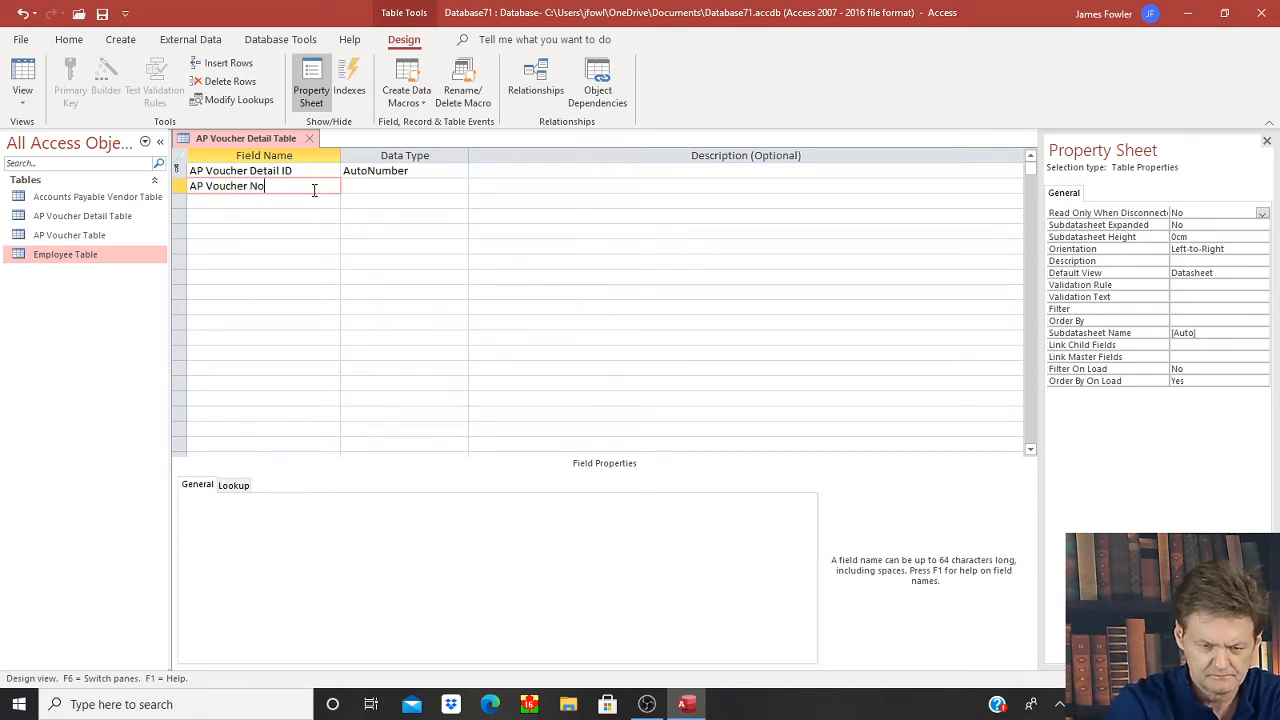
pyautogui.press('Tab')
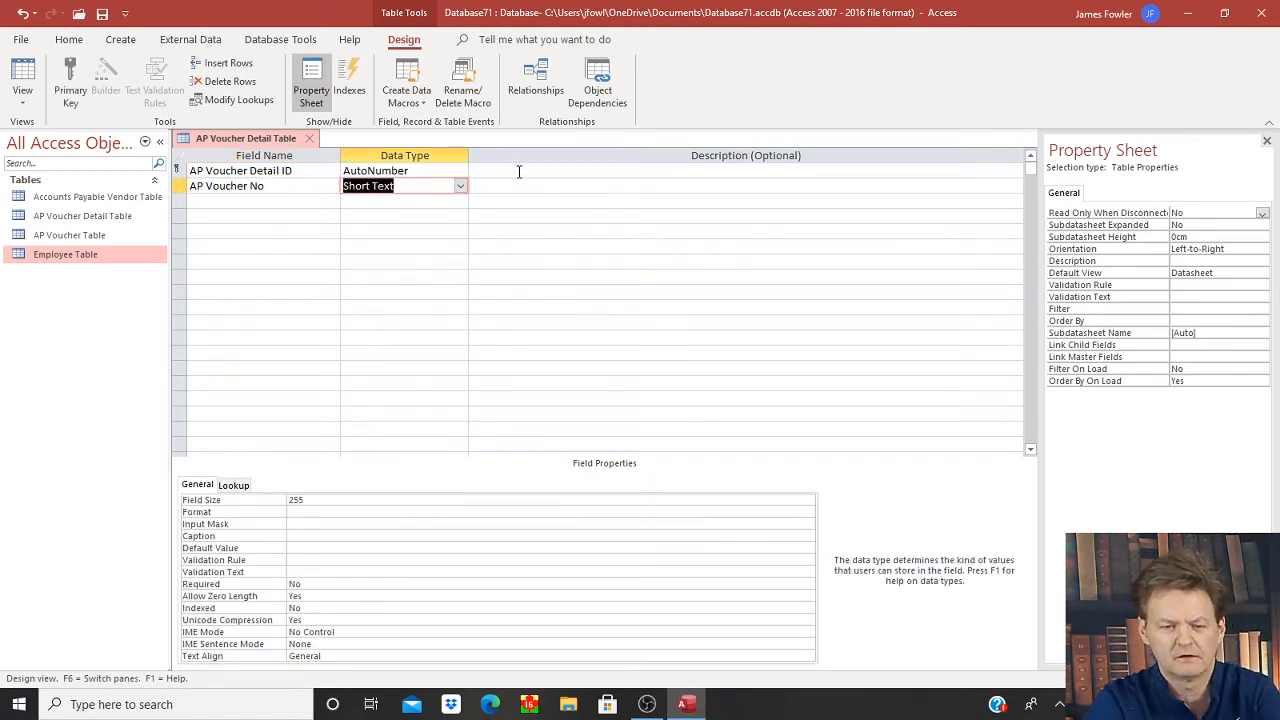
# - Make AP Voucher No a lookup on the AP Voucher Table's AP Voucher ID field, with no sort order and the default column width
pyautogui.click(461, 186)
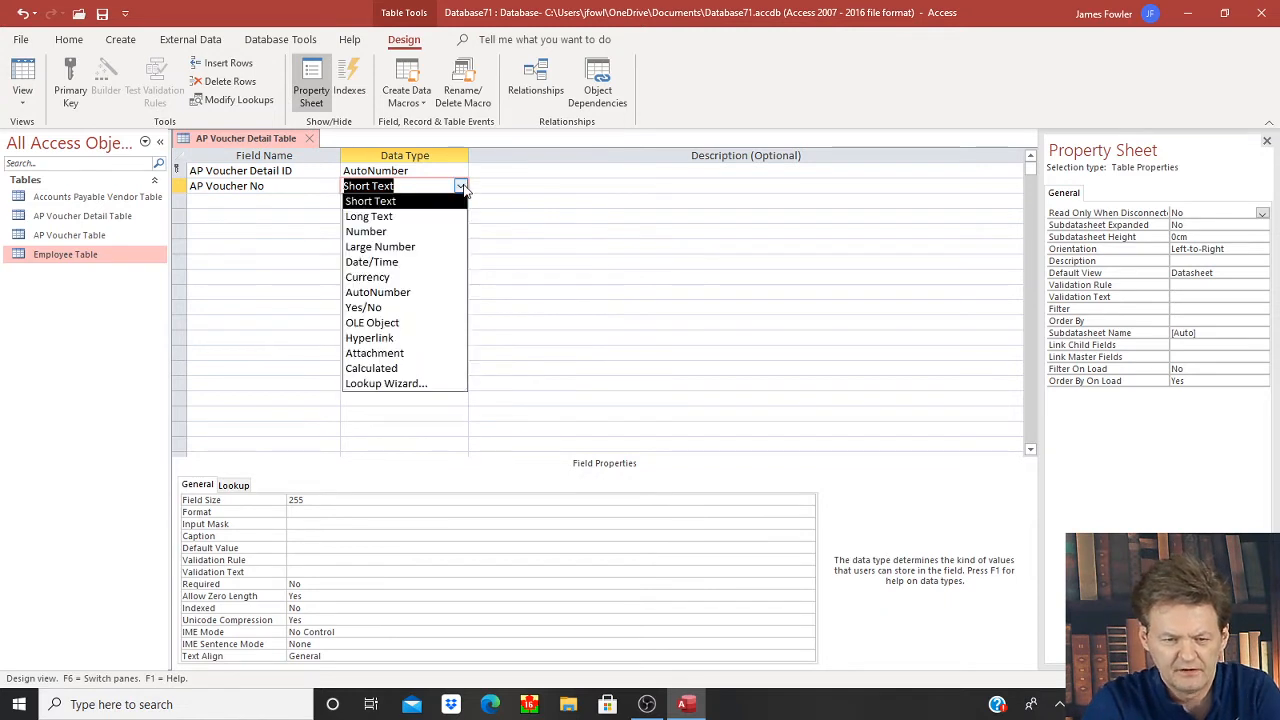
pyautogui.click(414, 385)
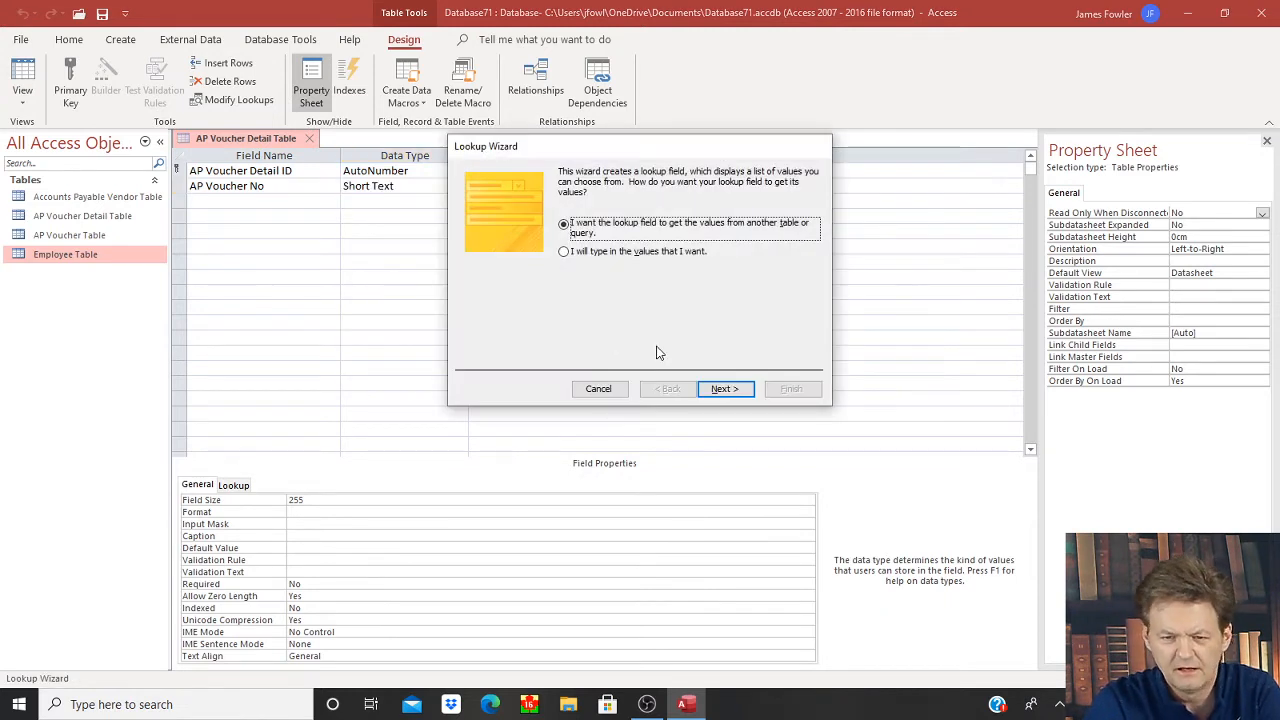
pyautogui.click(737, 391)
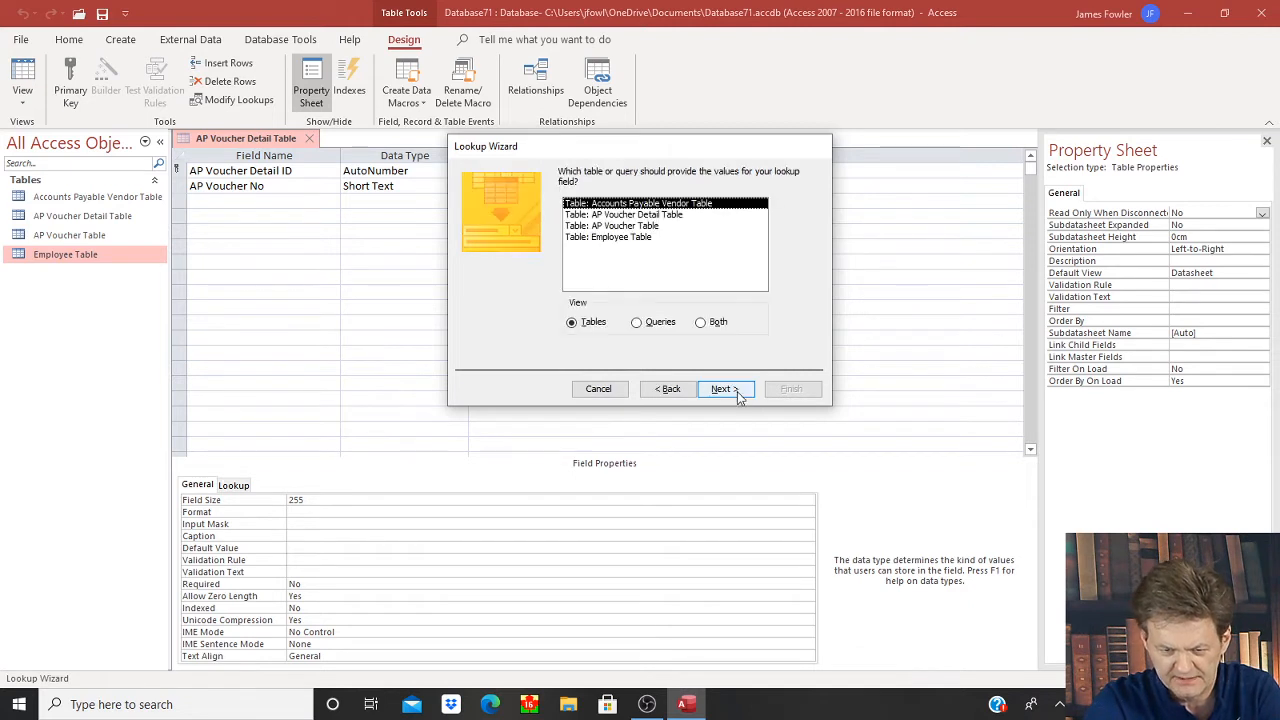
pyautogui.click(643, 228)
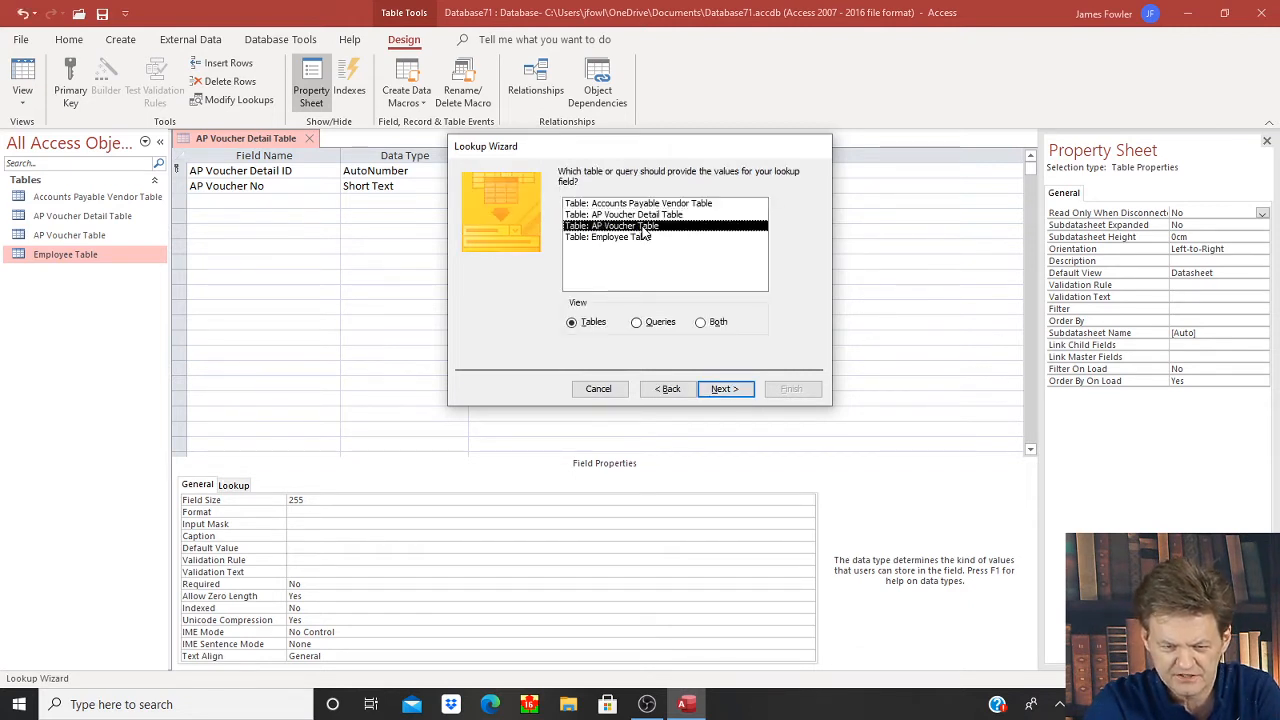
pyautogui.click(727, 391)
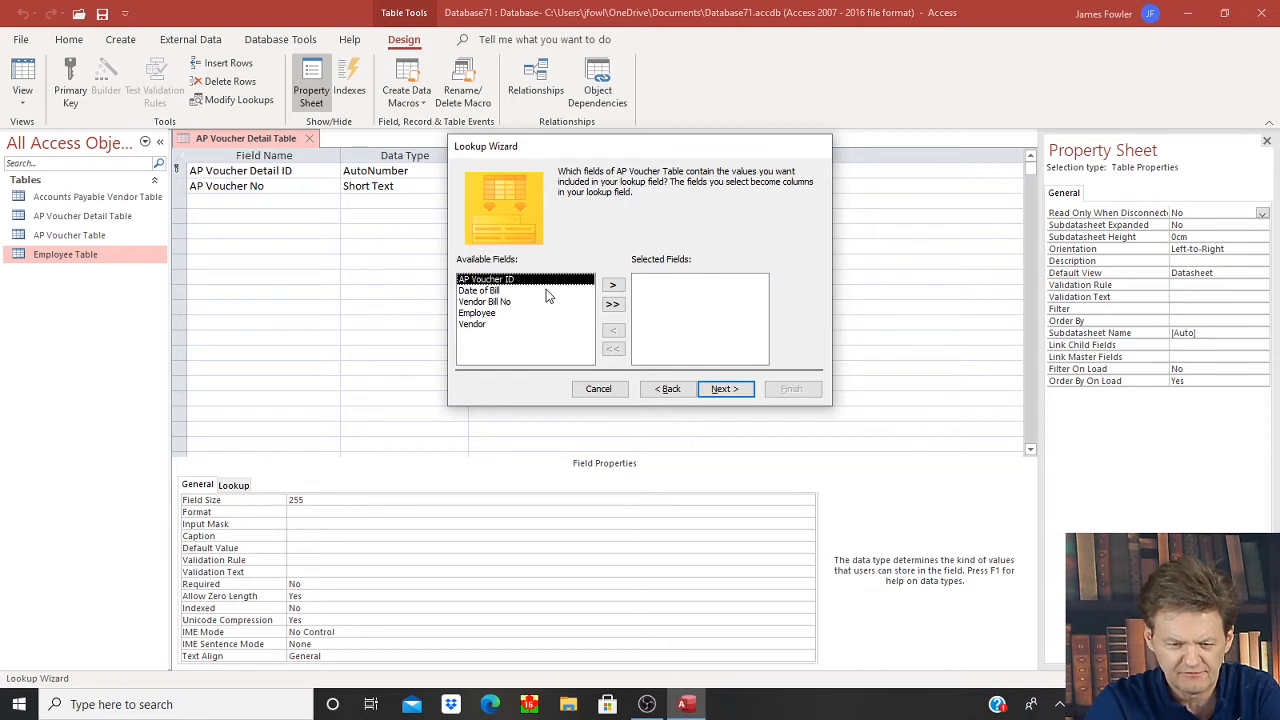
pyautogui.click(613, 286)
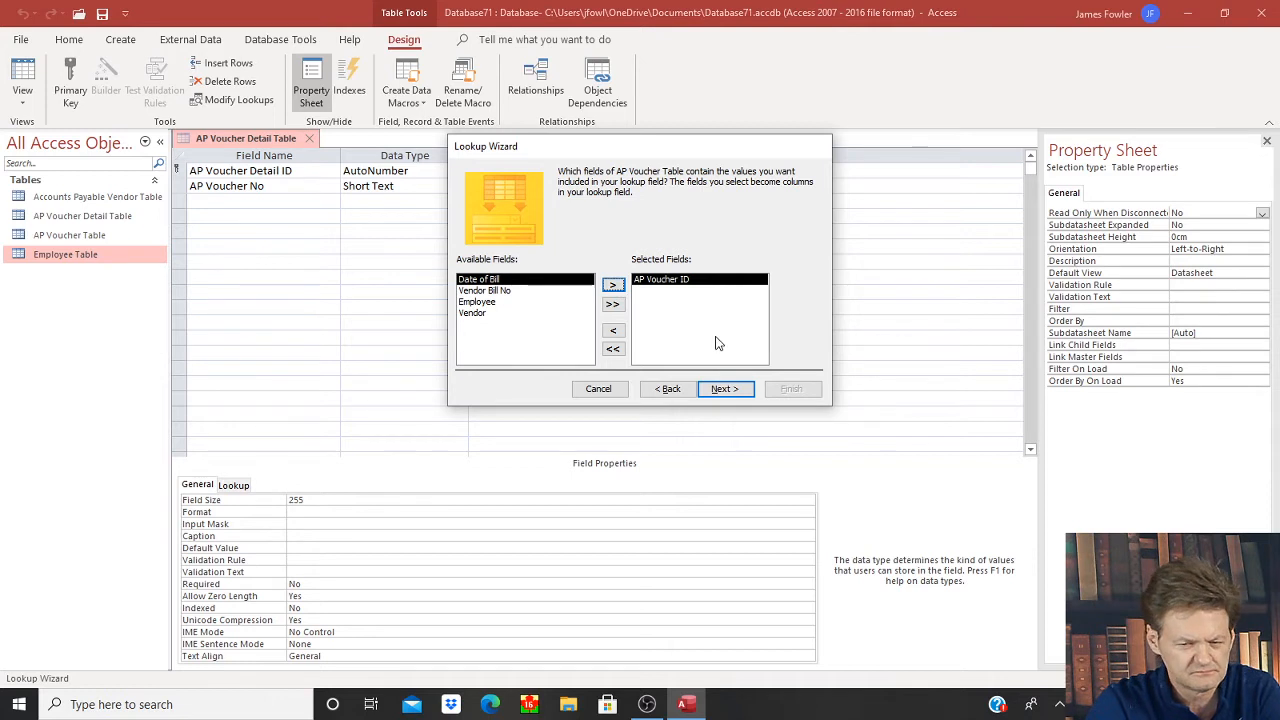
pyautogui.click(725, 390)
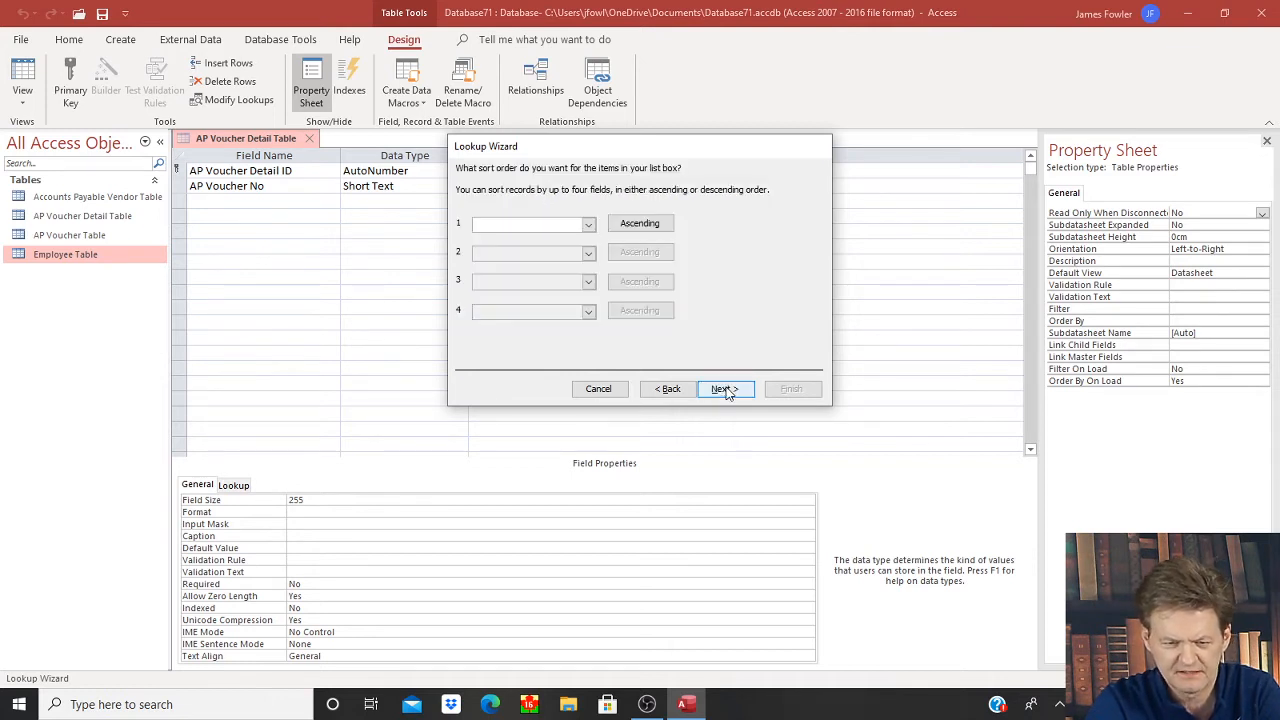
pyautogui.click(725, 388)
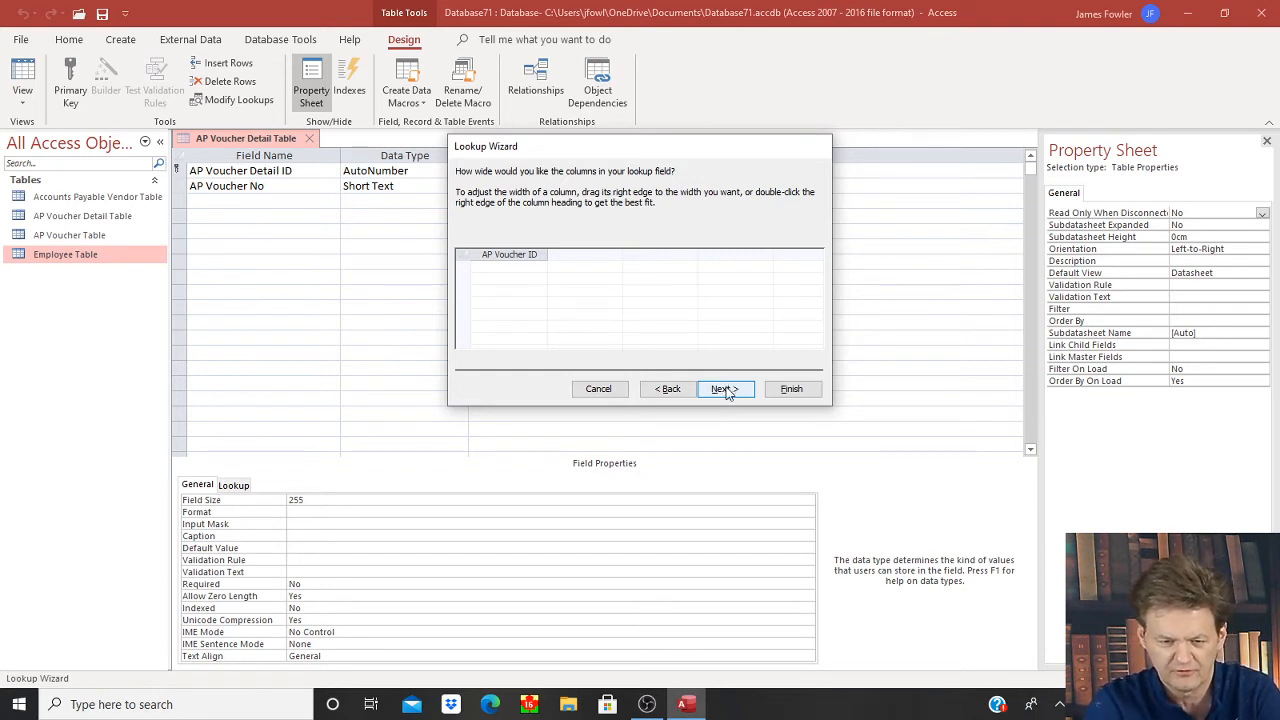
pyautogui.click(725, 389)
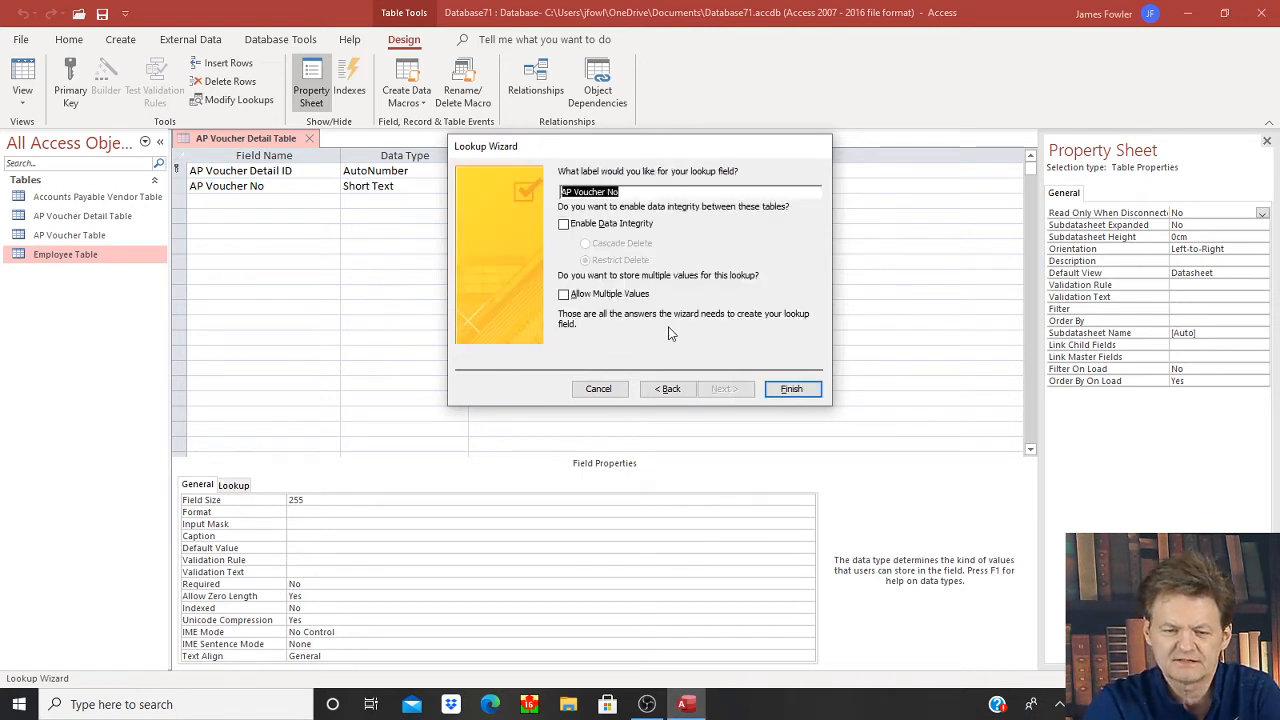
# - Enable data integrity with Restrict Delete for the AP Voucher No lookup, finish the wizard and save the table, replacing earlier changes
pyautogui.click(563, 224)
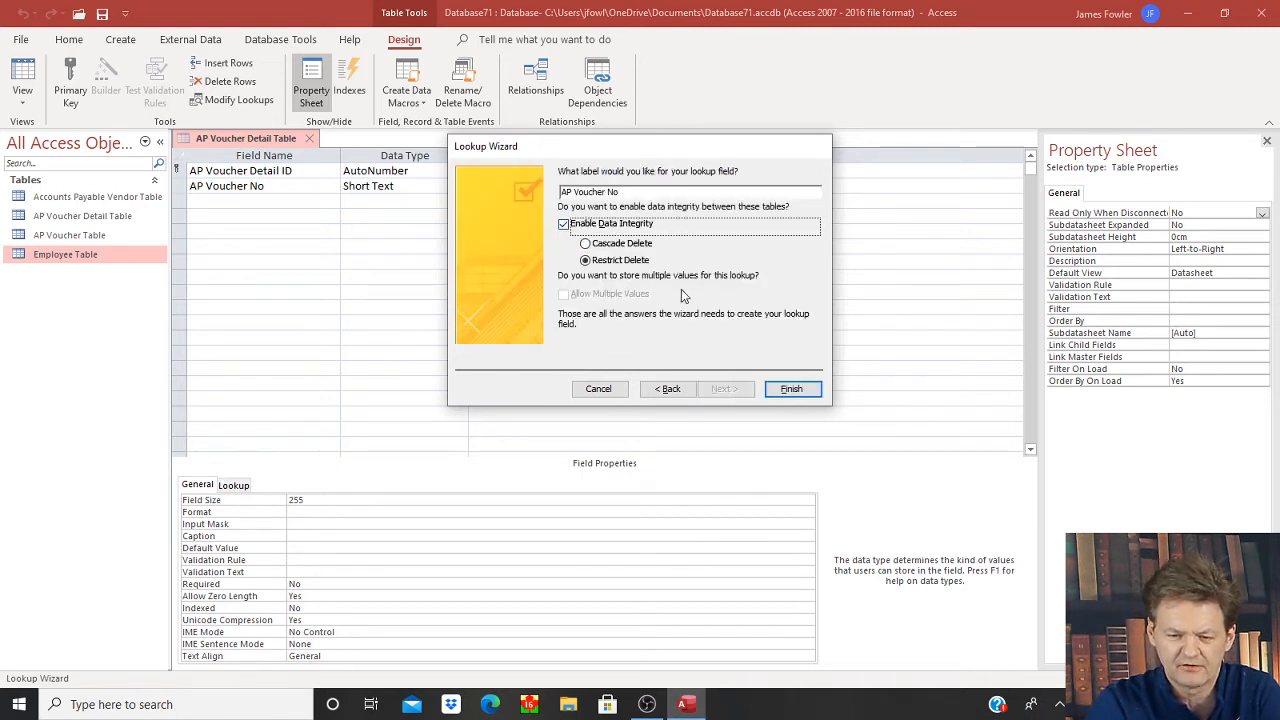
pyautogui.click(788, 389)
pyautogui.click(608, 397)
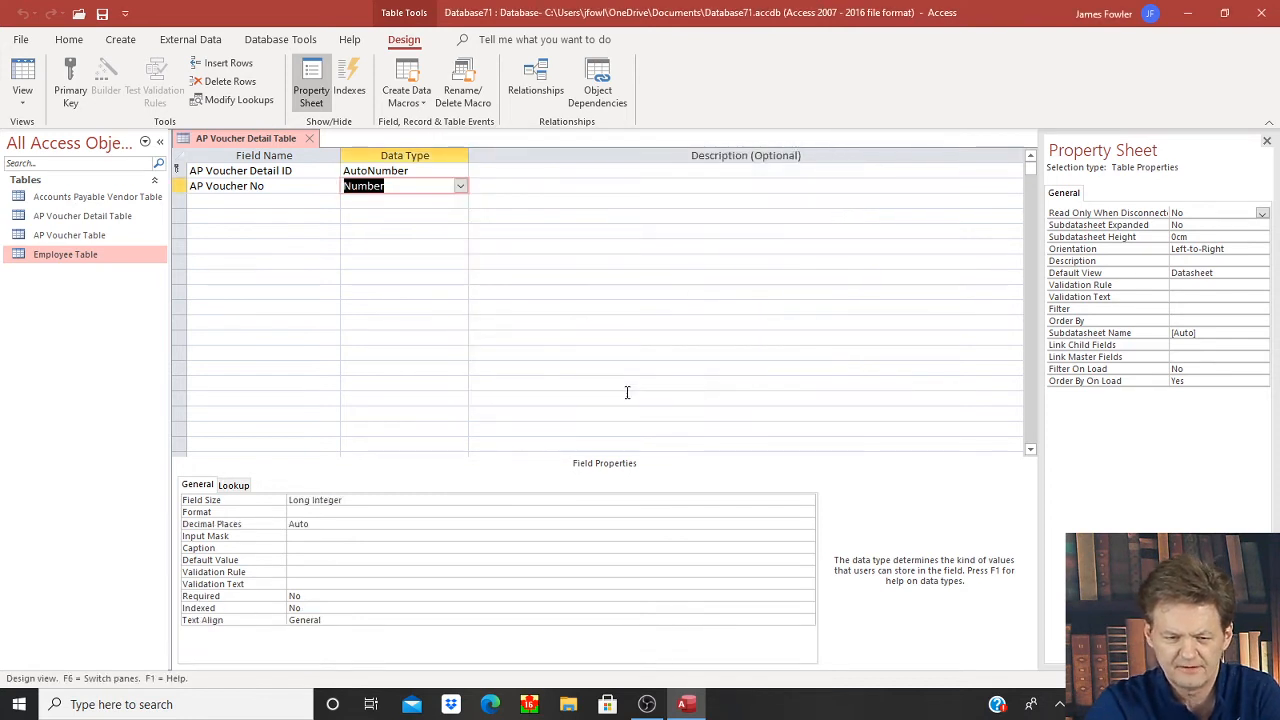
pyautogui.click(101, 14)
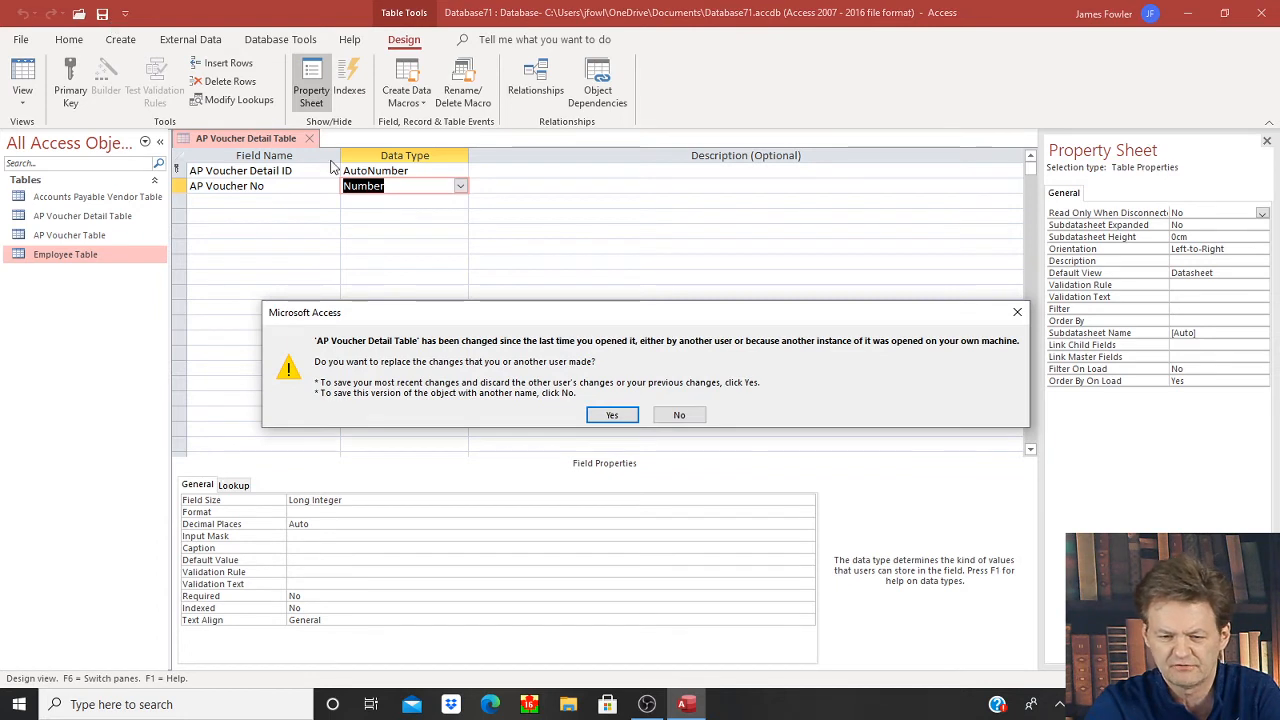
pyautogui.click(626, 414)
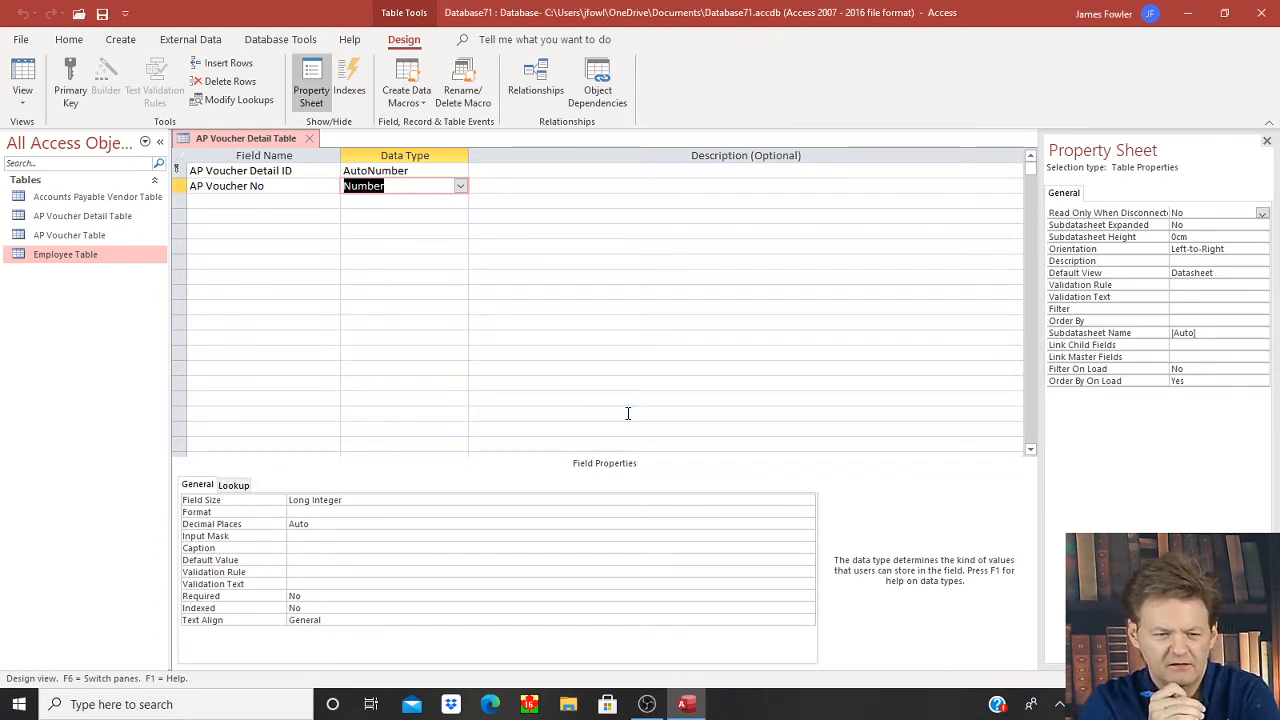
# - Open the Relationships window and add the AP Voucher Detail Table below the Accounts Payable Vendor Table
pyautogui.click(272, 40)
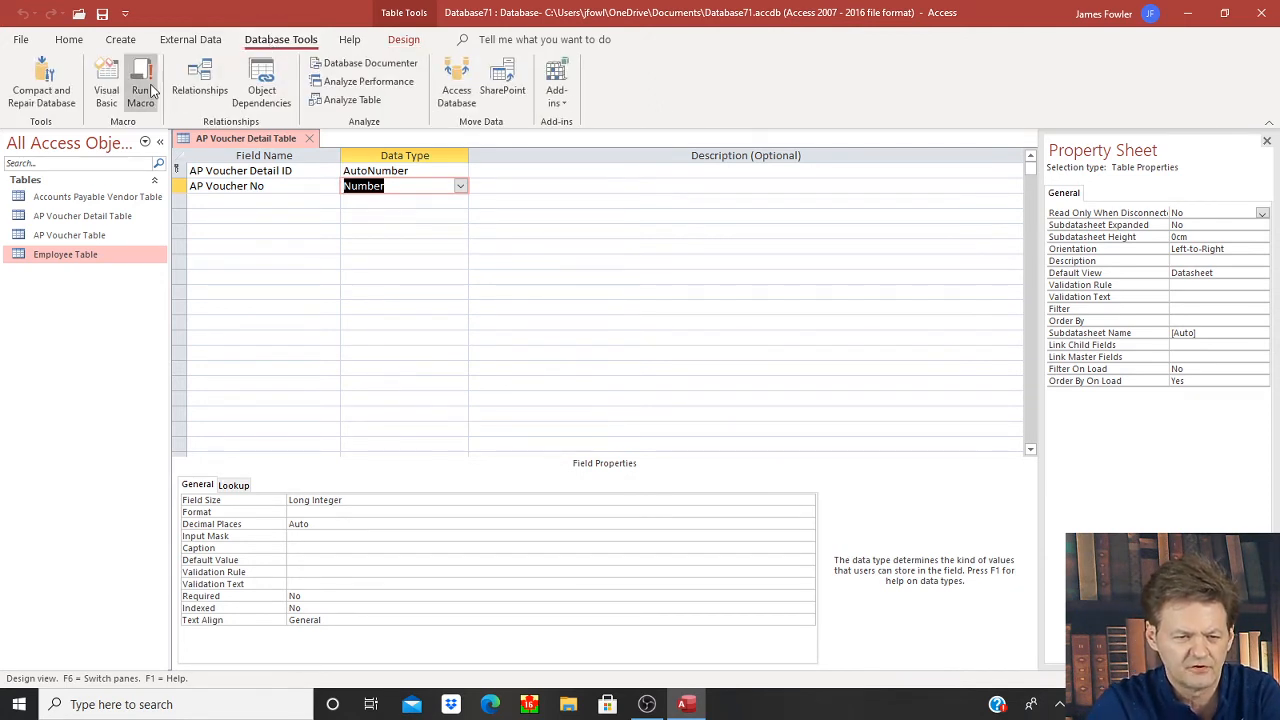
pyautogui.click(196, 95)
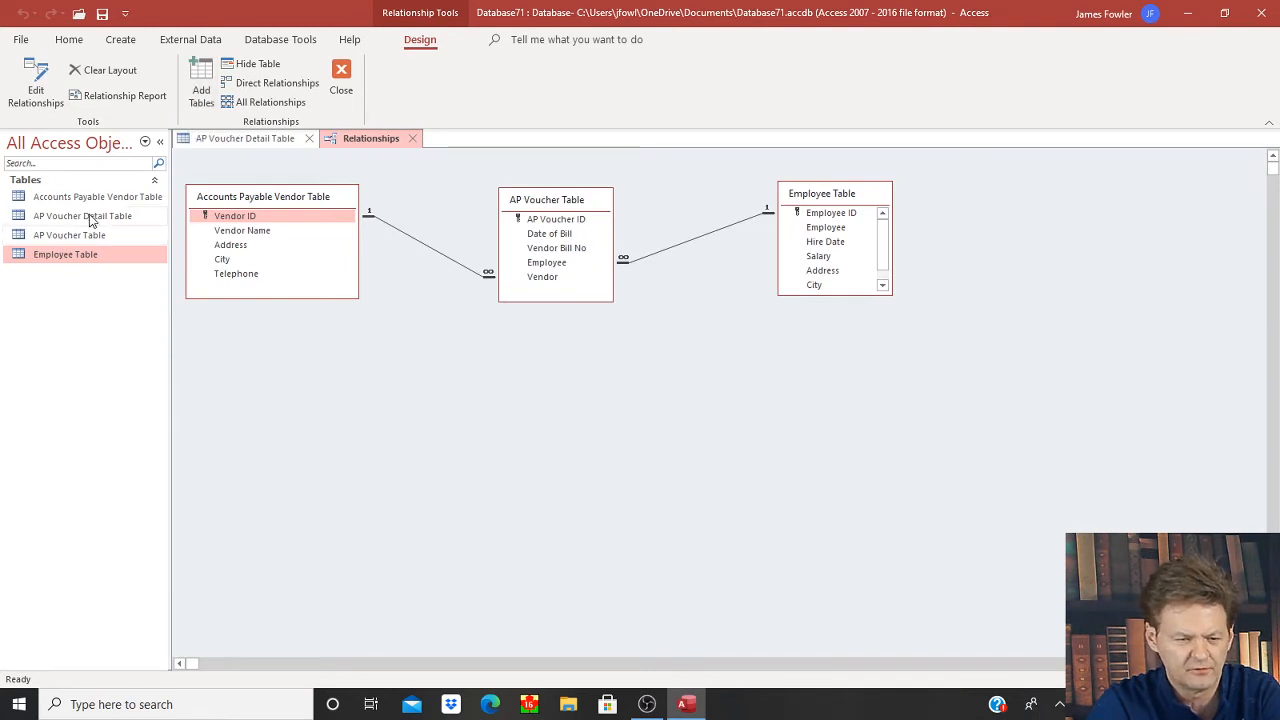
pyautogui.moveTo(100, 217); pyautogui.dragTo(288, 452)
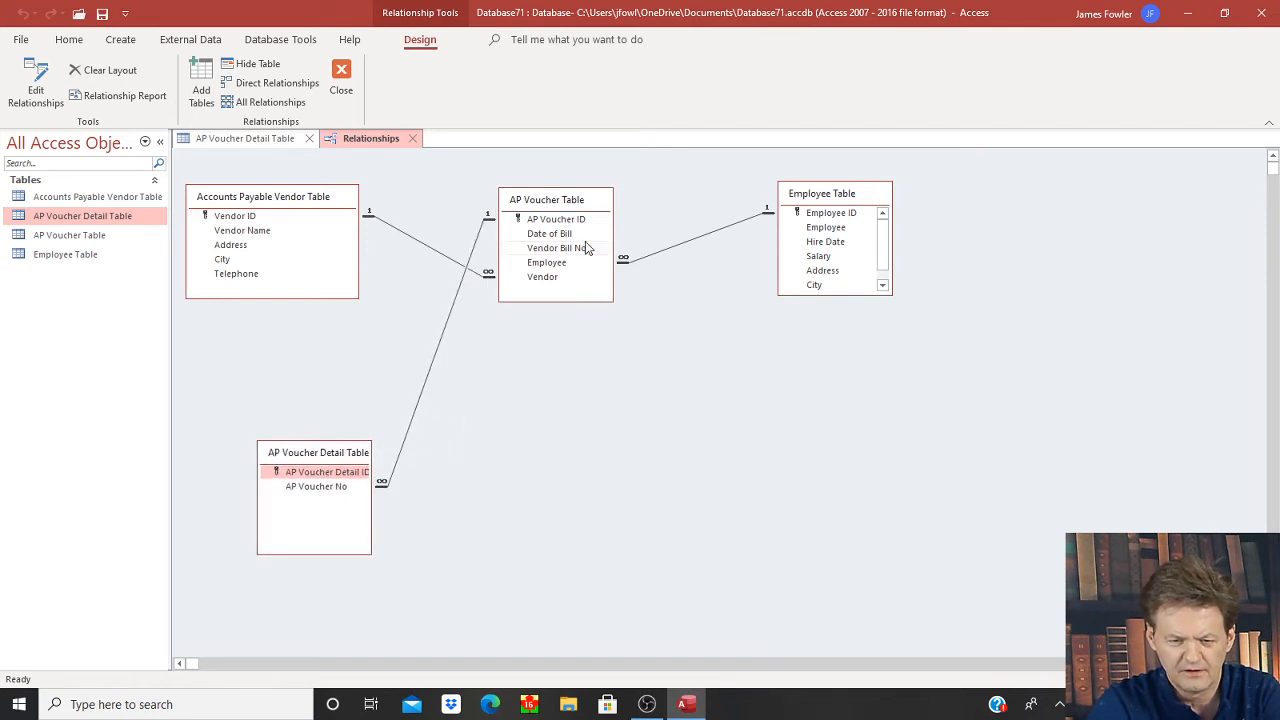
# - Rearrange the relationship diagram with AP Voucher Table lower in the middle and AP Voucher Detail Table above Accounts Payable Vendor Table on its left
pyautogui.moveTo(584, 212); pyautogui.dragTo(626, 374)
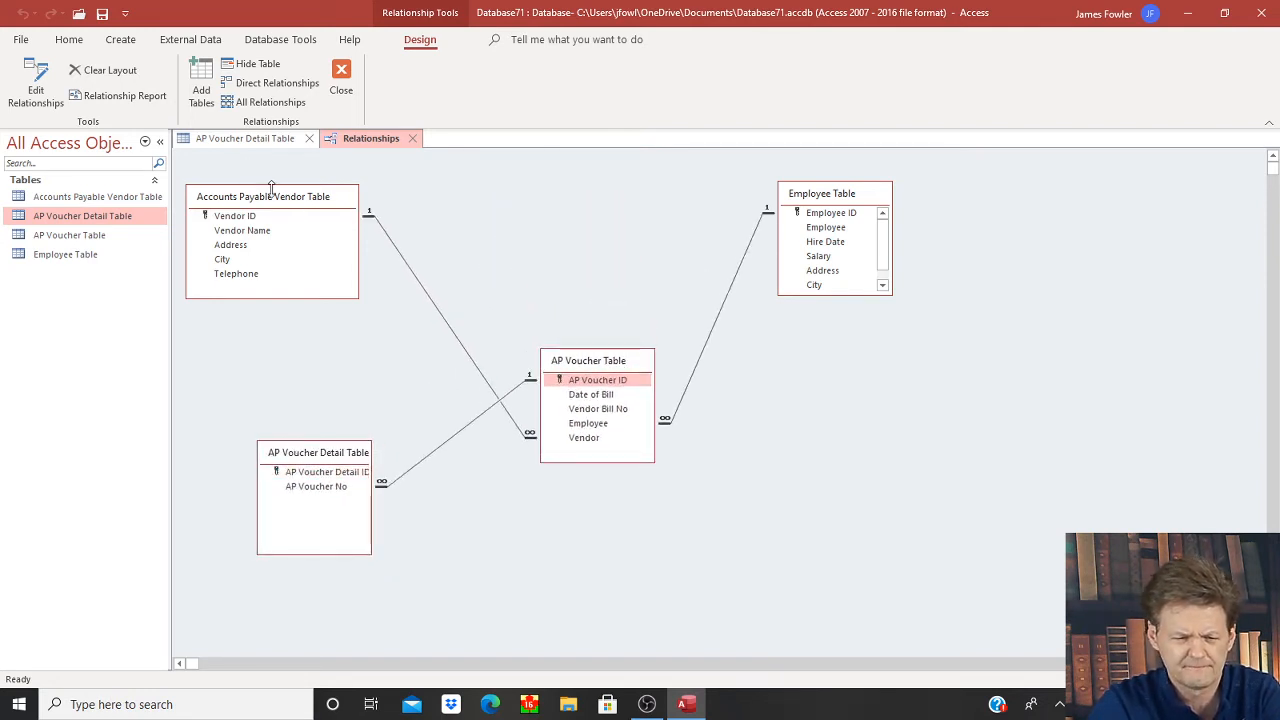
pyautogui.moveTo(271, 198); pyautogui.dragTo(371, 303)
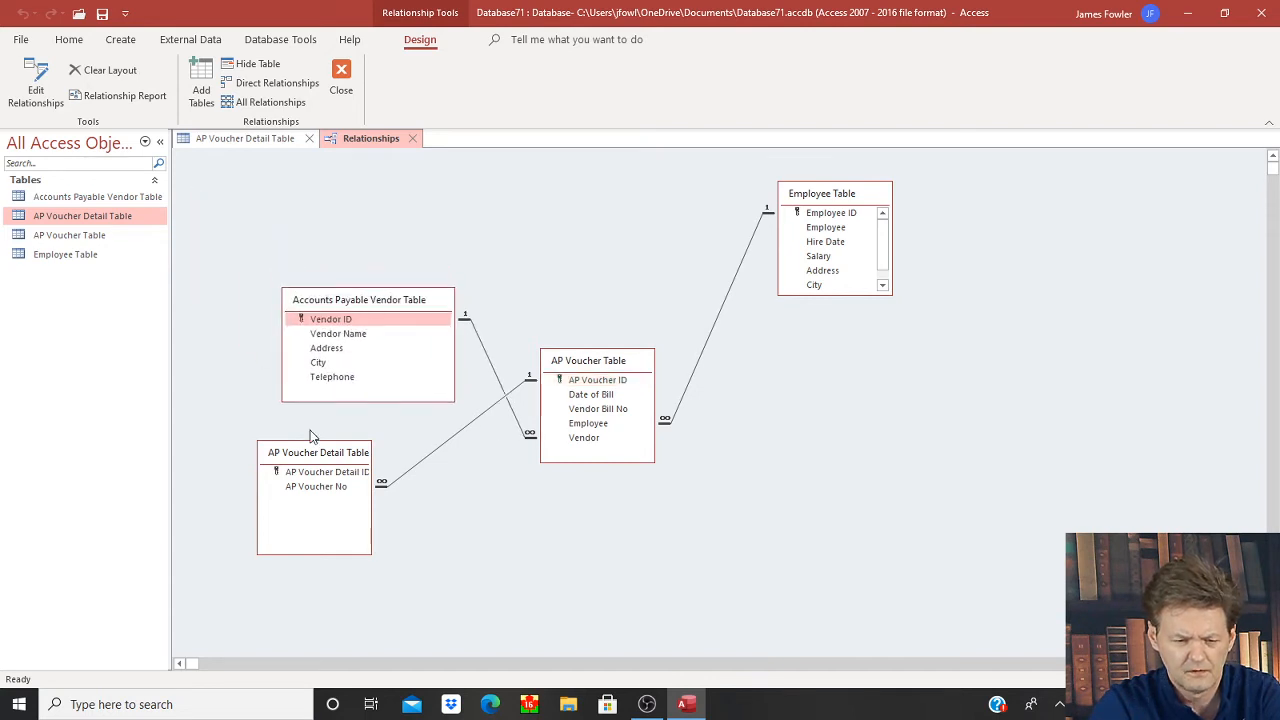
pyautogui.click(322, 455)
pyautogui.moveTo(324, 457); pyautogui.dragTo(352, 182)
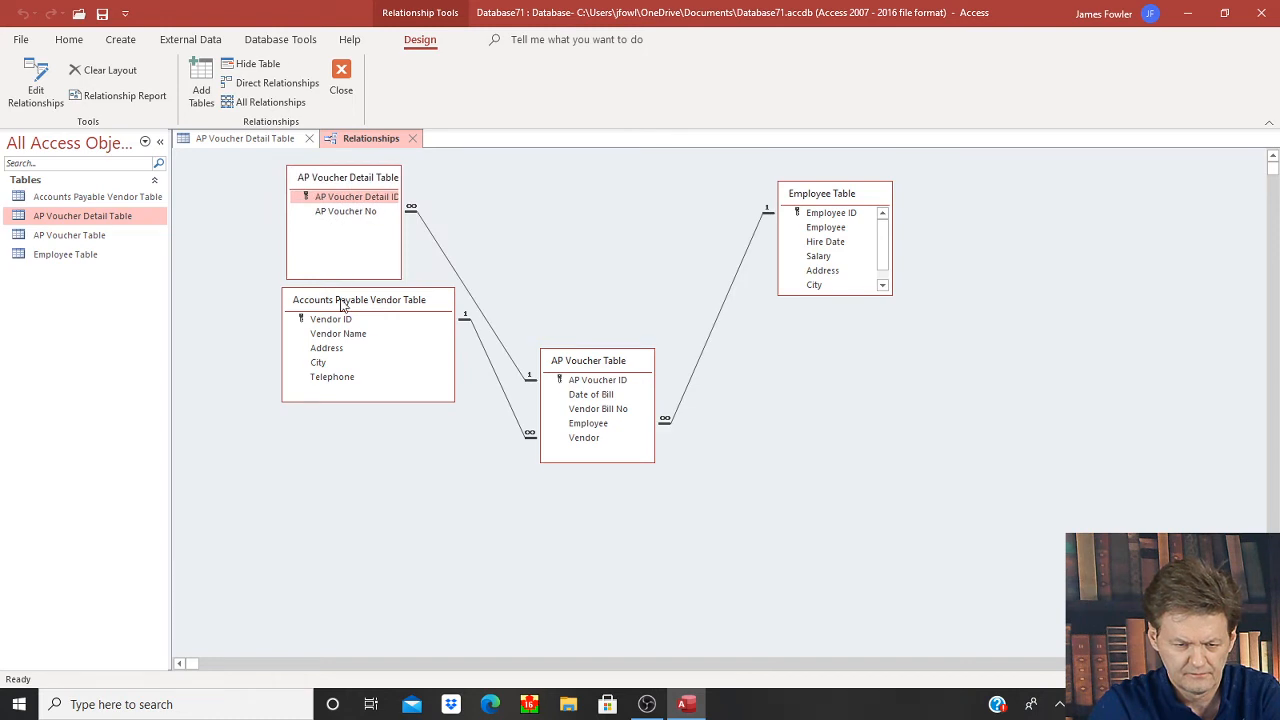
pyautogui.moveTo(343, 300); pyautogui.dragTo(310, 442)
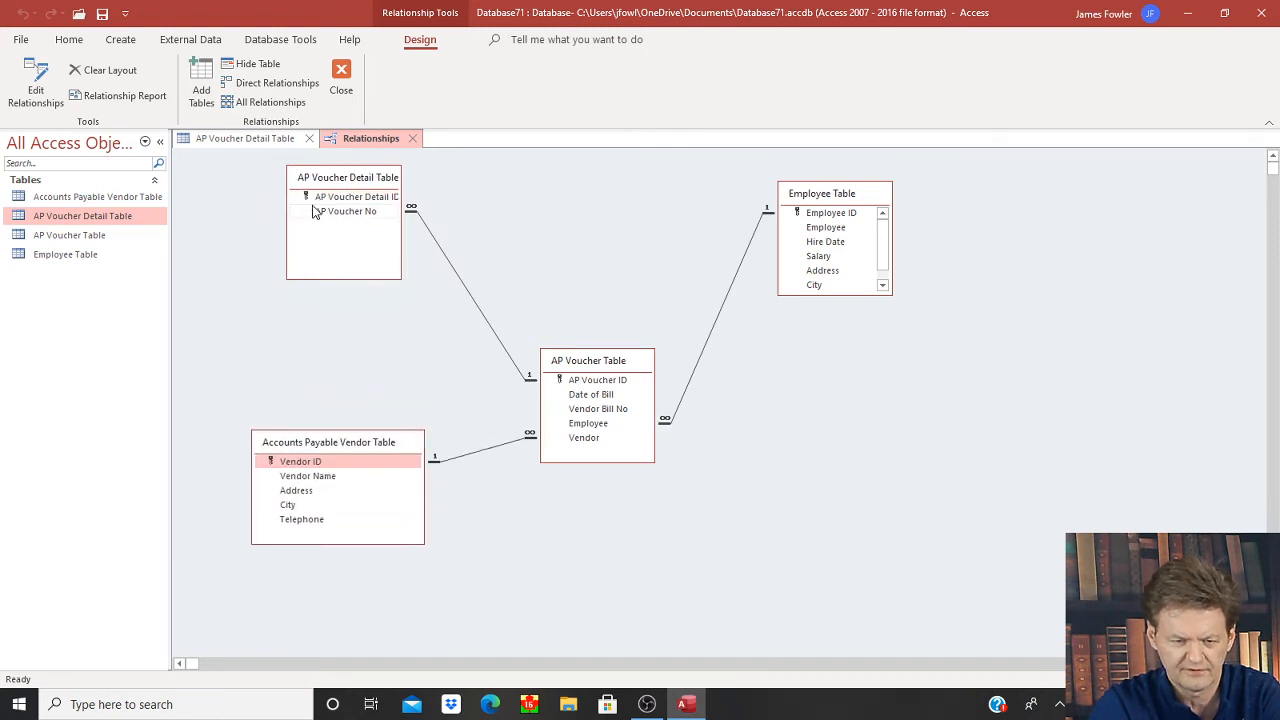
pyautogui.moveTo(317, 180); pyautogui.dragTo(282, 241)
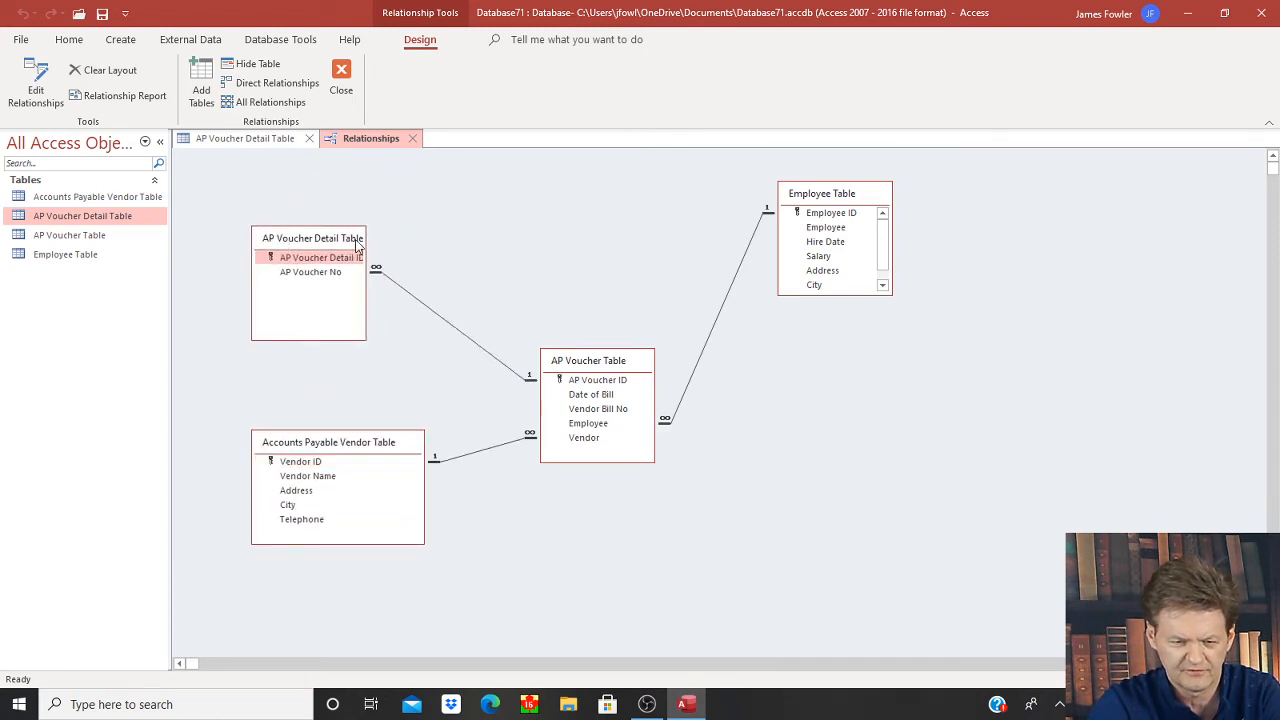
# - Widen the AP Voucher Detail Table box to fit its field names, then save the layout and close the Relationships window
pyautogui.moveTo(366, 251); pyautogui.dragTo(402, 257)
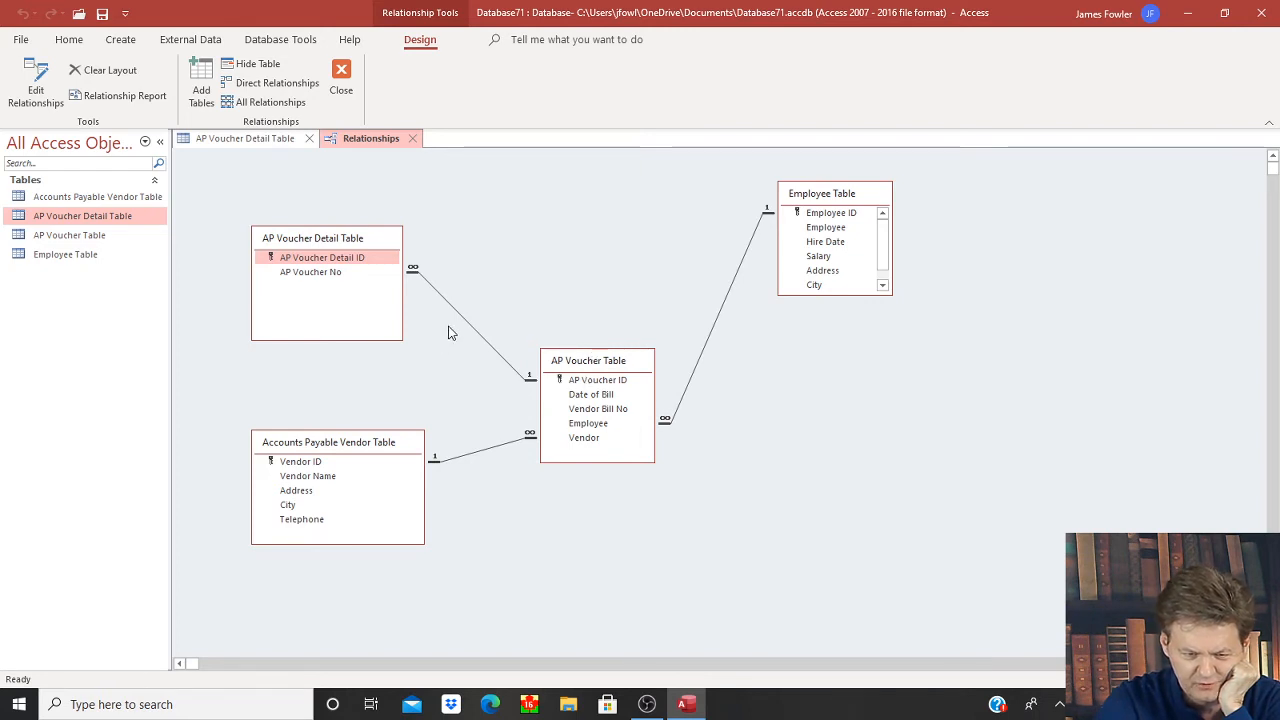
pyautogui.click(102, 15)
pyautogui.click(341, 78)
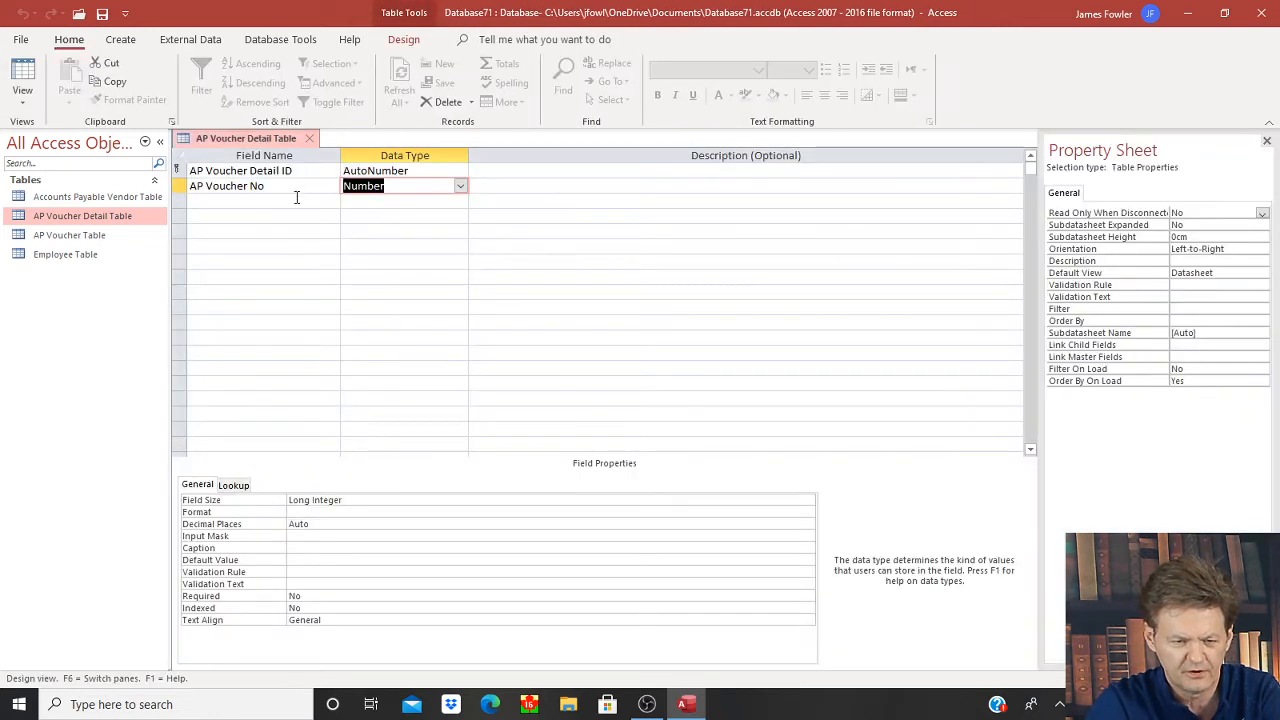
# - Add a field named Description of Goods and Services below AP Voucher No in the AP Voucher Detail Table
pyautogui.click(296, 199)
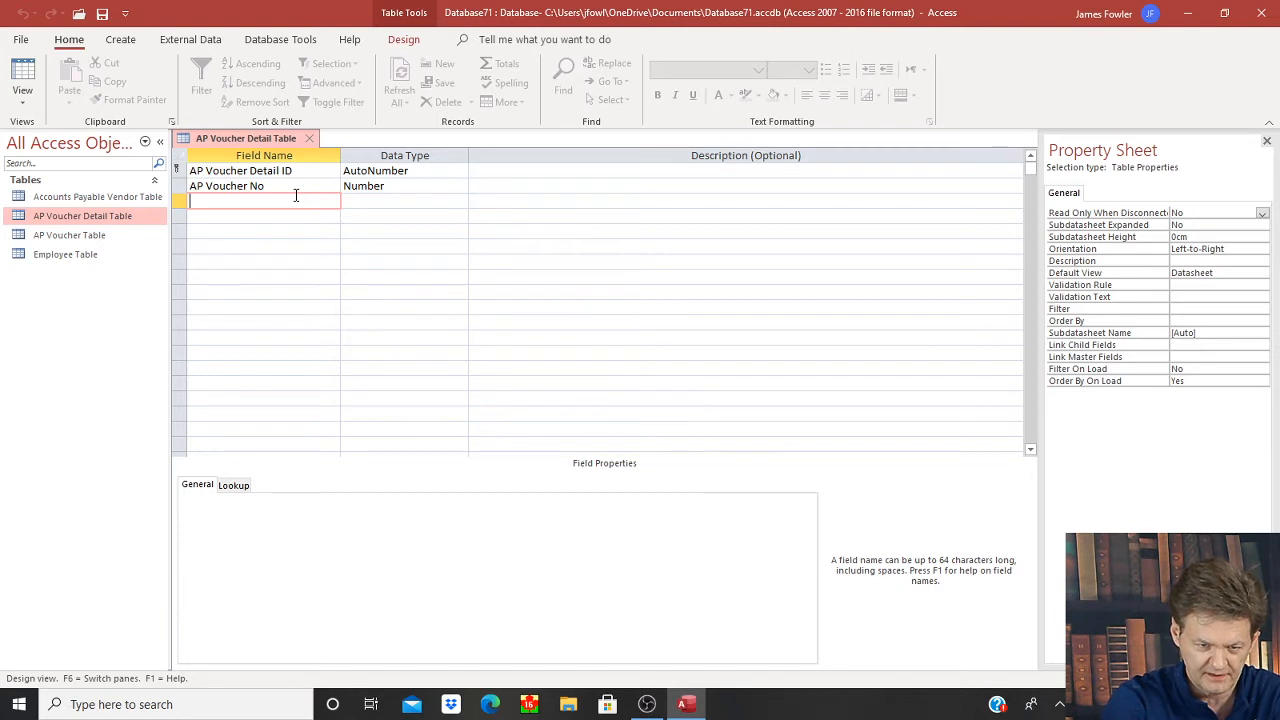
pyautogui.write('Desc')
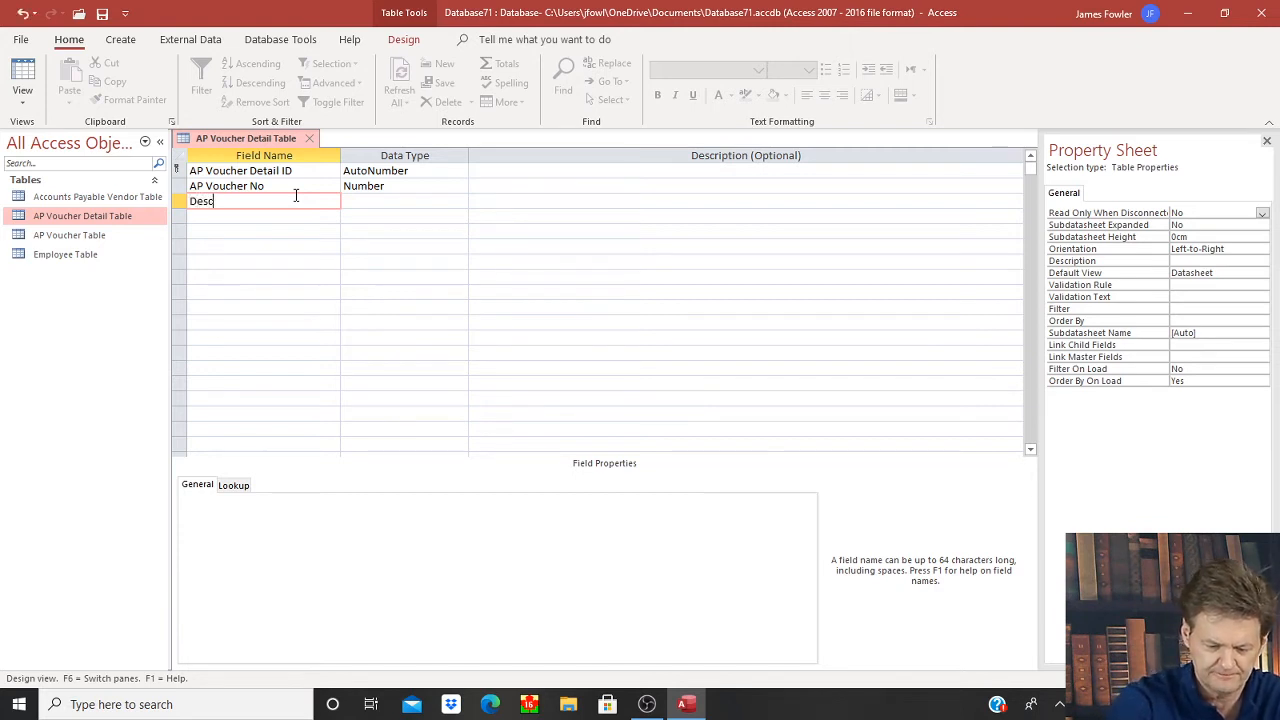
pyautogui.write('ript')
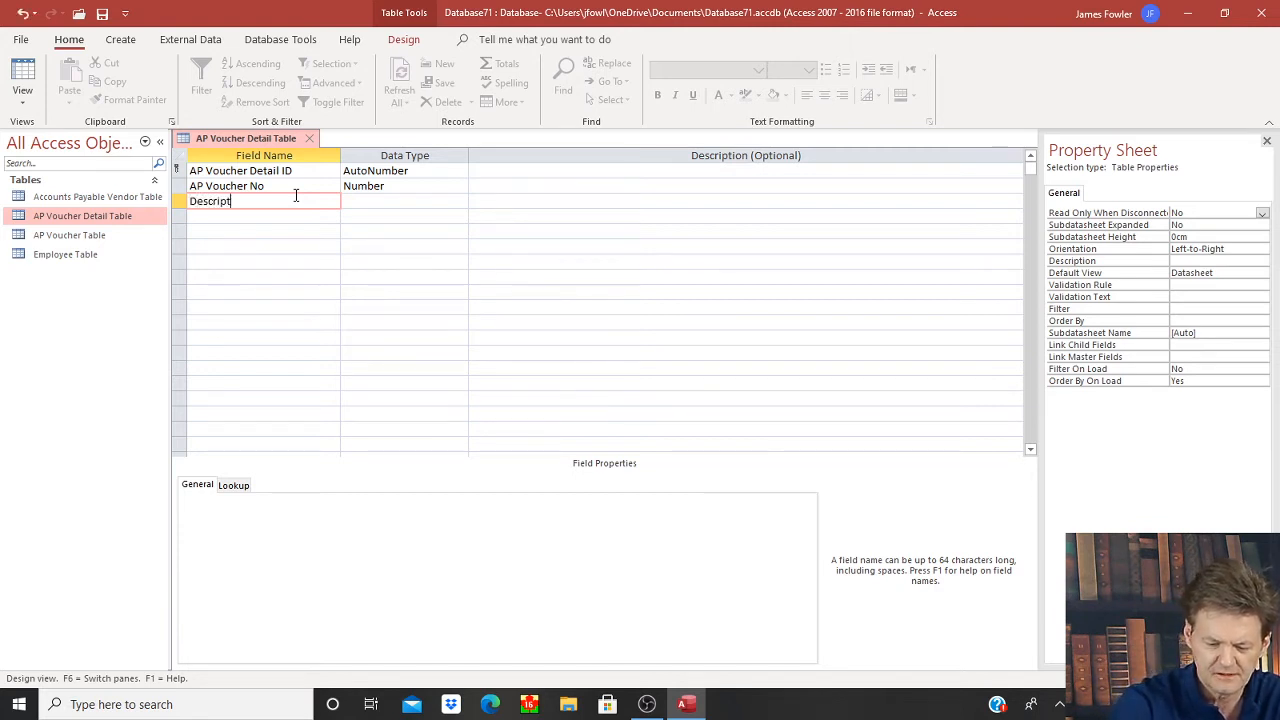
pyautogui.write('ion of')
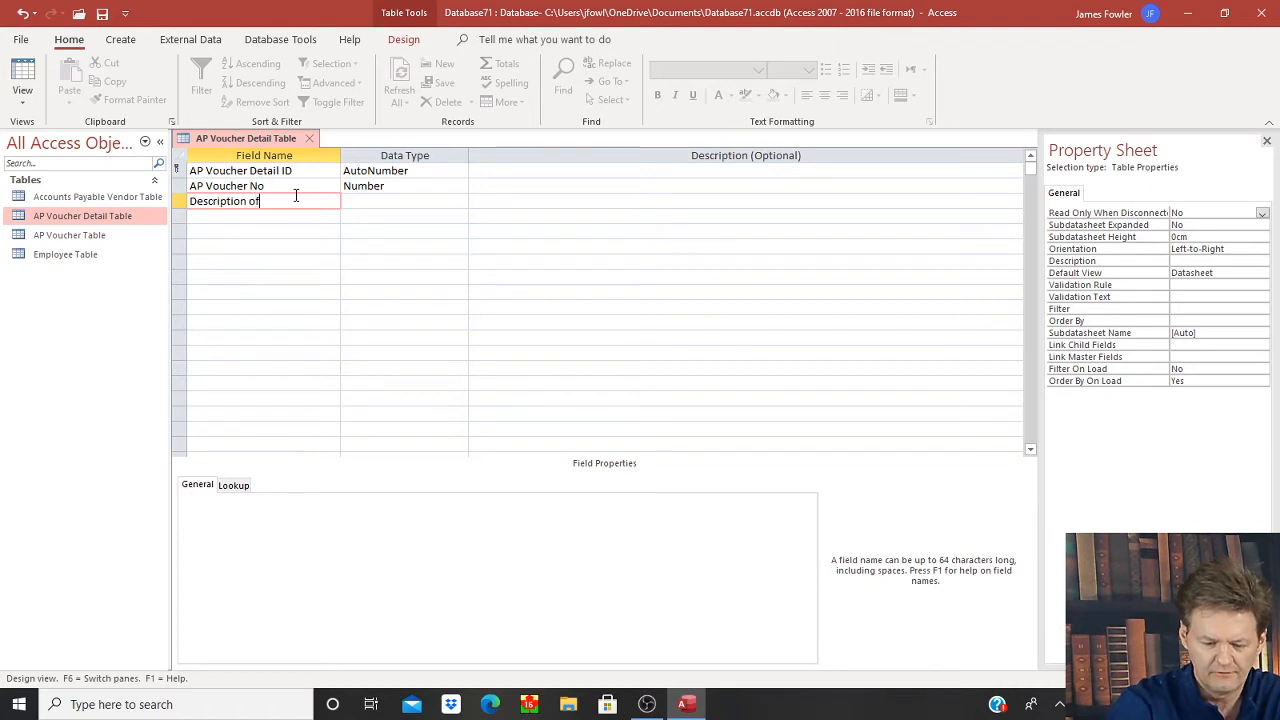
pyautogui.write(' Good')
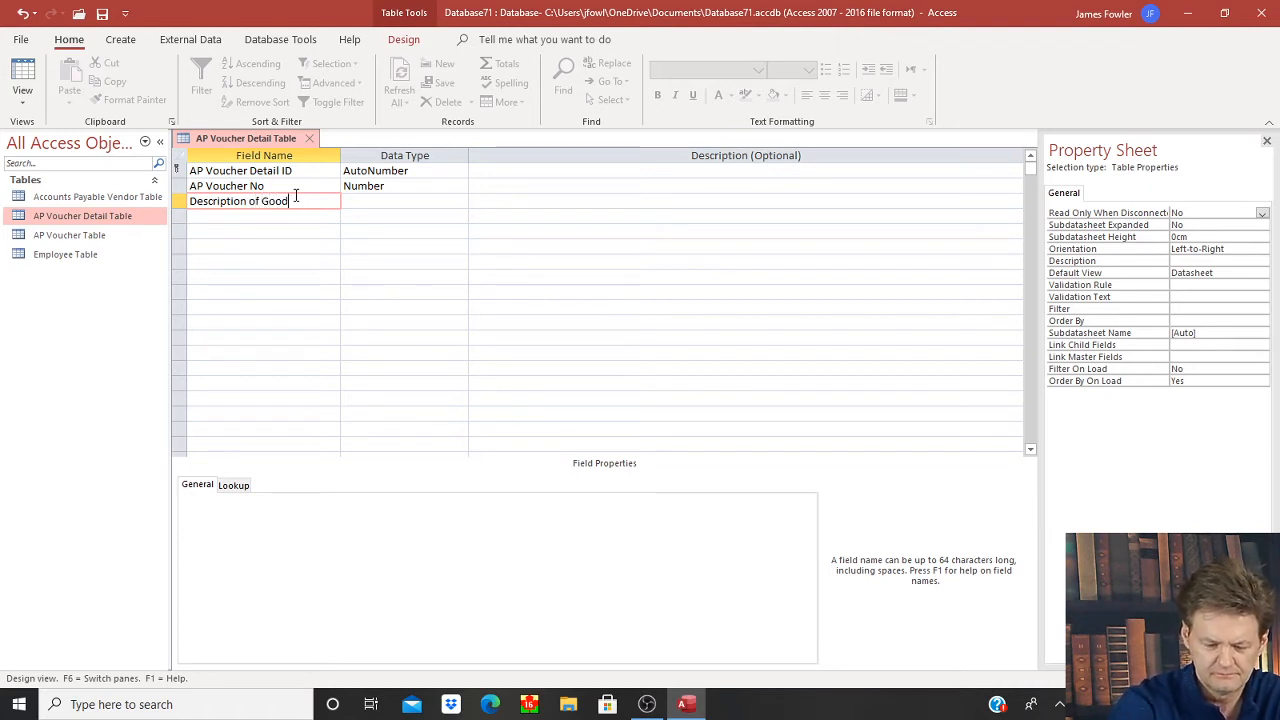
pyautogui.write('s and S')
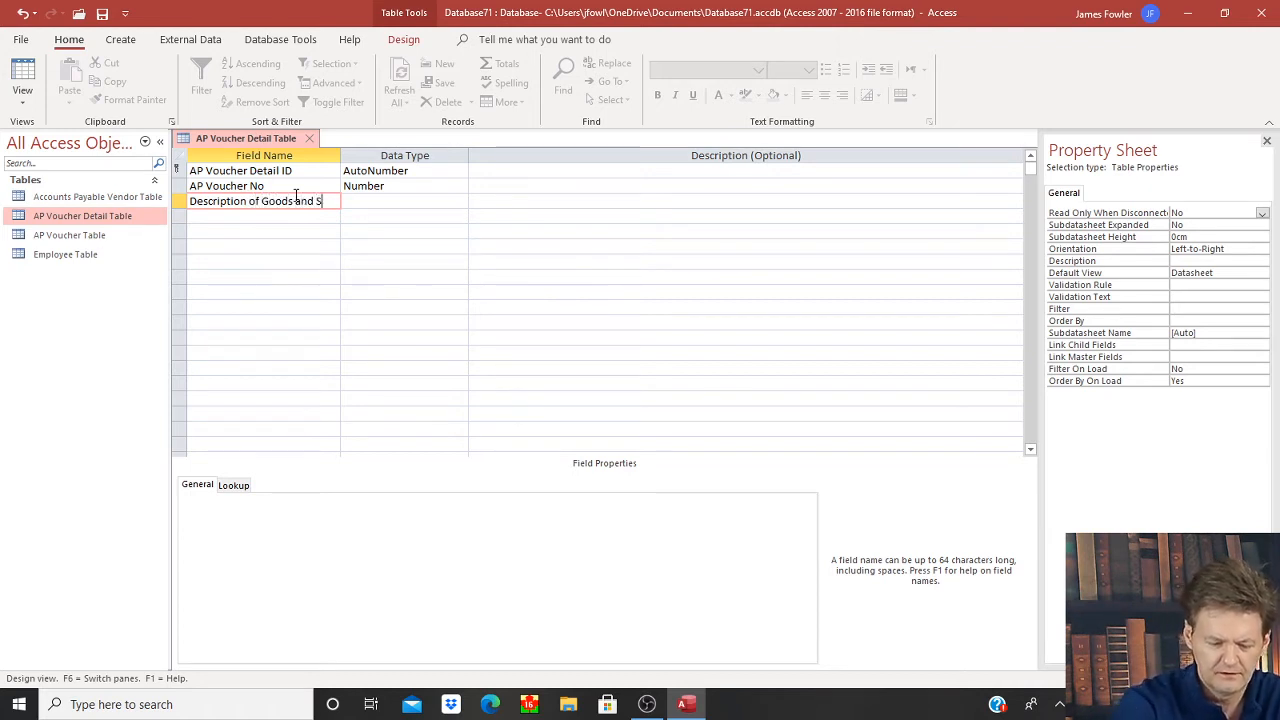
pyautogui.write('ervi')
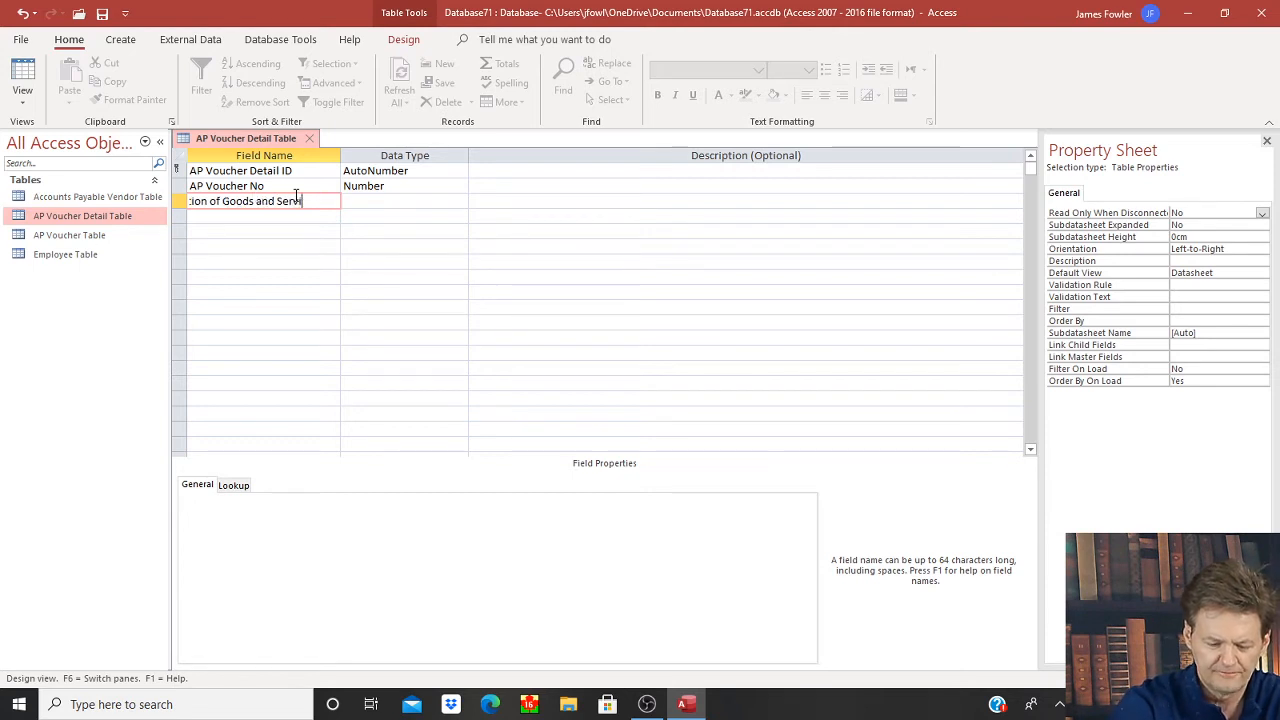
pyautogui.write('ces')
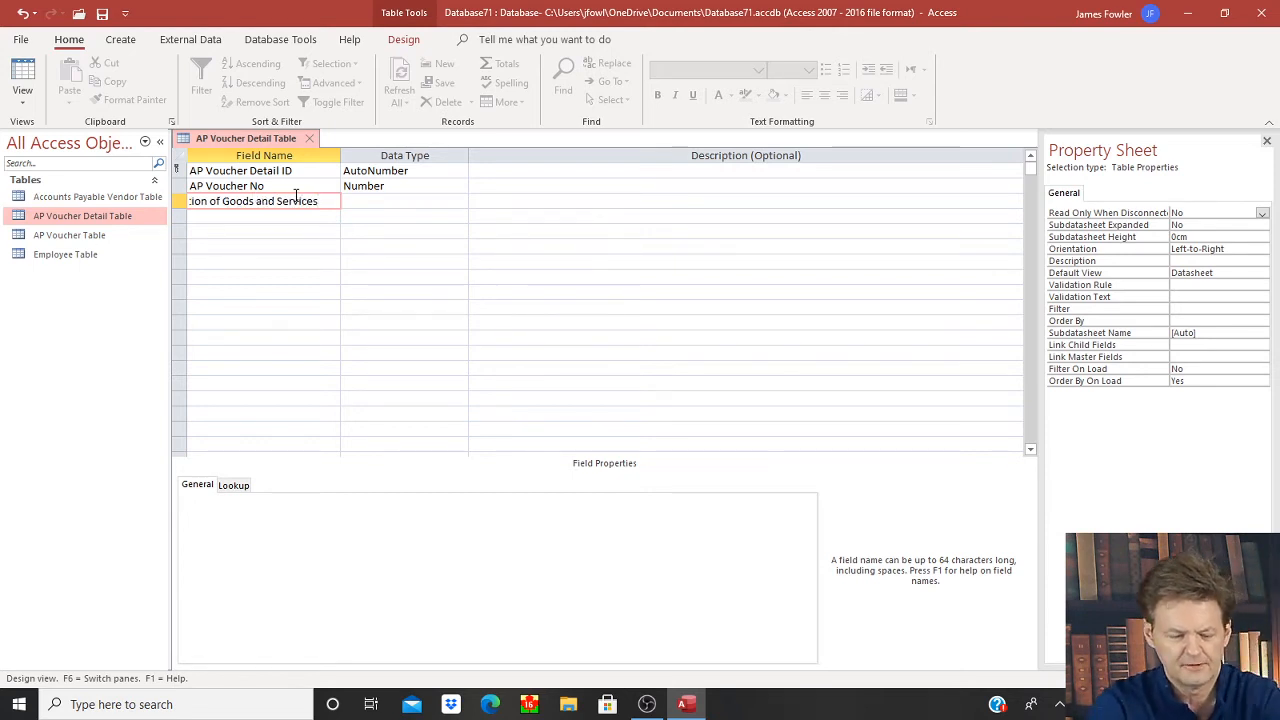
# - Widen the Field Name column to fit the longest name and start a lookup with self-typed values for Description of Goods and Services
pyautogui.press('Tab')
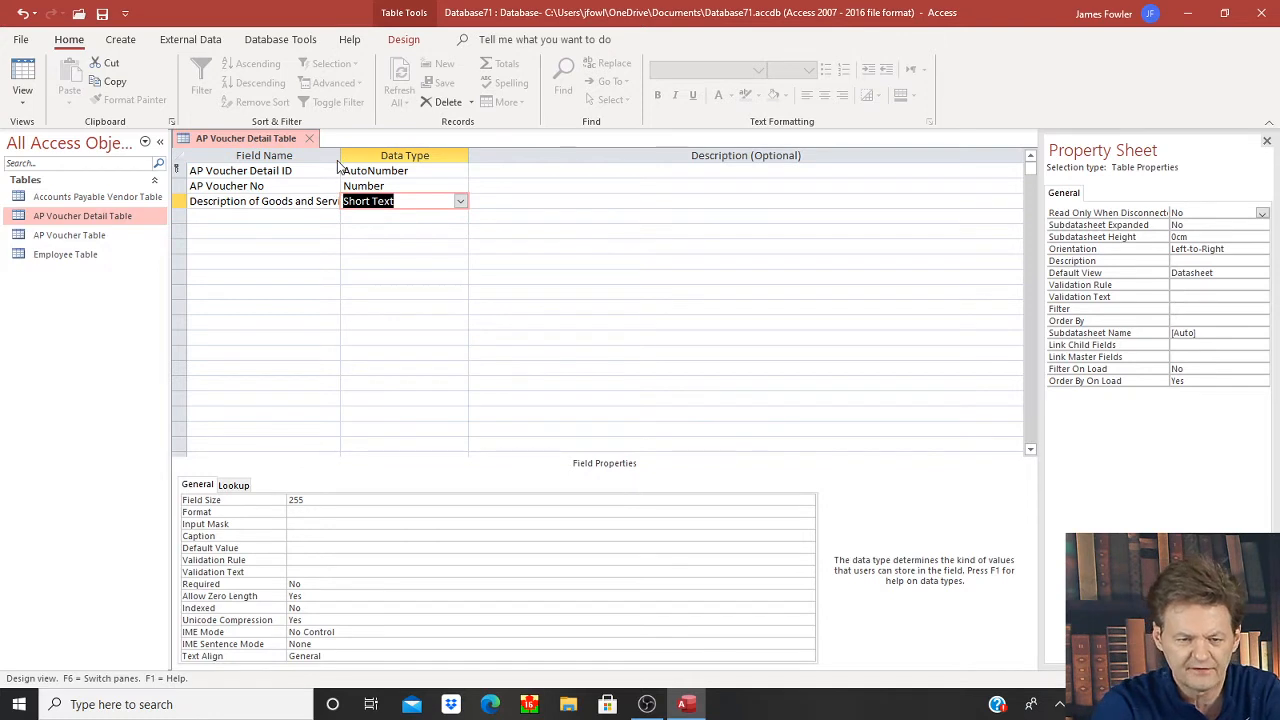
pyautogui.moveTo(339, 158); pyautogui.dragTo(408, 158)
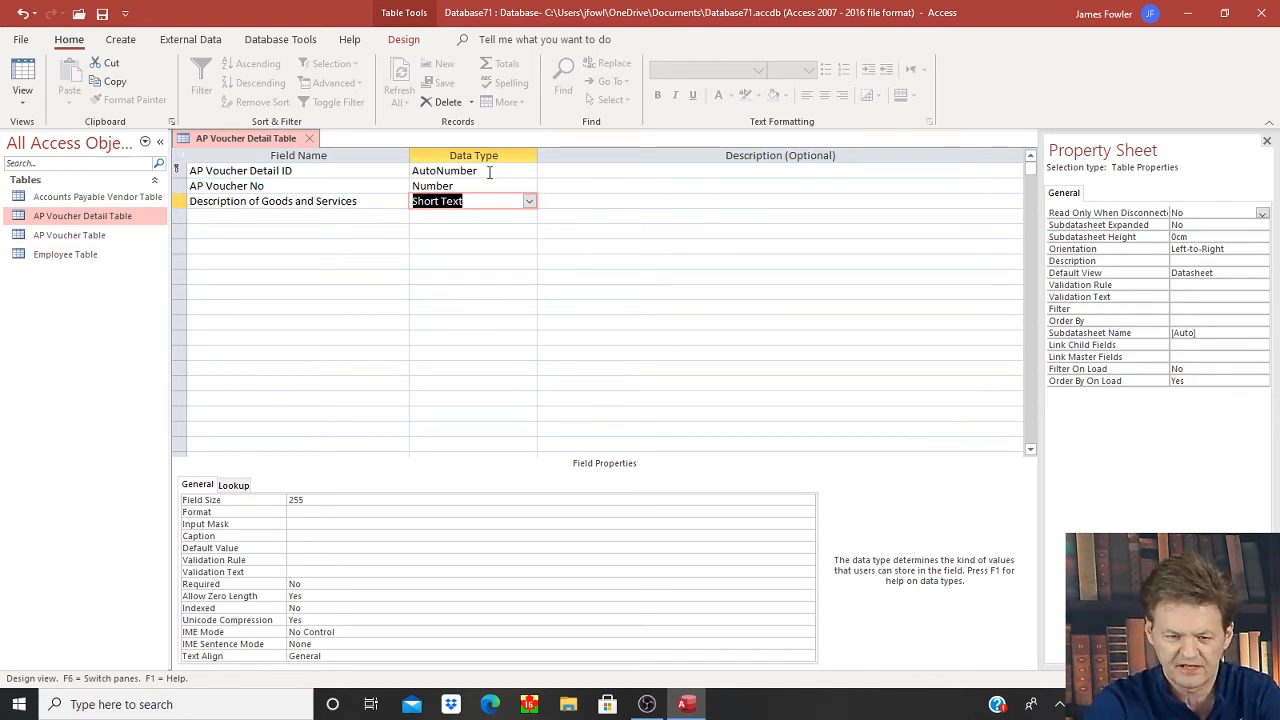
pyautogui.click(529, 203)
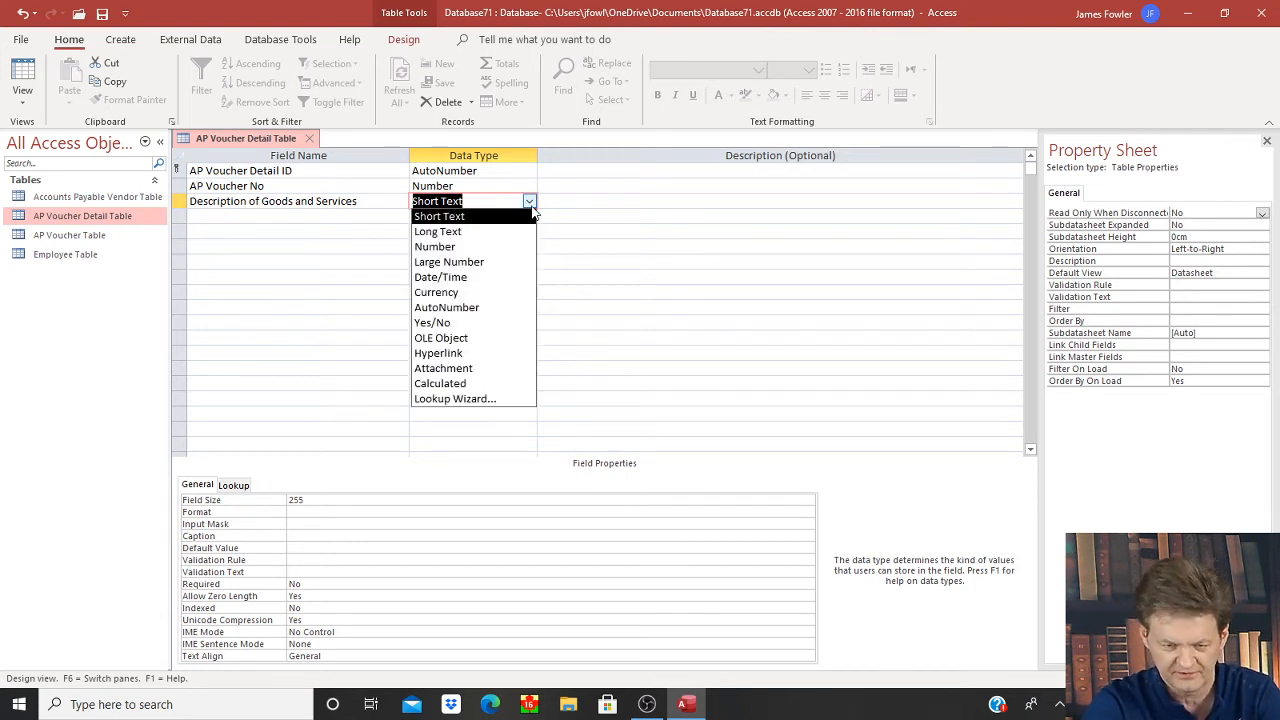
pyautogui.click(520, 400)
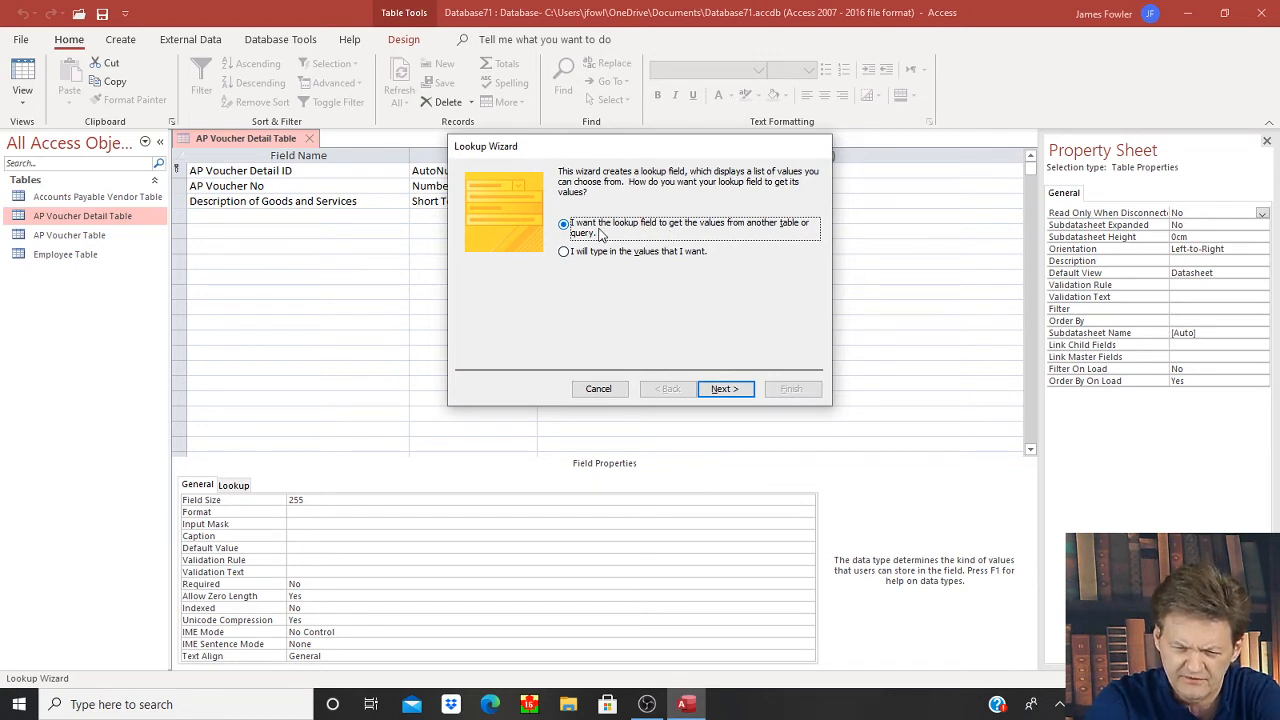
pyautogui.click(565, 254)
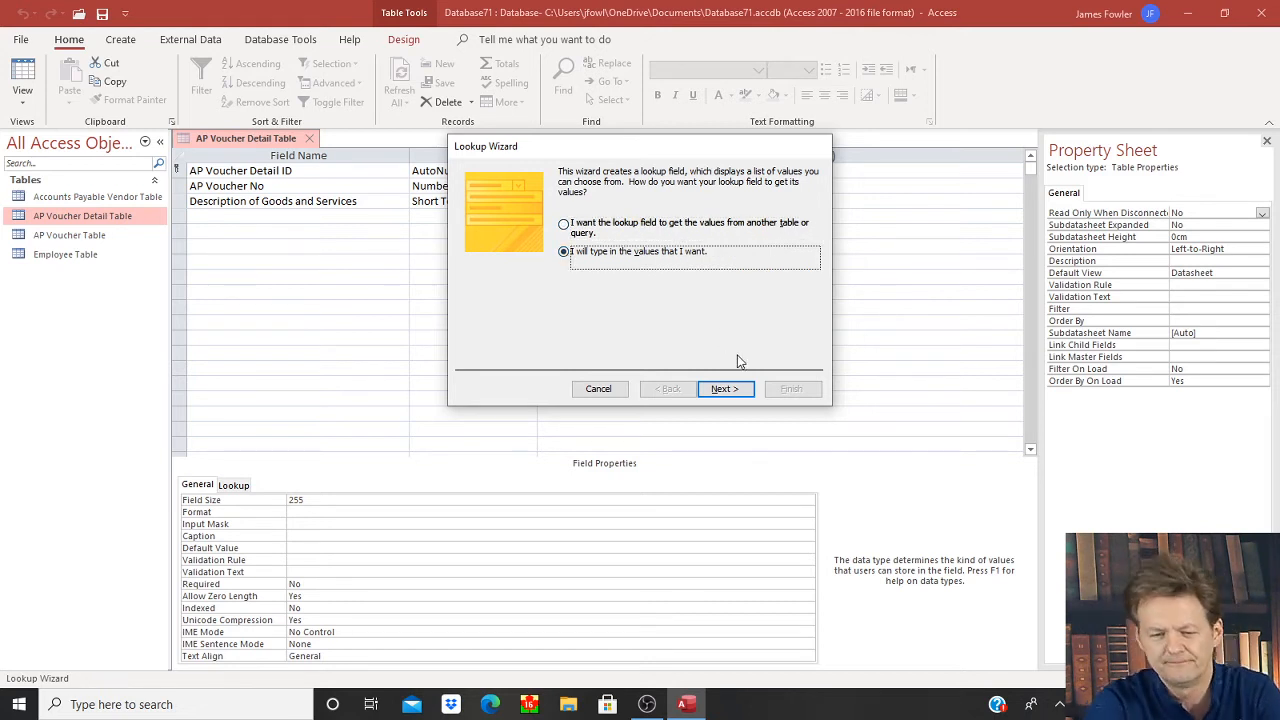
pyautogui.click(741, 392)
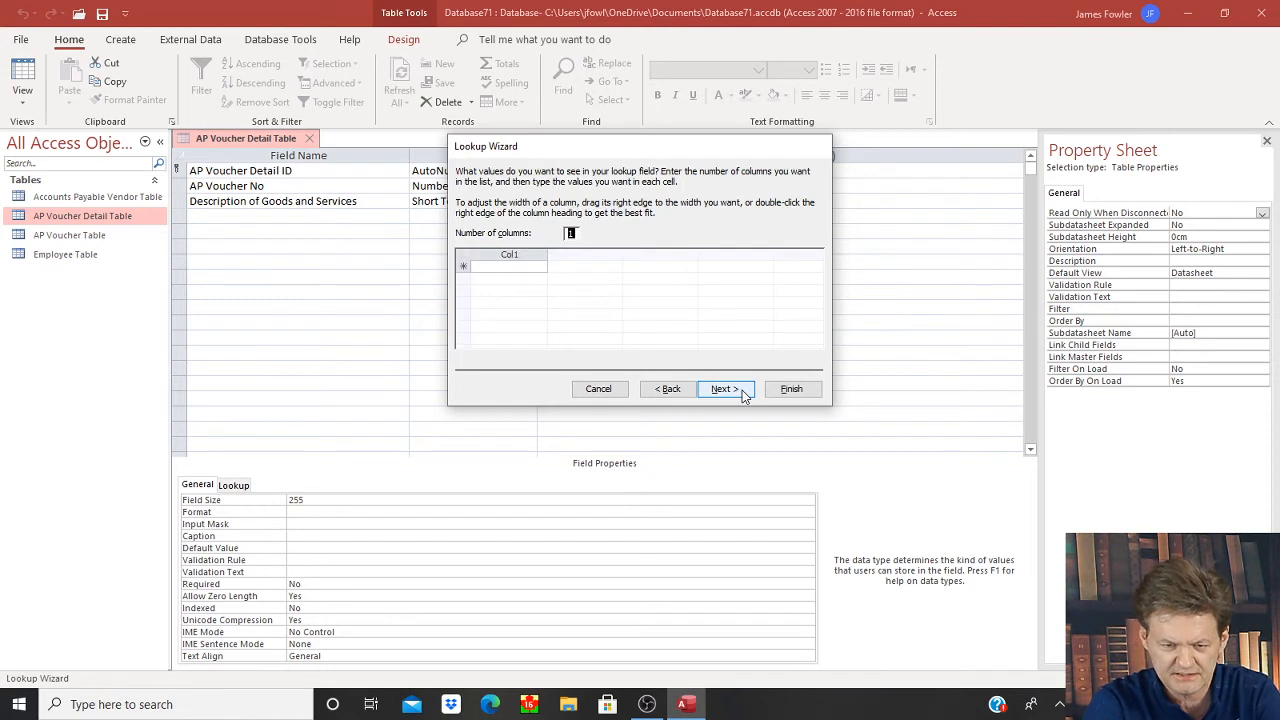
# - Enter Rent, Utilities, Telephone and Insurance as the first four values of the single-column lookup list
pyautogui.click(491, 268)
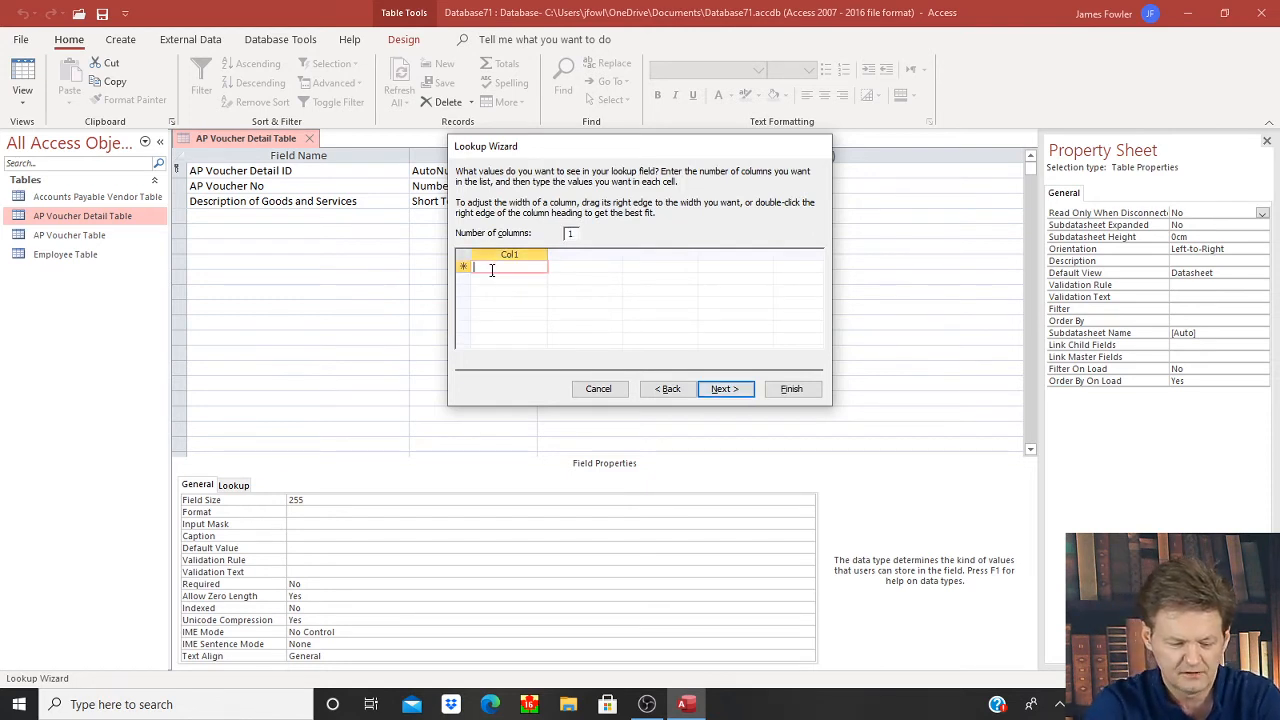
pyautogui.write('Rent')
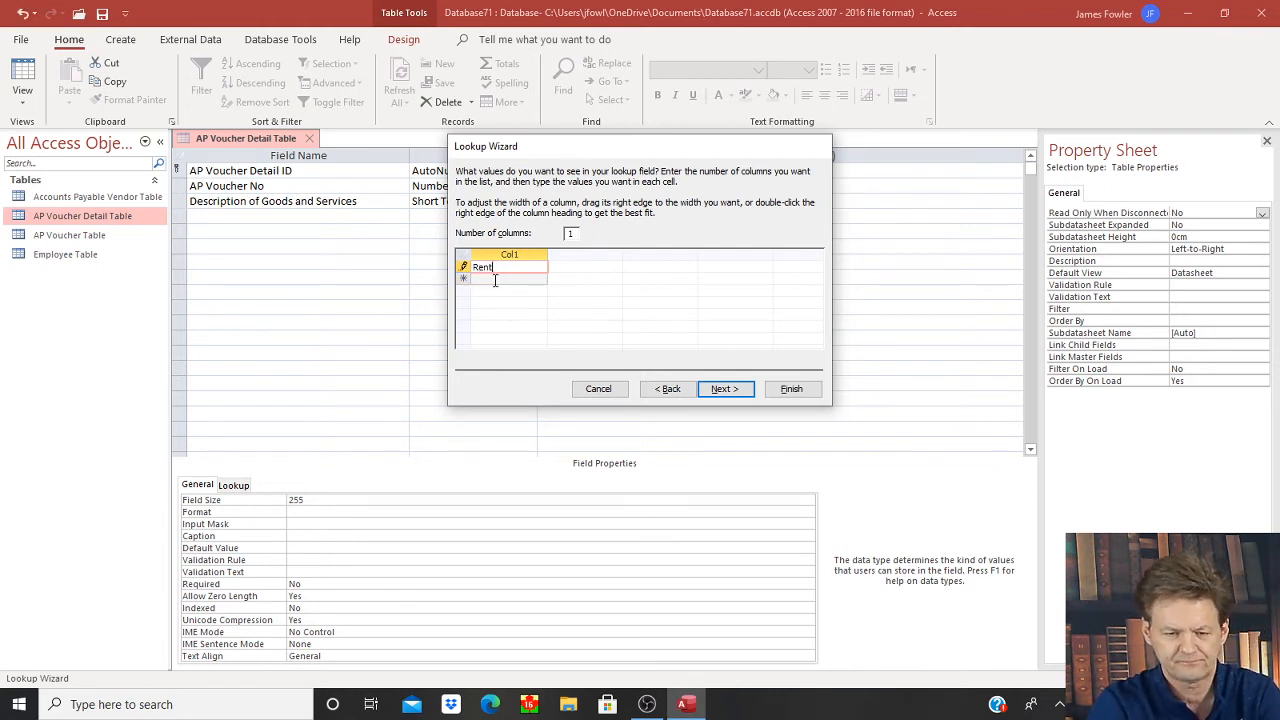
pyautogui.click(494, 279)
pyautogui.write('Ut')
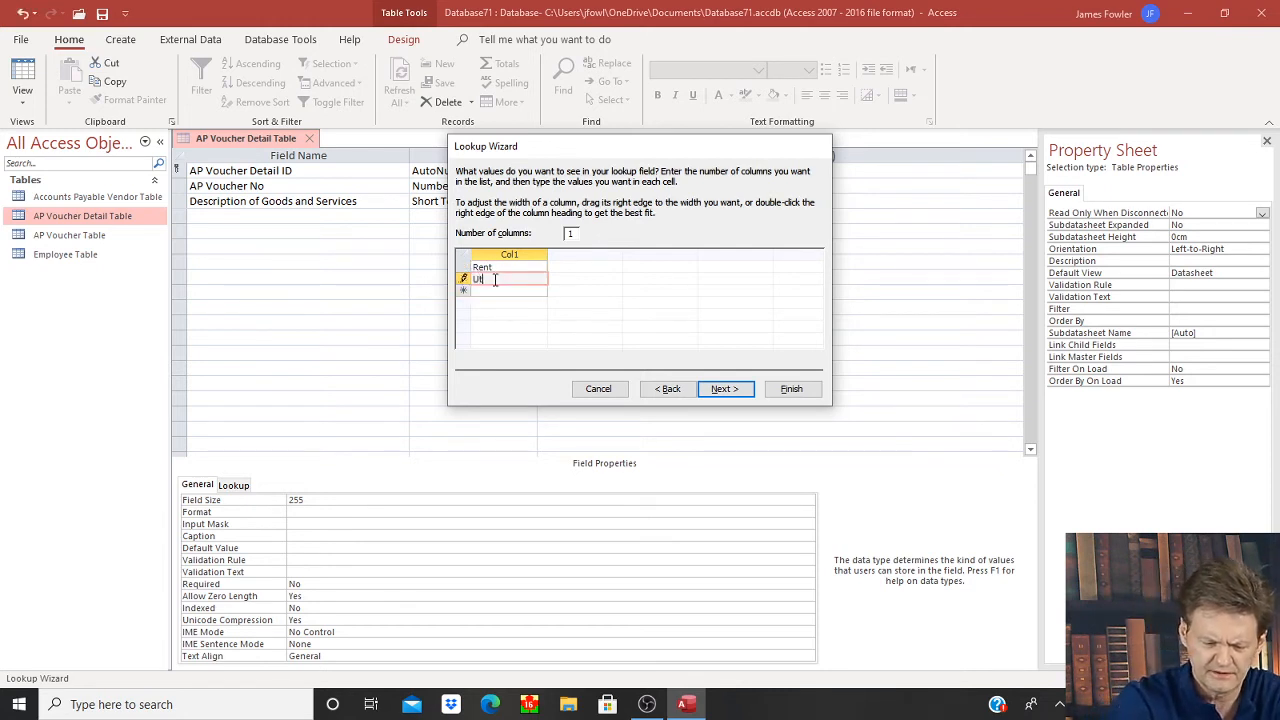
pyautogui.write('ilities')
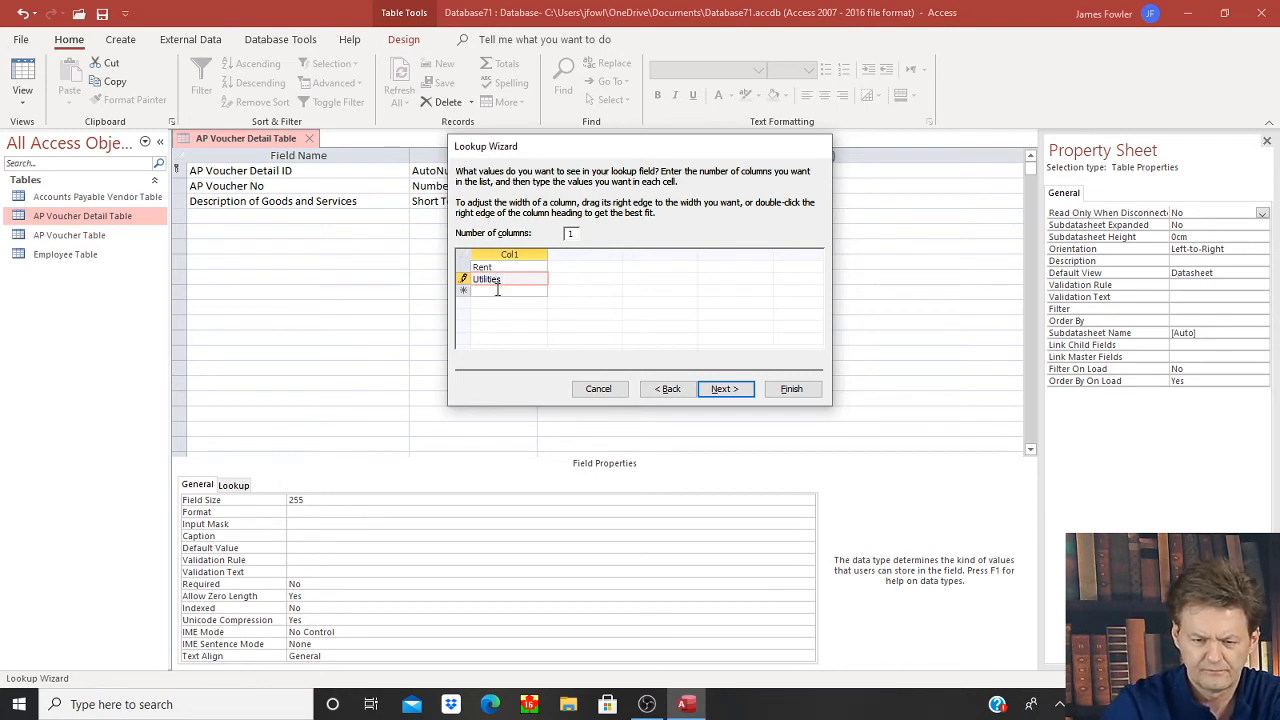
pyautogui.click(497, 290)
pyautogui.write('Tele')
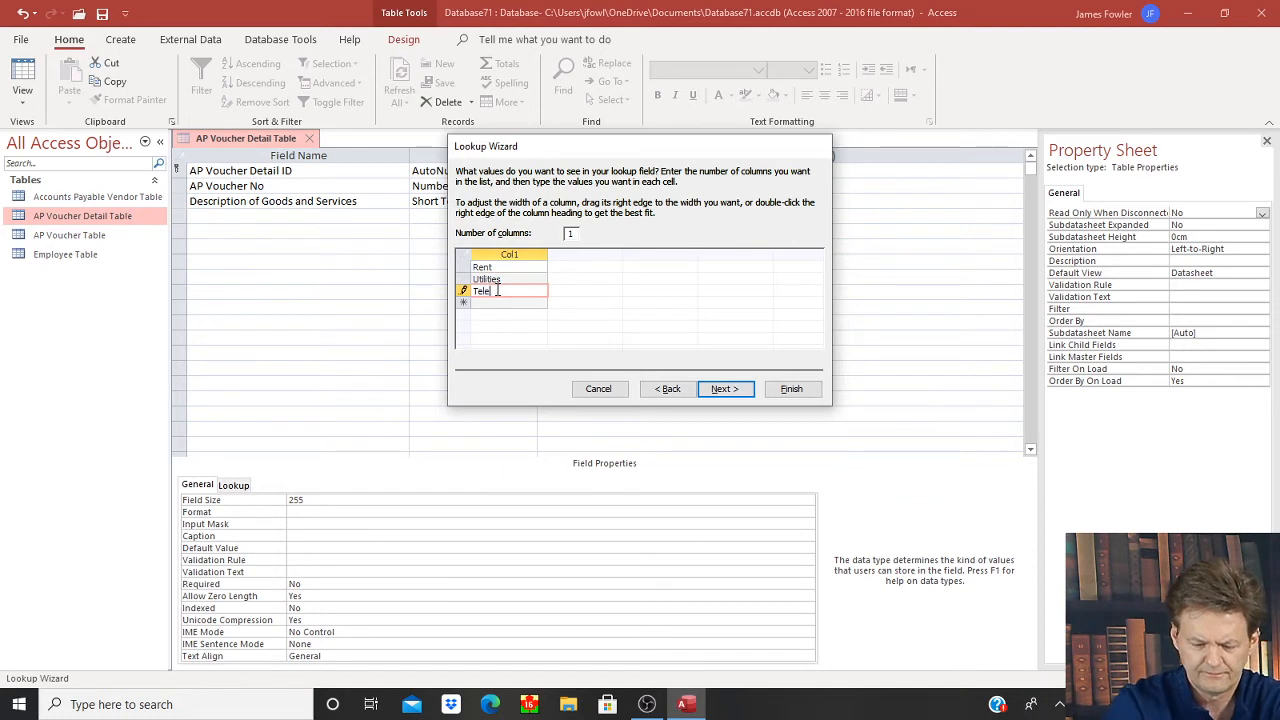
pyautogui.write('phone')
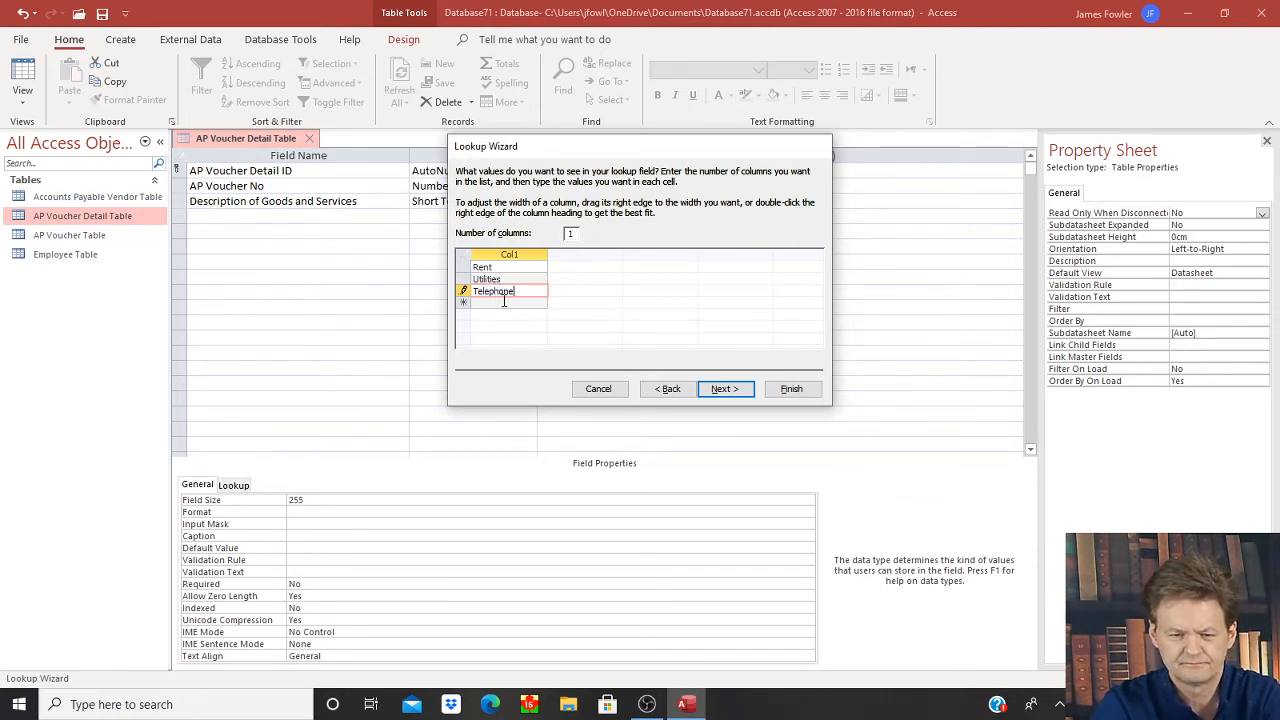
pyautogui.click(504, 301)
pyautogui.write('Insu')
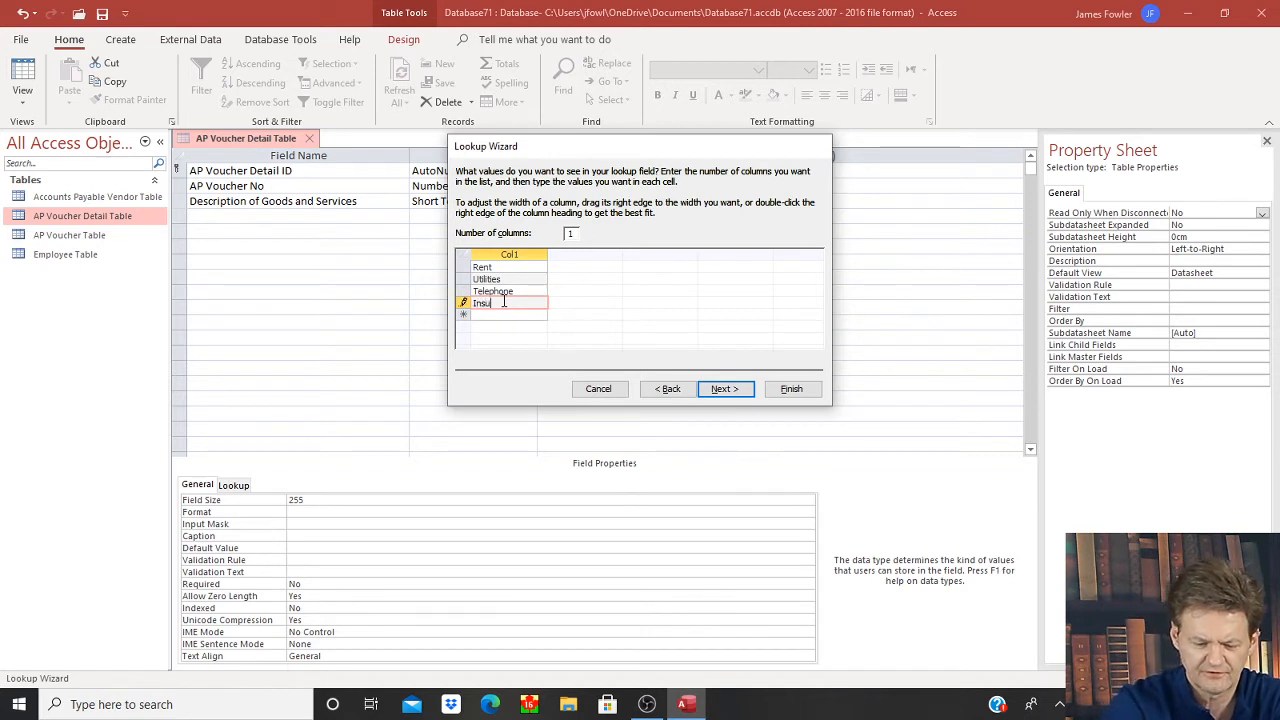
pyautogui.write('rance')
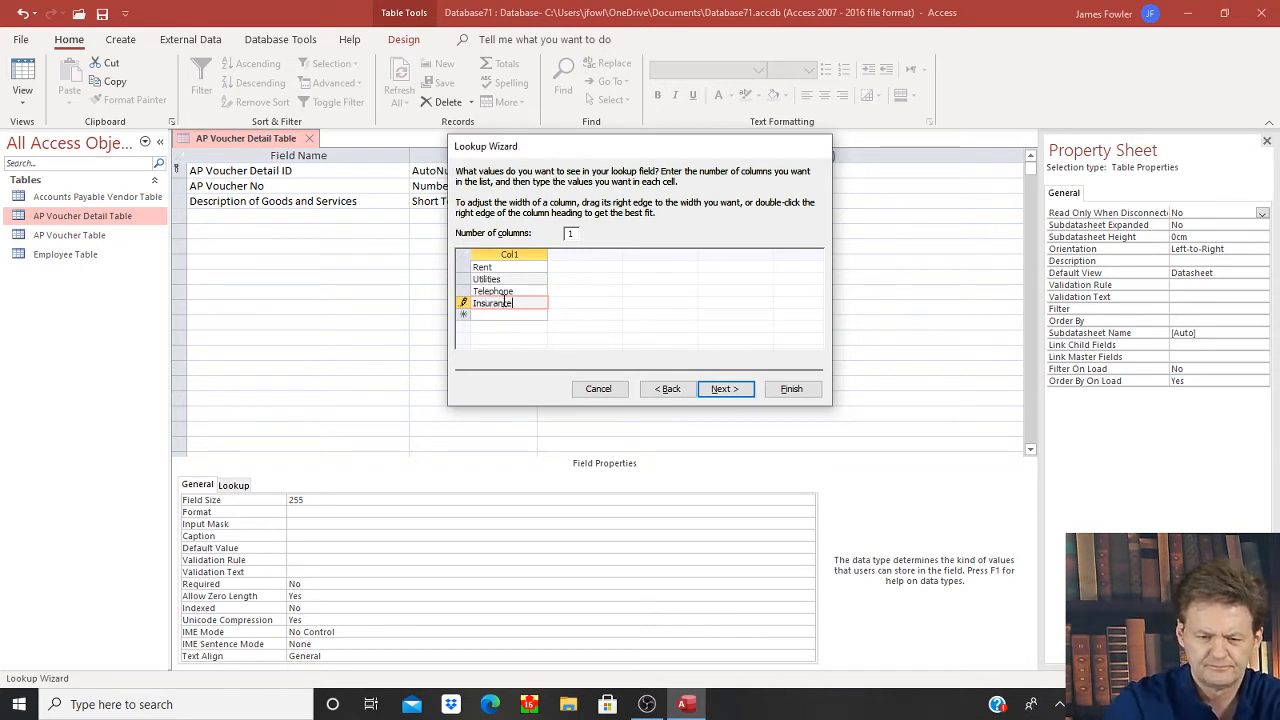
# - Add Office Supplies, Postagr and Freight, and Professional Fees to the lookup list below Insurance
pyautogui.click(508, 314)
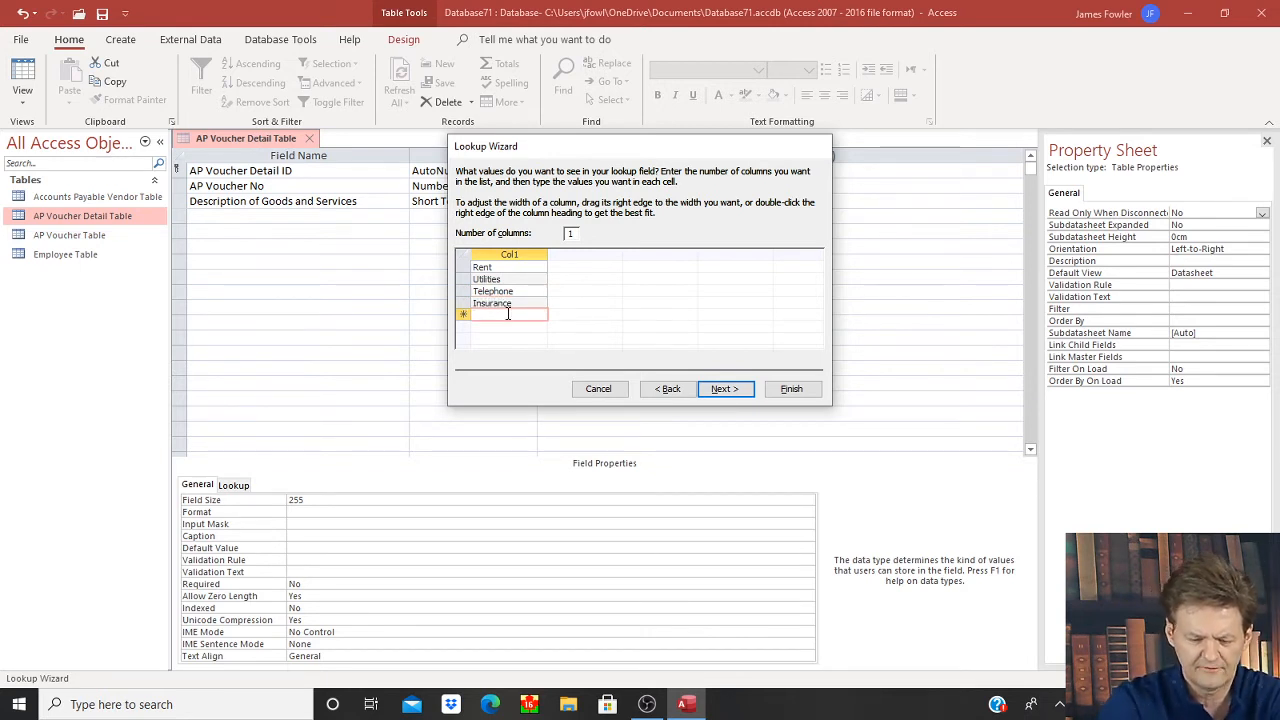
pyautogui.write('Offic')
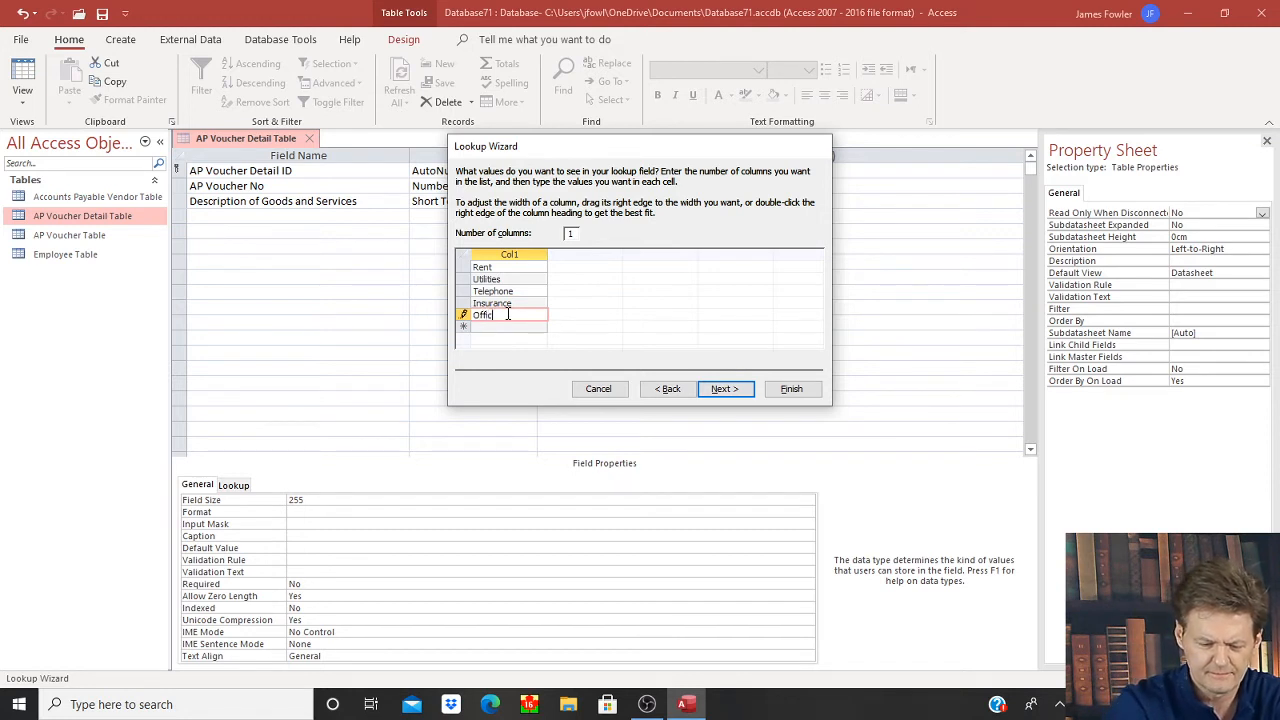
pyautogui.write('e Su')
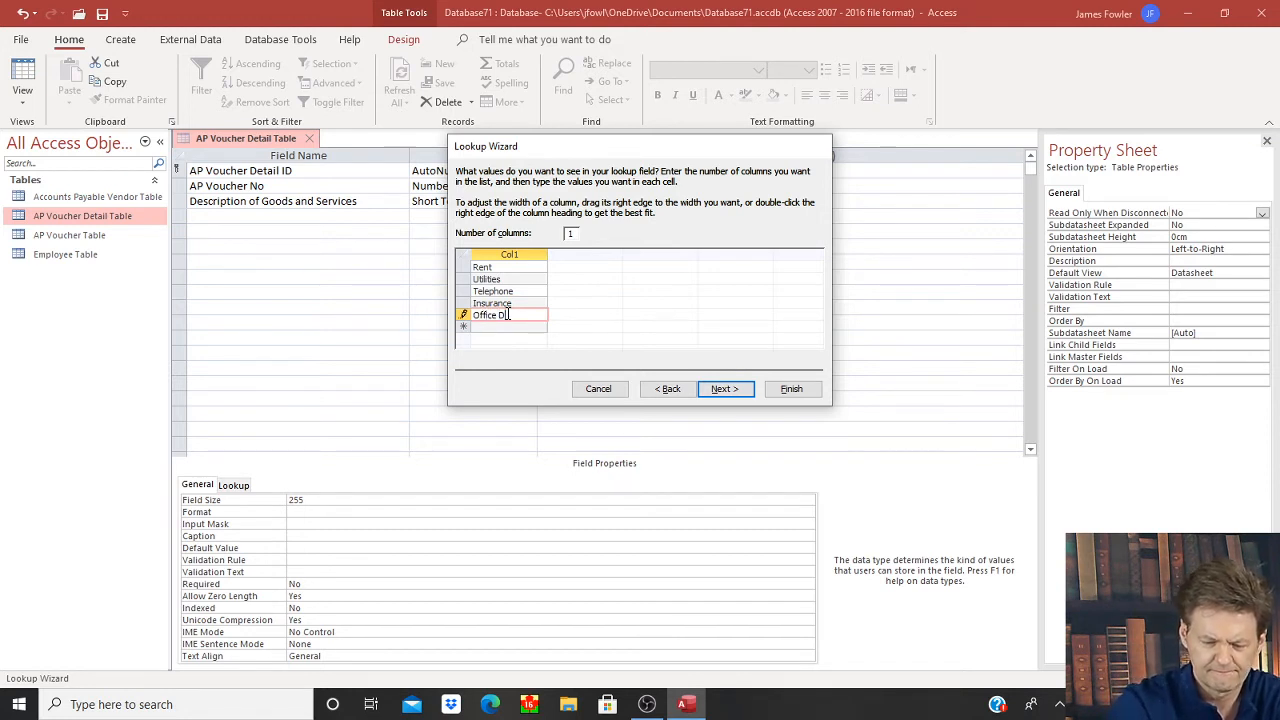
pyautogui.write('ppl')
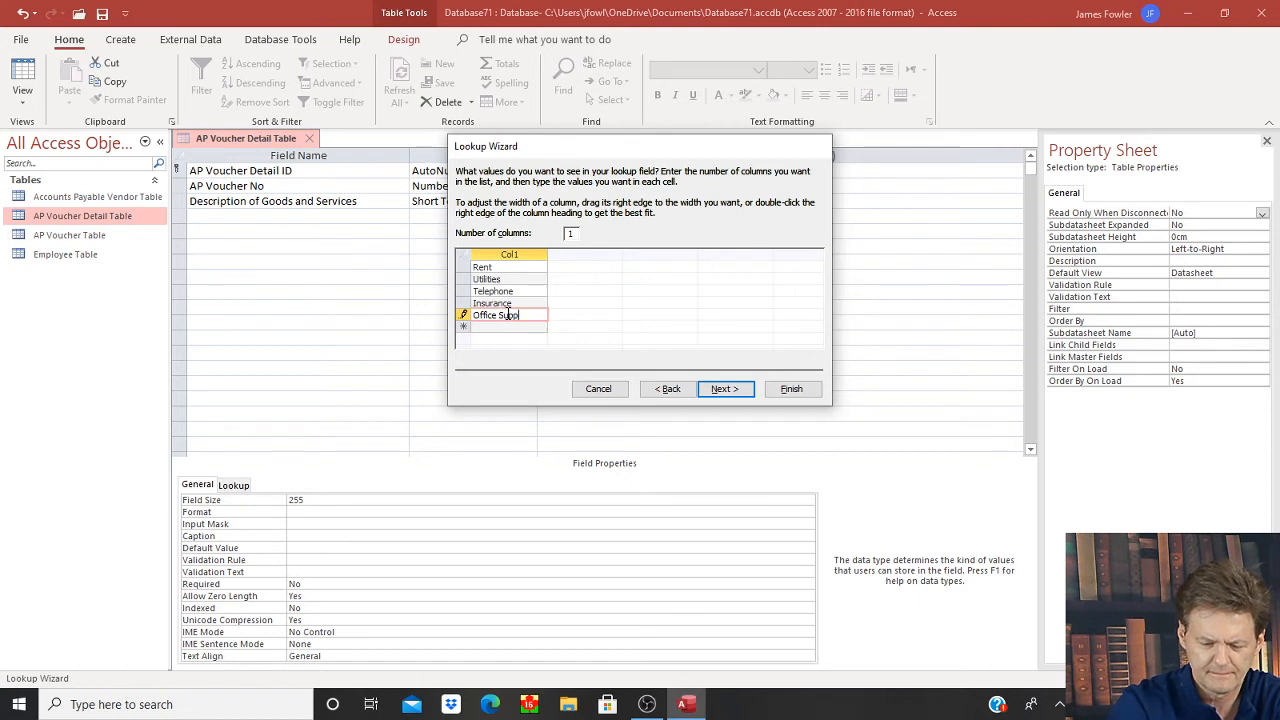
pyautogui.write('ies')
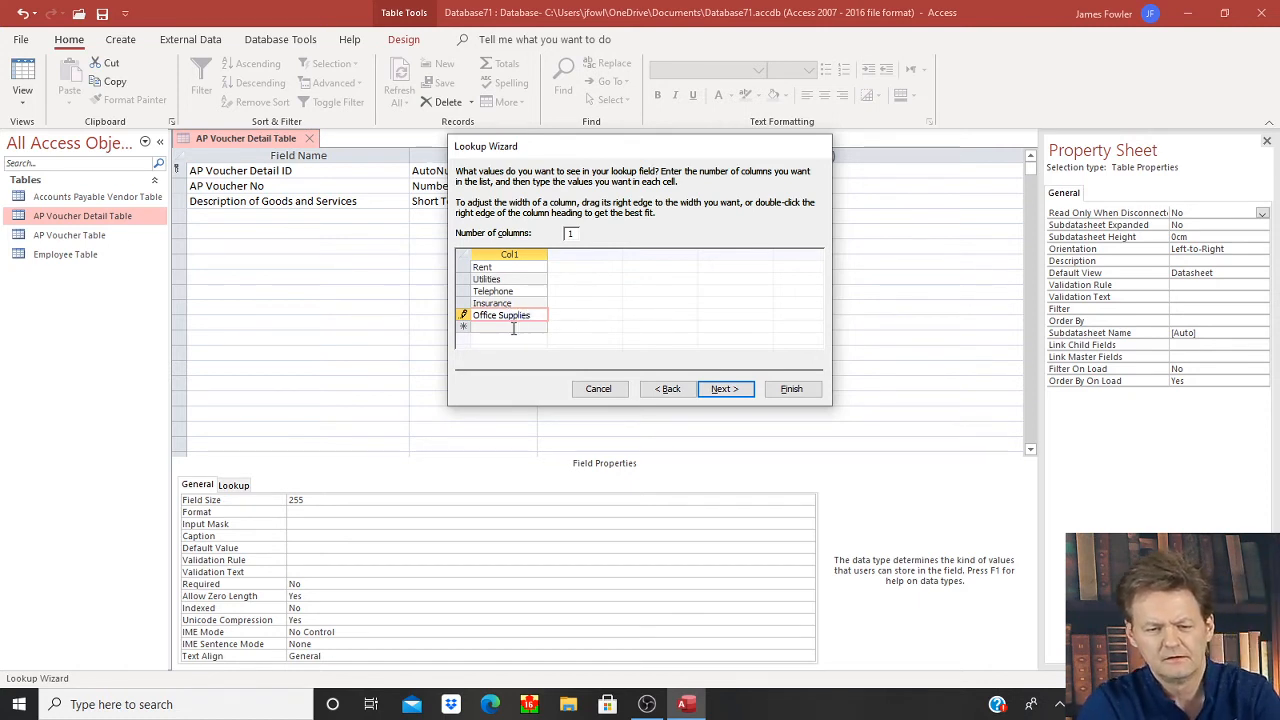
pyautogui.click(513, 328)
pyautogui.write('Postage a')
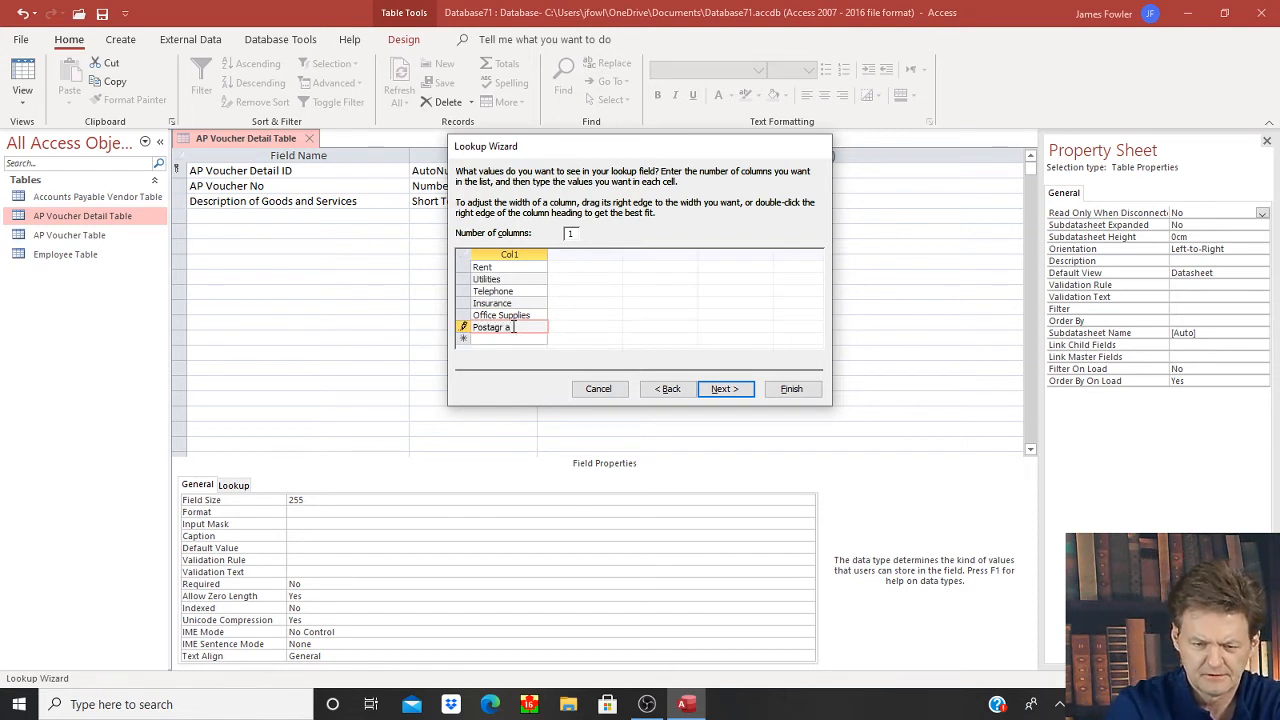
pyautogui.write('nd ')
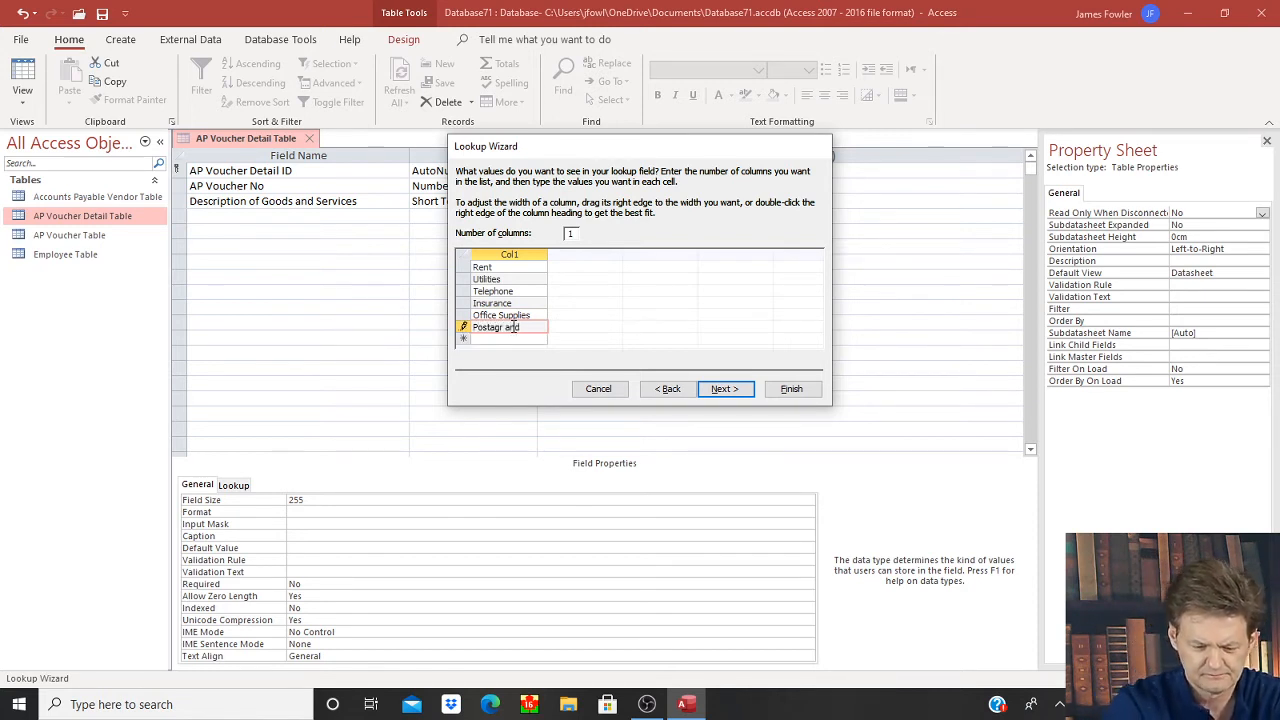
pyautogui.write('Freight')
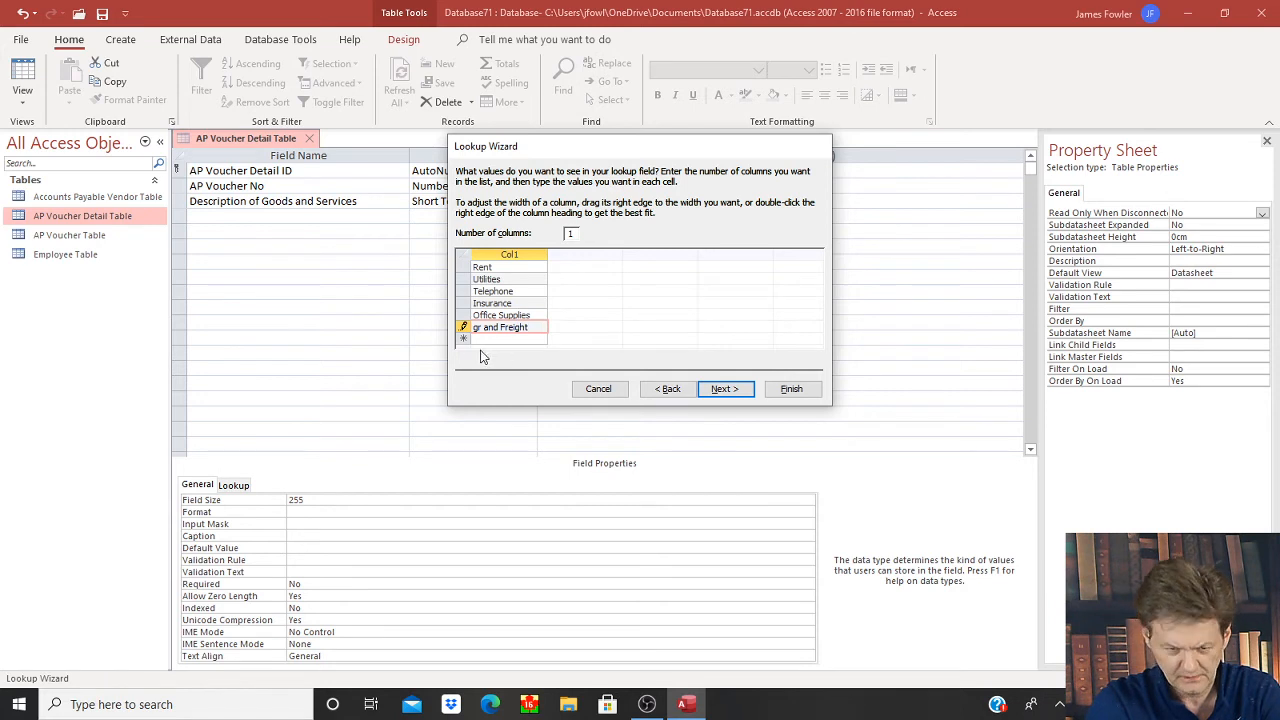
pyautogui.click(502, 339)
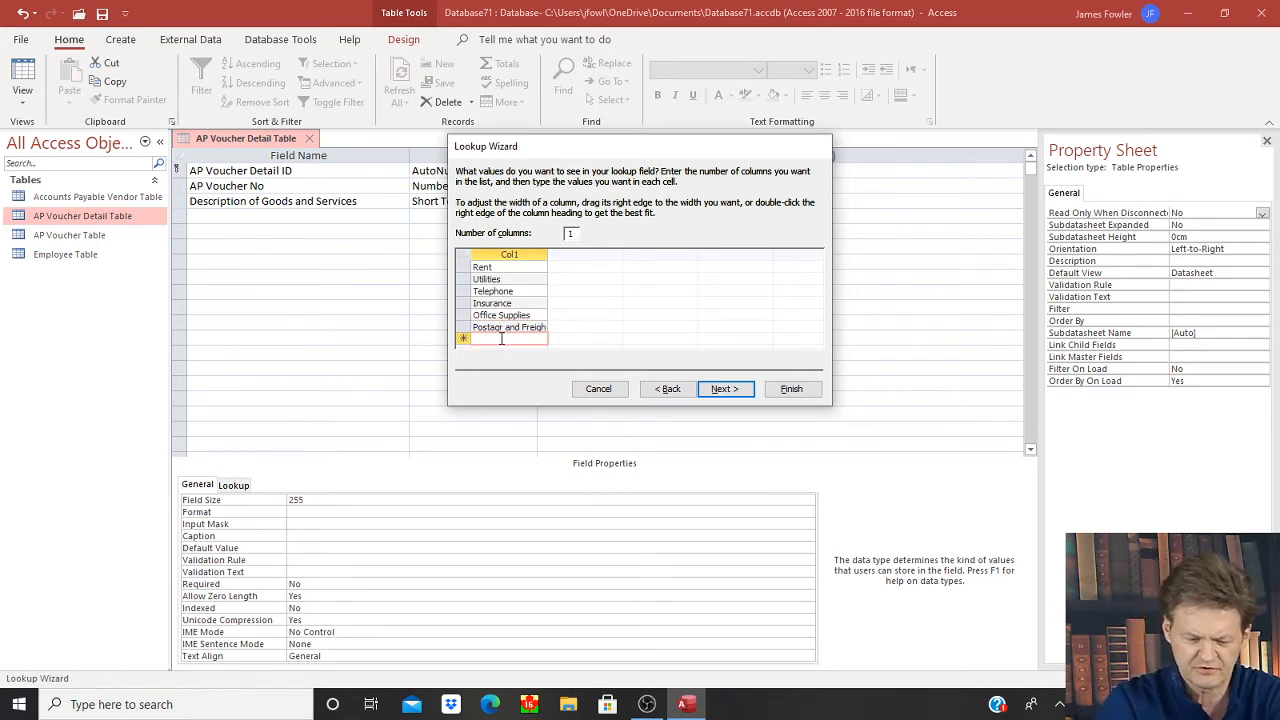
pyautogui.write('Prof')
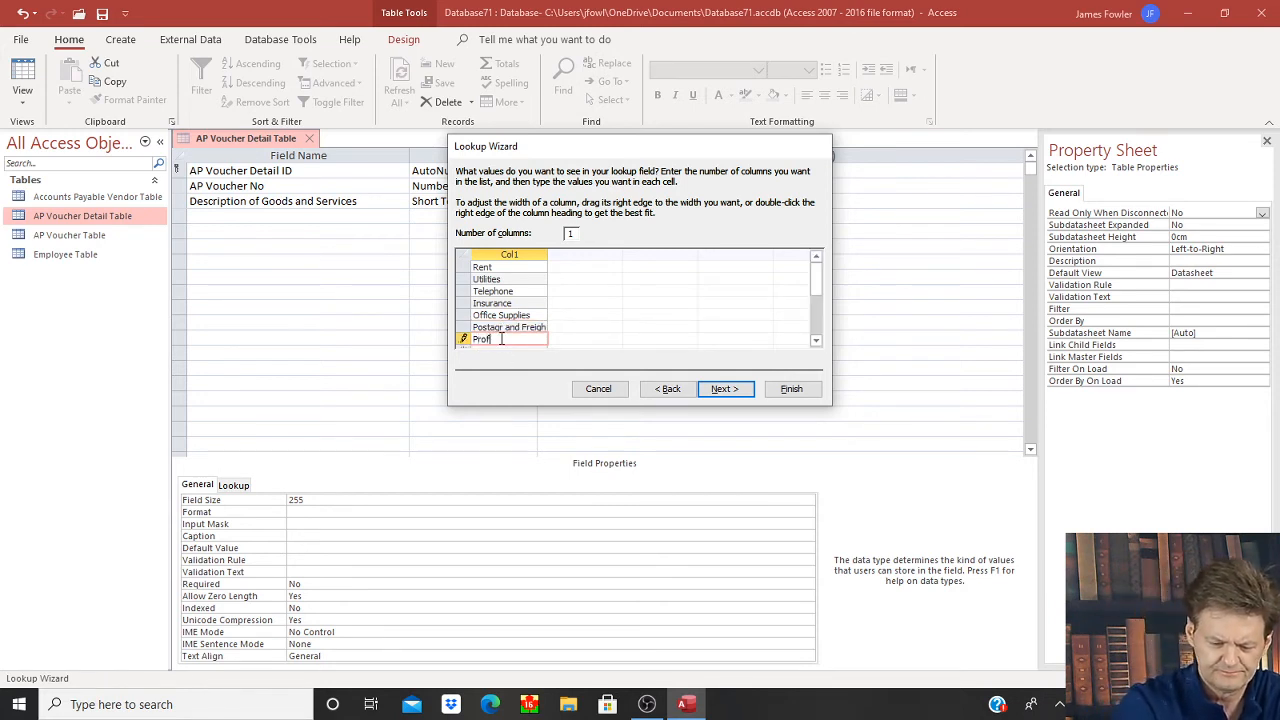
pyautogui.write('essional ')
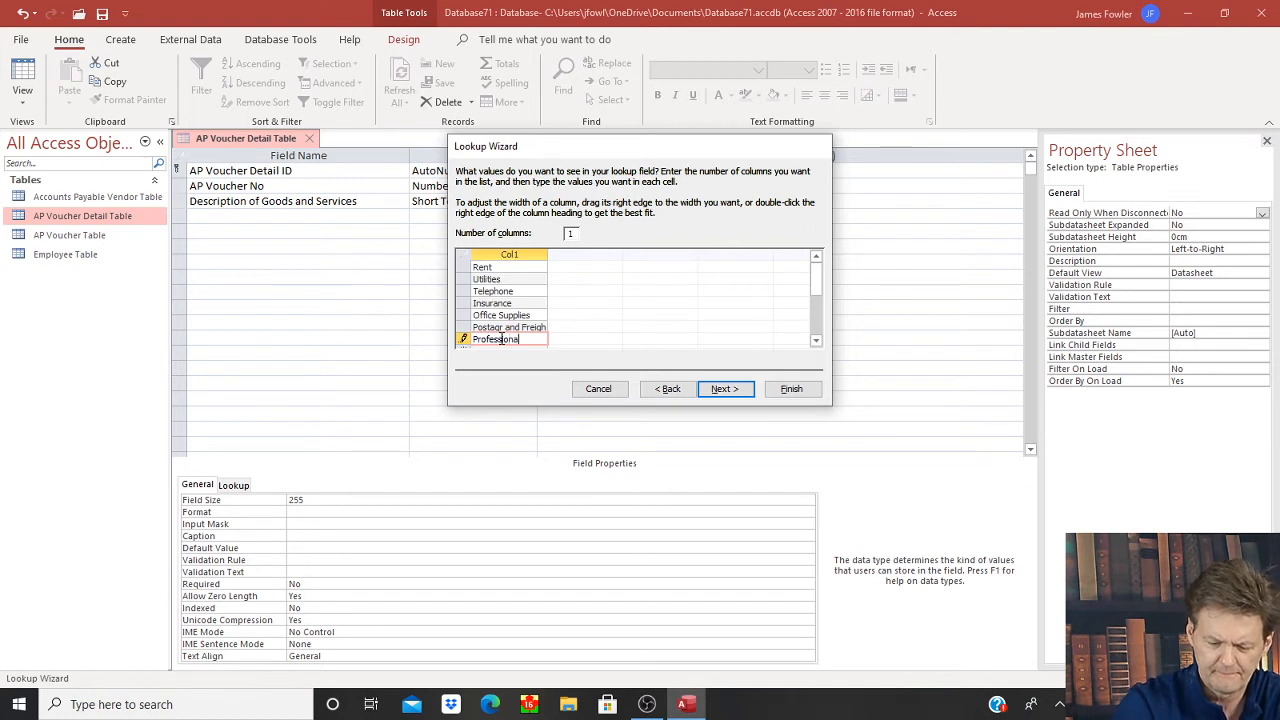
pyautogui.write('Fees')
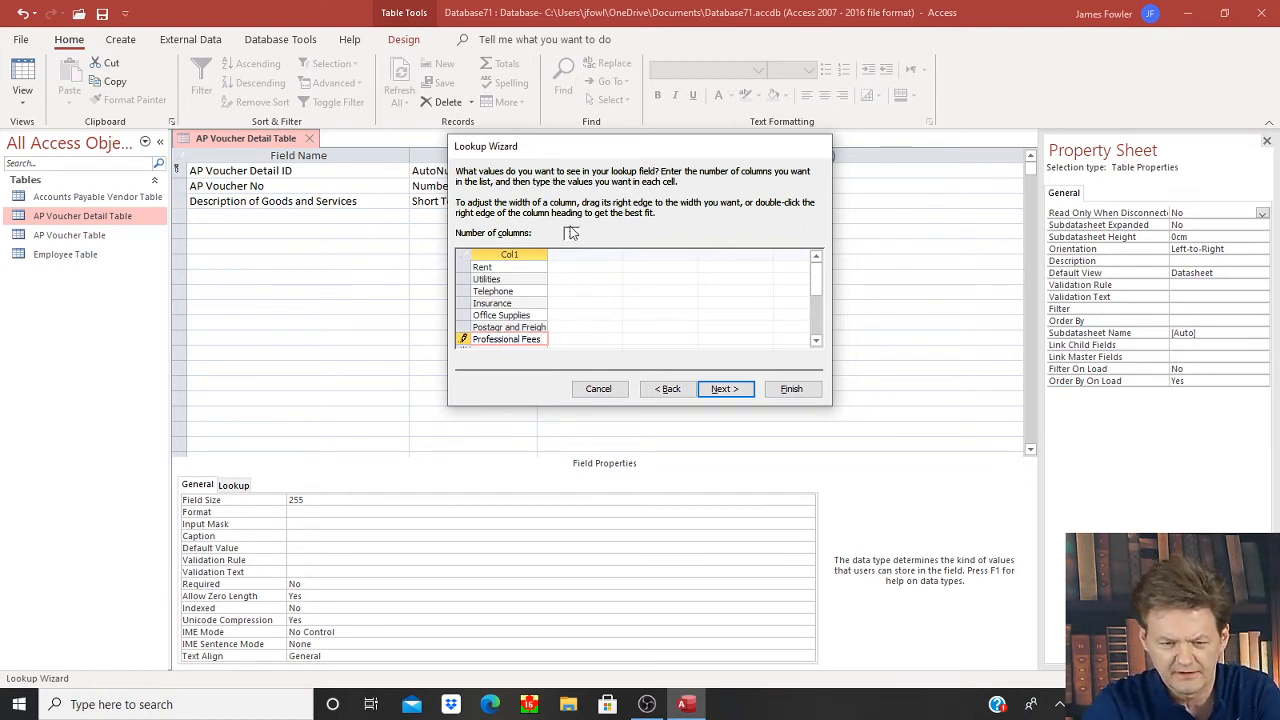
# - Widen the lookup column to fit its values, then limit entries to the list and finish the Lookup Wizard
pyautogui.moveTo(549, 255); pyautogui.dragTo(571, 257)
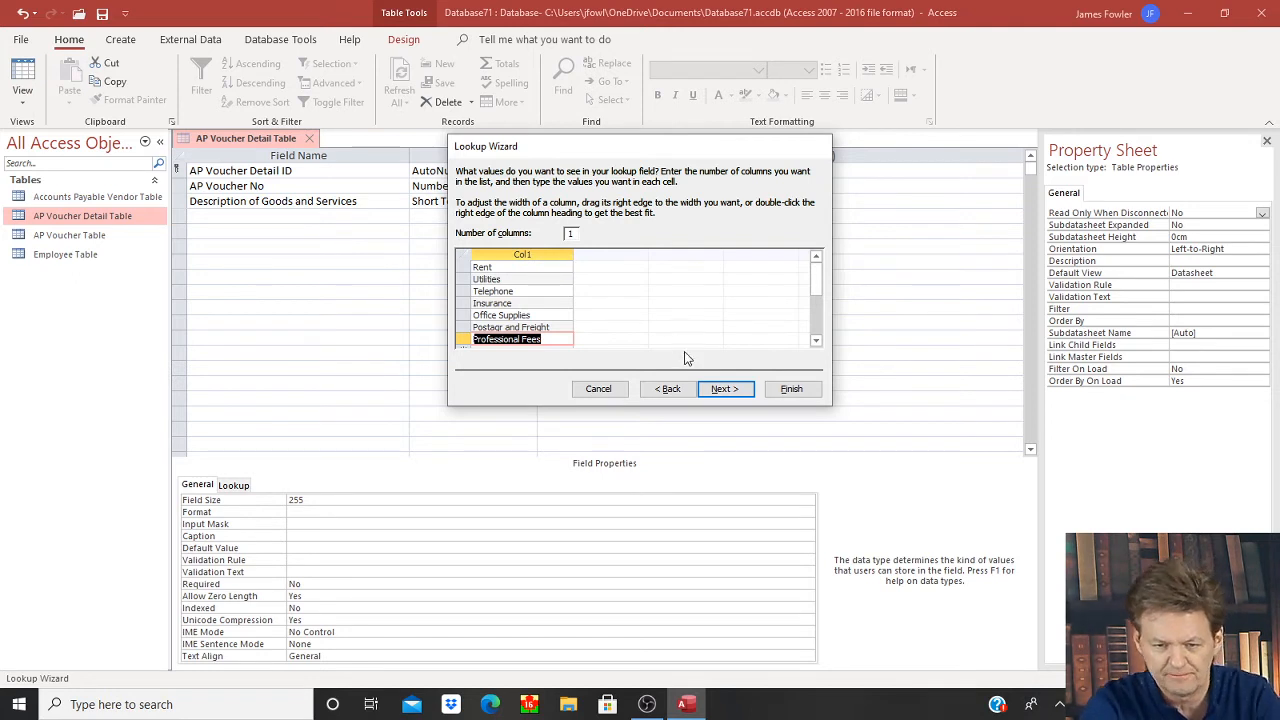
pyautogui.click(714, 388)
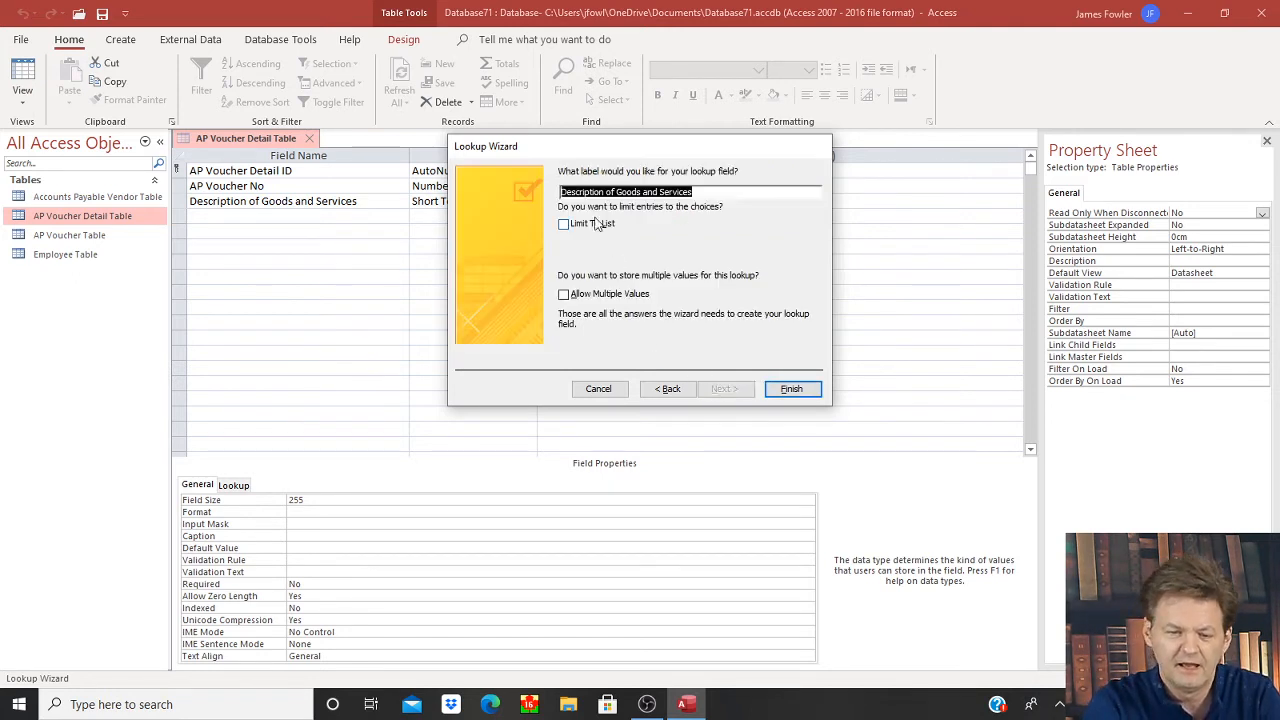
pyautogui.click(564, 226)
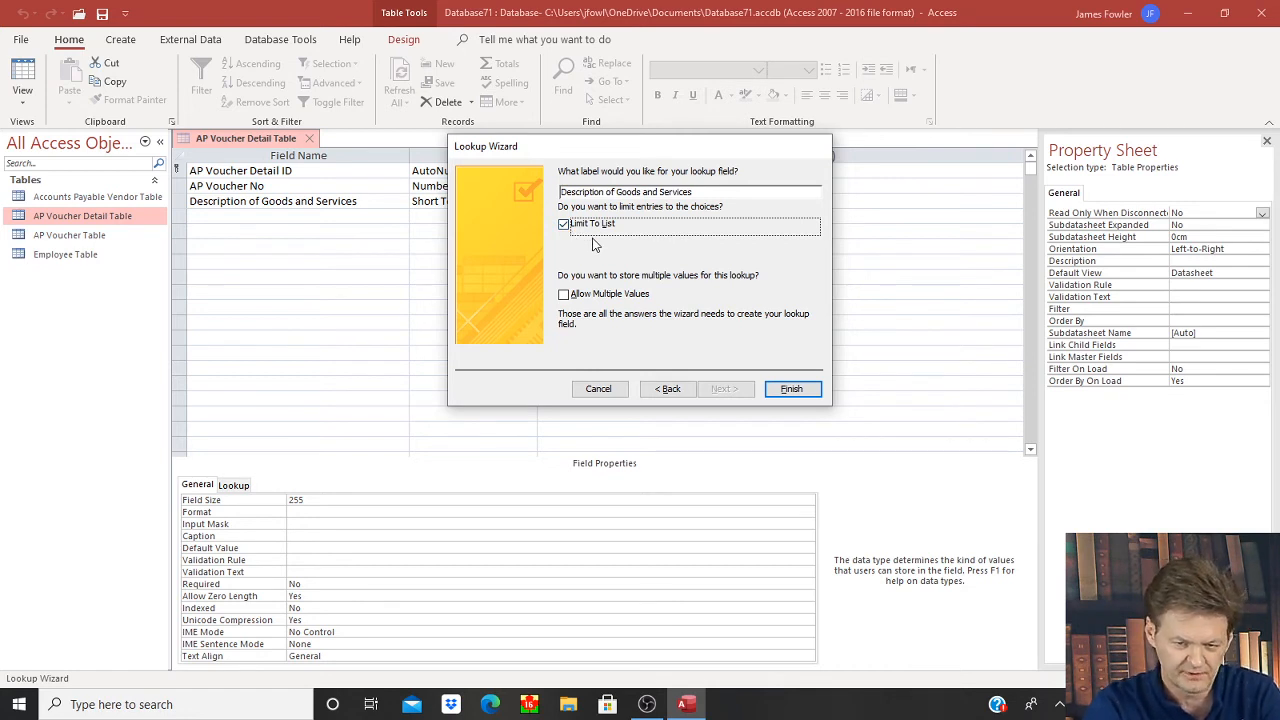
pyautogui.click(796, 388)
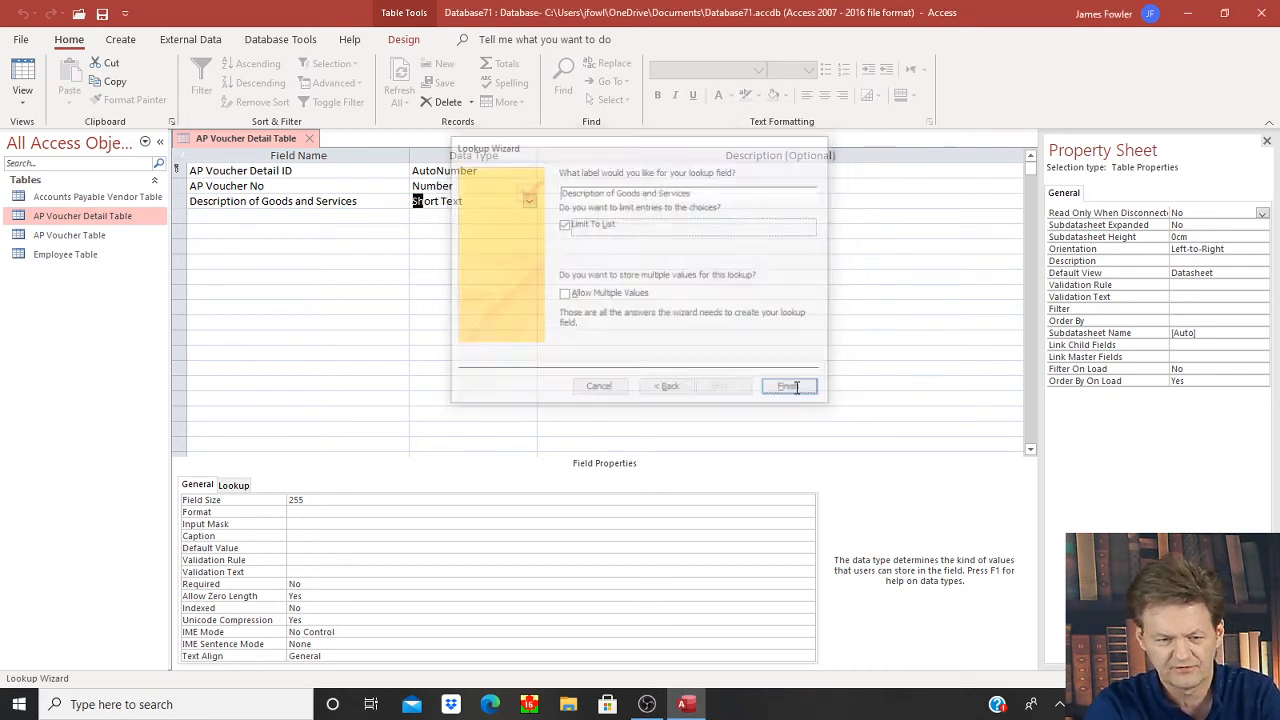
# - Add a Quantity field with the Number data type below Description of Goods and Services
pyautogui.click(361, 220)
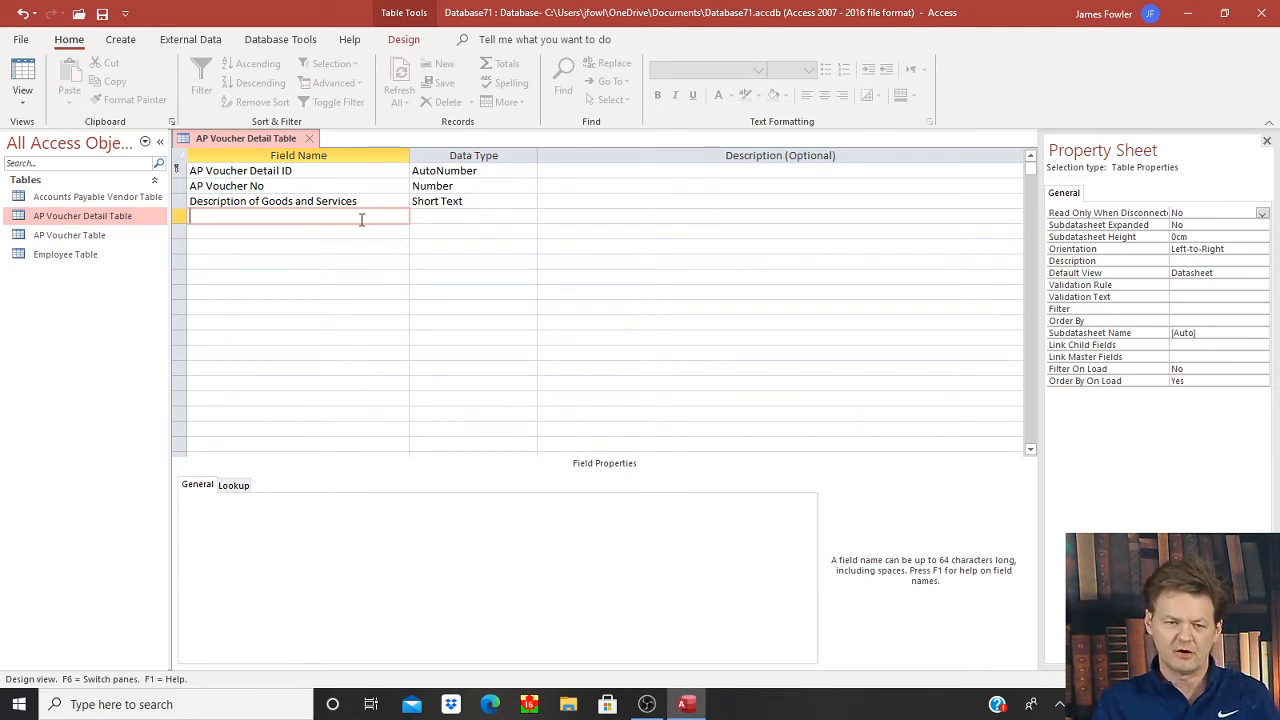
pyautogui.write('Q')
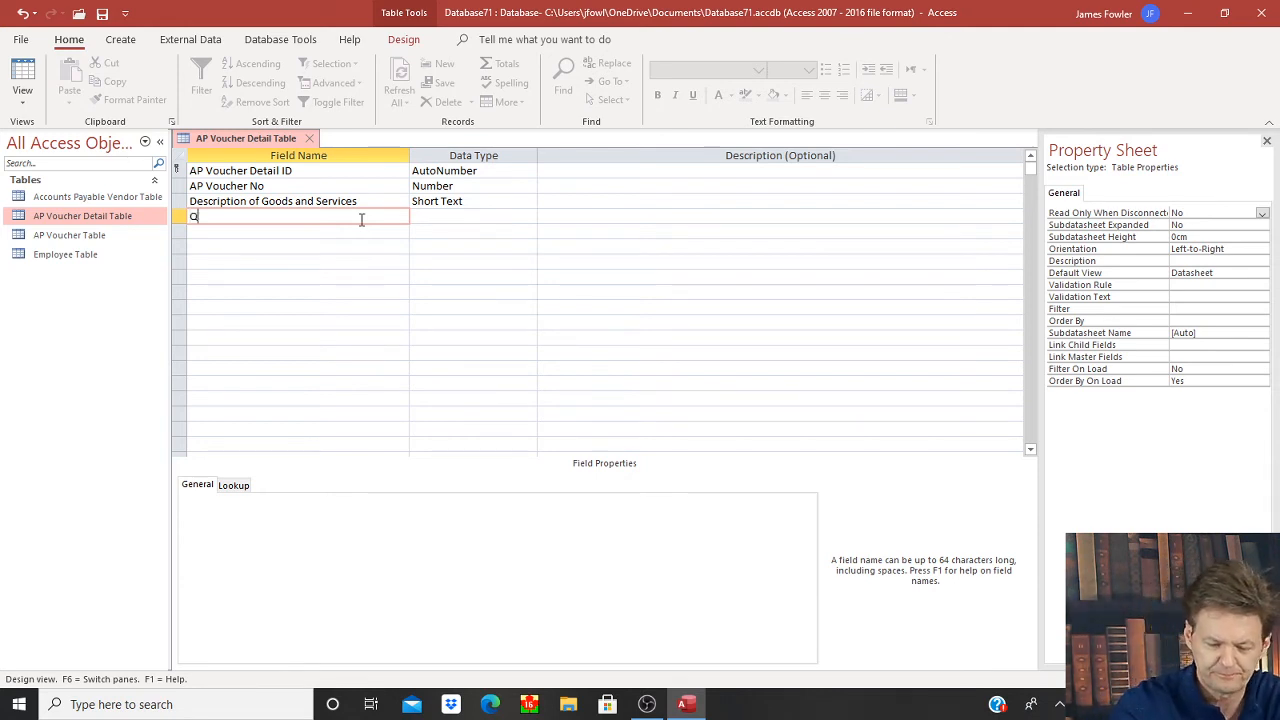
pyautogui.write('uantity')
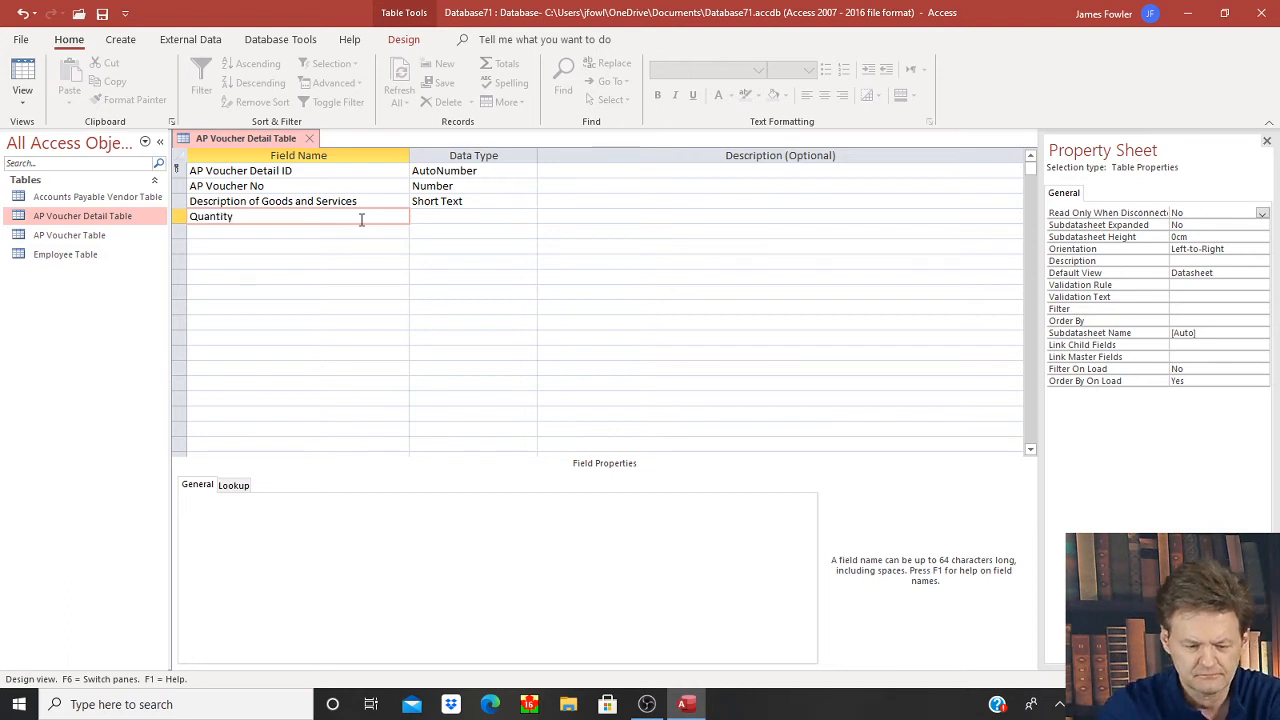
pyautogui.press('Tab')
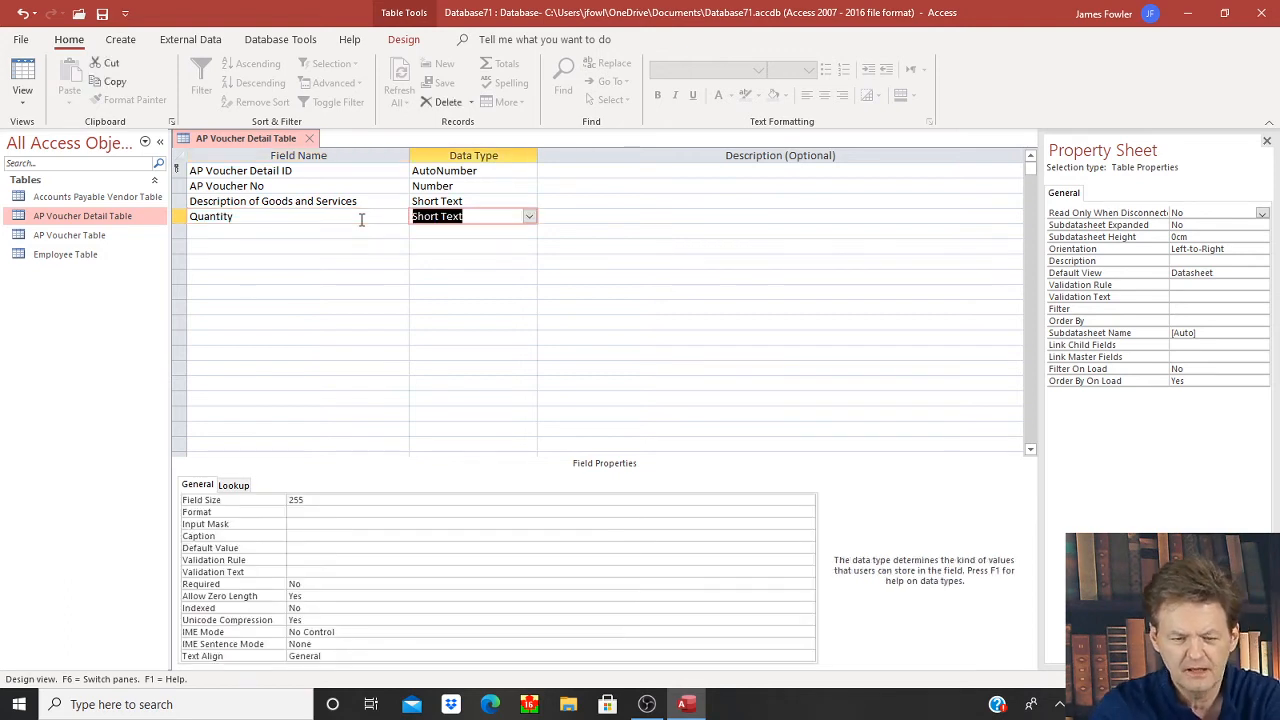
pyautogui.click(528, 216)
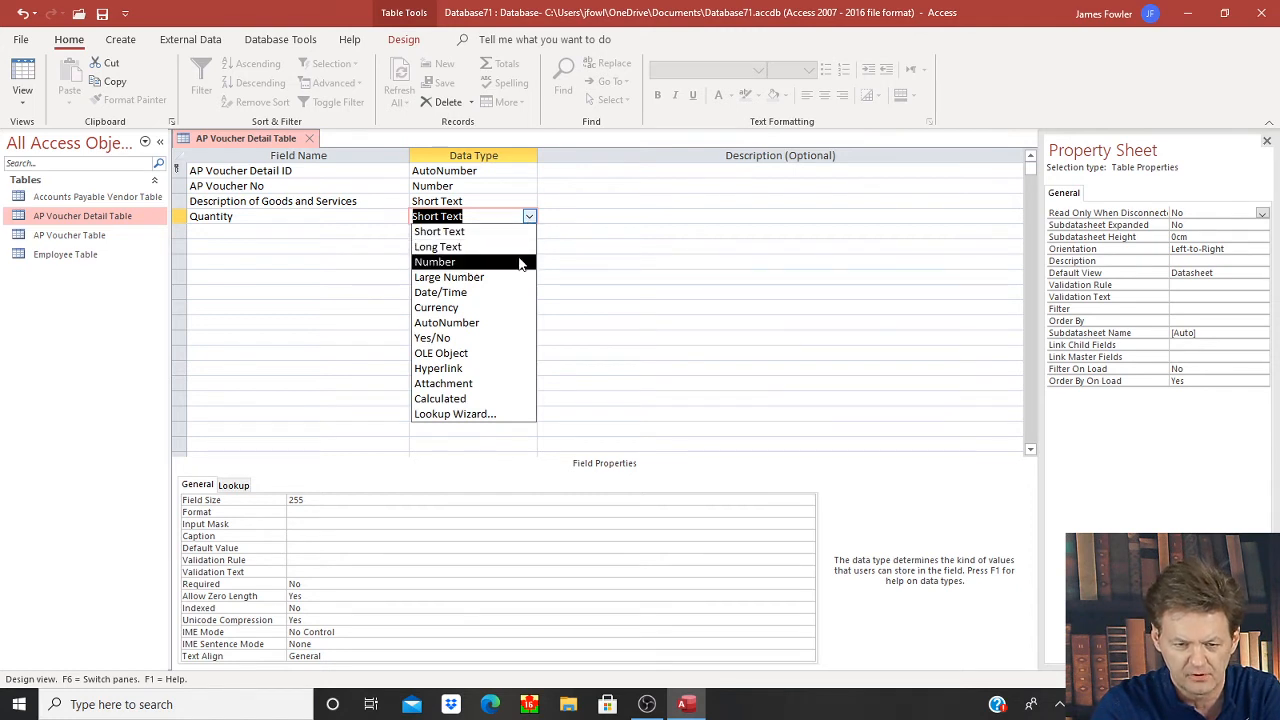
pyautogui.click(520, 261)
# - Add an Amount field with the Currency data type below Quantity
pyautogui.click(397, 232)
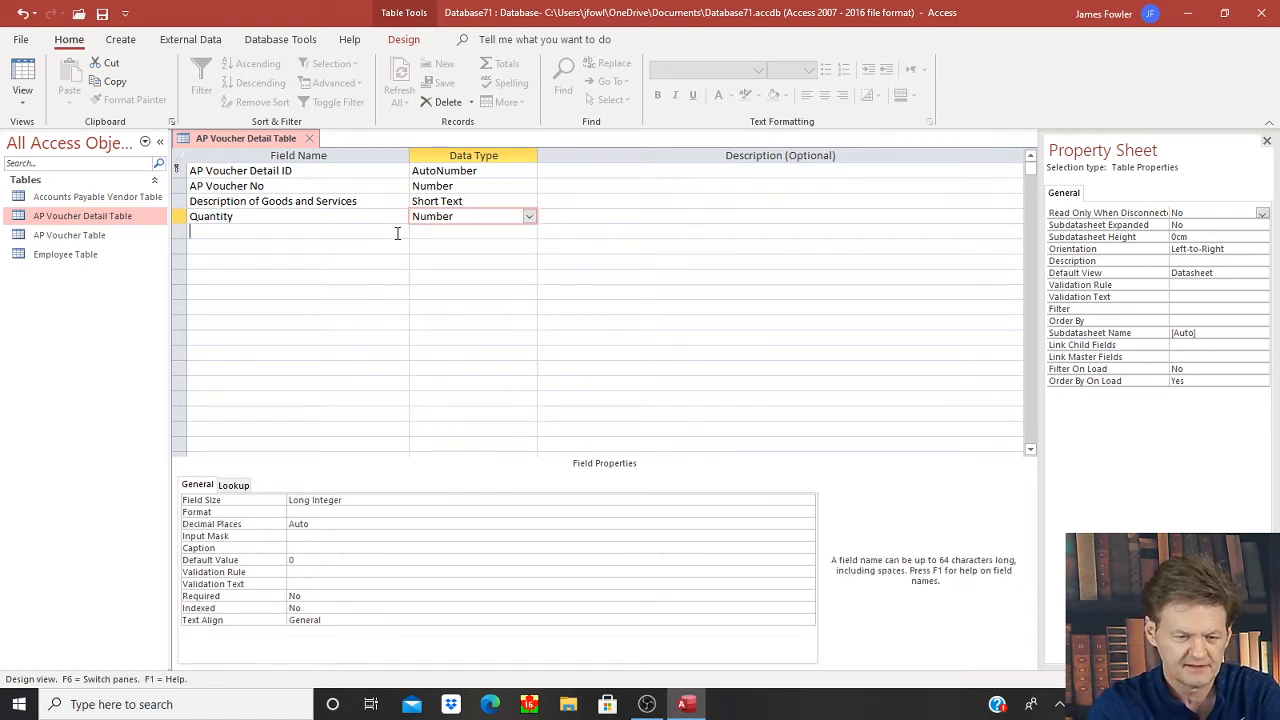
pyautogui.write('Am')
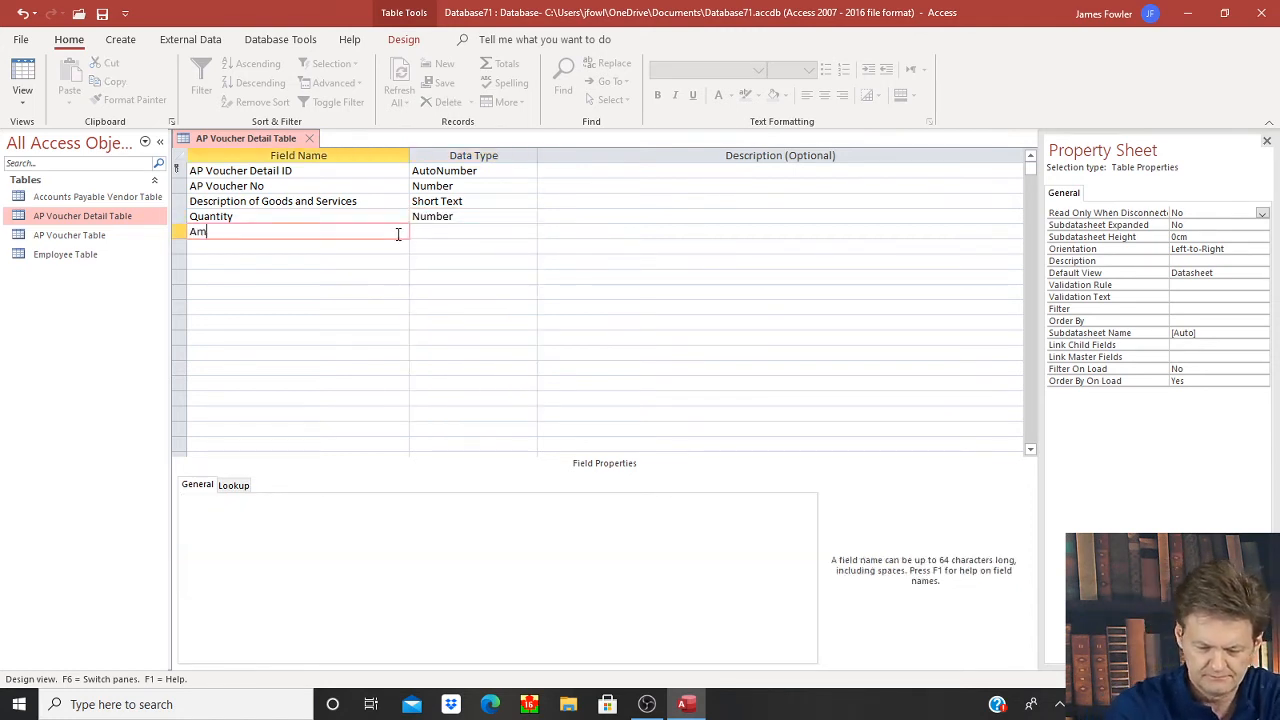
pyautogui.write('ount')
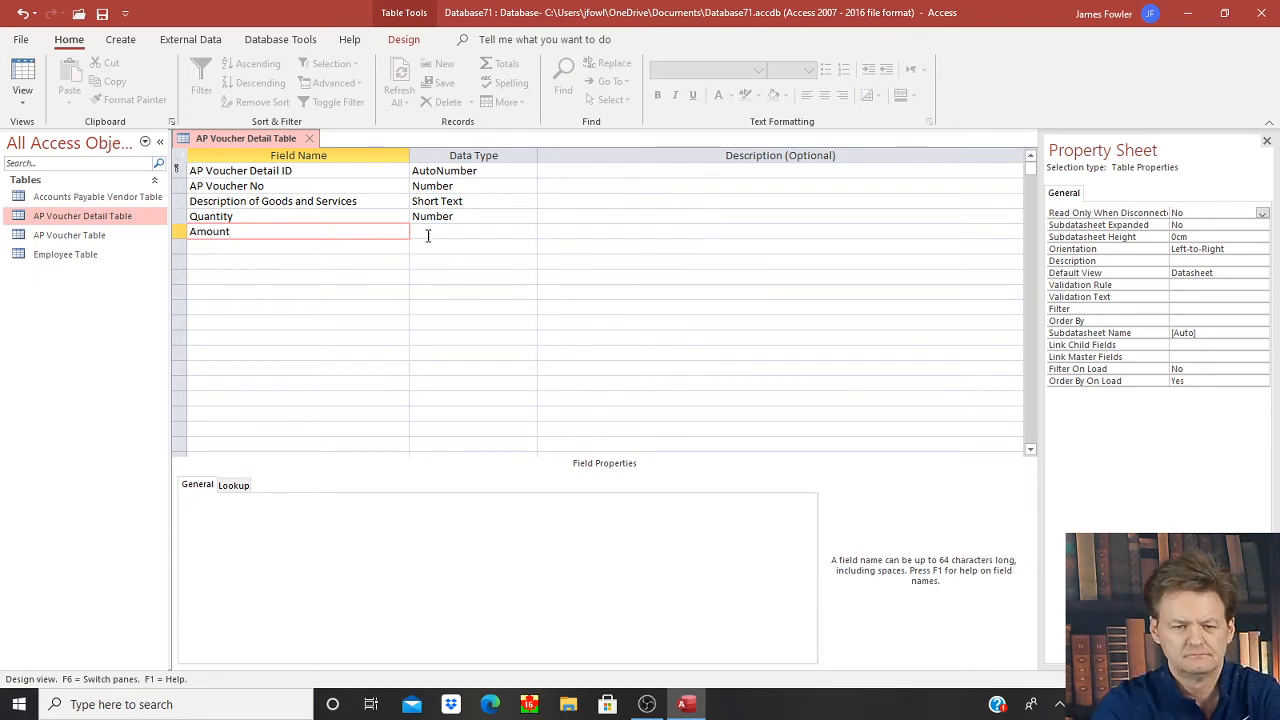
pyautogui.click(439, 231)
pyautogui.click(529, 231)
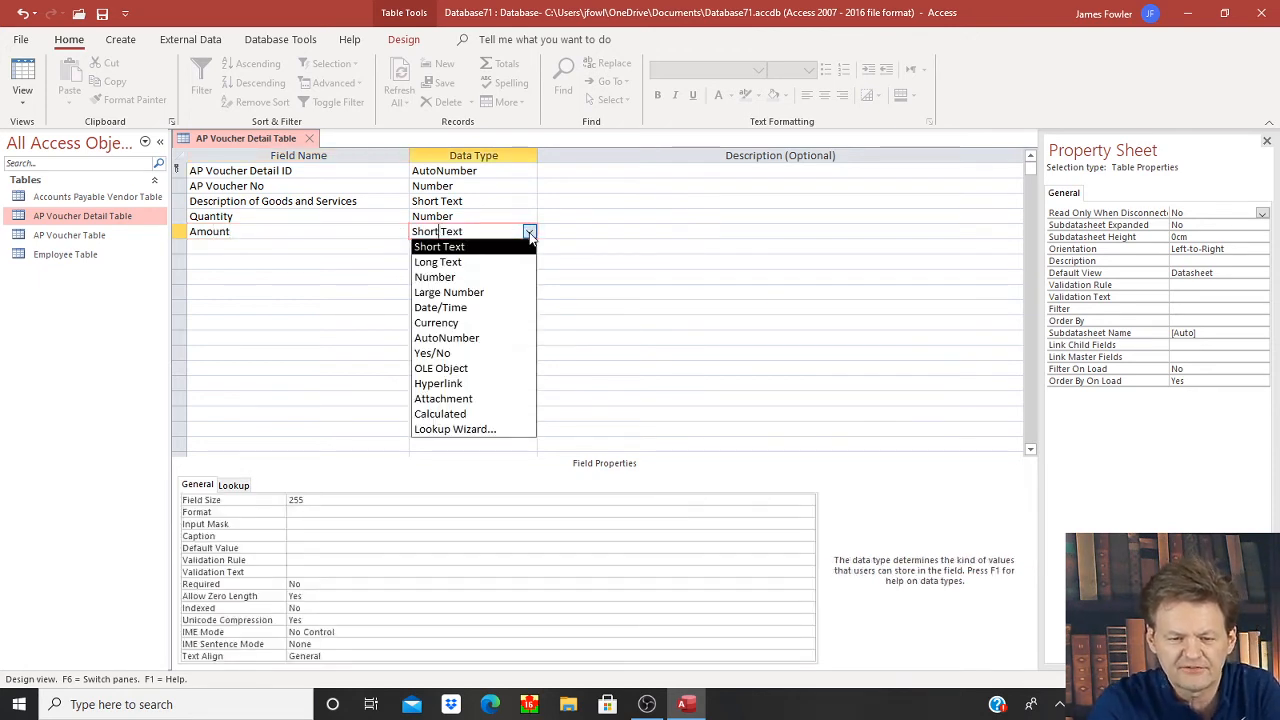
pyautogui.click(509, 322)
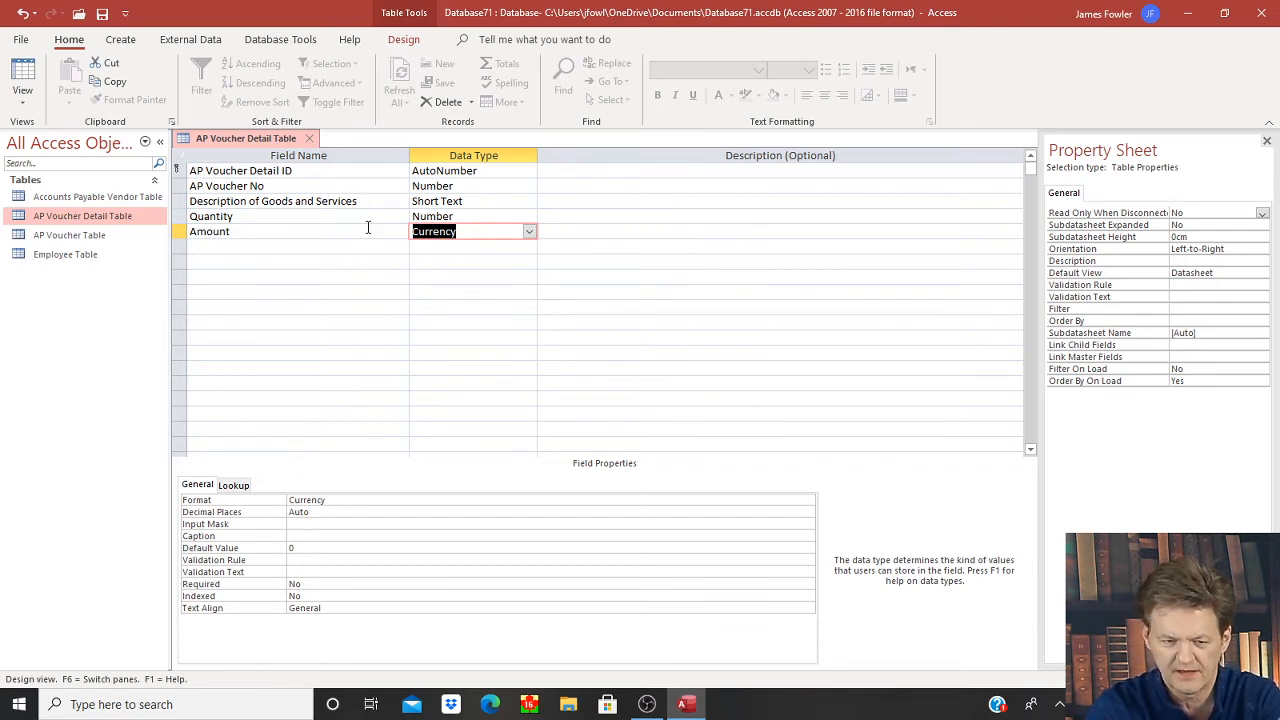
# - Save the AP Voucher Detail Table design and close the table
pyautogui.rightClick(249, 142)
pyautogui.click(266, 153)
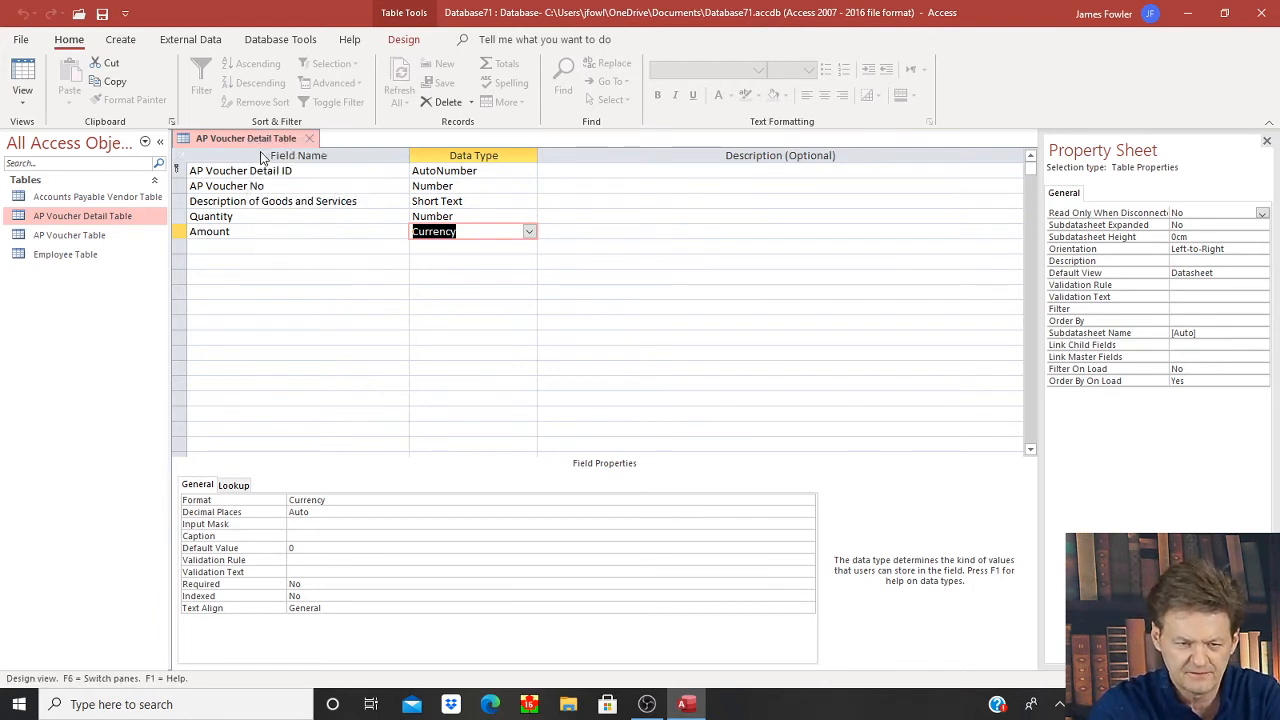
pyautogui.click(309, 139)
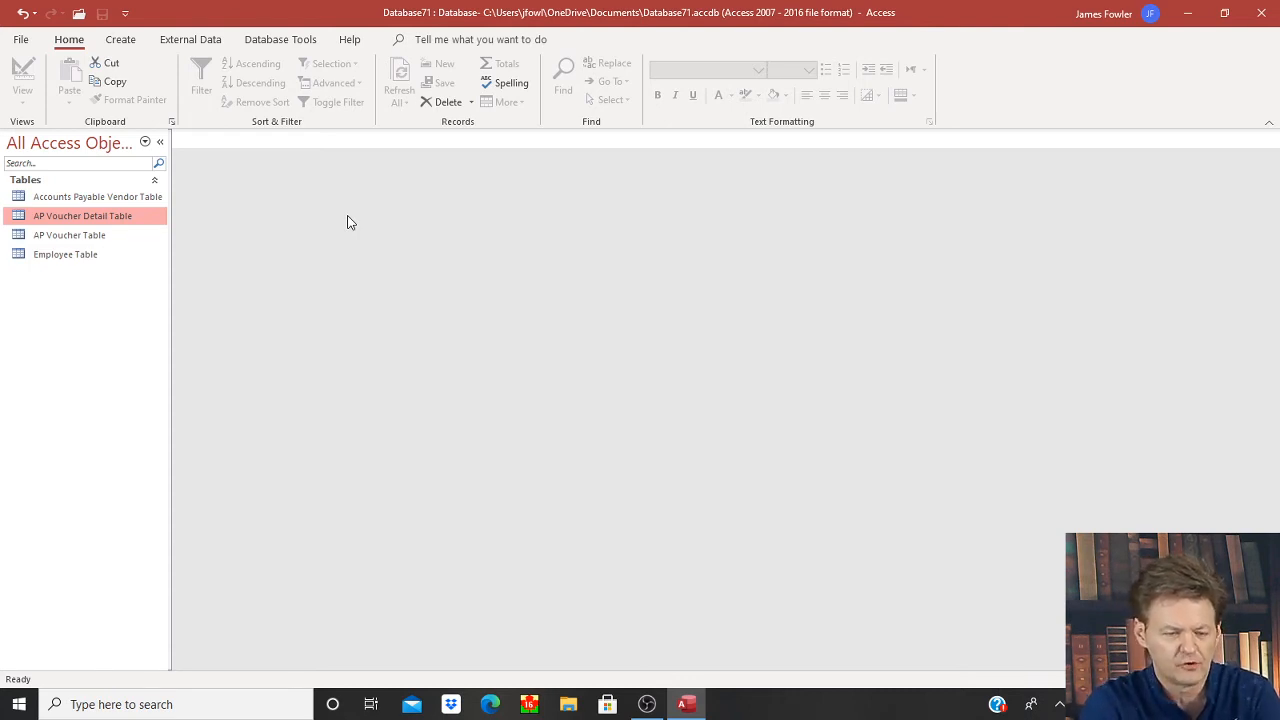
# - Start the Form Wizard based on the AP Voucher Table and include all of that table's fields
pyautogui.click(104, 240)
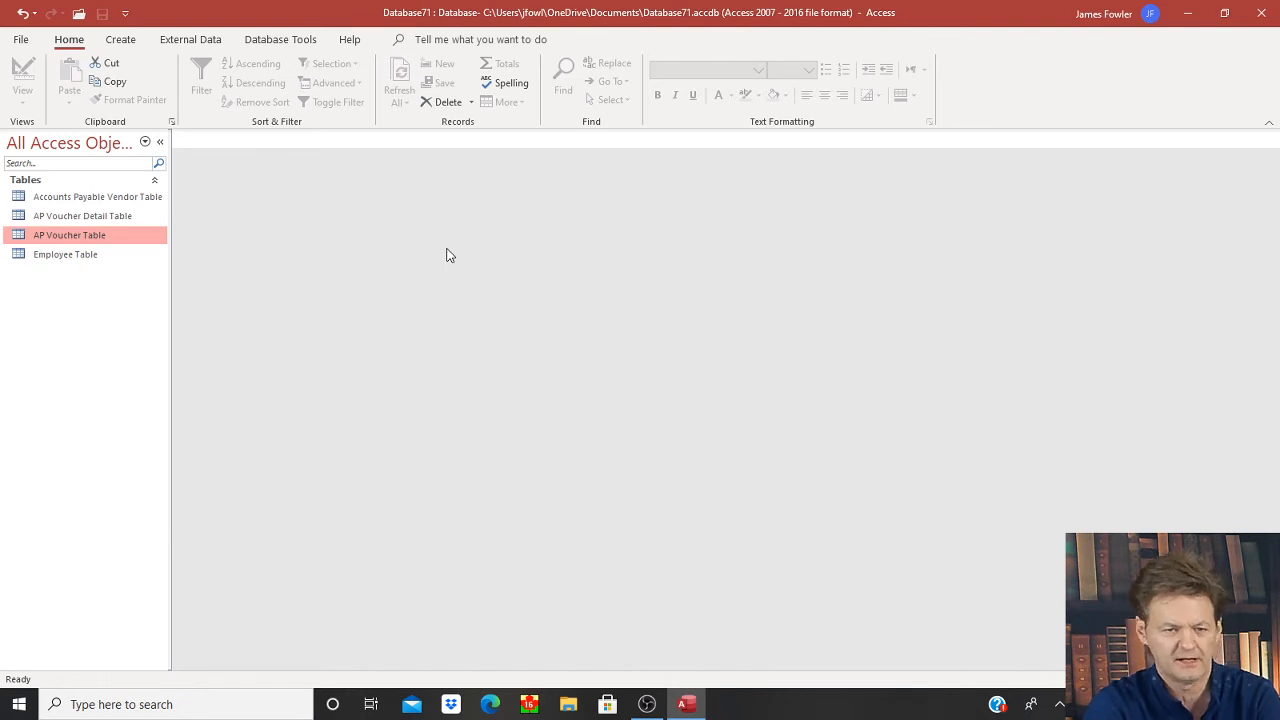
pyautogui.click(126, 42)
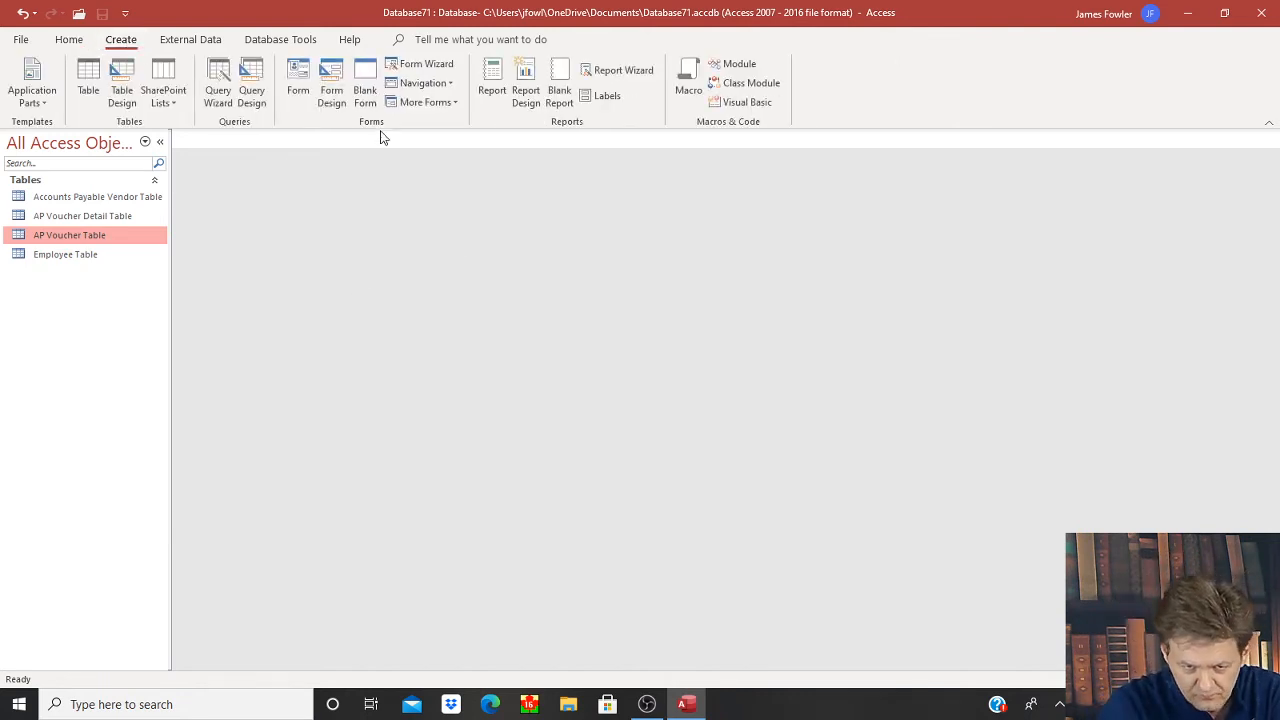
pyautogui.click(418, 67)
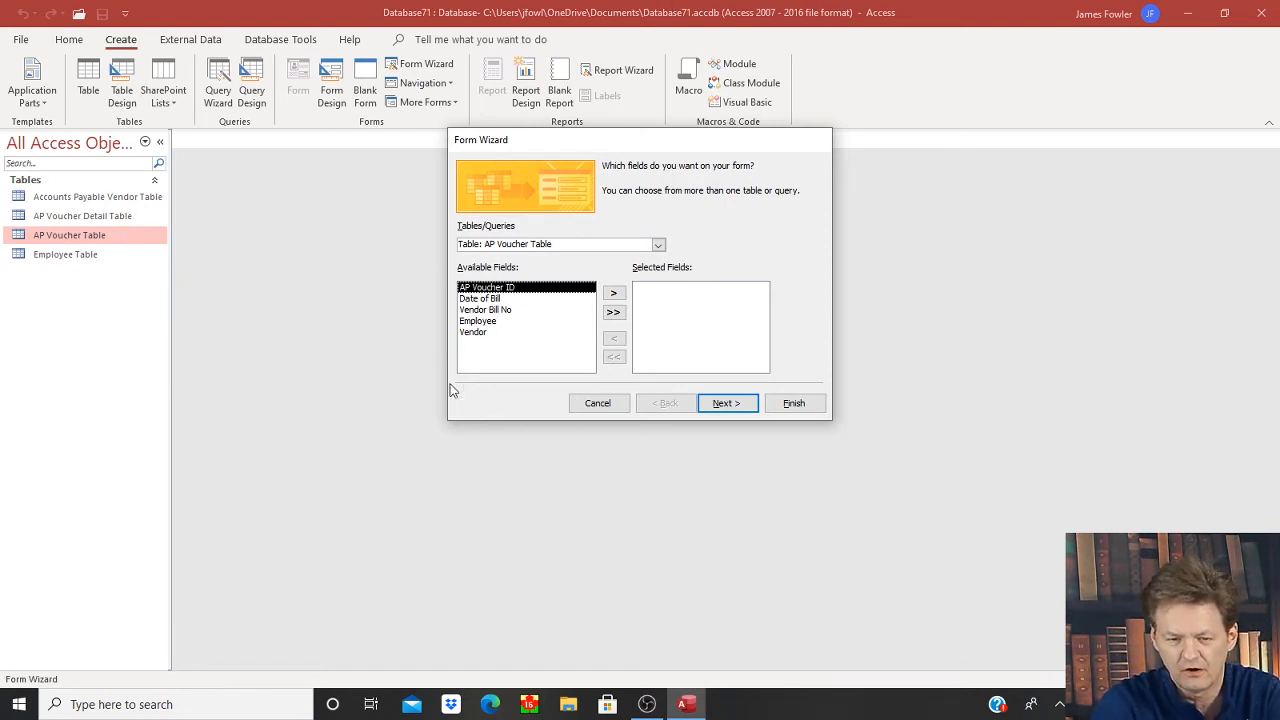
pyautogui.click(613, 314)
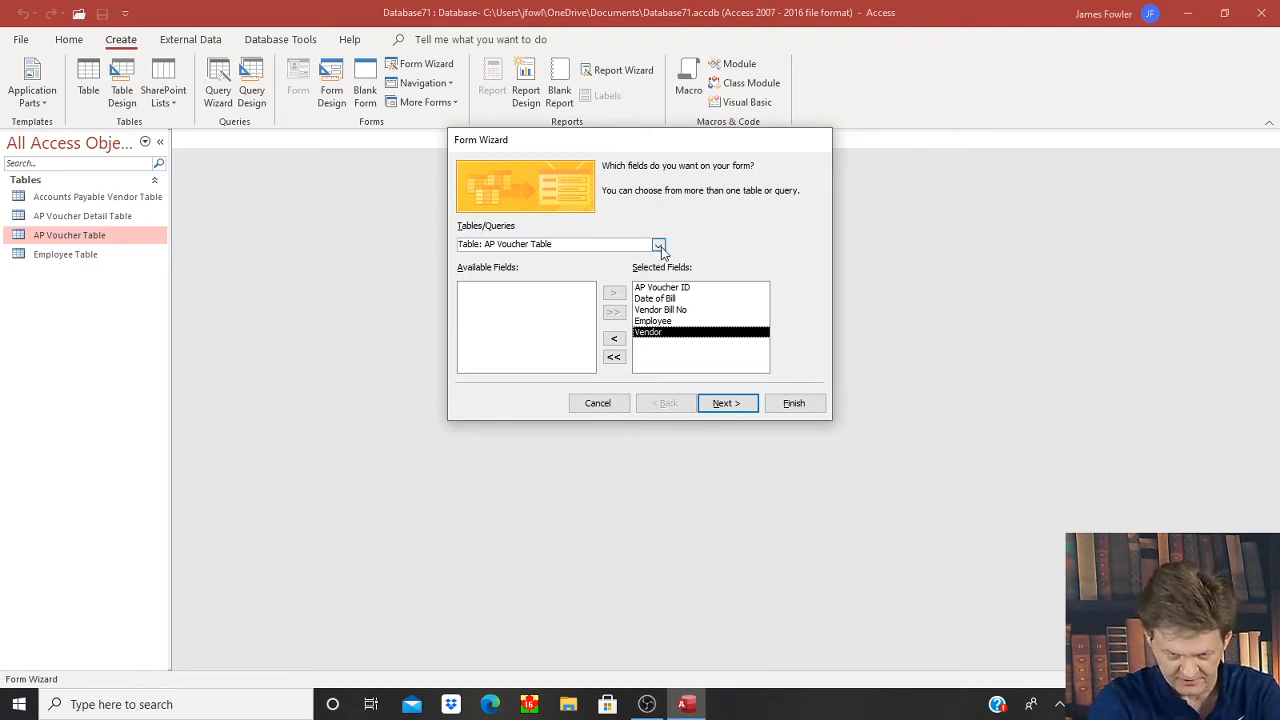
# - Add Description of Goods and Services, Quantity and Amount from the AP Voucher Detail Table to the form's fields
pyautogui.click(659, 246)
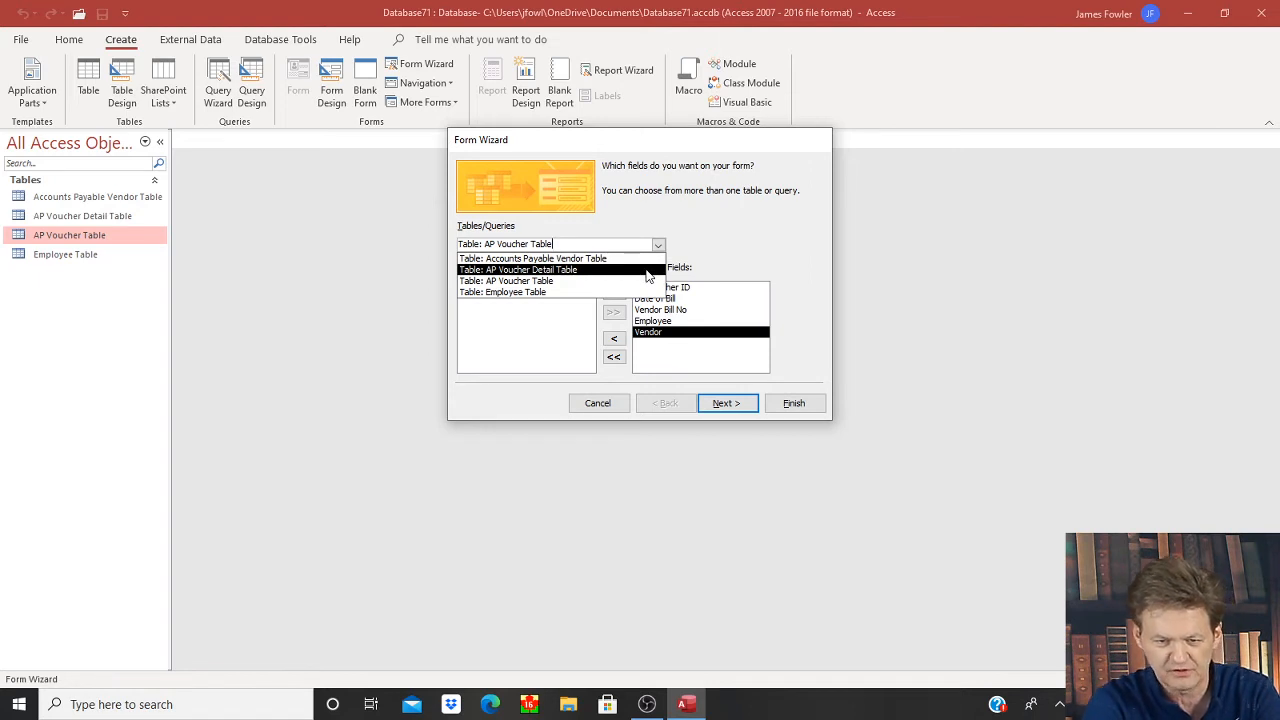
pyautogui.click(600, 270)
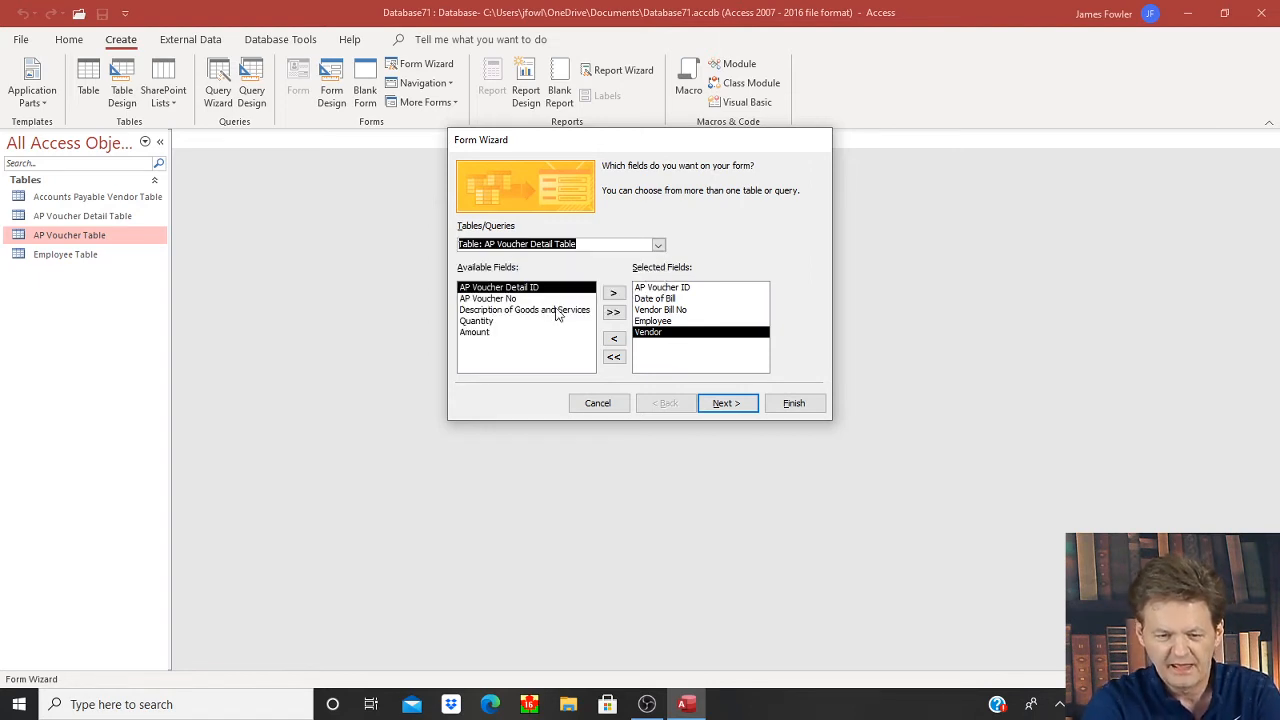
pyautogui.click(546, 312)
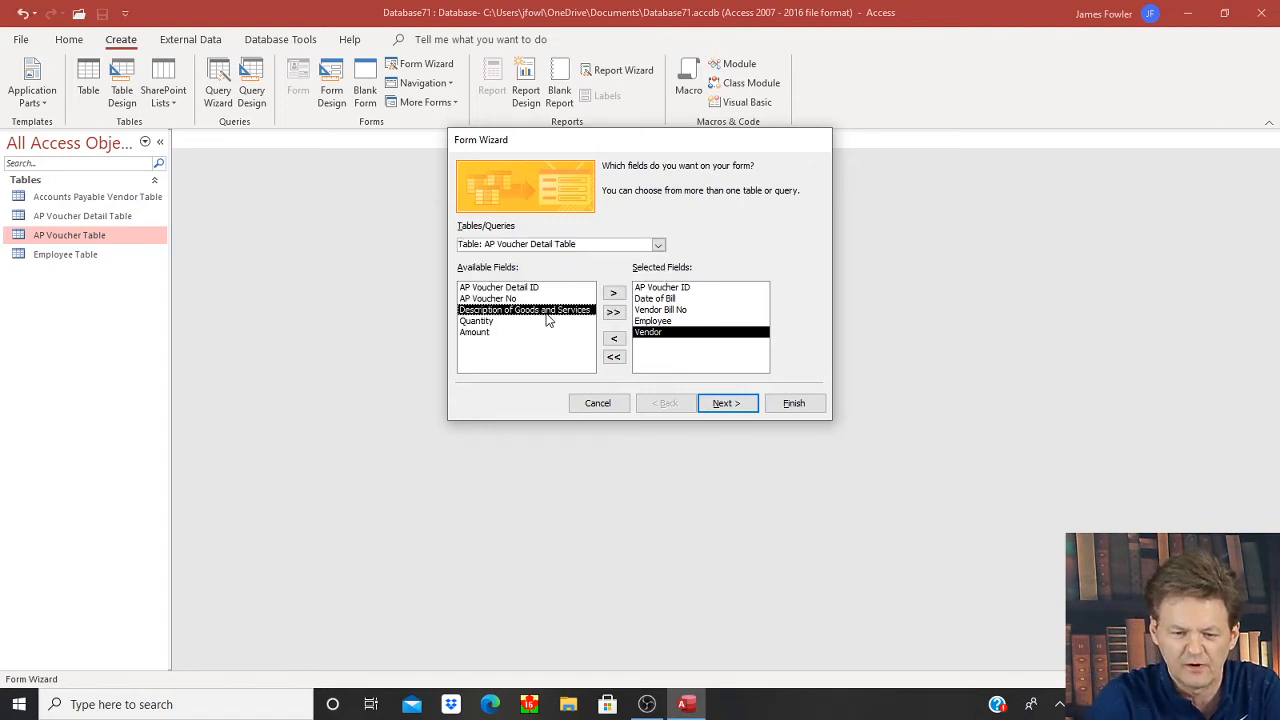
pyautogui.click(613, 294)
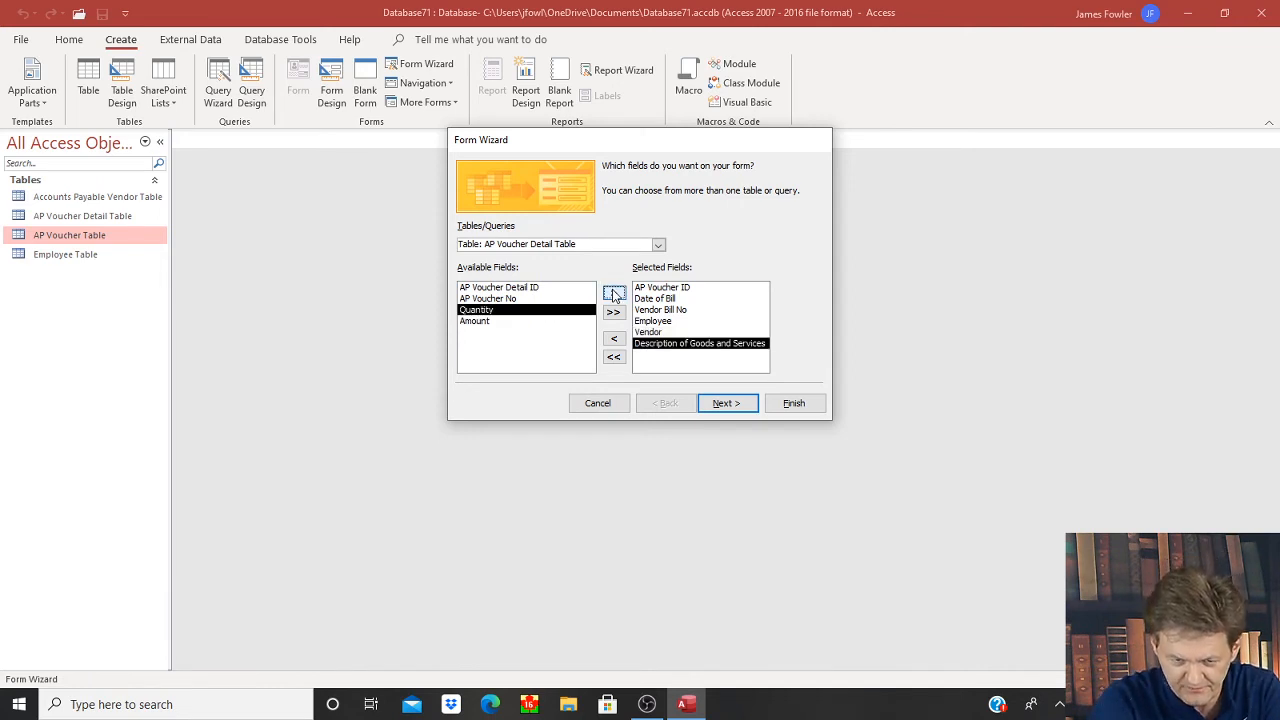
pyautogui.click(613, 294)
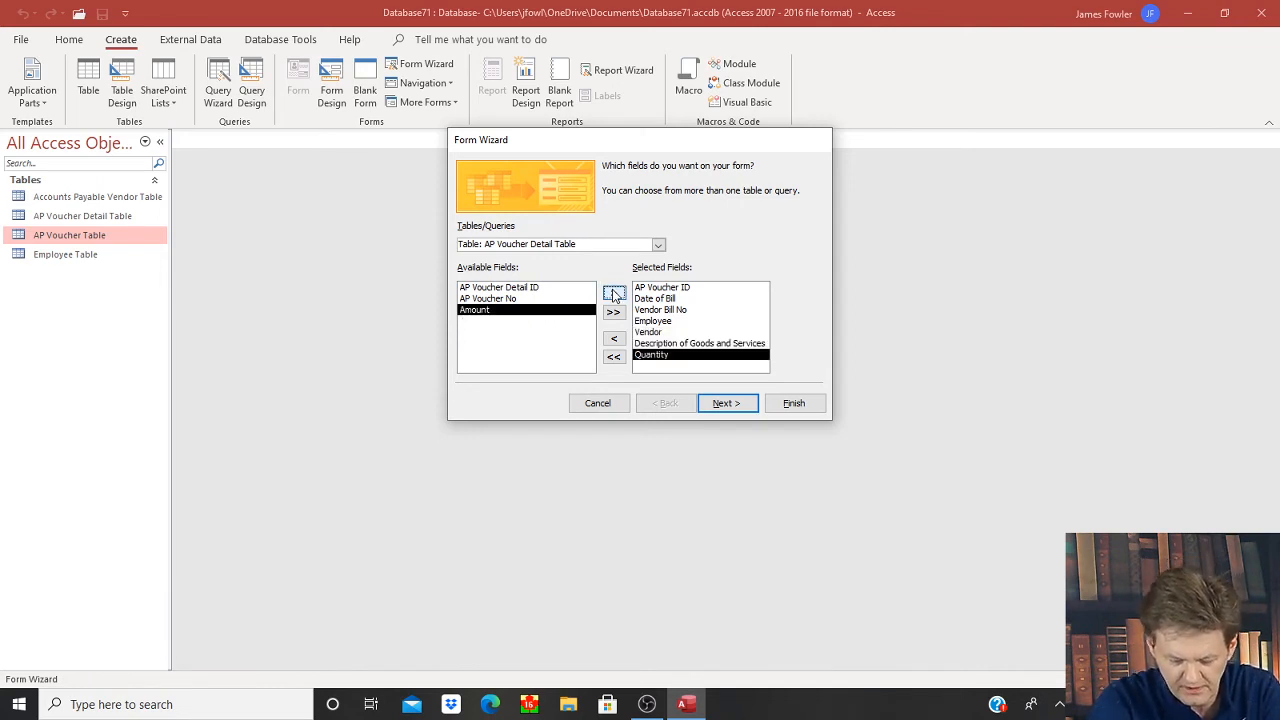
pyautogui.click(613, 294)
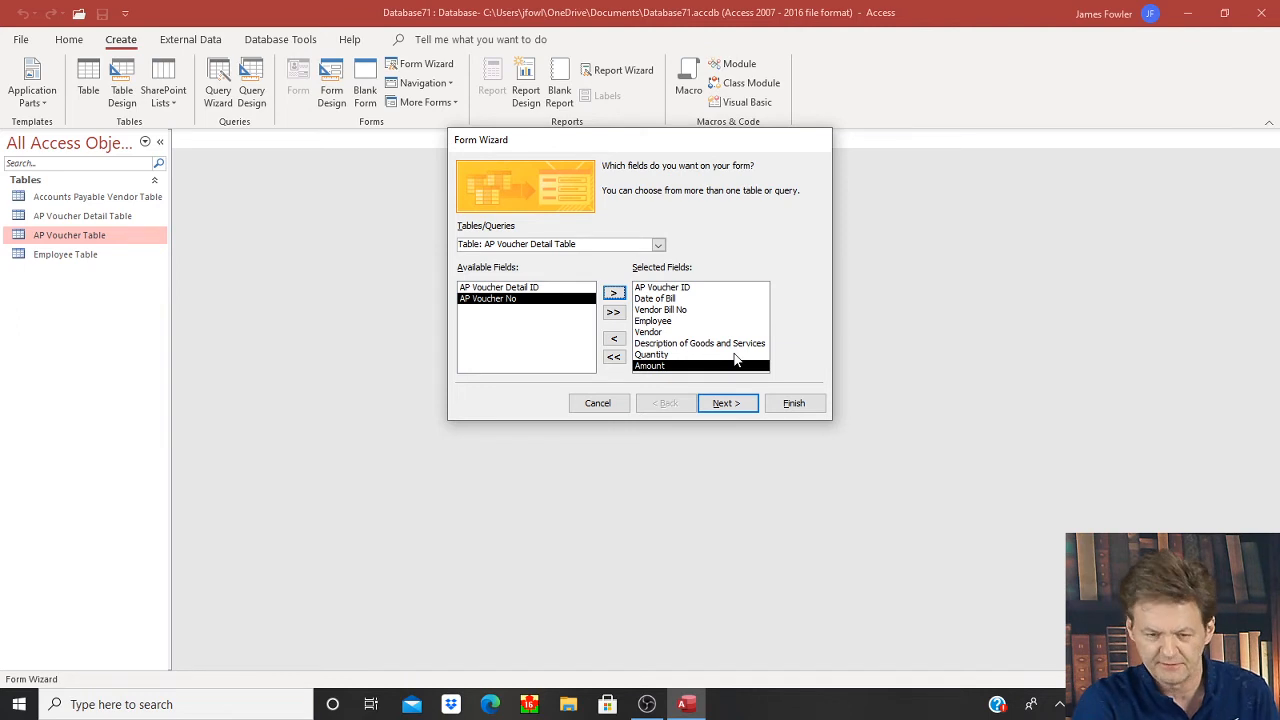
# - Keep the data viewed by AP Voucher Table as a form with subform, using the Datasheet subform layout
pyautogui.click(743, 403)
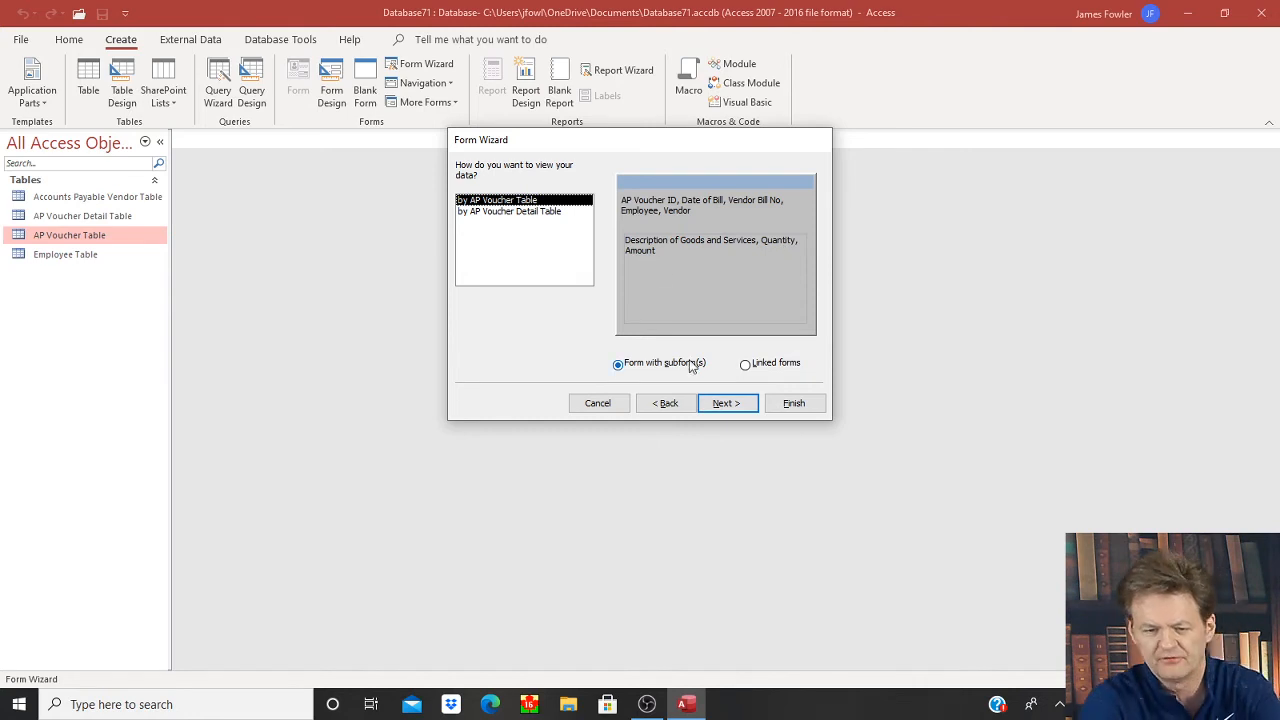
pyautogui.click(727, 406)
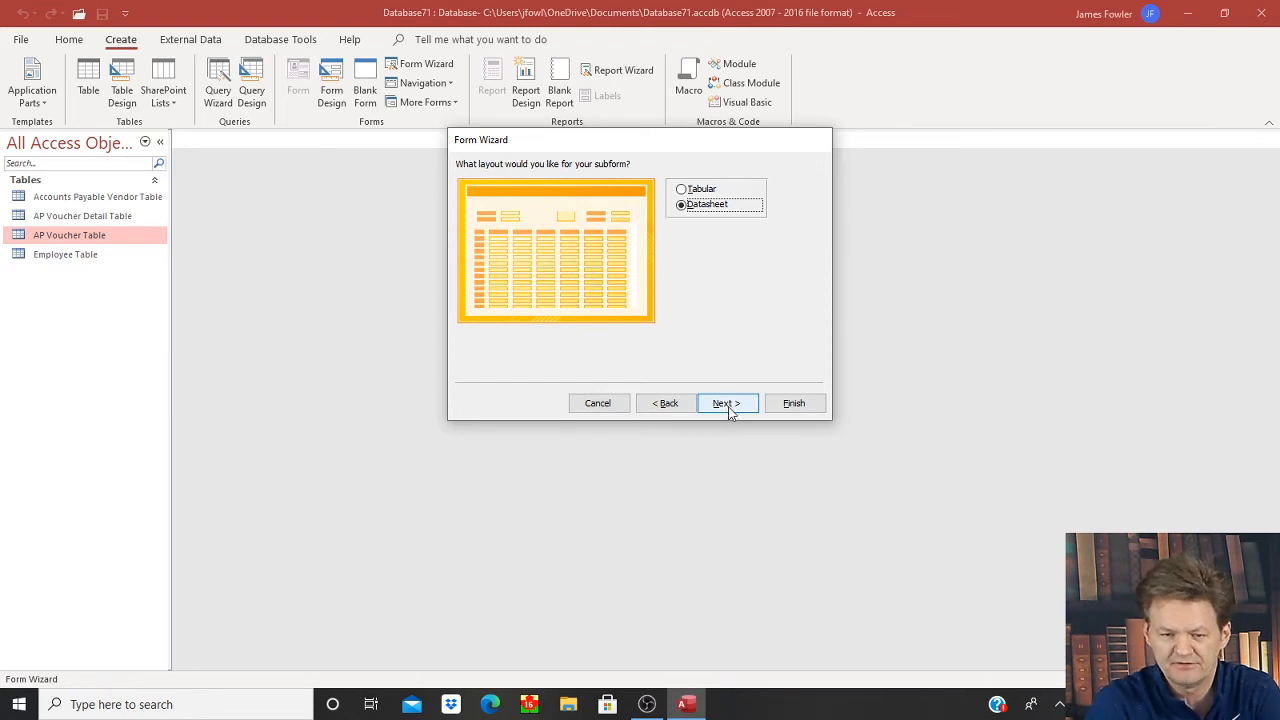
pyautogui.click(730, 411)
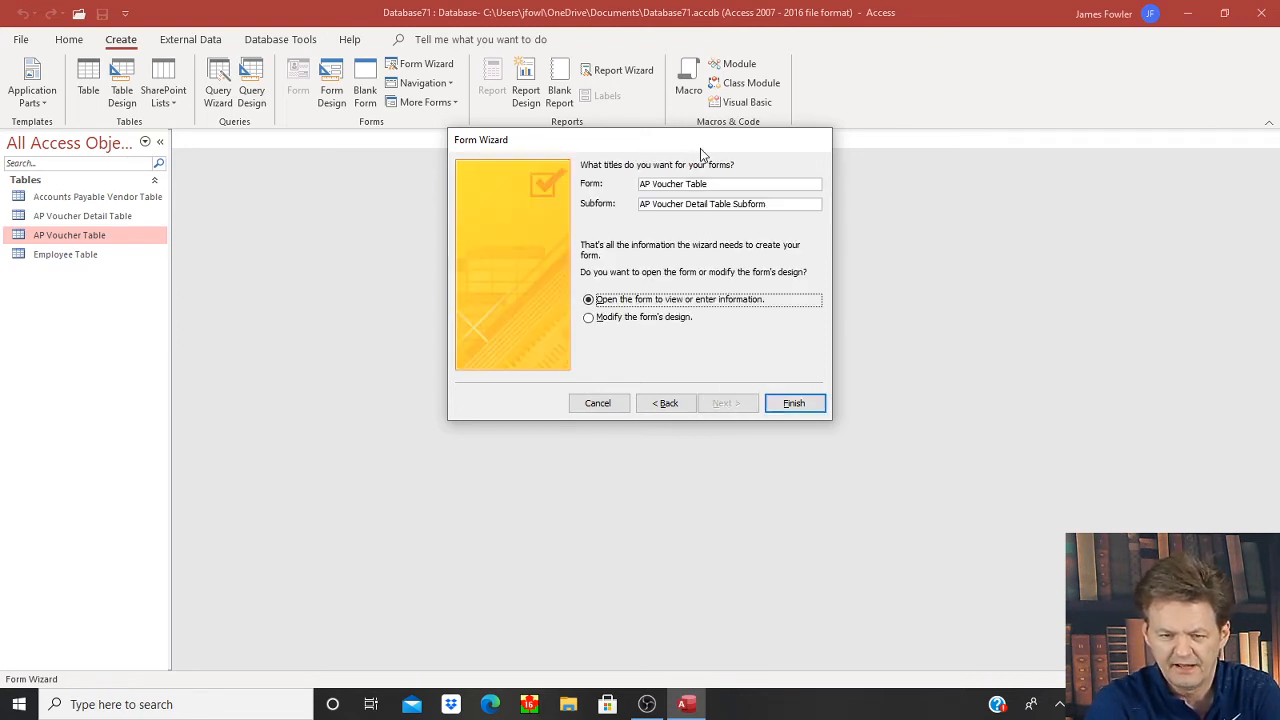
# - Title the main form Accounts Payable Form and finish the wizard, opening the form to view or enter information
pyautogui.click(732, 183)
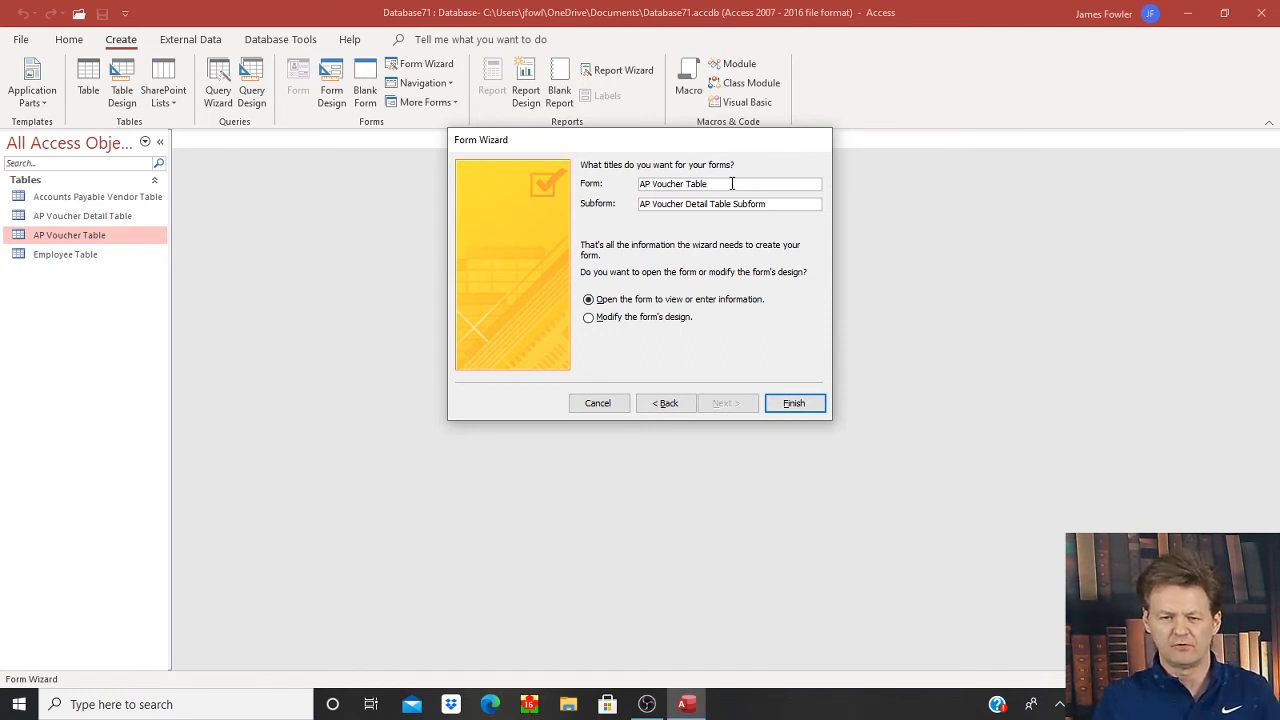
pyautogui.press('BackSpace')
pyautogui.press('BackSpace')
pyautogui.press('BackSpace')
pyautogui.press('BackSpace')
pyautogui.press('BackSpace')
pyautogui.press('BackSpace')
pyautogui.press('BackSpace')
pyautogui.press('BackSpace')
pyautogui.press('BackSpace')
pyautogui.press('BackSpace')
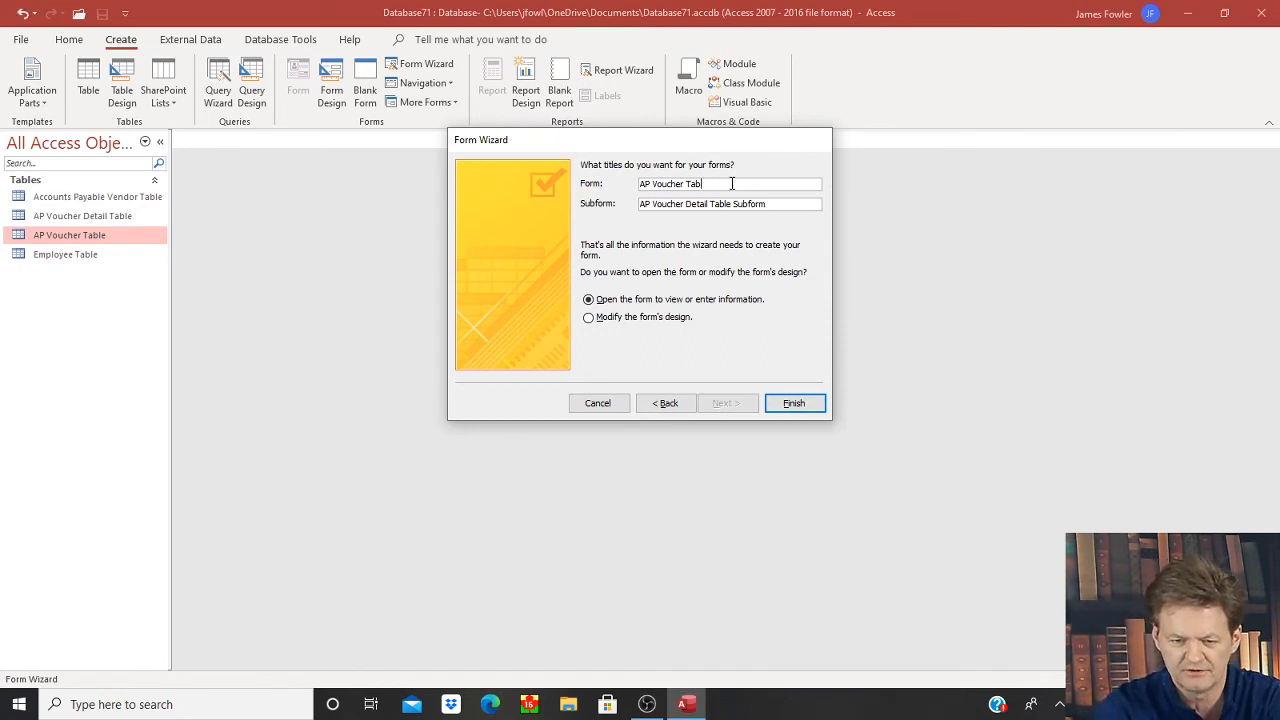
pyautogui.press('BackSpace')
pyautogui.press('BackSpace')
pyautogui.press('BackSpace')
pyautogui.press('BackSpace')
pyautogui.press('BackSpace')
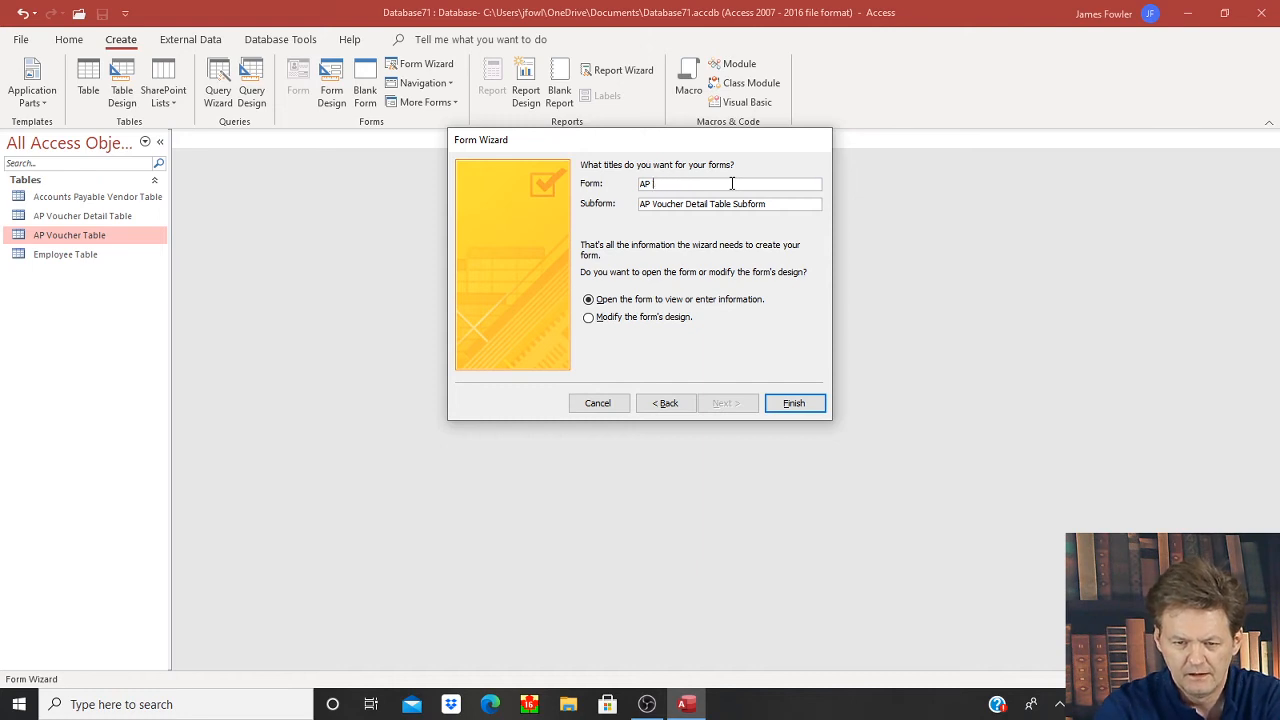
pyautogui.write('cc')
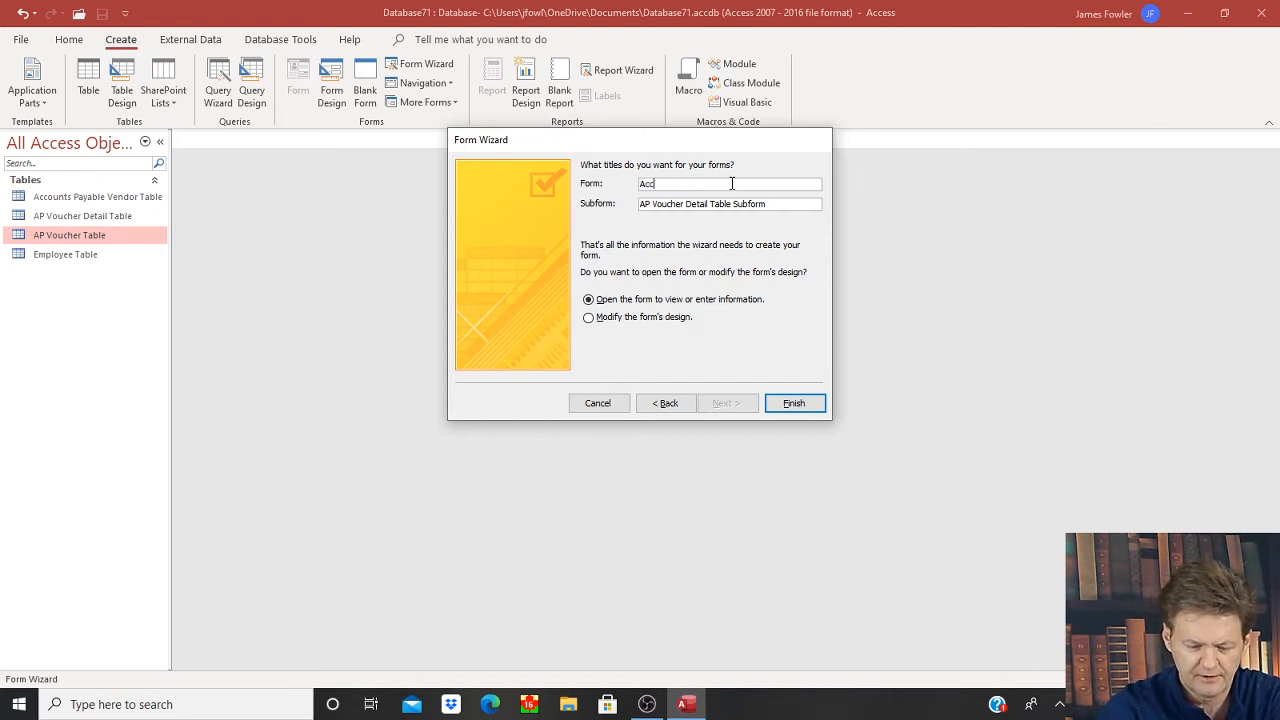
pyautogui.write('ounts ')
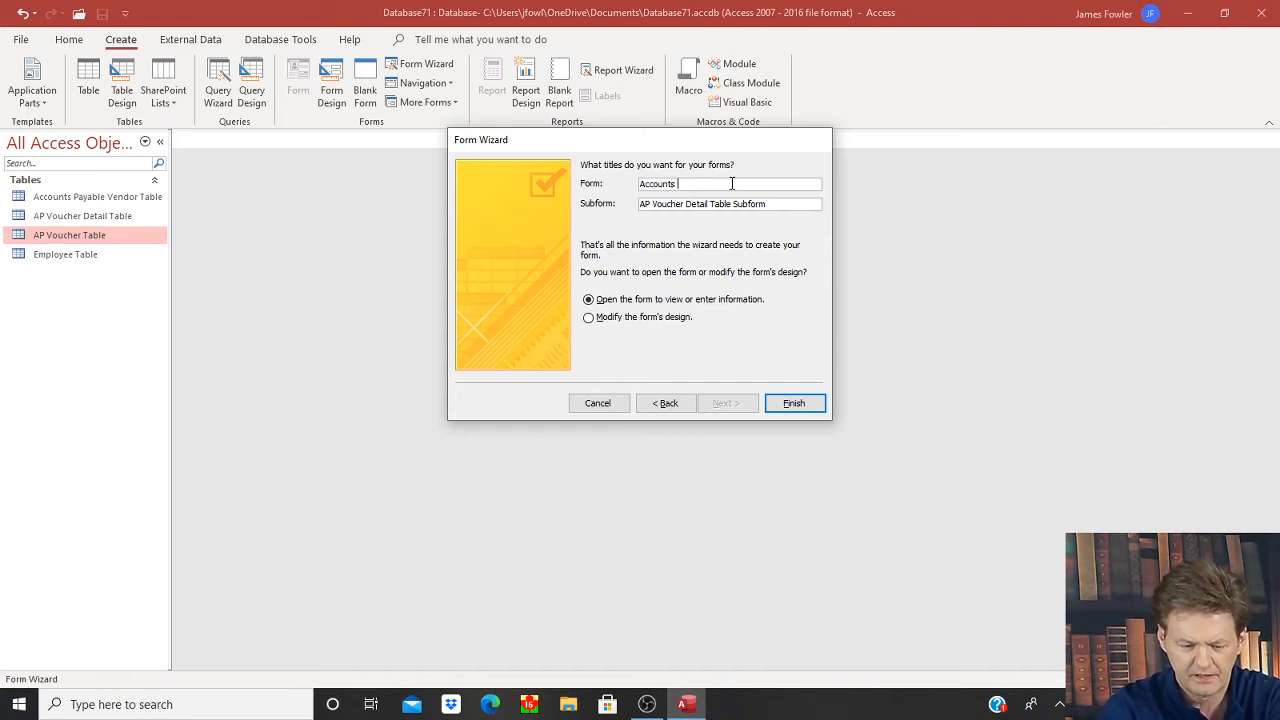
pyautogui.write('Payable')
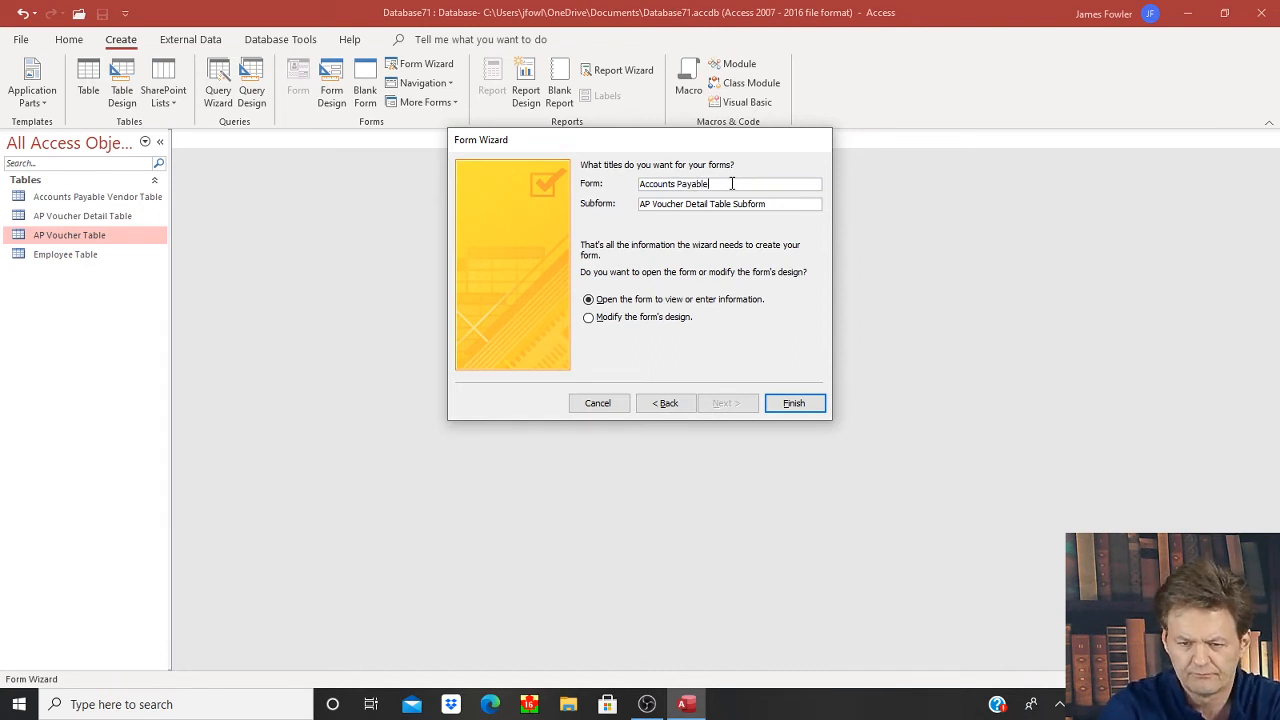
pyautogui.write(' Form')
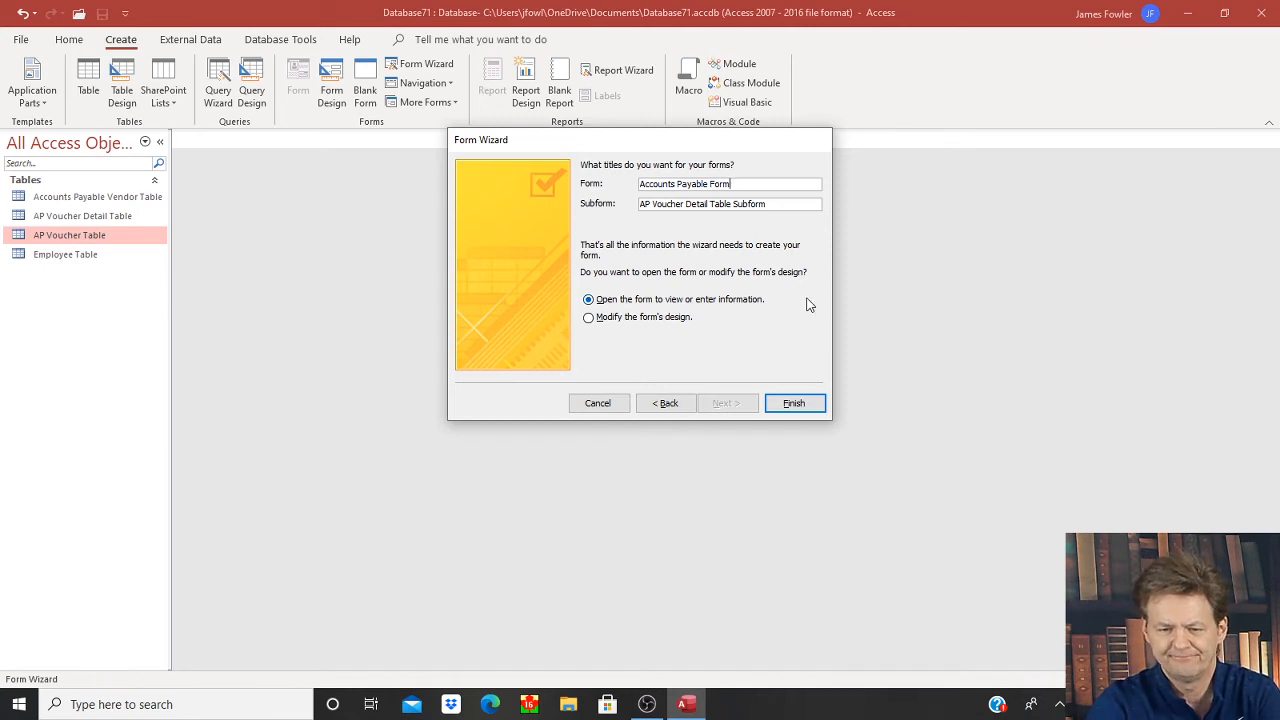
pyautogui.click(803, 406)
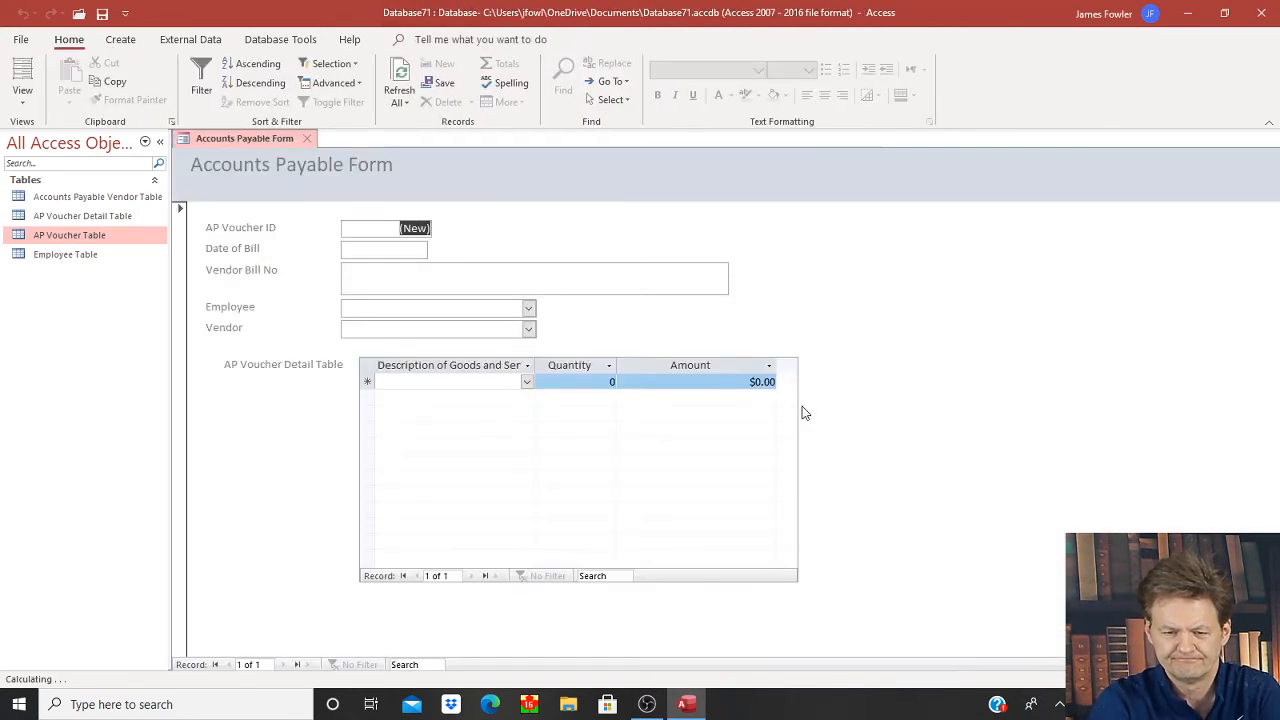
# - Save the Accounts Payable Form and close it
pyautogui.rightClick(256, 140)
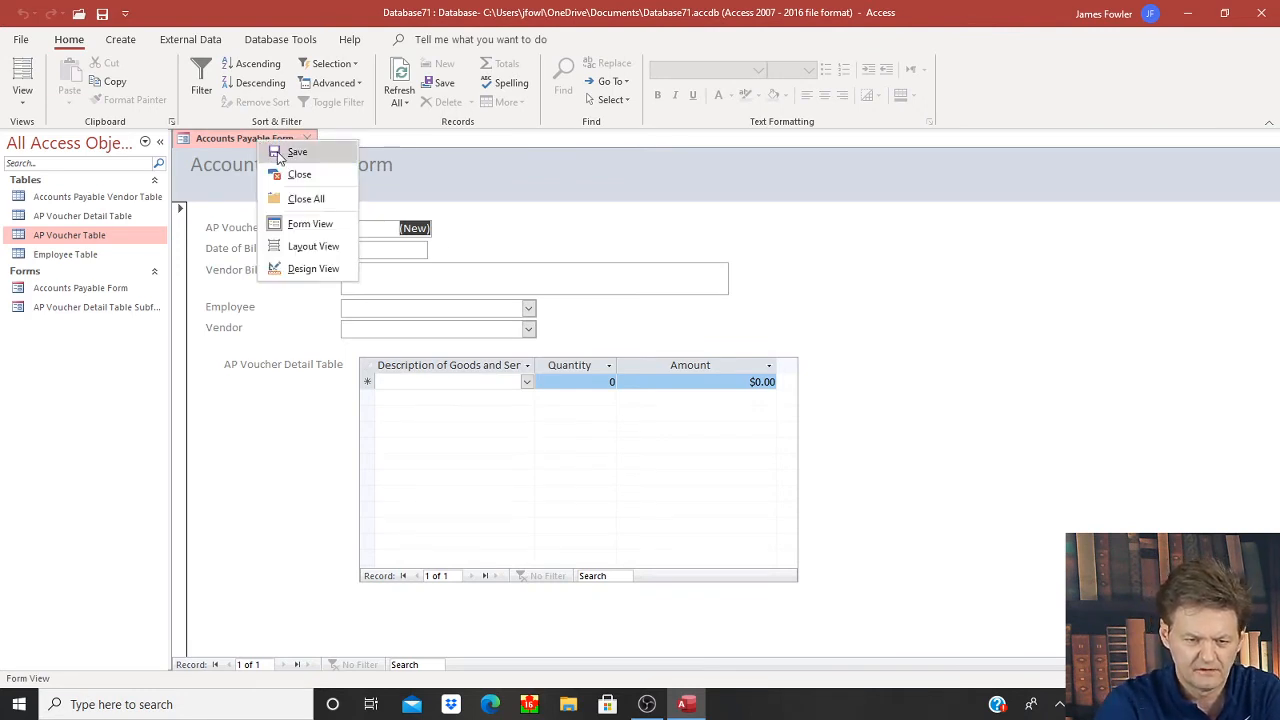
pyautogui.click(277, 151)
pyautogui.click(307, 140)
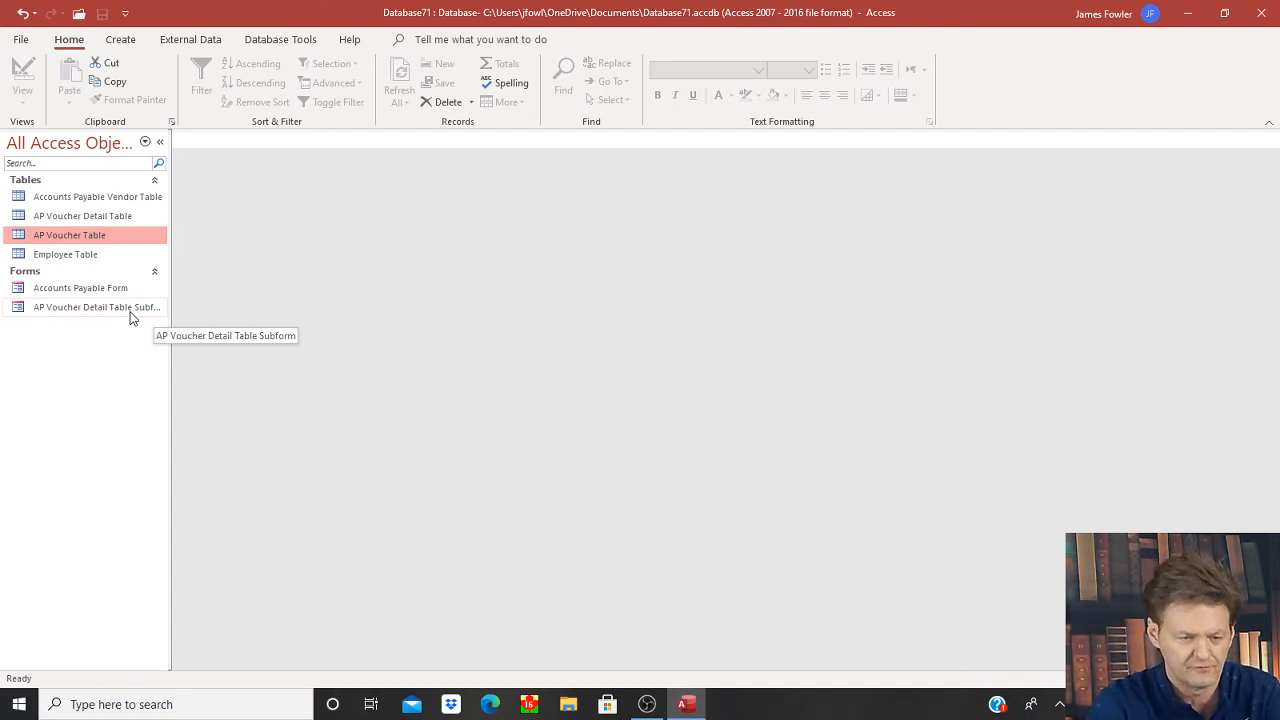
# - Open the Accounts Payable Form and enter 2020-11-18 as Date of Bill and A-74563 as Vendor Bill No
pyautogui.doubleClick(65, 290)
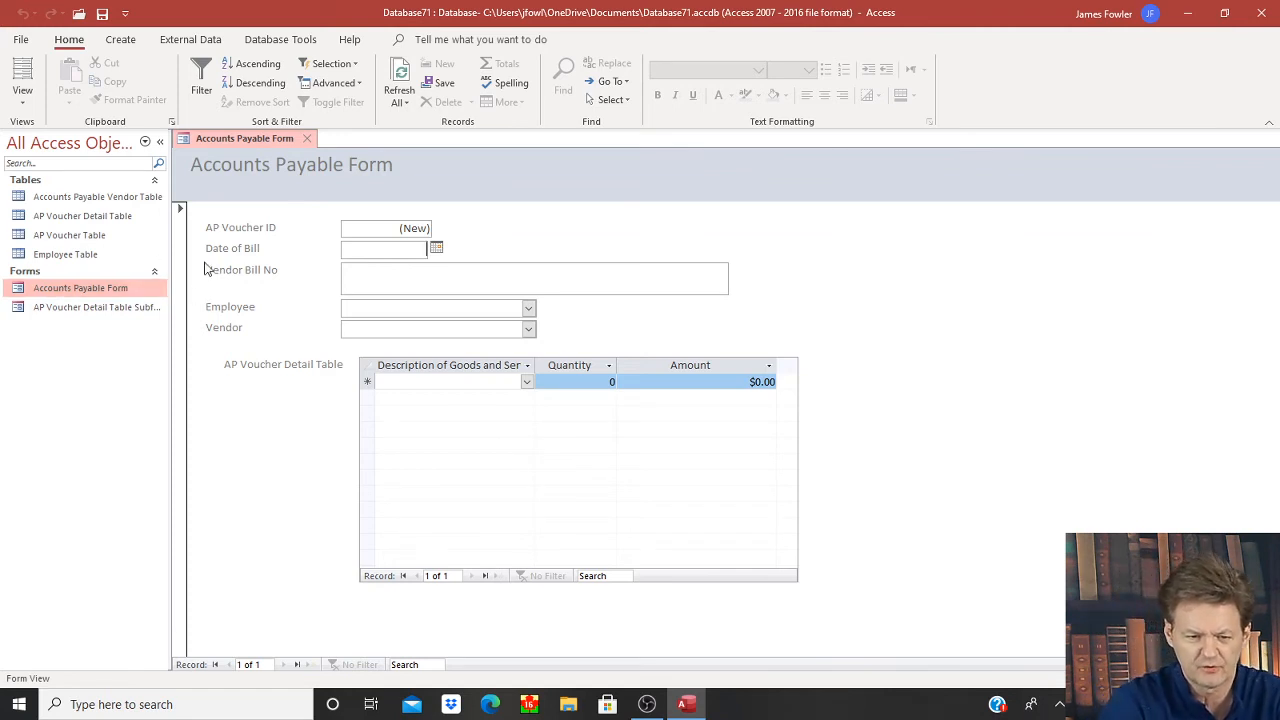
pyautogui.click(435, 248)
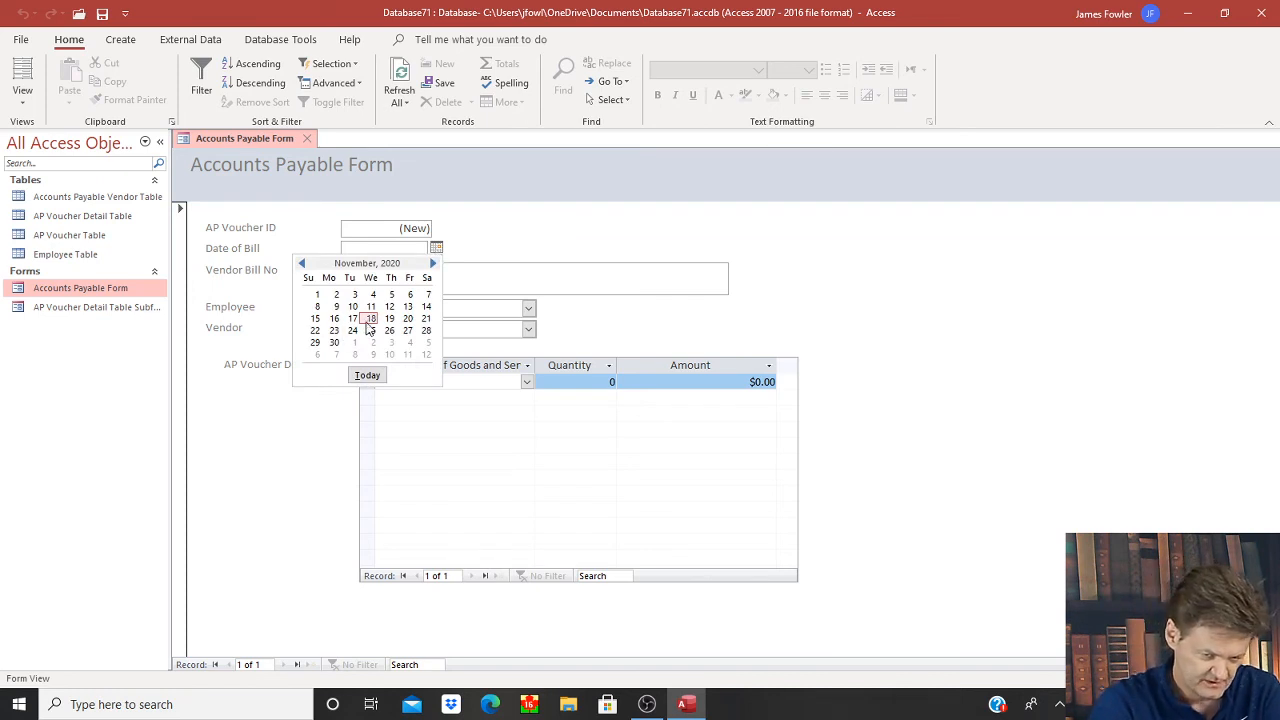
pyautogui.click(369, 319)
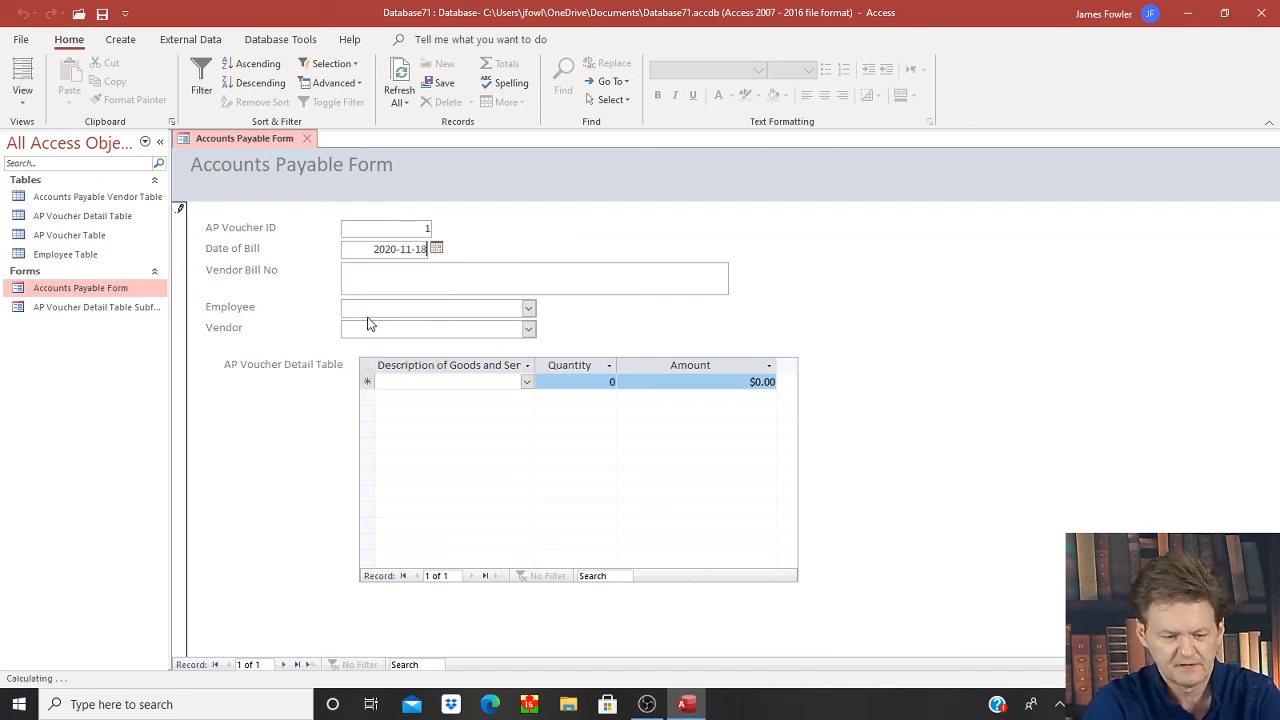
pyautogui.click(414, 268)
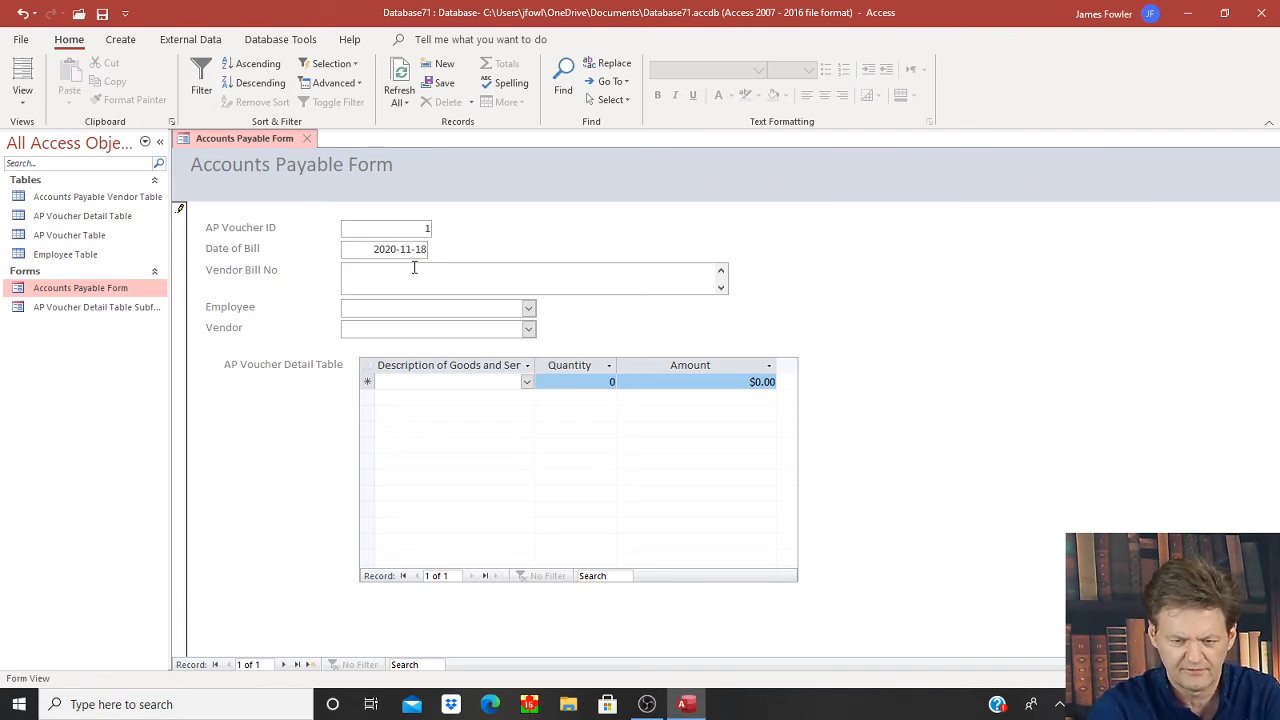
pyautogui.write('745')
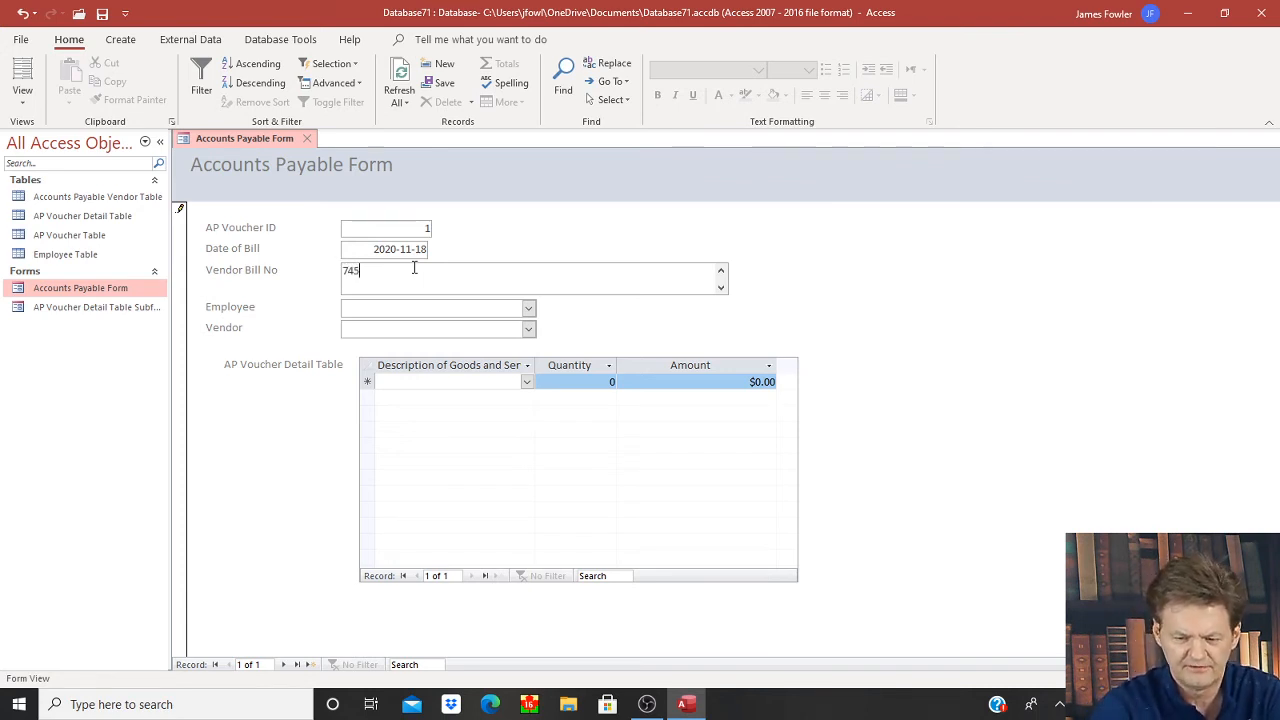
pyautogui.write('63')
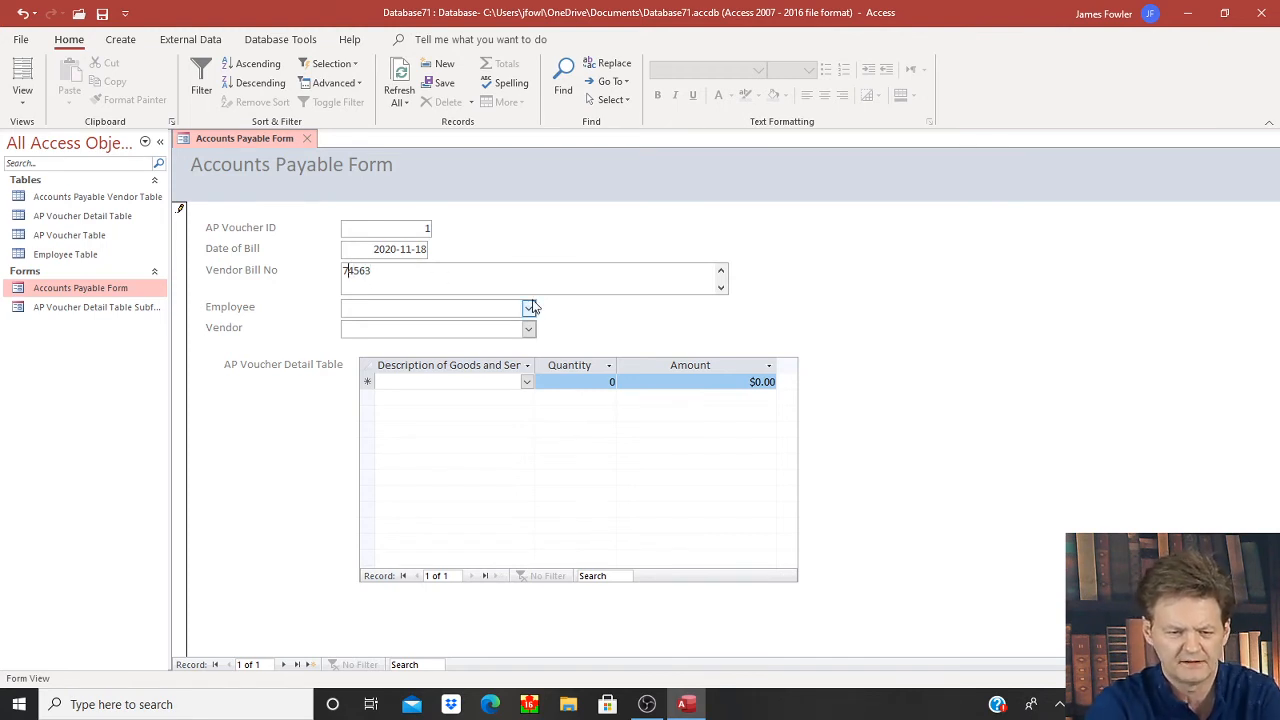
pyautogui.write('A-')
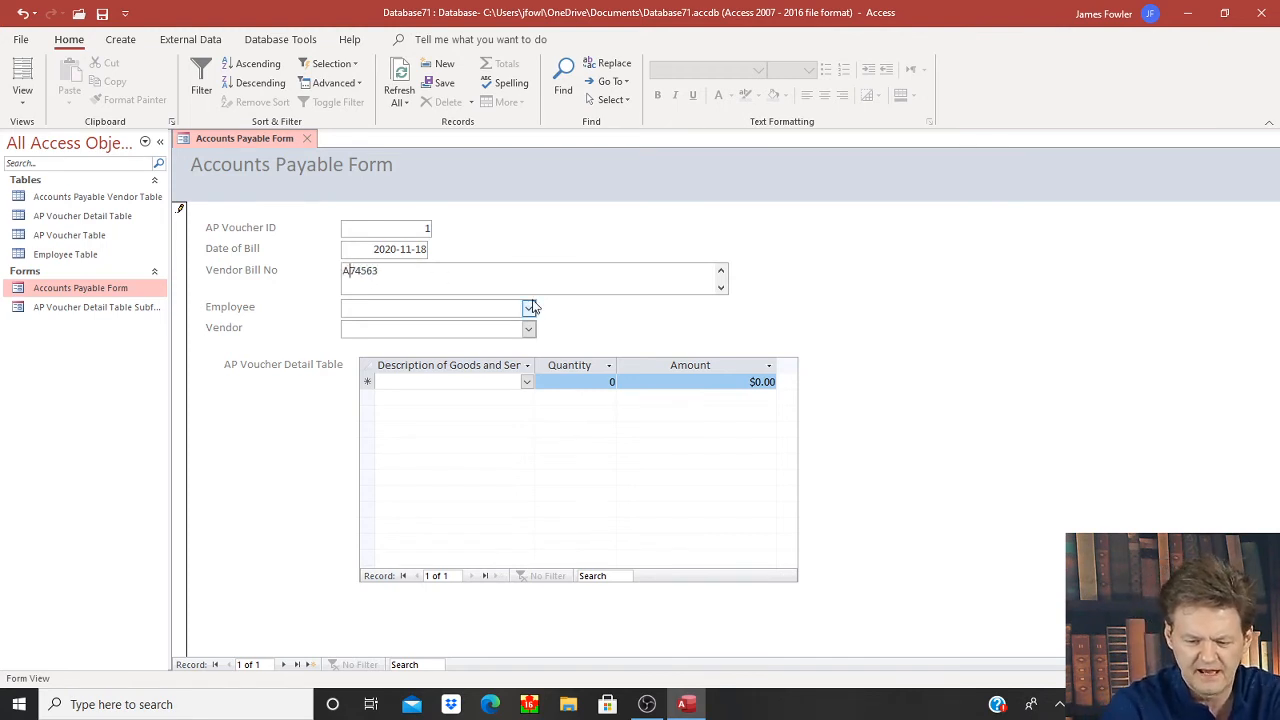
pyautogui.click(551, 271)
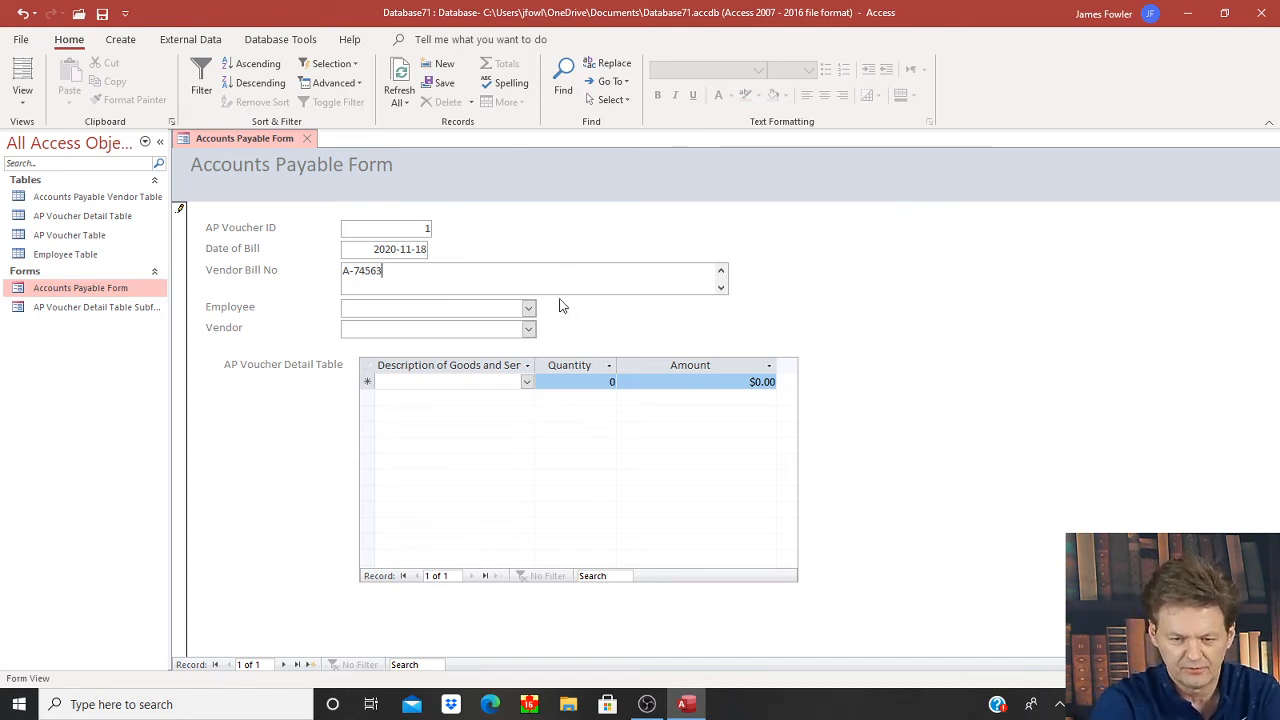
# - Assign an employee from the Employee list to the voucher and set its vendor to Cadillac Fairview Properties
pyautogui.click(529, 307)
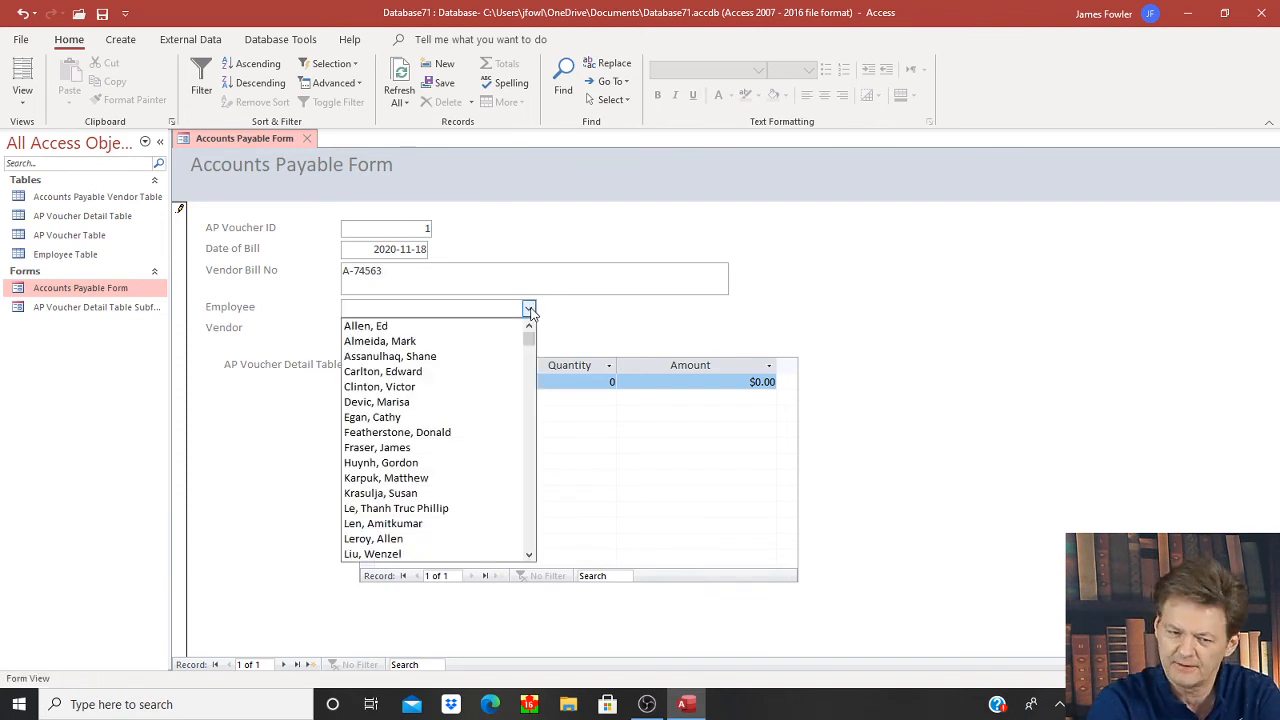
pyautogui.click(440, 432)
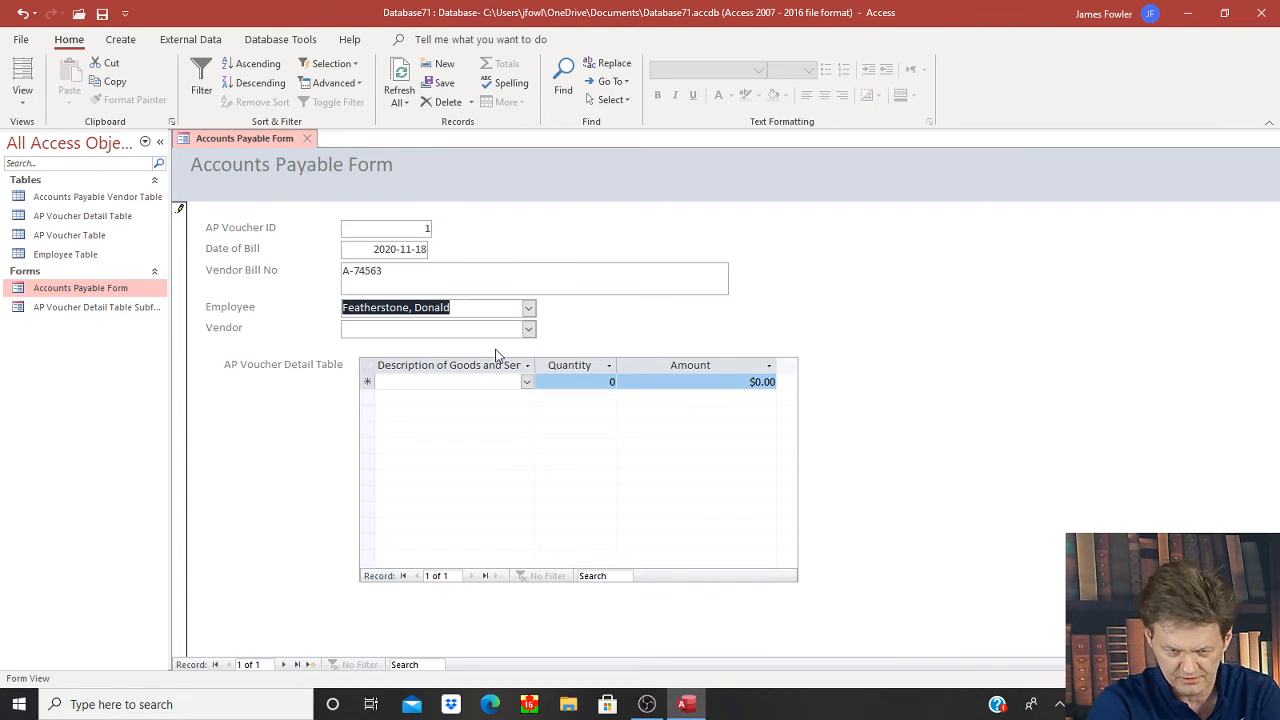
pyautogui.click(528, 330)
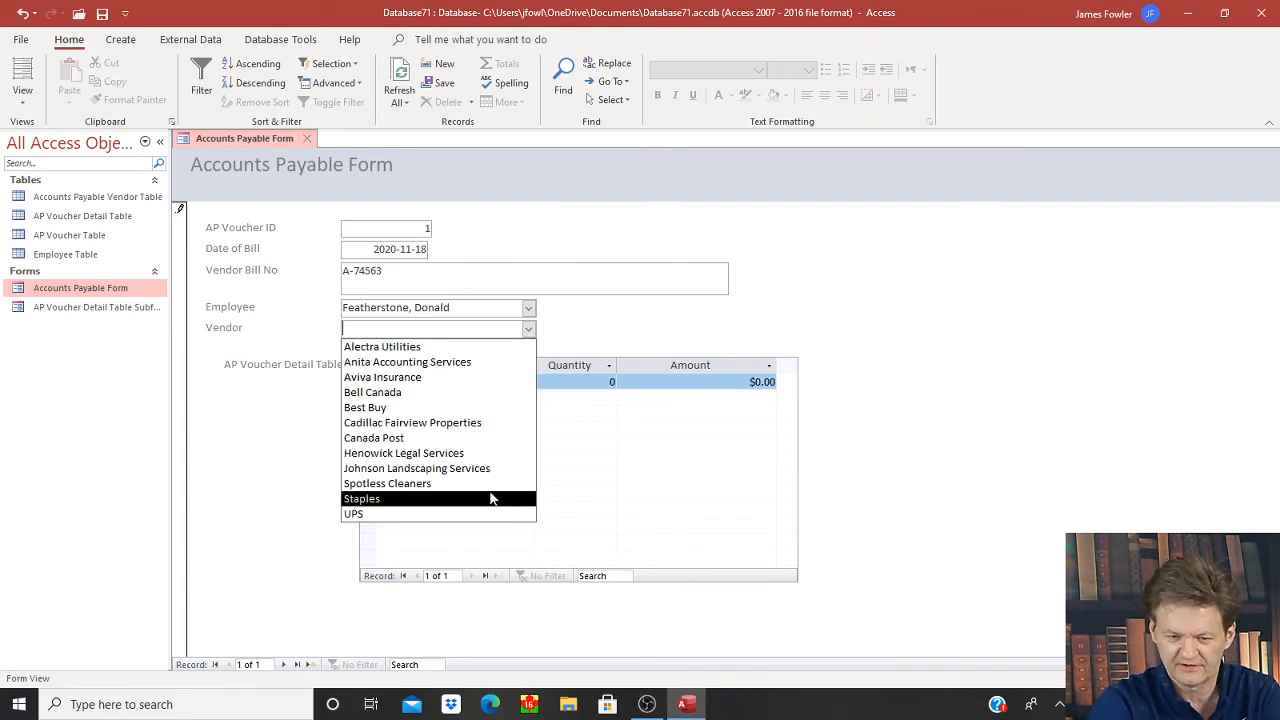
pyautogui.click(462, 423)
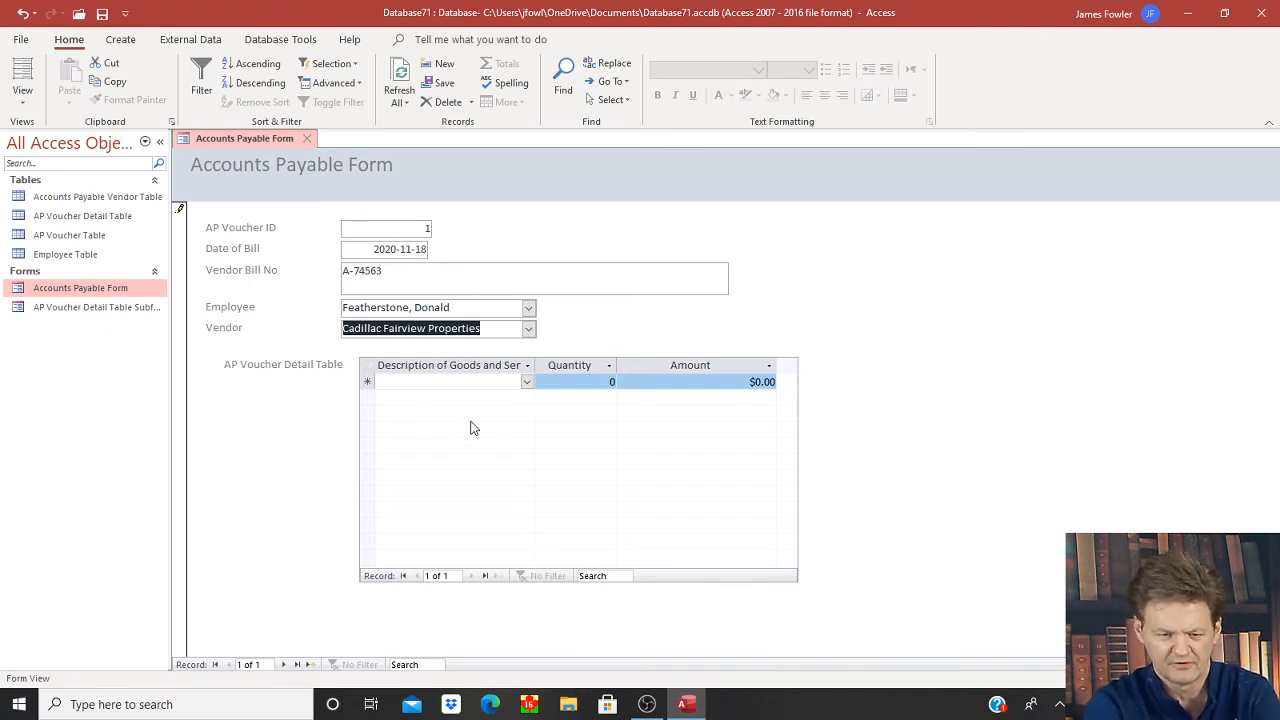
# - In Layout View, widen the detail subform and its Description of Goods and Services column to fit the heading, then return to Form View
pyautogui.rightClick(233, 146)
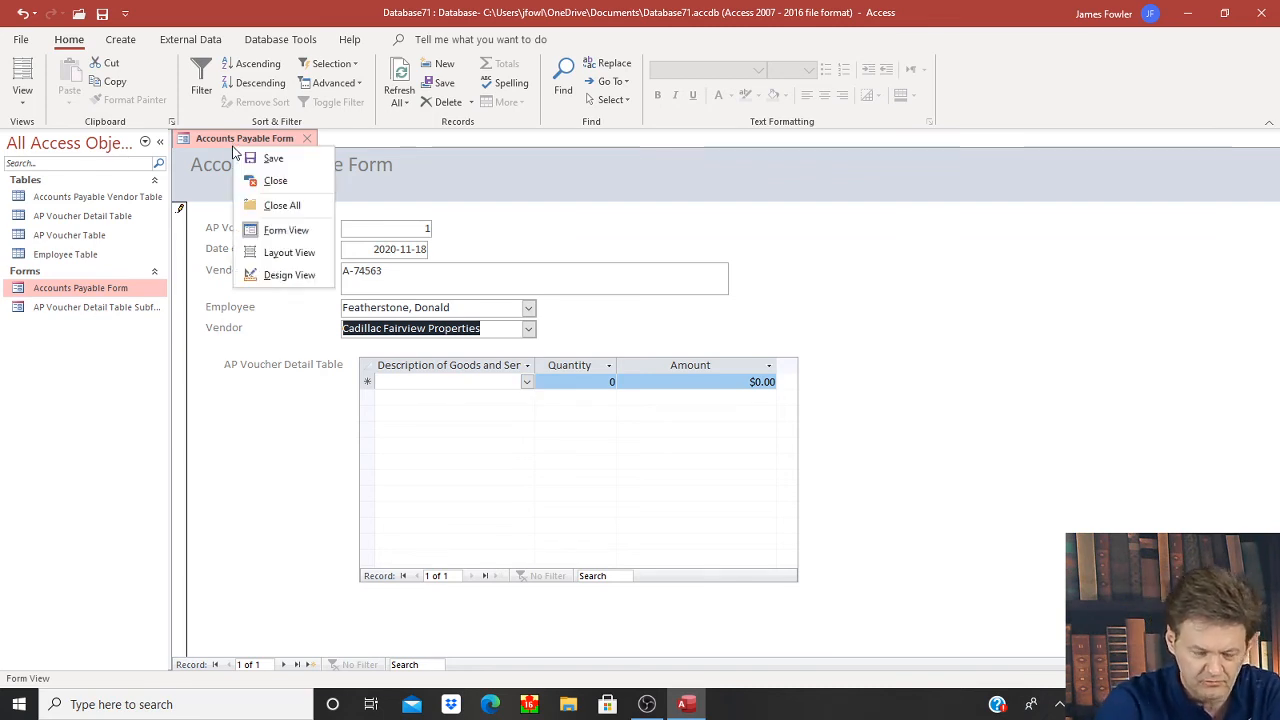
pyautogui.click(278, 252)
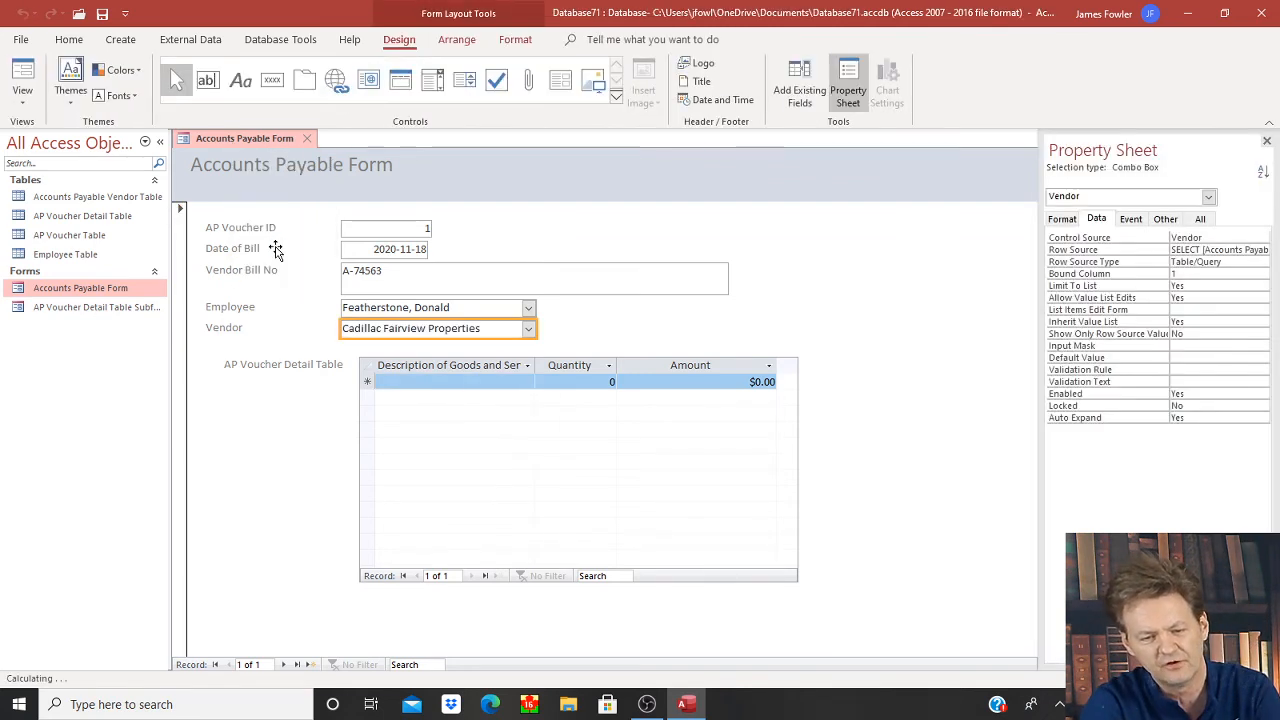
pyautogui.click(689, 455)
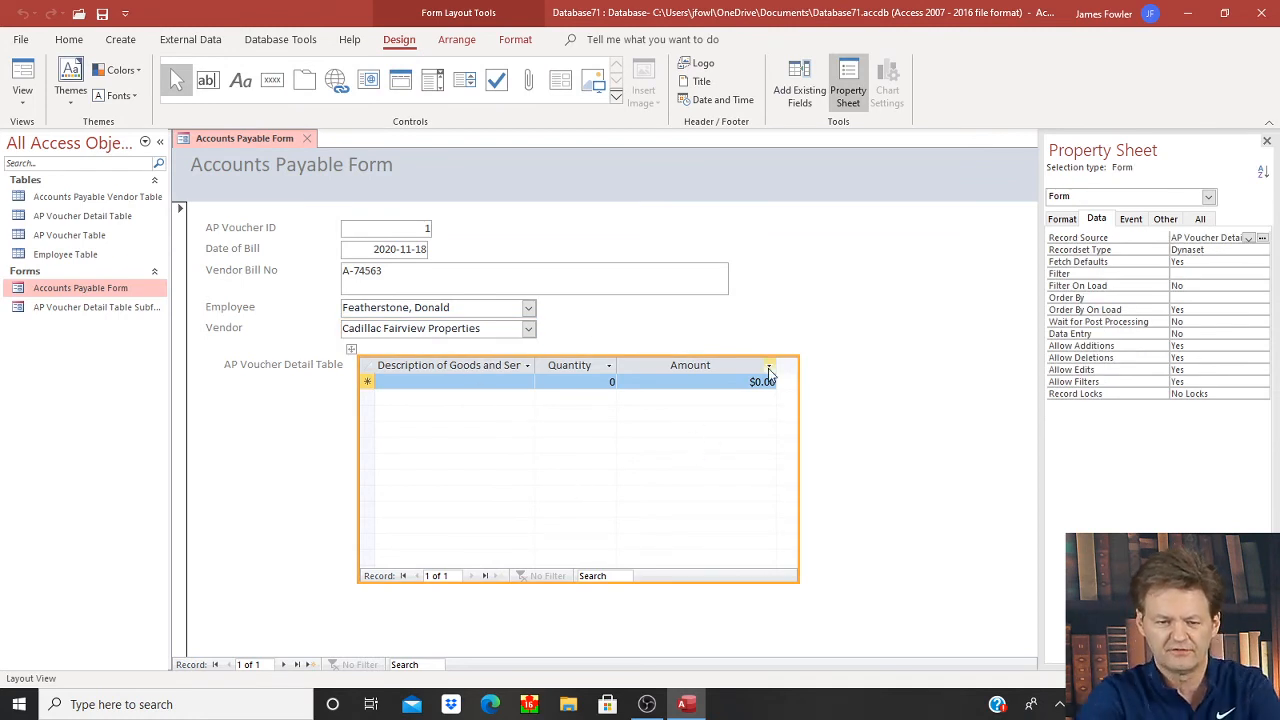
pyautogui.click(799, 425)
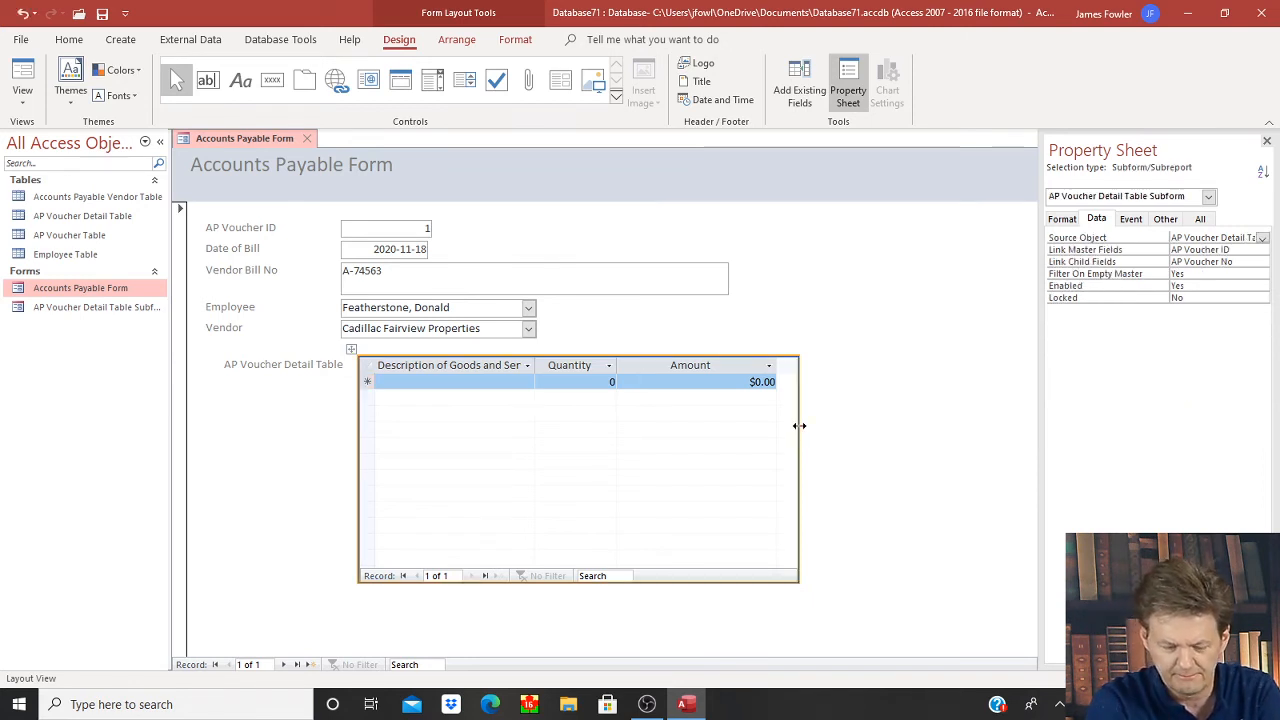
pyautogui.moveTo(799, 425); pyautogui.dragTo(888, 421)
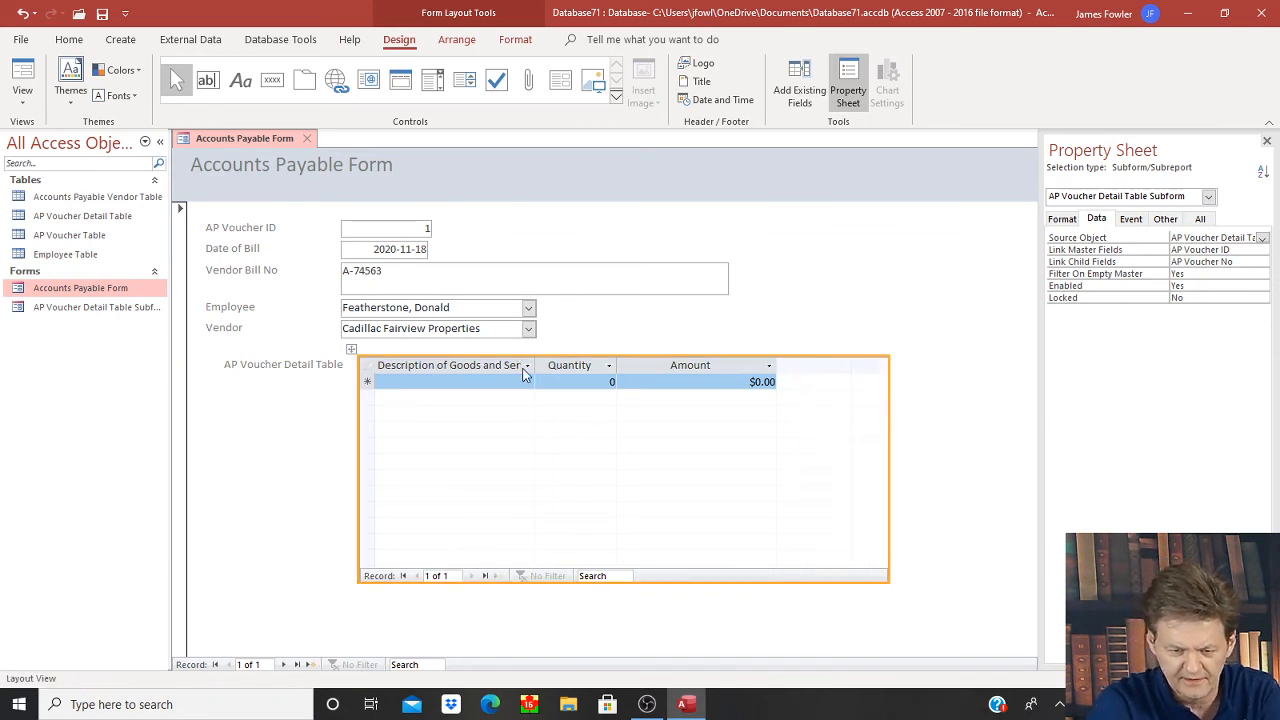
pyautogui.moveTo(534, 366); pyautogui.dragTo(593, 367)
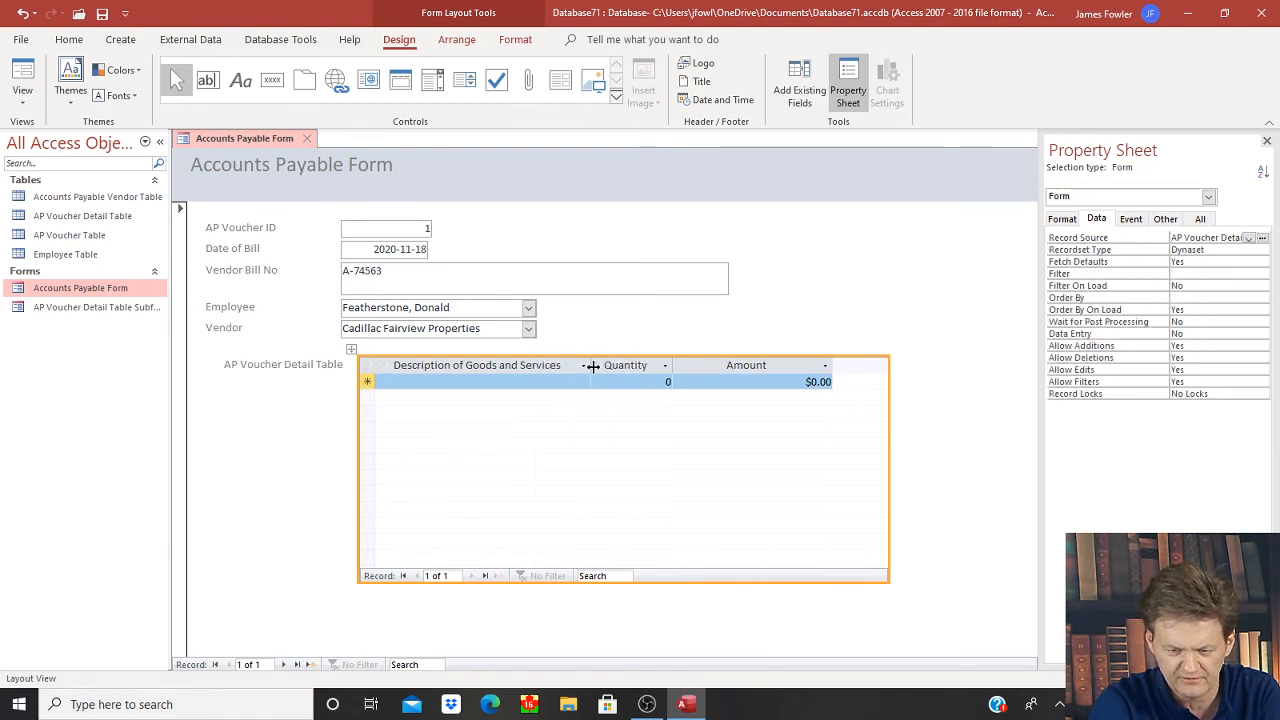
pyautogui.rightClick(257, 145)
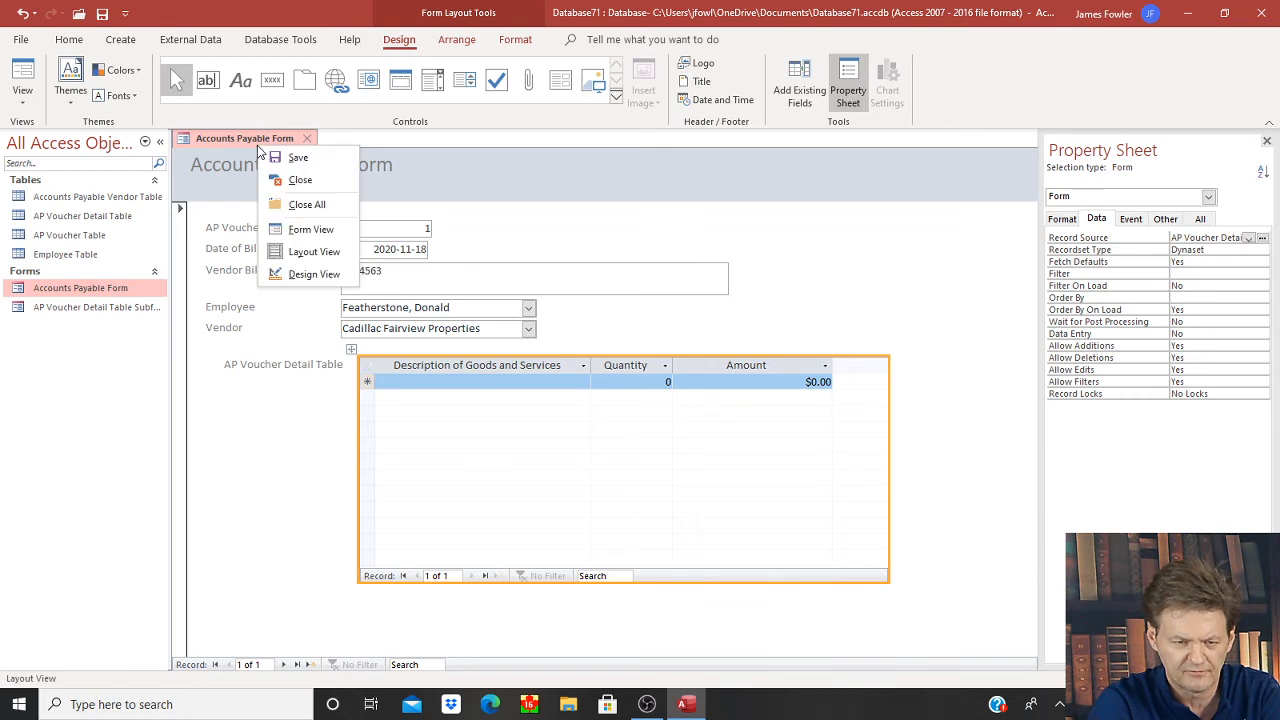
pyautogui.click(306, 229)
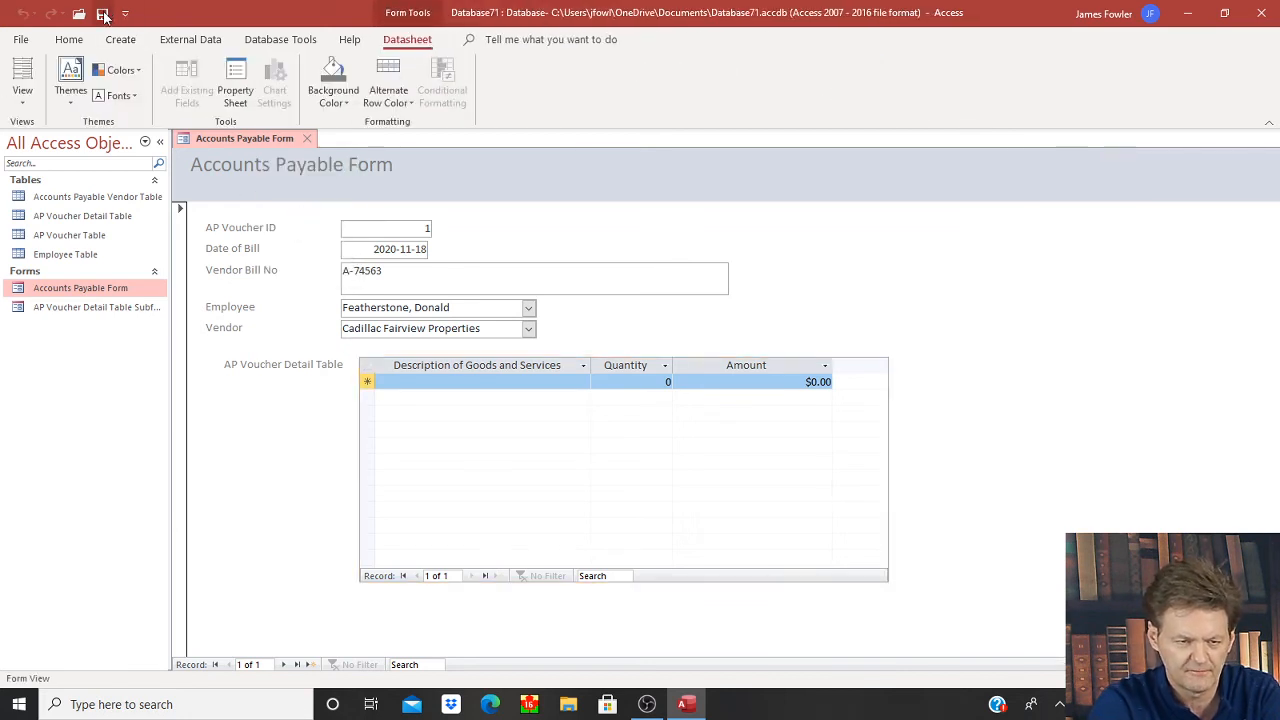
# - Enter a Rent line with quantity 2 and amount 5,000 in the voucher detail subform, and narrow the Amount column
pyautogui.click(461, 381)
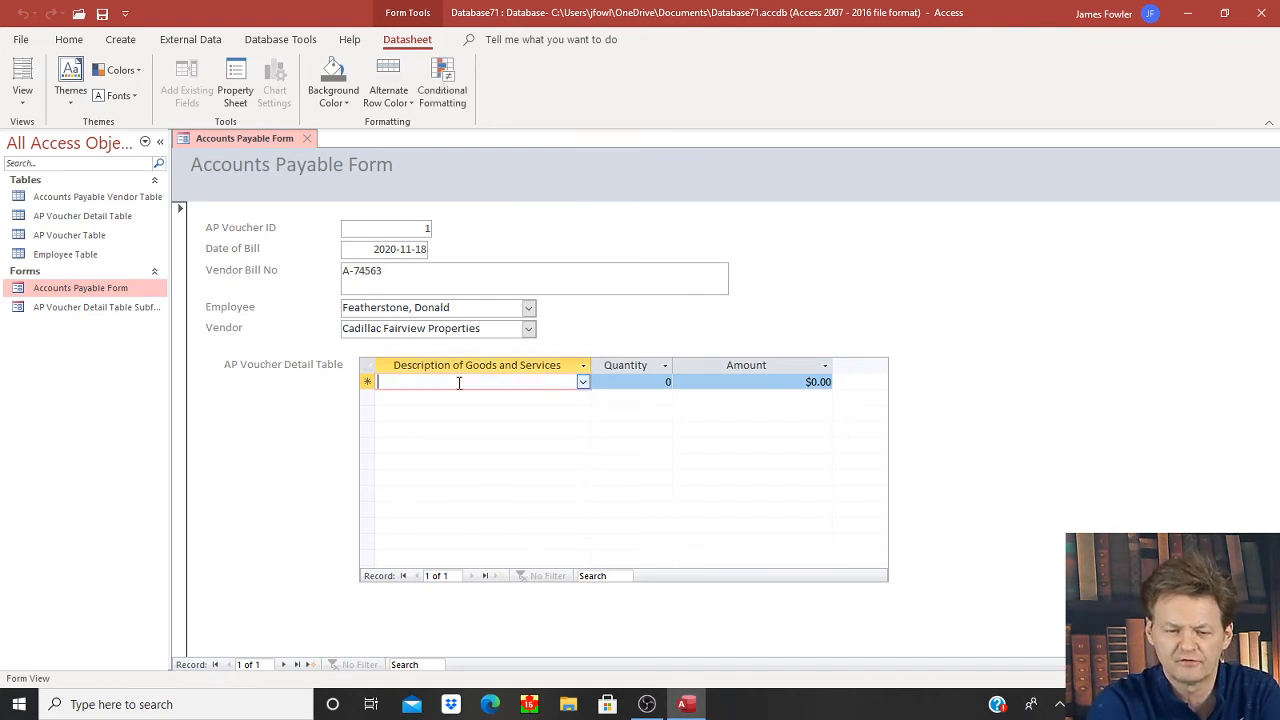
pyautogui.click(583, 382)
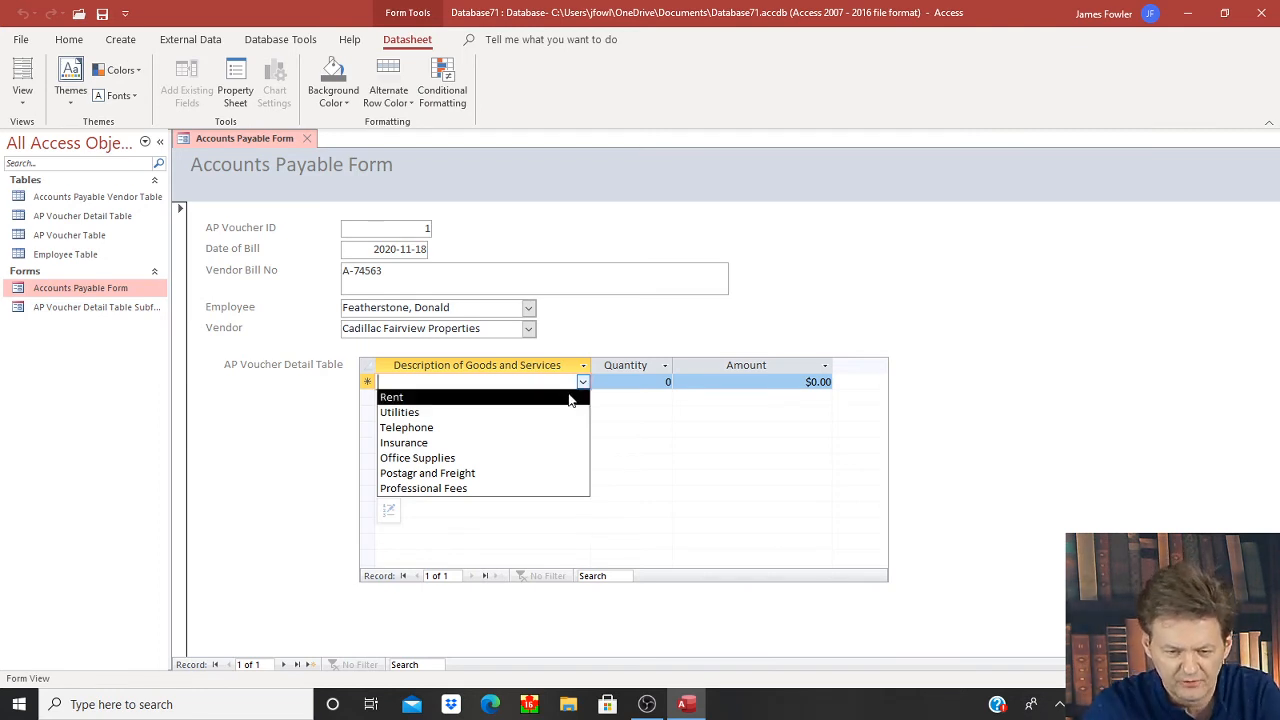
pyautogui.click(569, 397)
pyautogui.press('Tab')
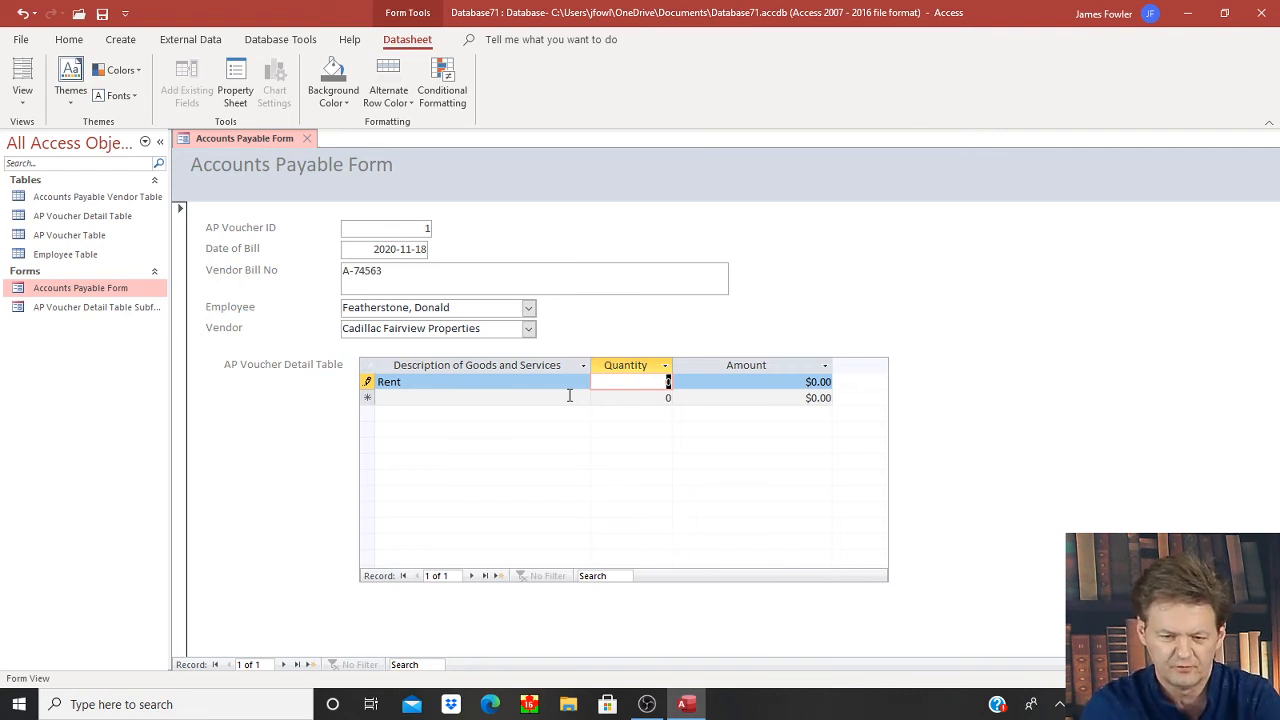
pyautogui.write('2')
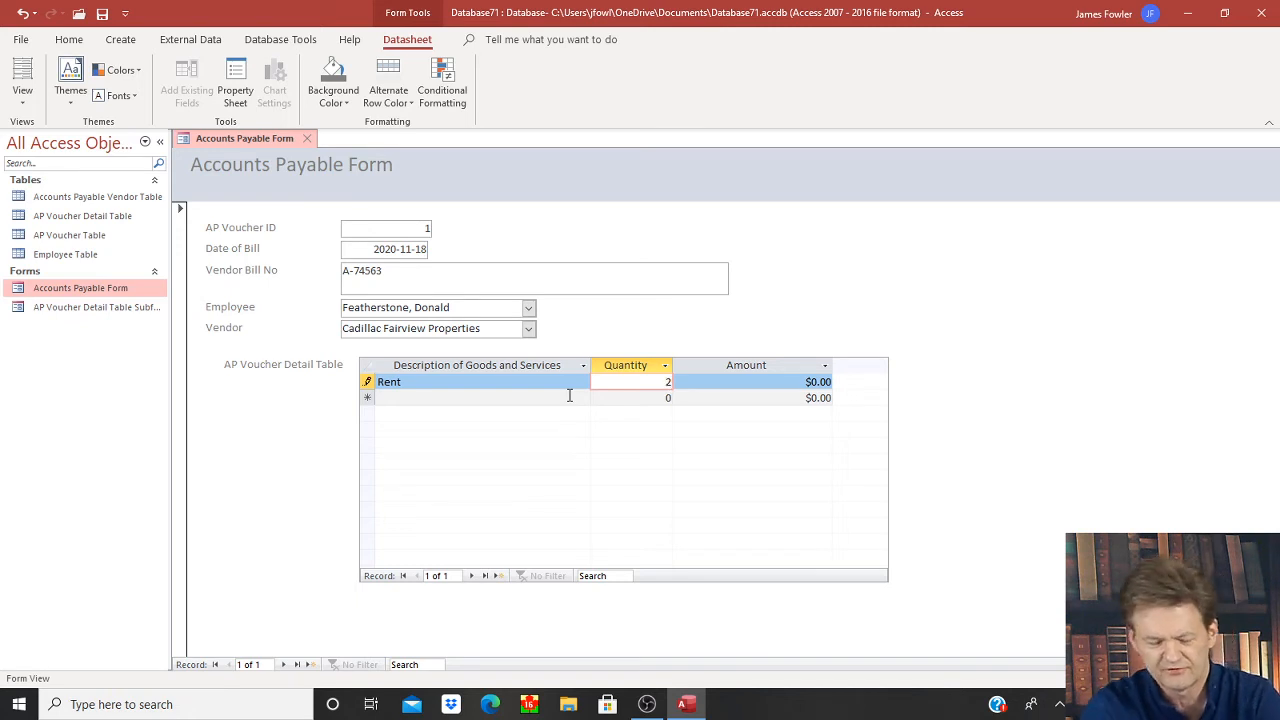
pyautogui.press('Tab')
pyautogui.write('5')
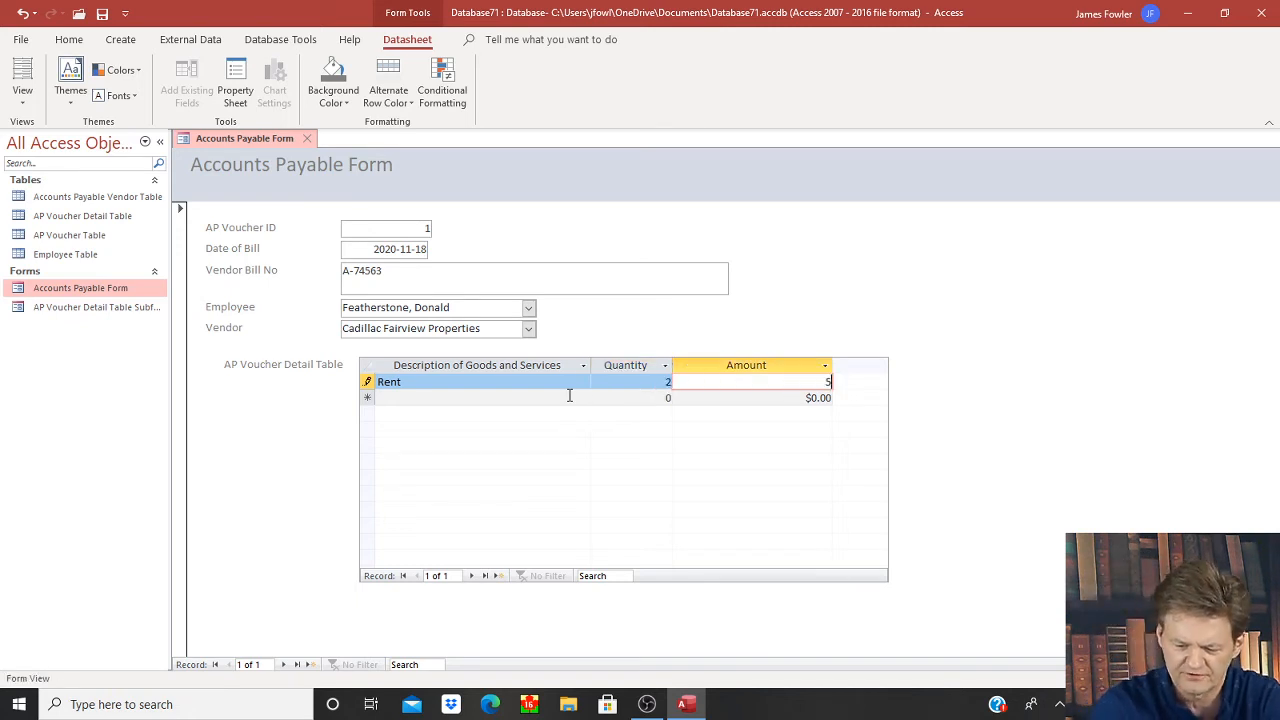
pyautogui.write(',000')
pyautogui.hotkey('shift', 'Tab')
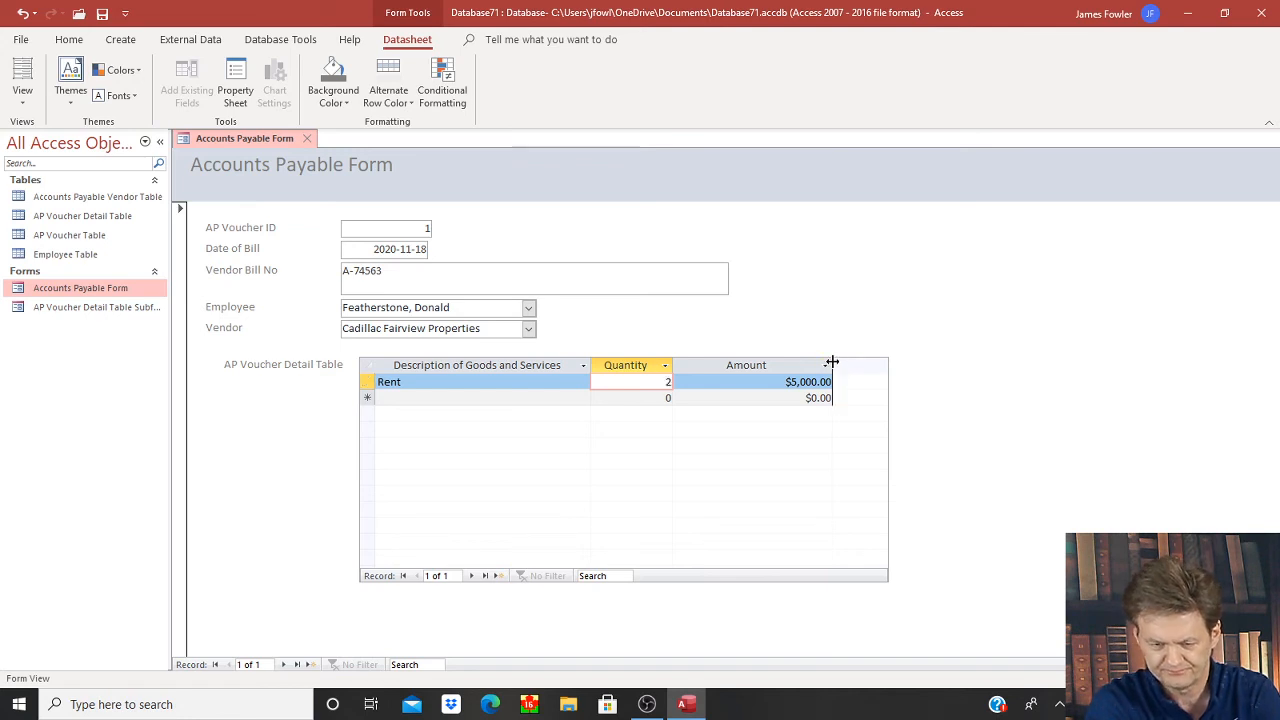
pyautogui.moveTo(831, 362); pyautogui.dragTo(791, 370)
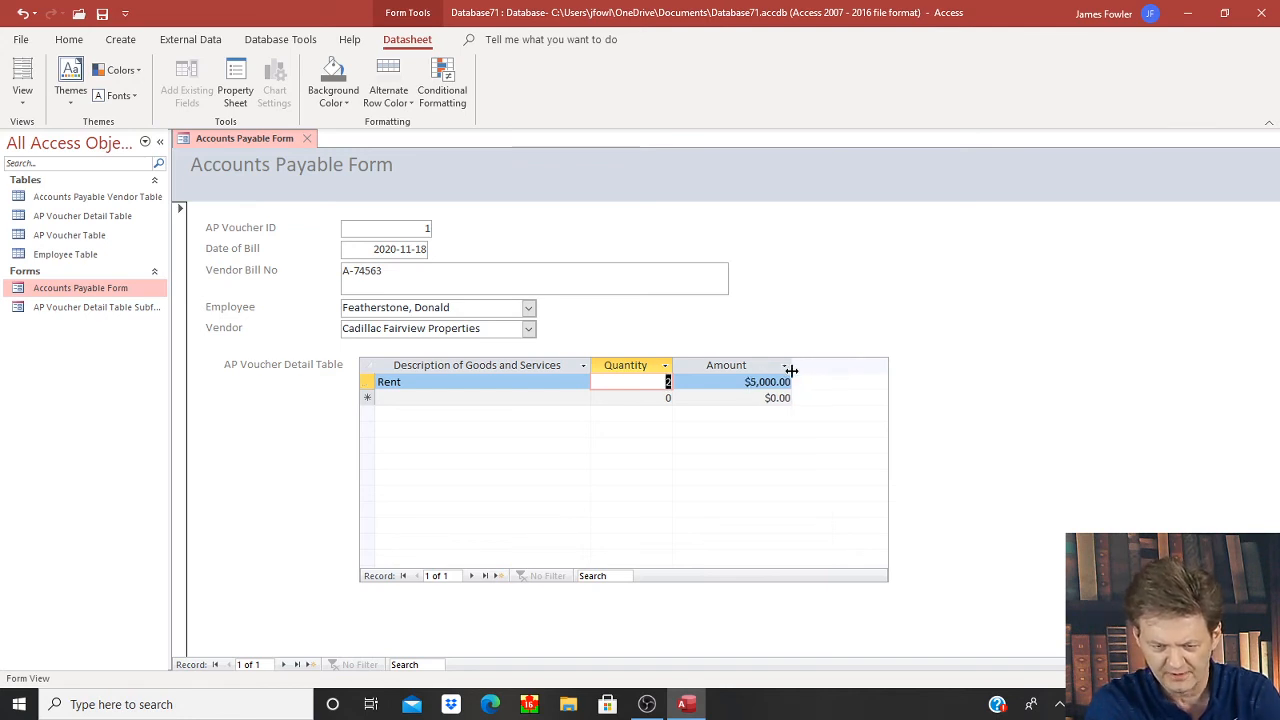
# - Switch the form to Design View and extend the subform's Detail section downward to make room below the Amount field
pyautogui.rightClick(212, 140)
pyautogui.click(230, 147)
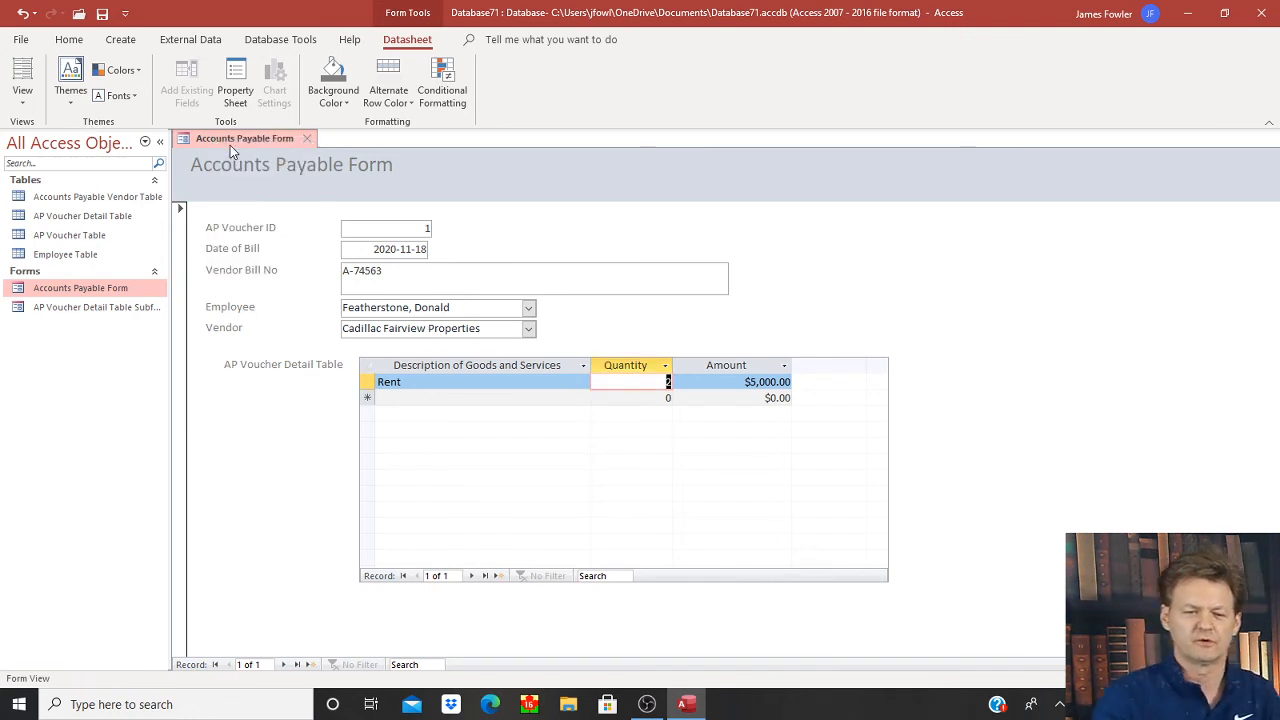
pyautogui.rightClick(237, 137)
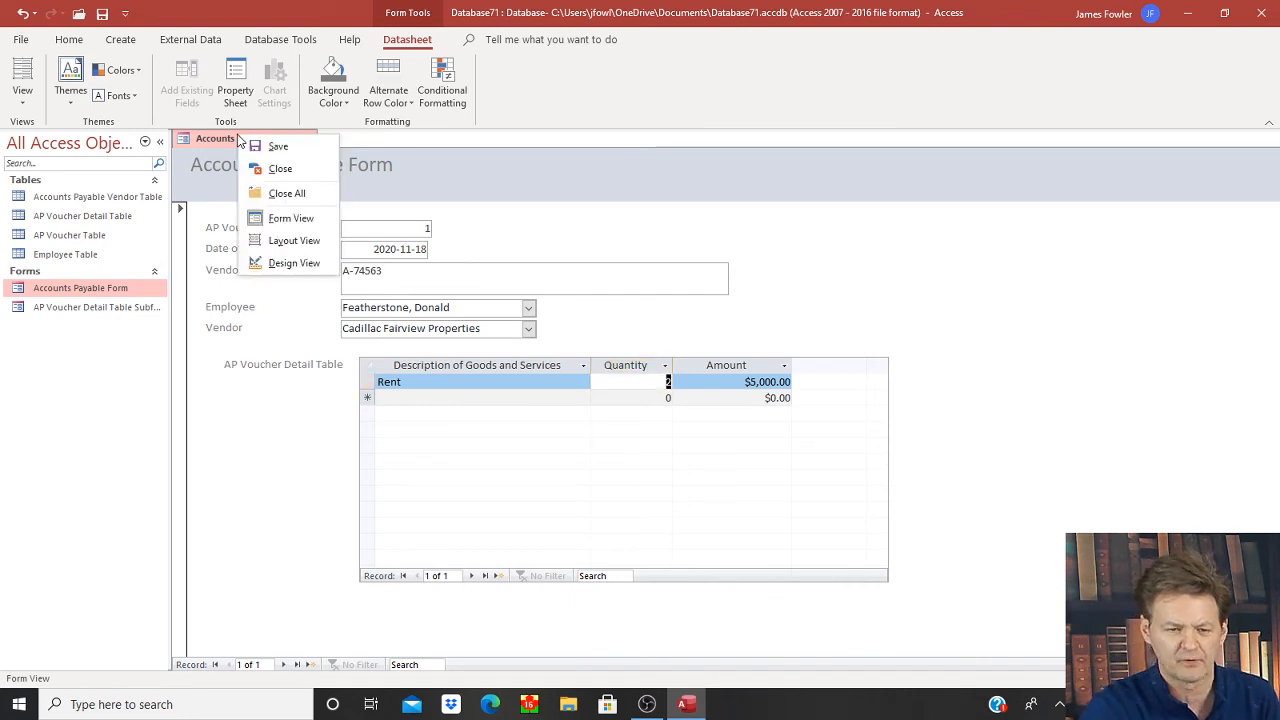
pyautogui.click(284, 264)
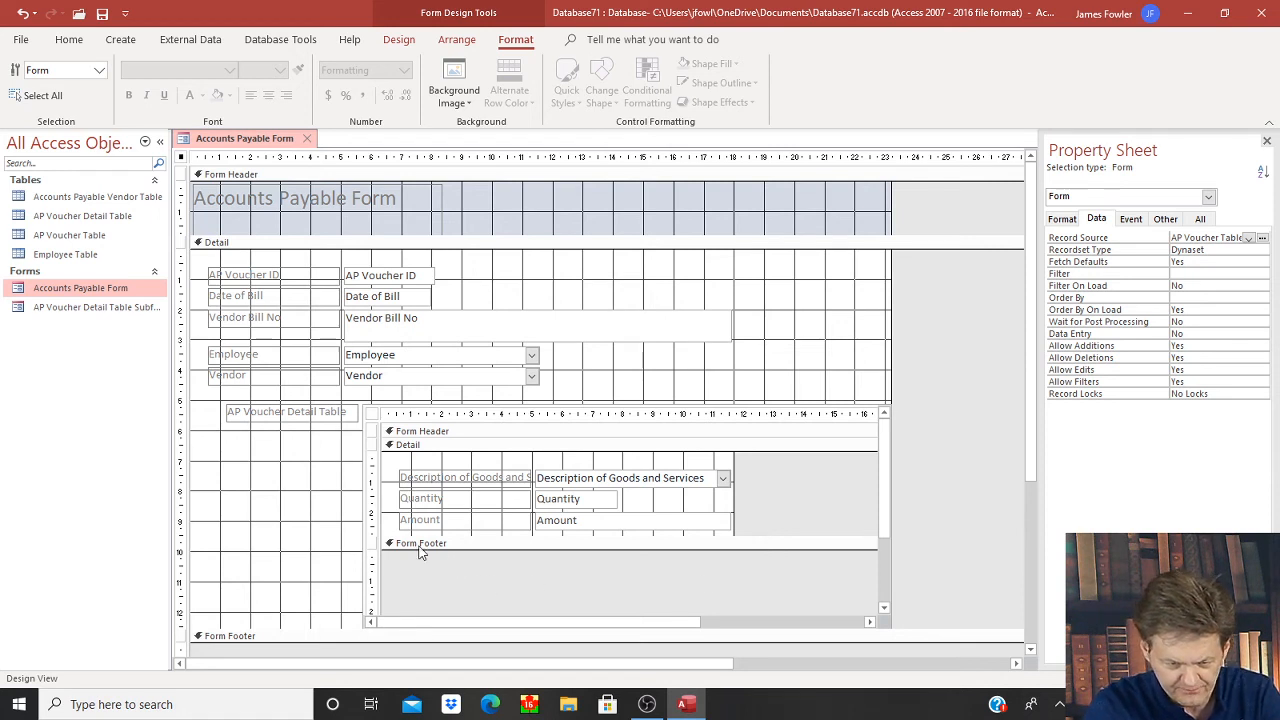
pyautogui.click(772, 512)
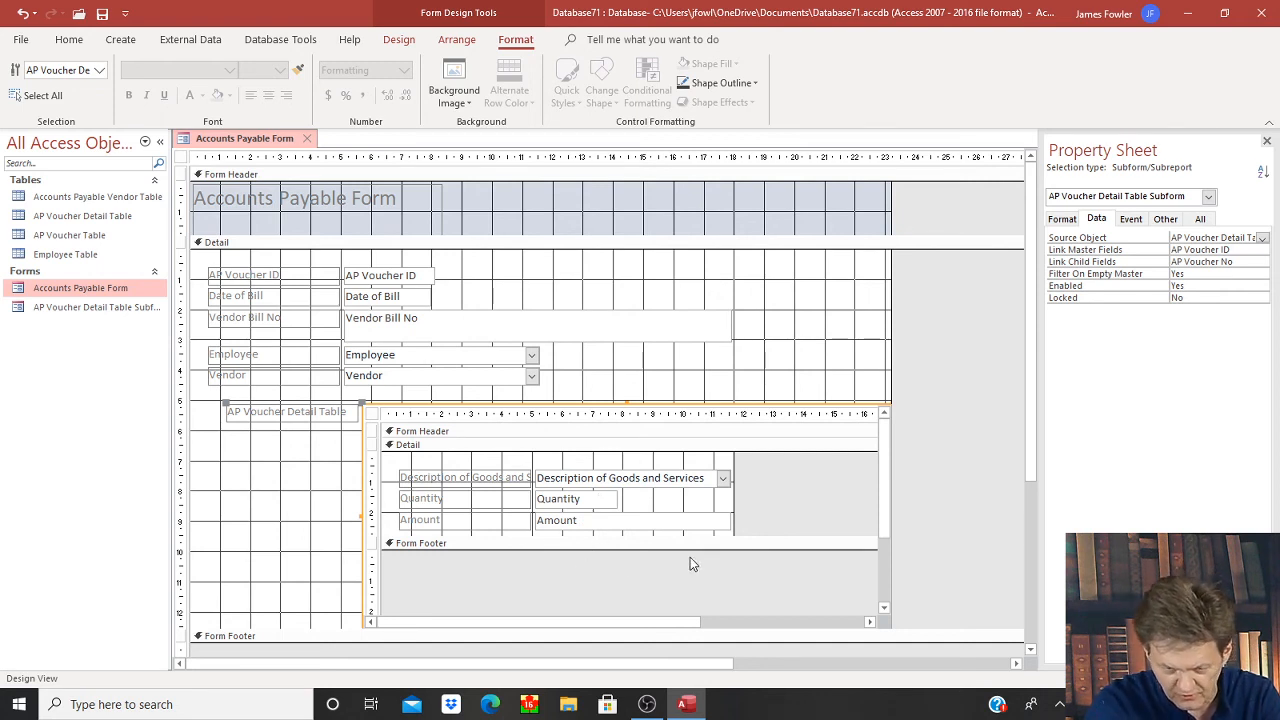
pyautogui.moveTo(759, 536); pyautogui.dragTo(763, 569)
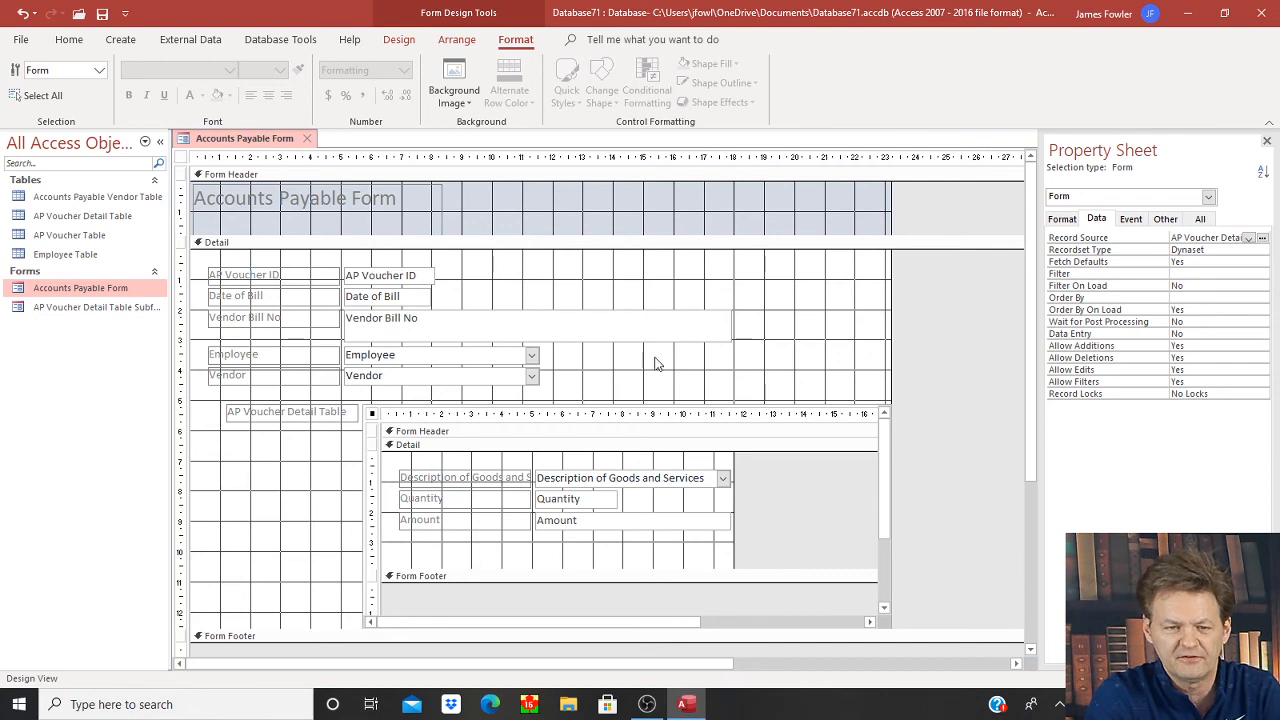
# - Add an unbound text box below the Amount field in the subform's Detail section
pyautogui.click(398, 40)
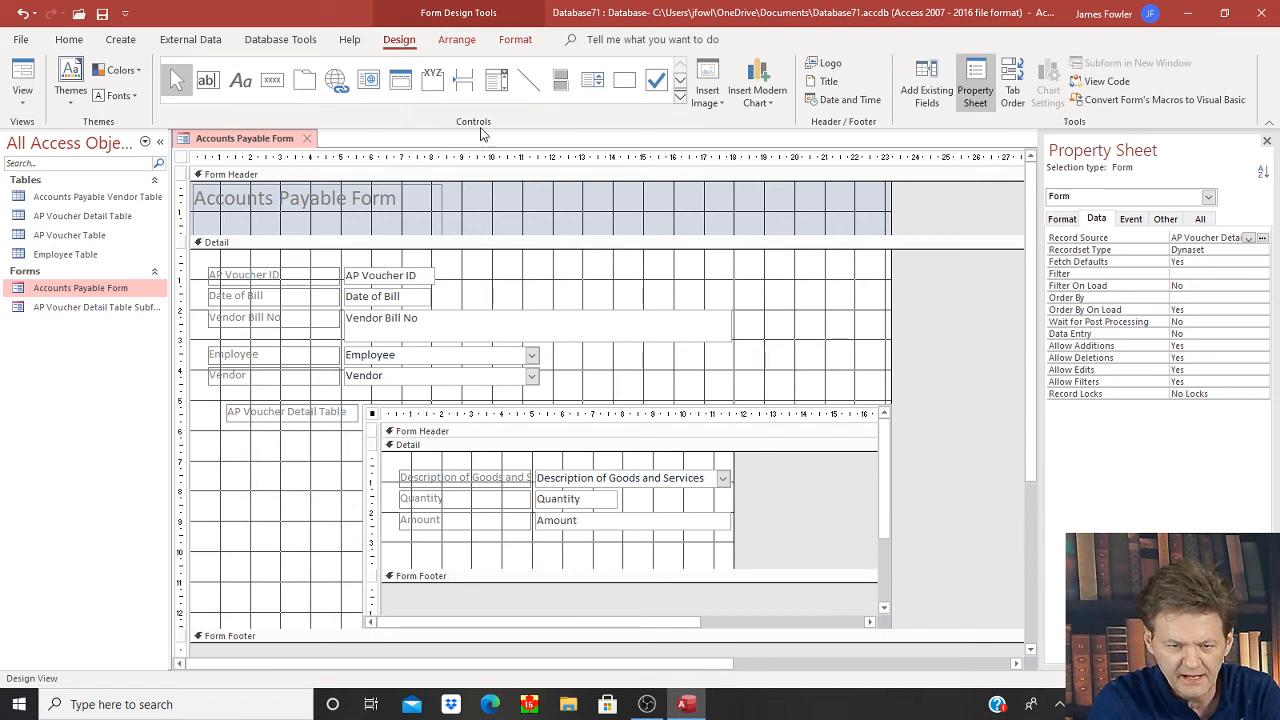
pyautogui.click(207, 82)
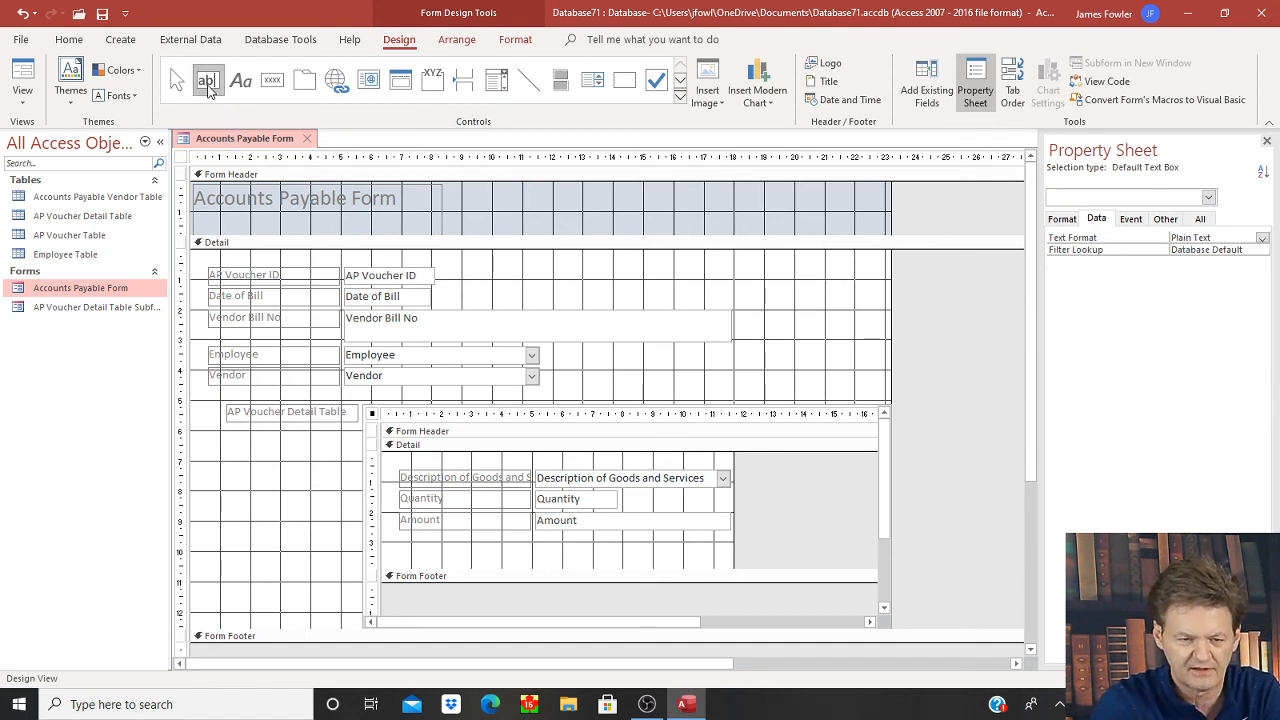
pyautogui.click(541, 546)
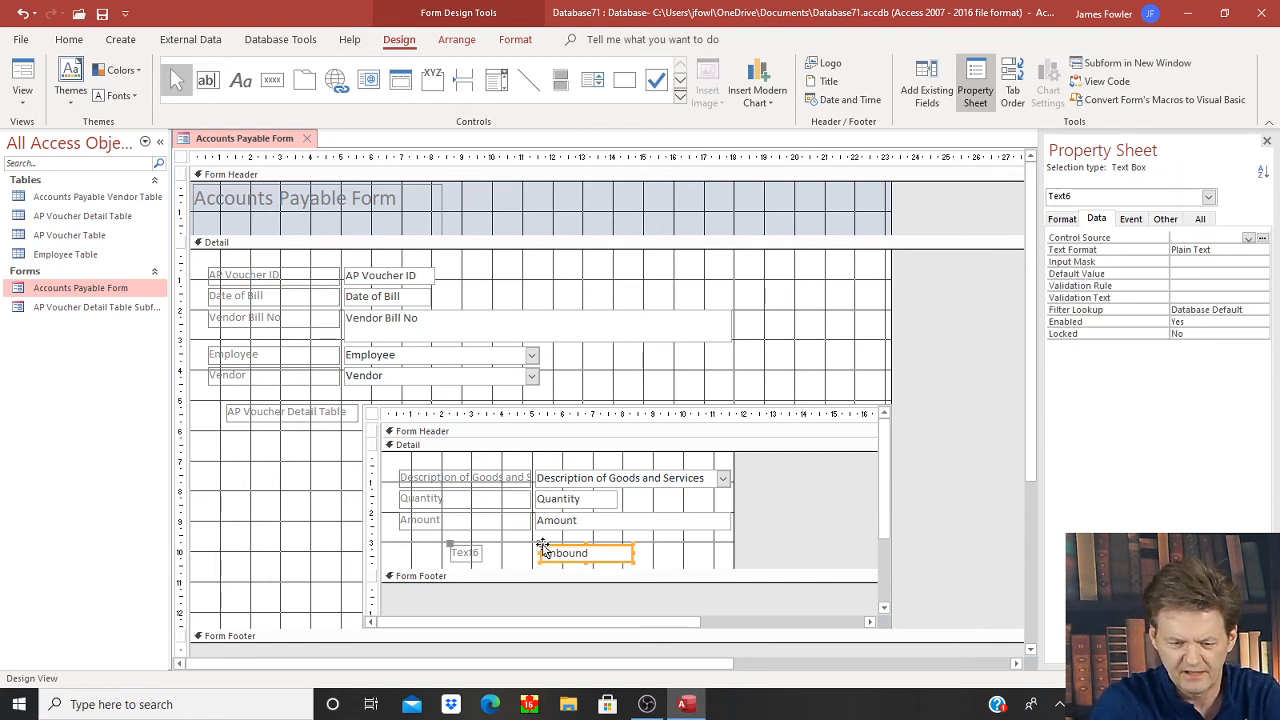
# - Change the caption of the new text box's label in the detail subform to "Total Line"
pyautogui.click(462, 553)
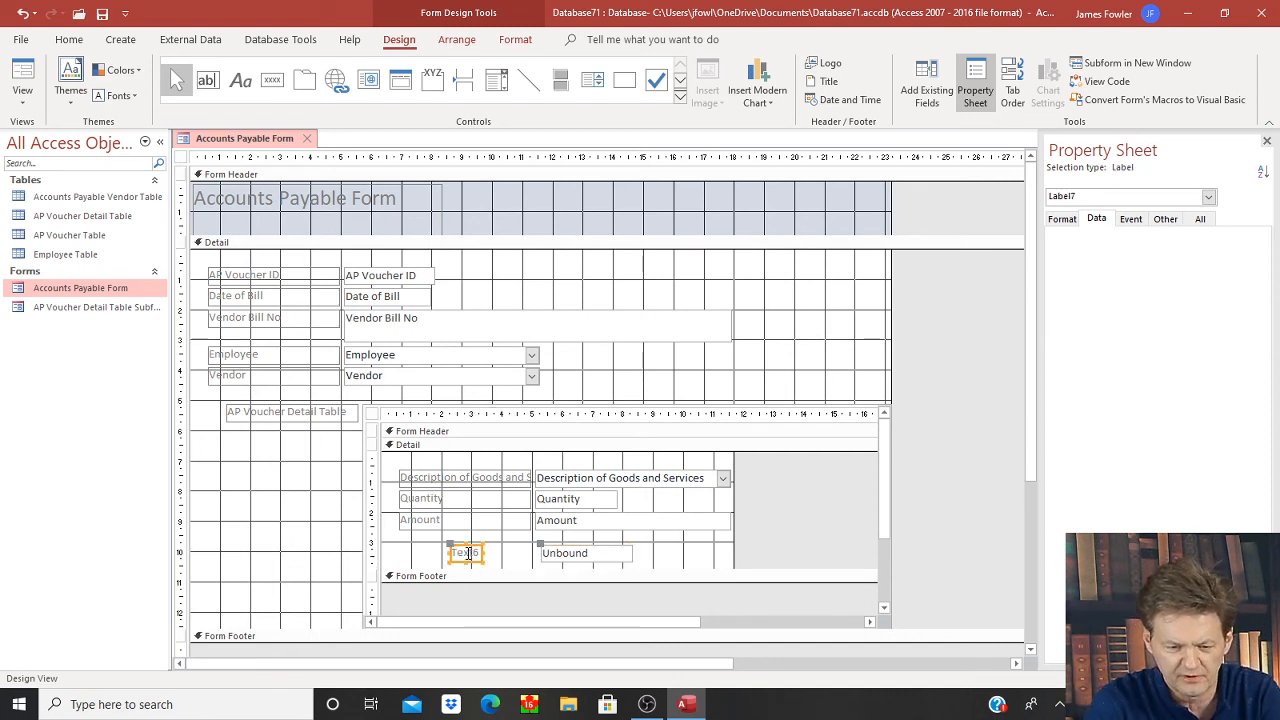
pyautogui.doubleClick(465, 553)
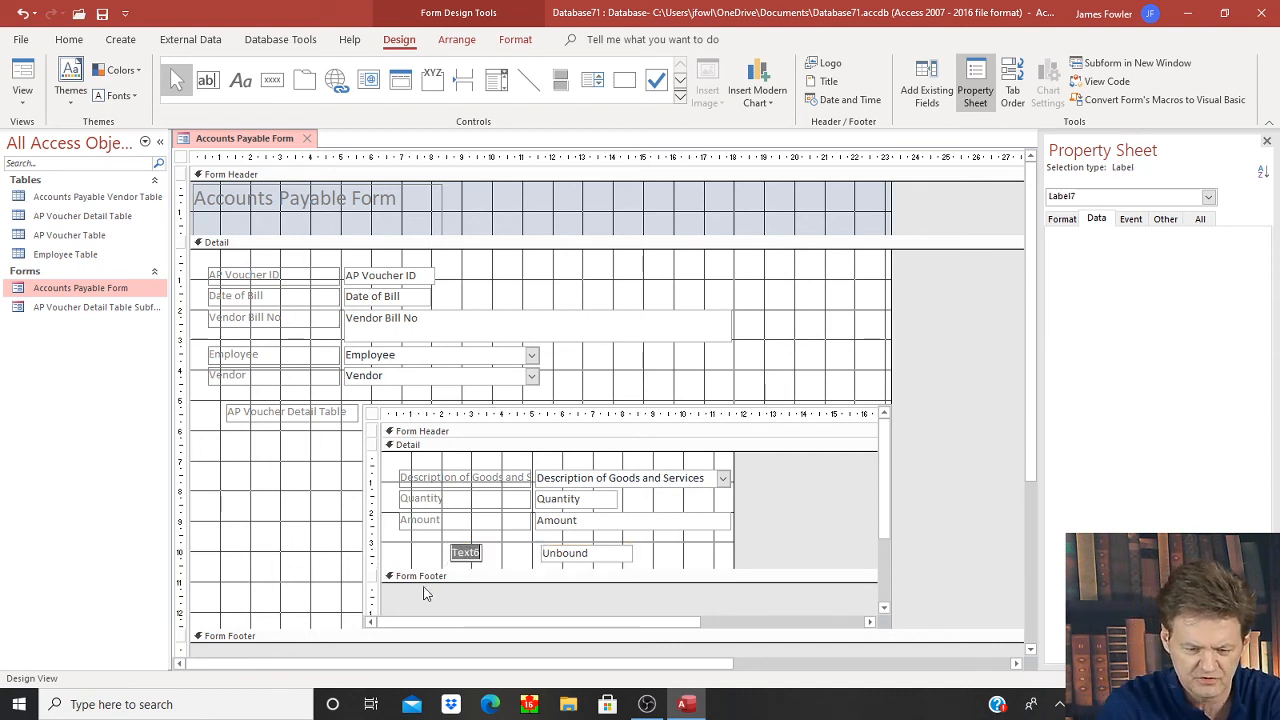
pyautogui.write('Tot')
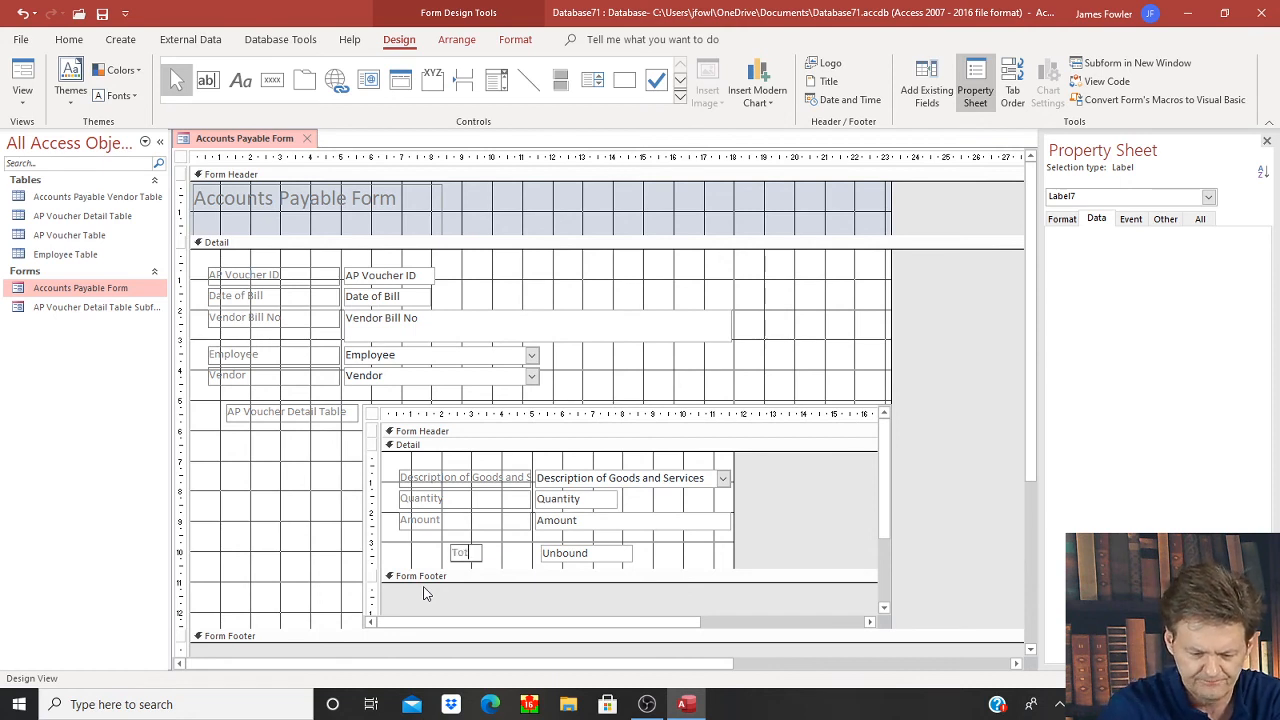
pyautogui.write('al')
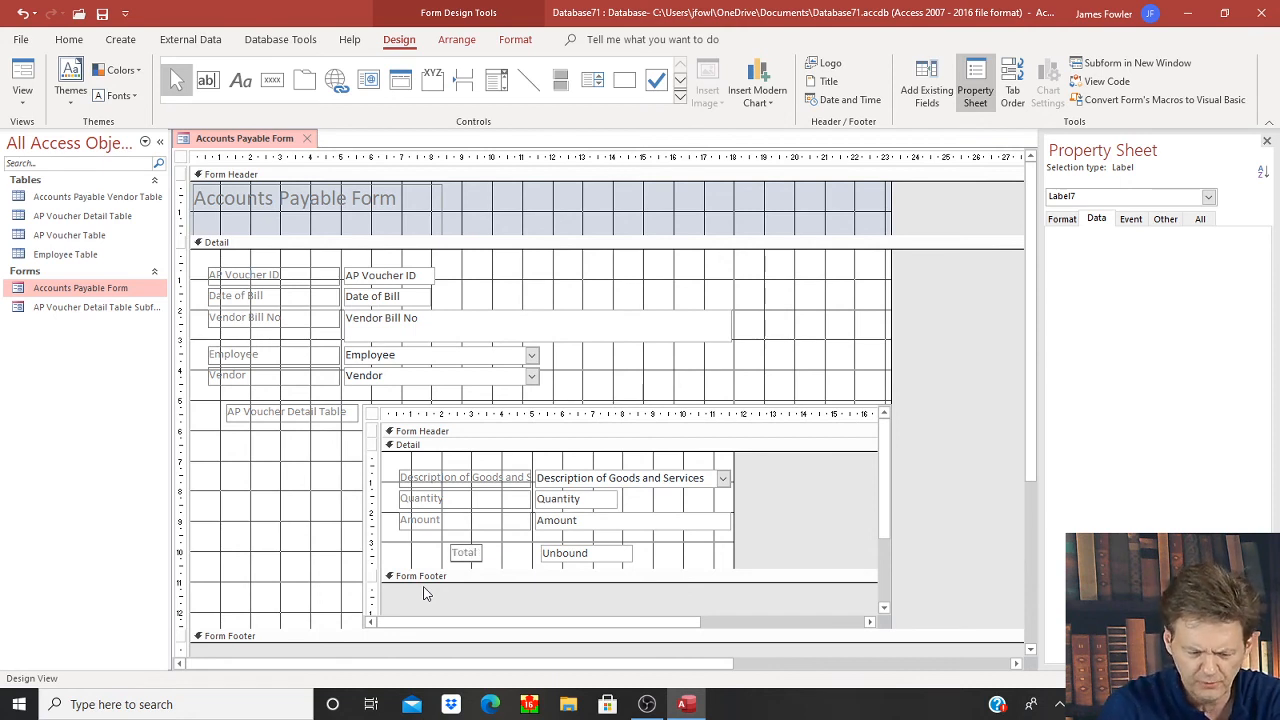
pyautogui.write(' Line')
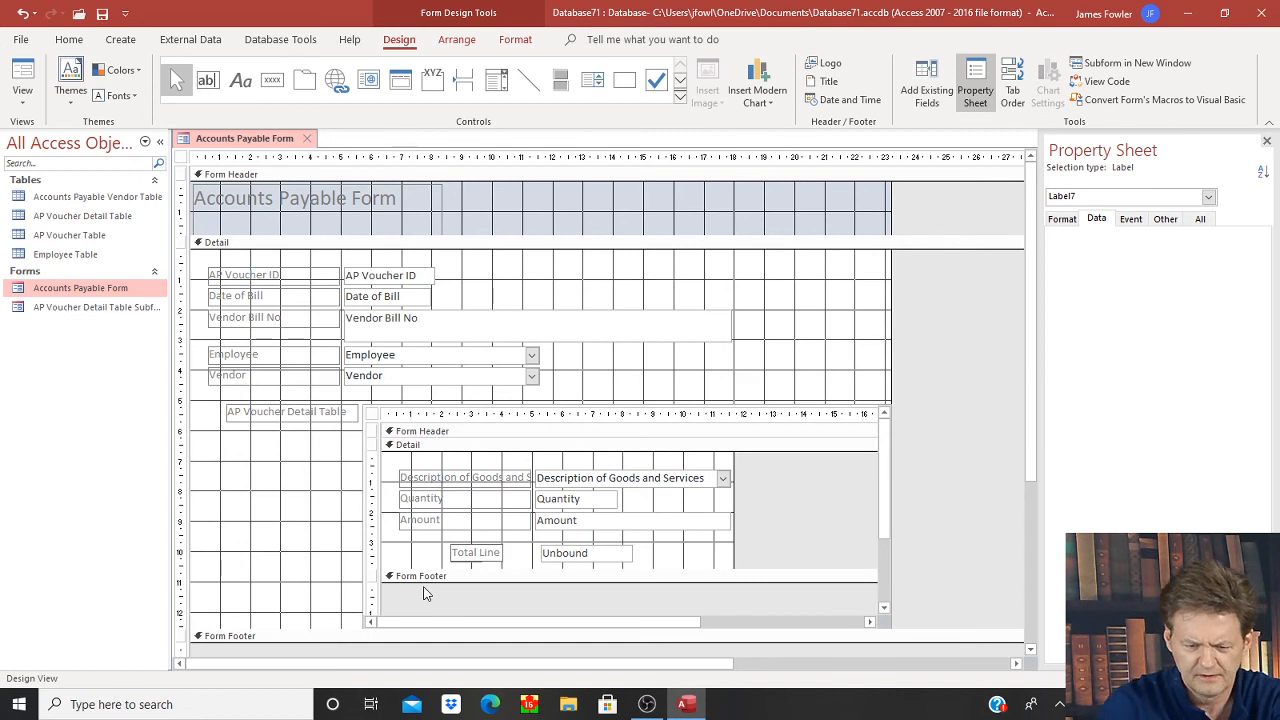
pyautogui.press('Tab')
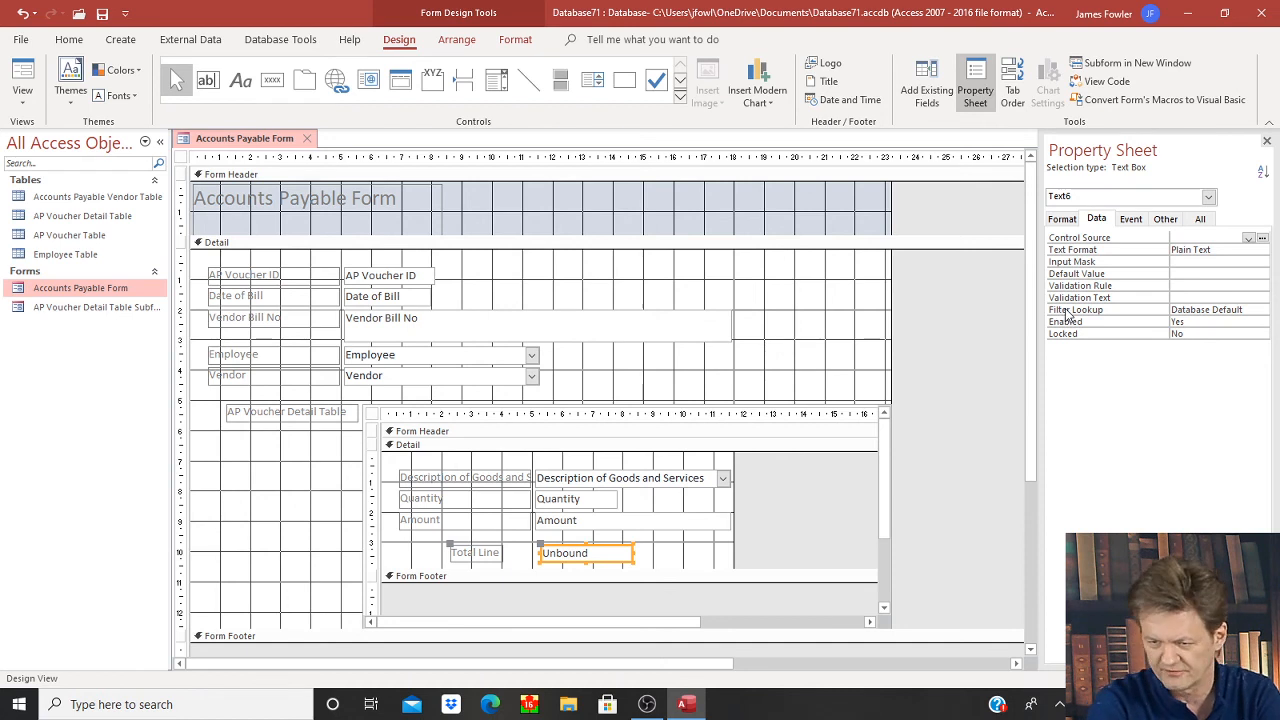
# - Name the unbound text box beside the Total Line label "Total Line Amount" in its properties
pyautogui.click(1203, 220)
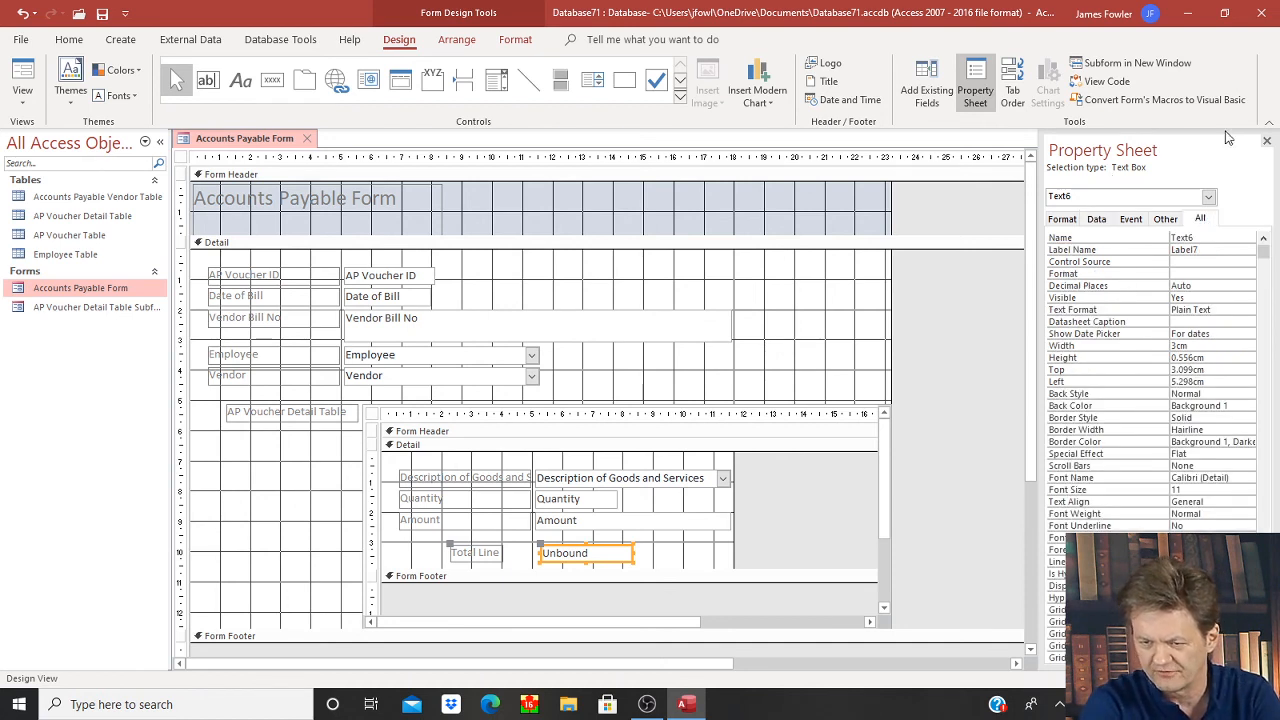
pyautogui.click(1267, 141)
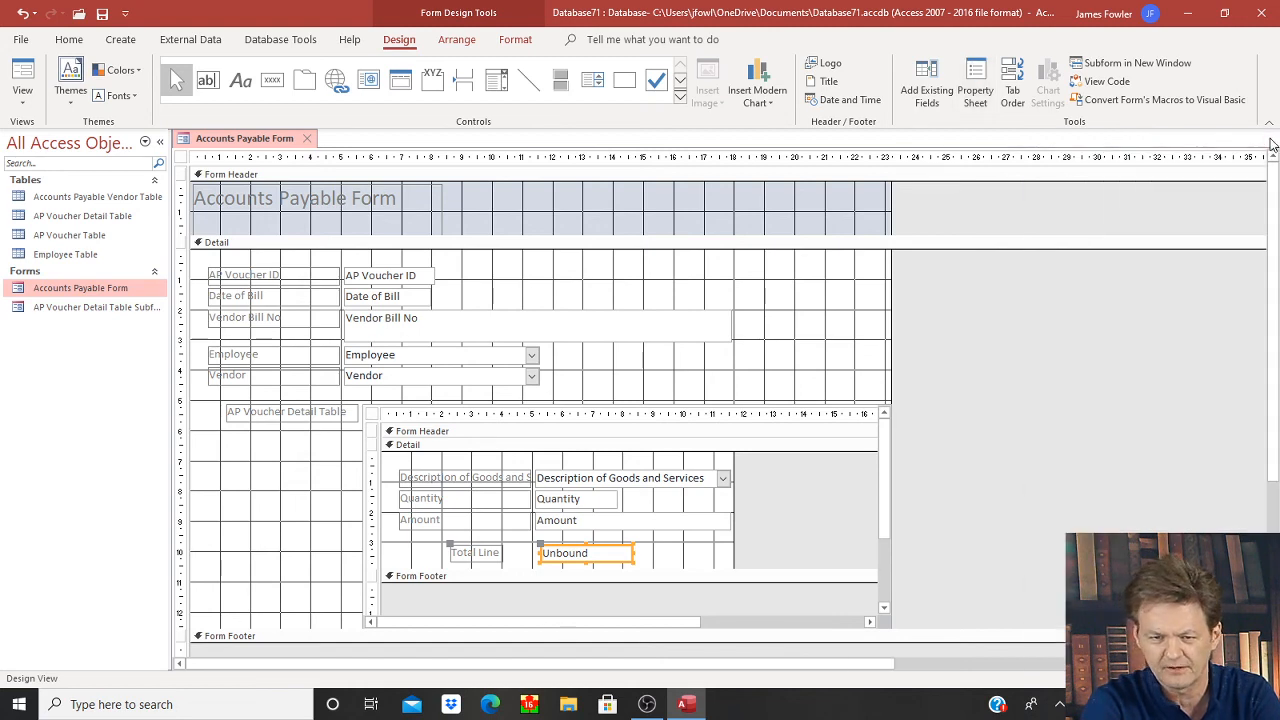
pyautogui.click(969, 98)
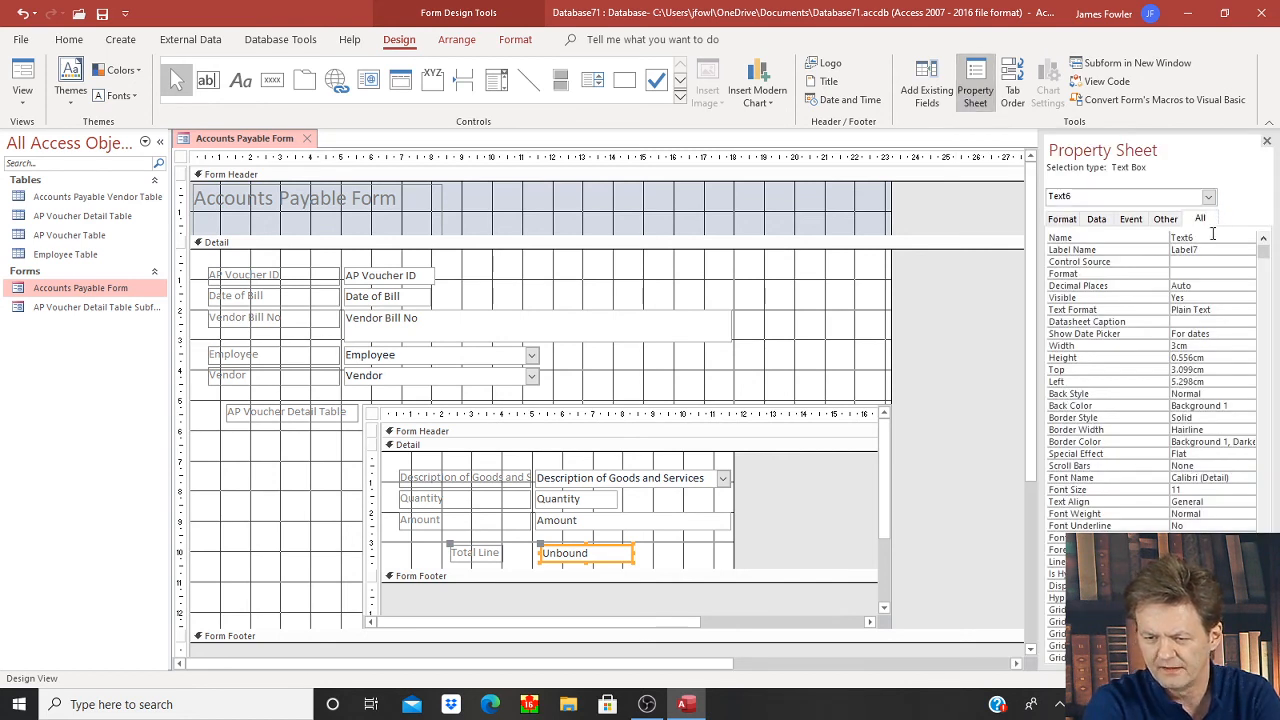
pyautogui.click(1226, 237)
pyautogui.press('BackSpace')
pyautogui.press('BackSpace')
pyautogui.press('BackSpace')
pyautogui.press('BackSpace')
pyautogui.press('BackSpace')
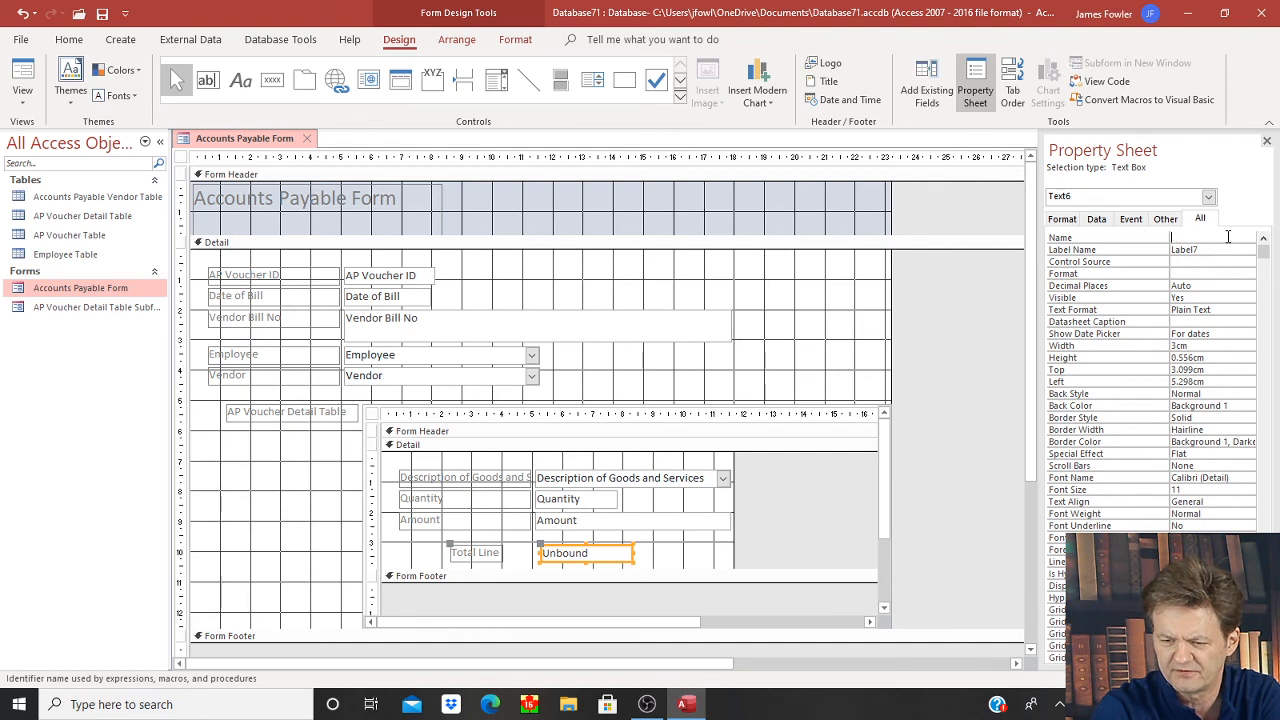
pyautogui.write('Tota')
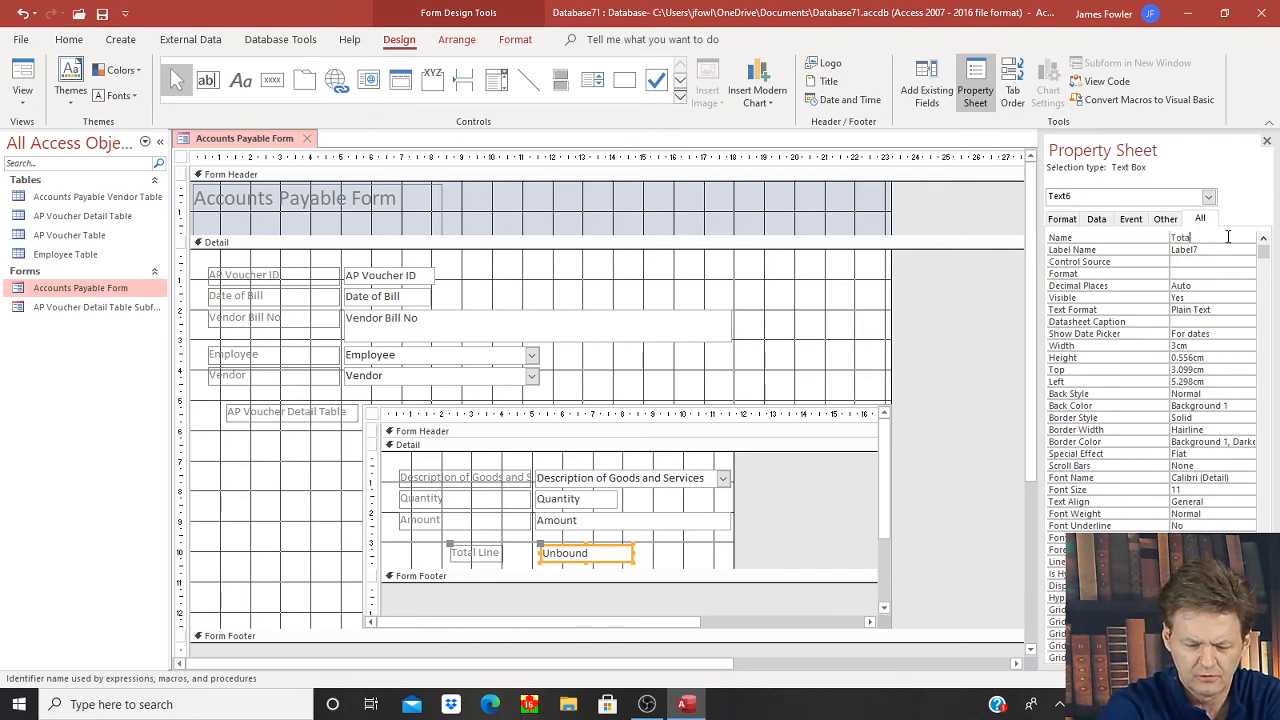
pyautogui.write('l Line')
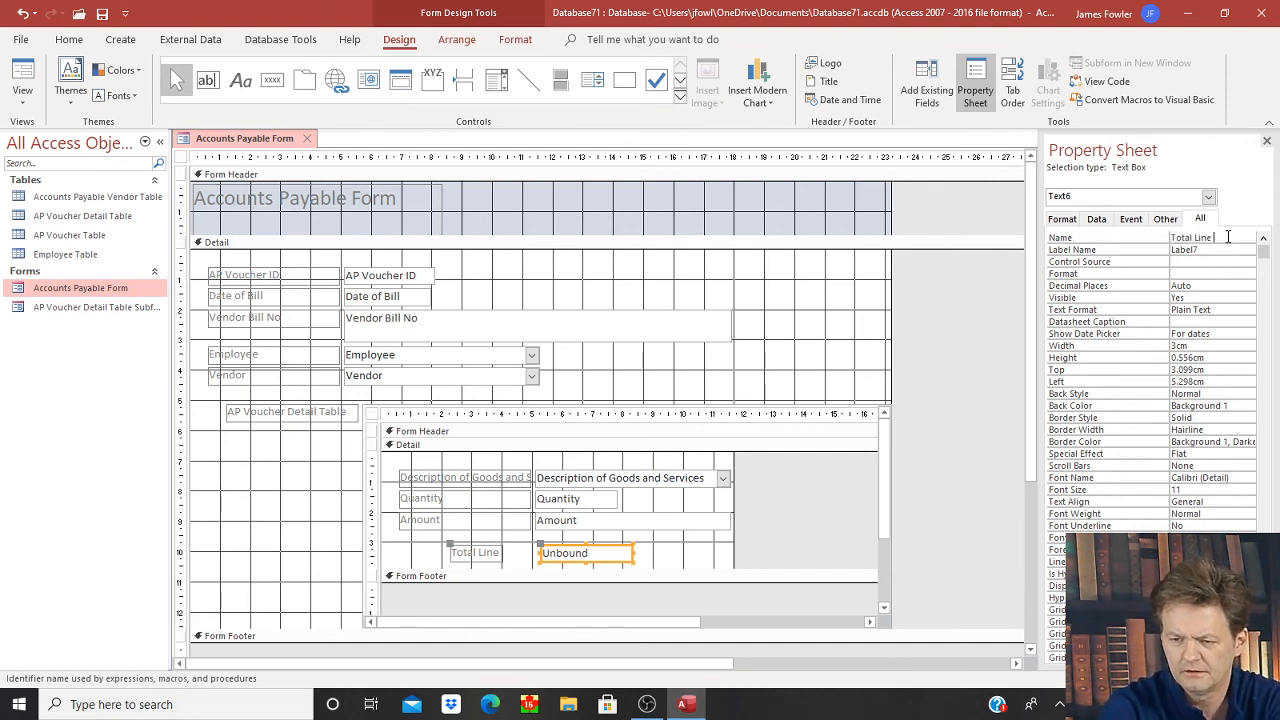
pyautogui.write(' Amount')
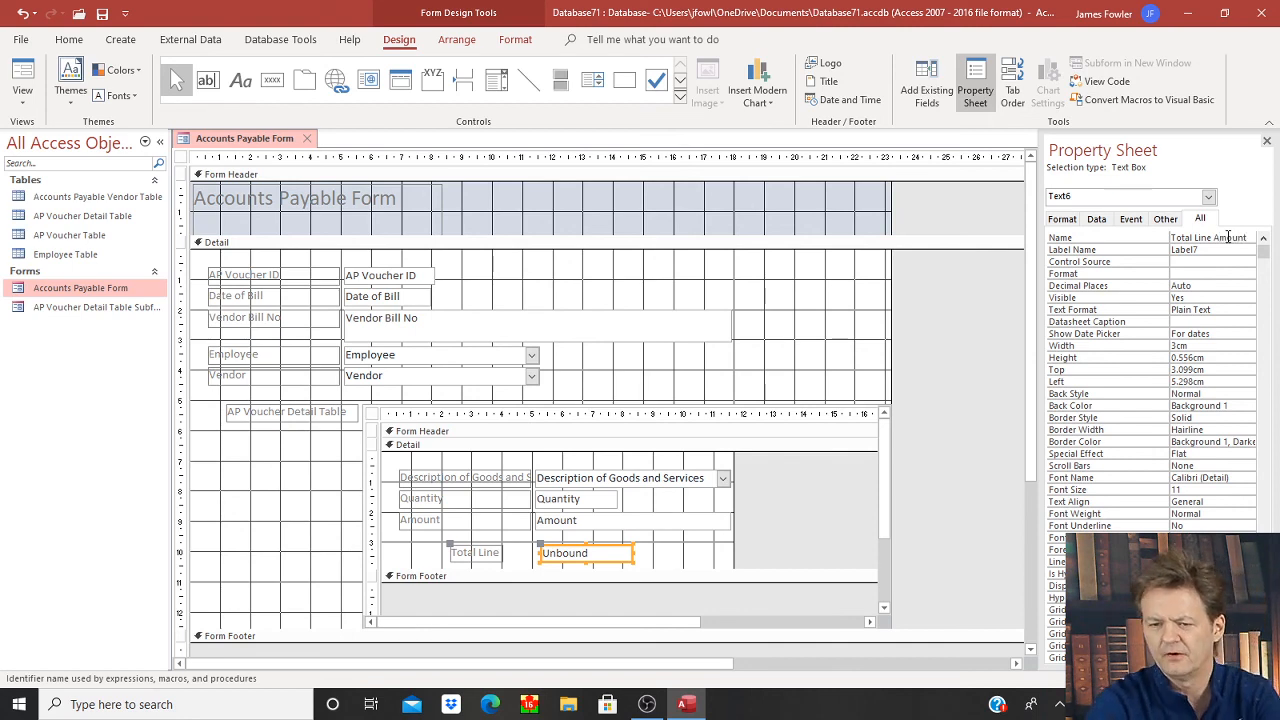
# - Build the control source expression [Quantity] * [Amount] for the Total Line Amount text box with the Expression Builder
pyautogui.click(1100, 220)
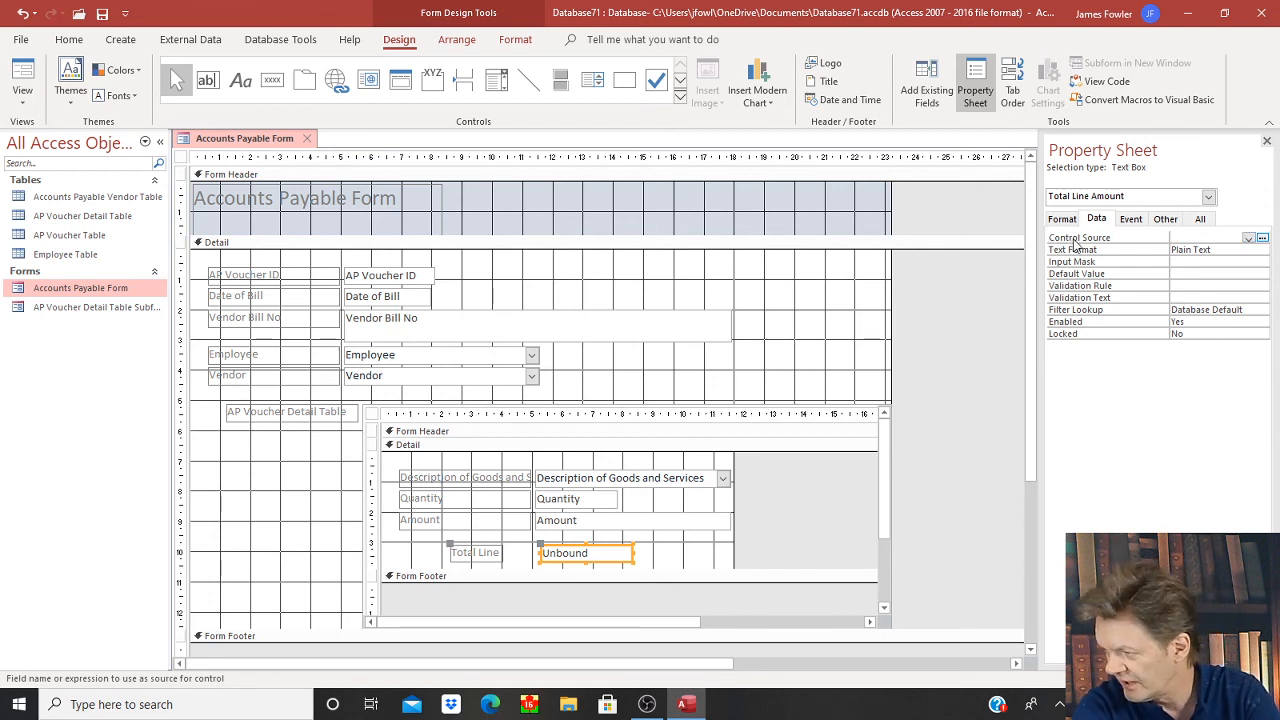
pyautogui.click(1262, 240)
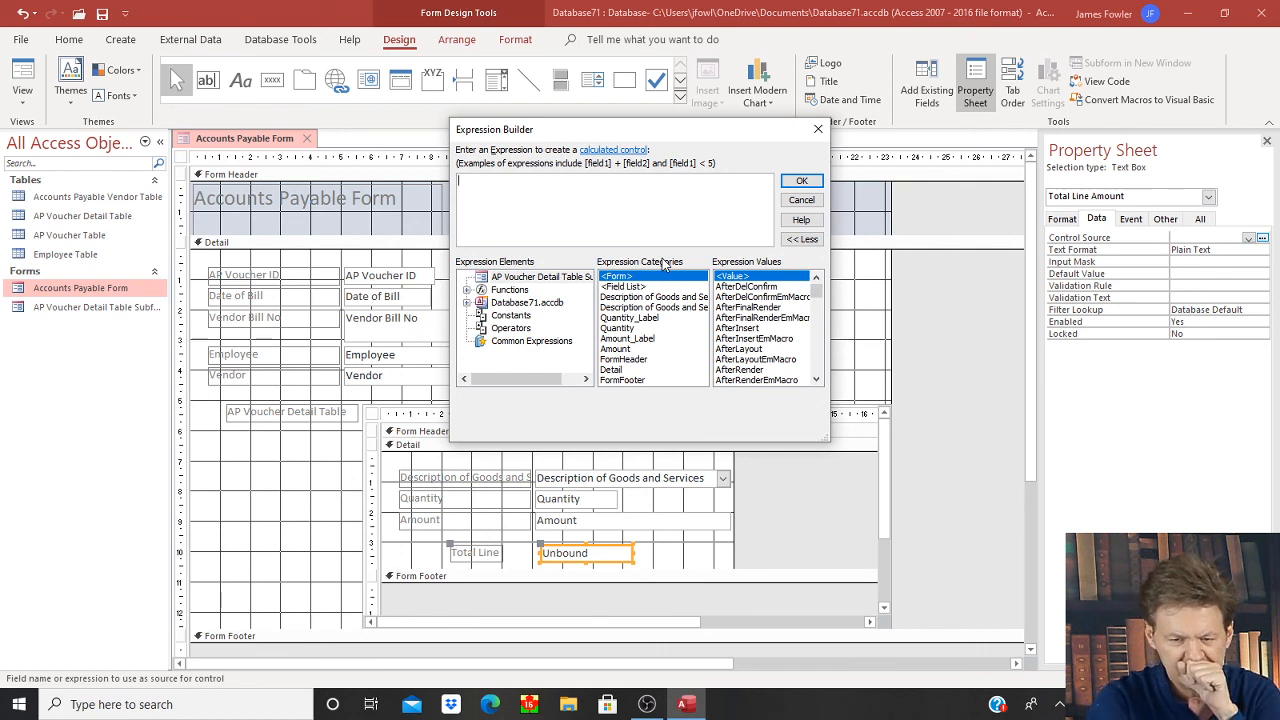
pyautogui.doubleClick(618, 329)
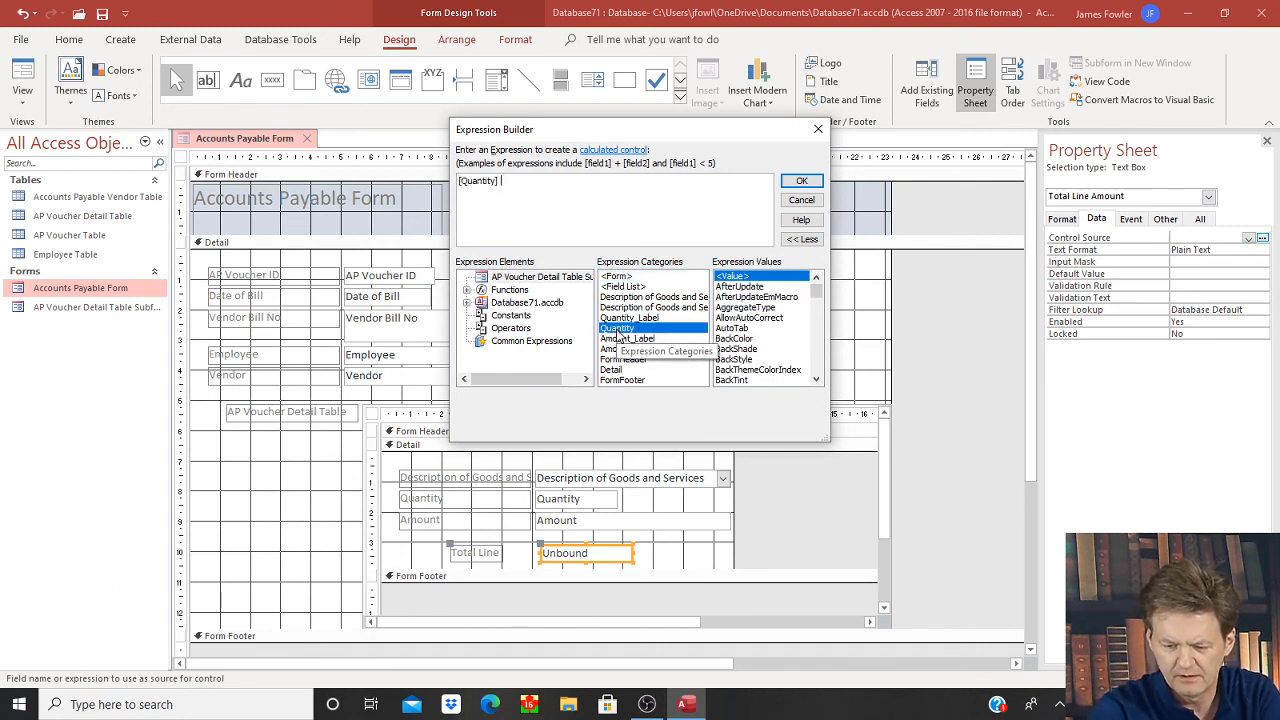
pyautogui.write('*')
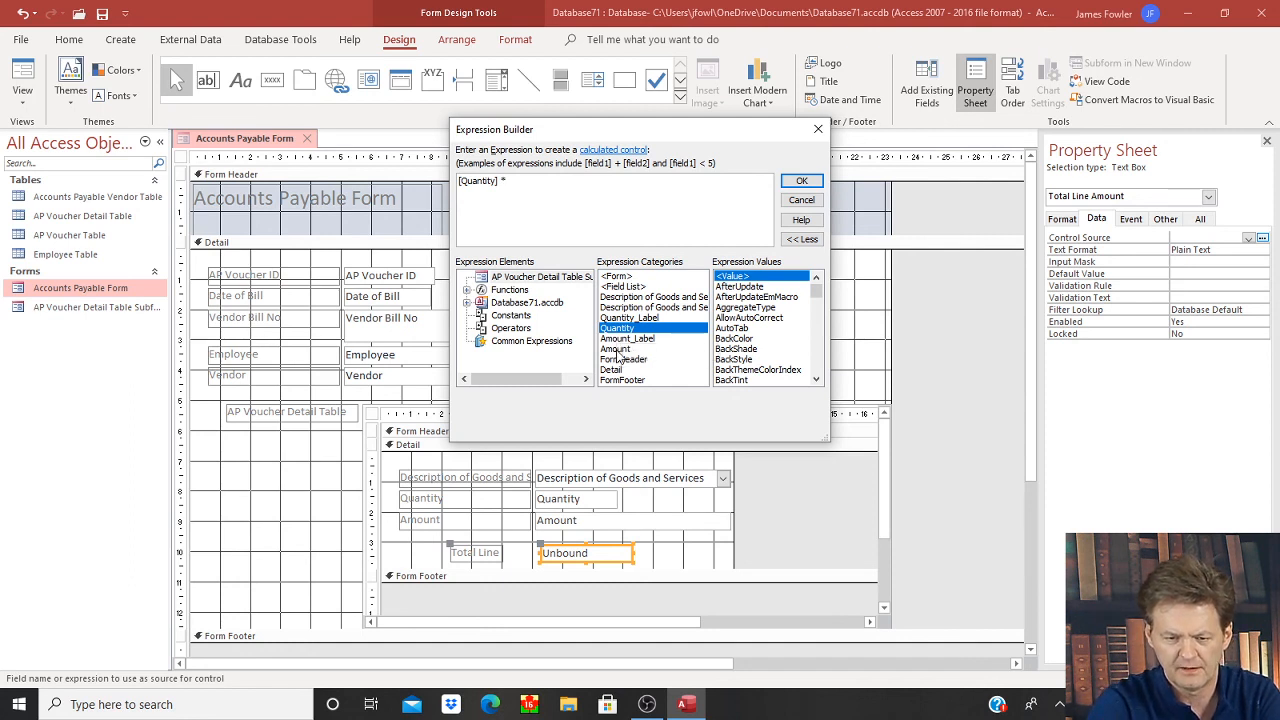
pyautogui.click(619, 352)
pyautogui.doubleClick(619, 352)
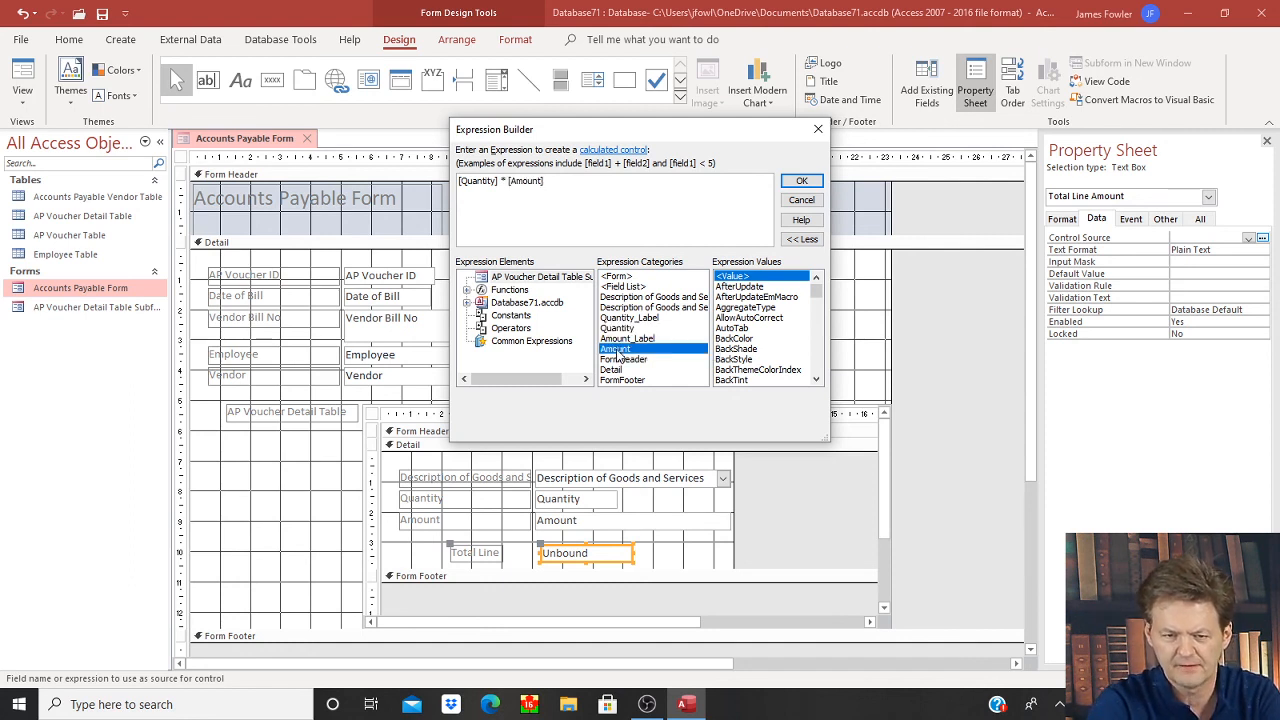
pyautogui.click(803, 182)
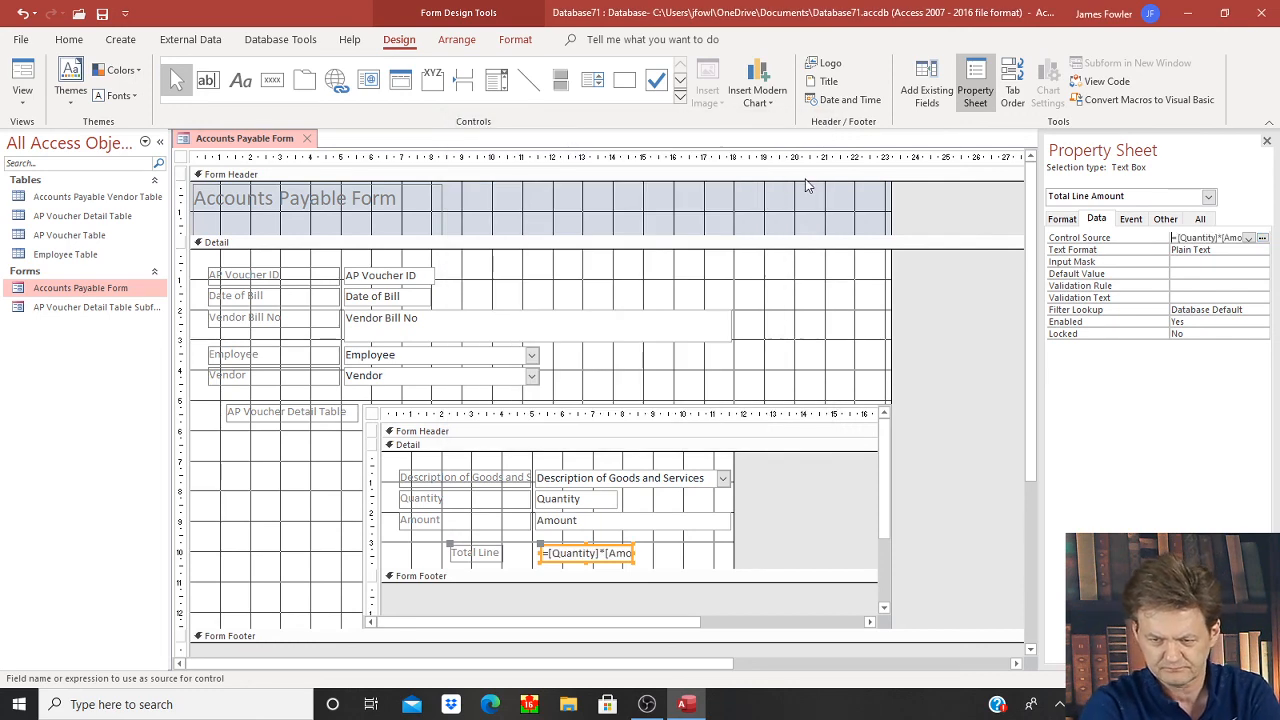
# - Set the Total Line Amount text box's format to Currency and switch the form to Form View
pyautogui.click(1062, 219)
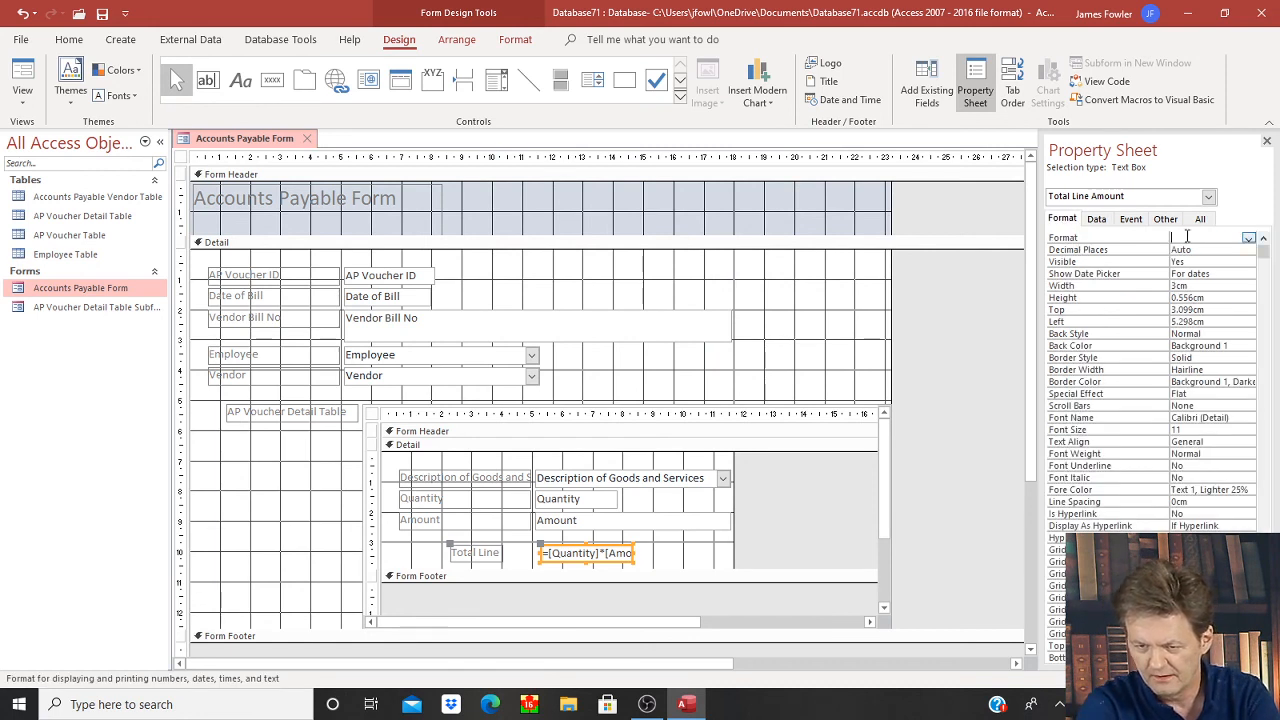
pyautogui.click(1249, 238)
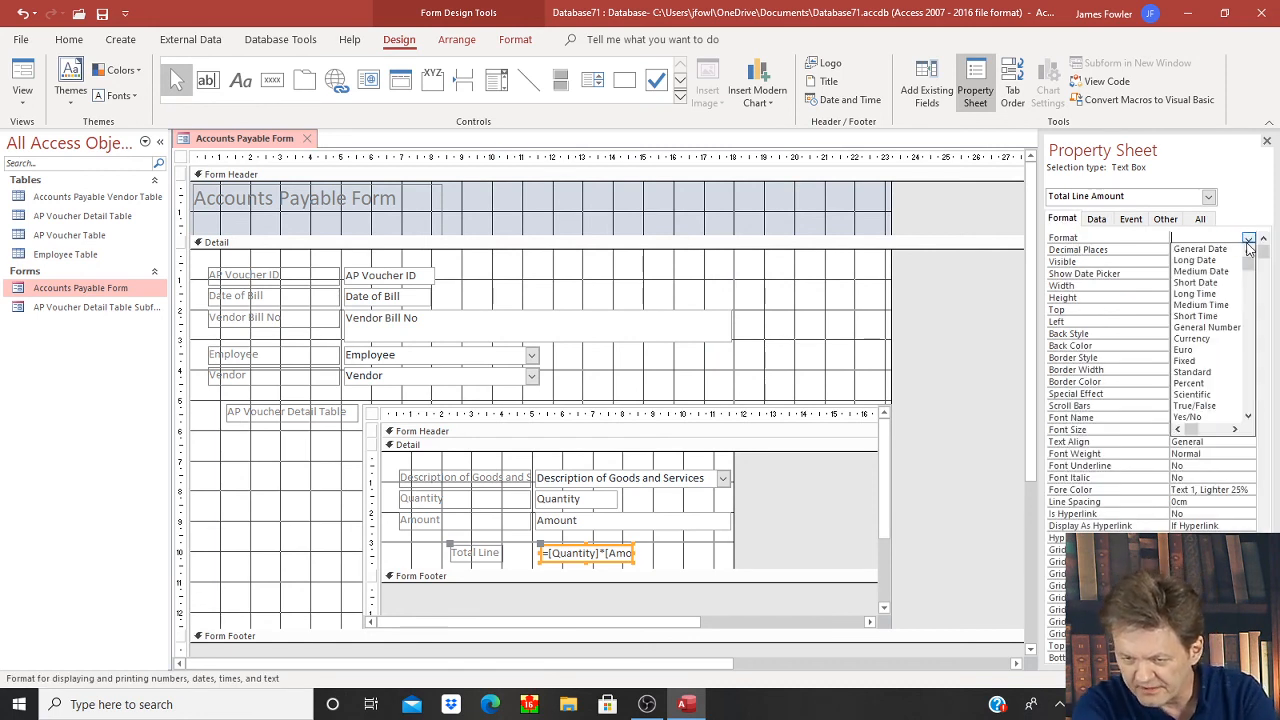
pyautogui.click(1214, 338)
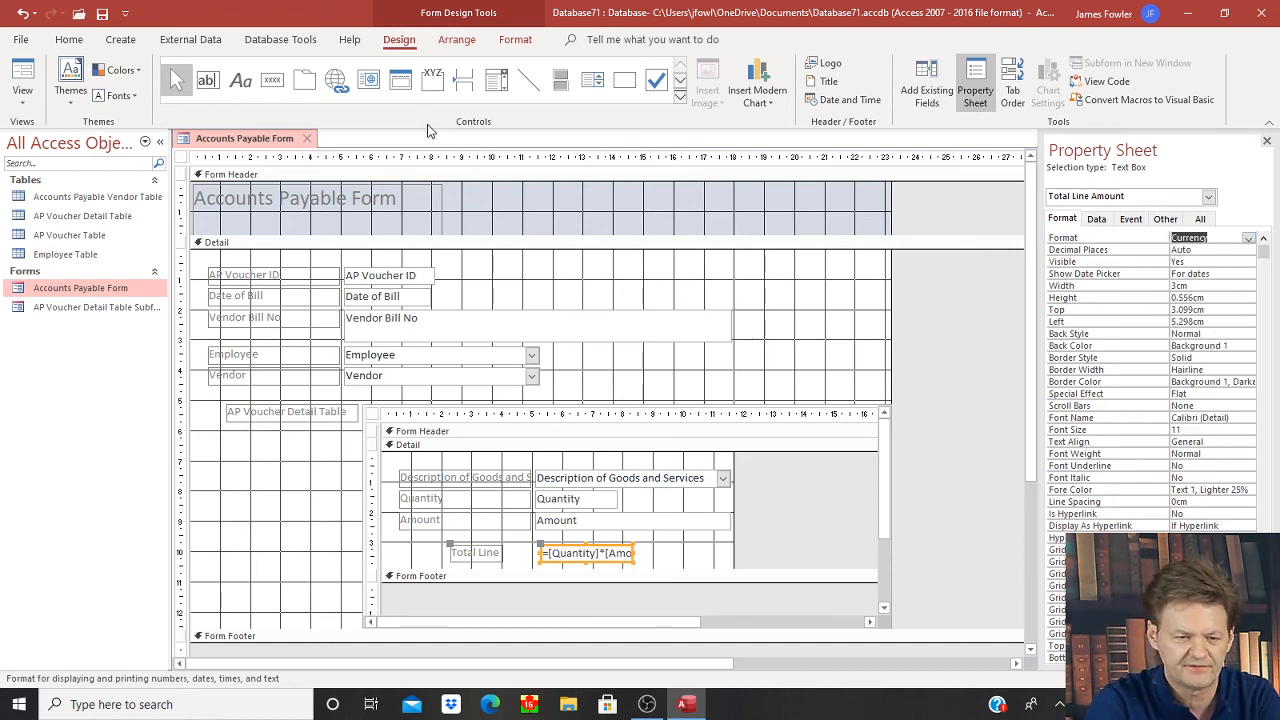
pyautogui.rightClick(231, 150)
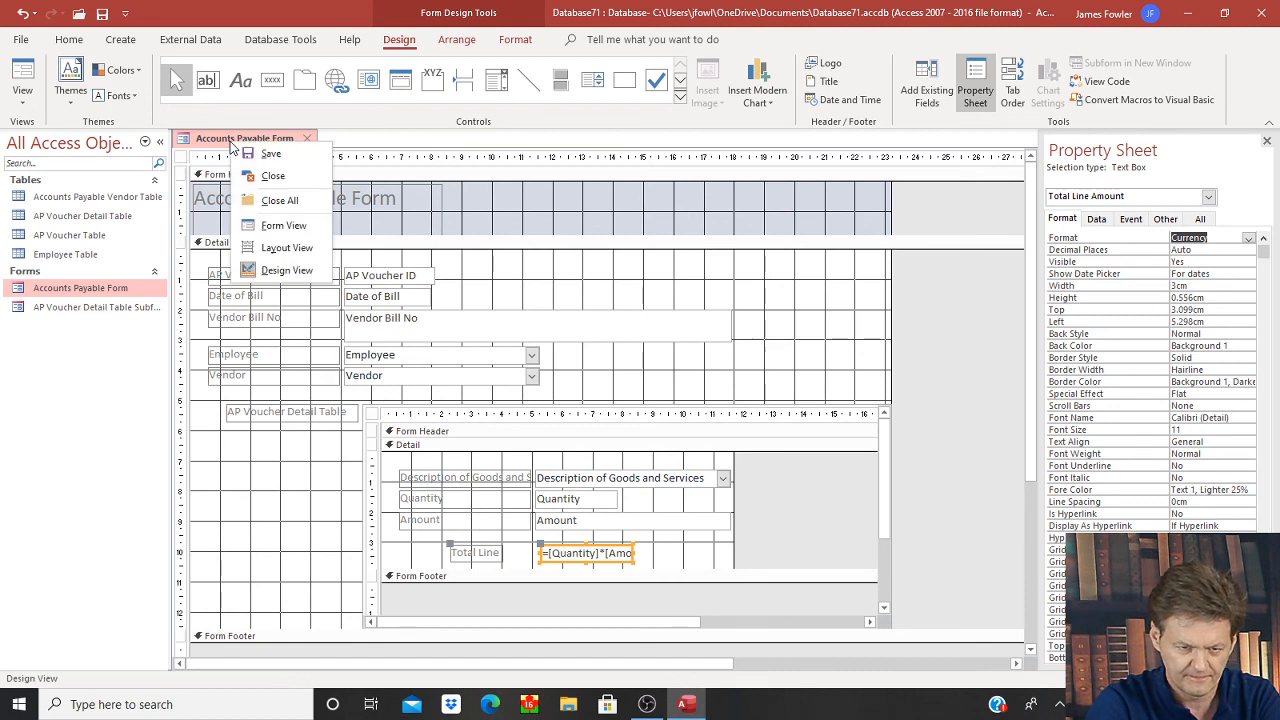
pyautogui.press('Escape')
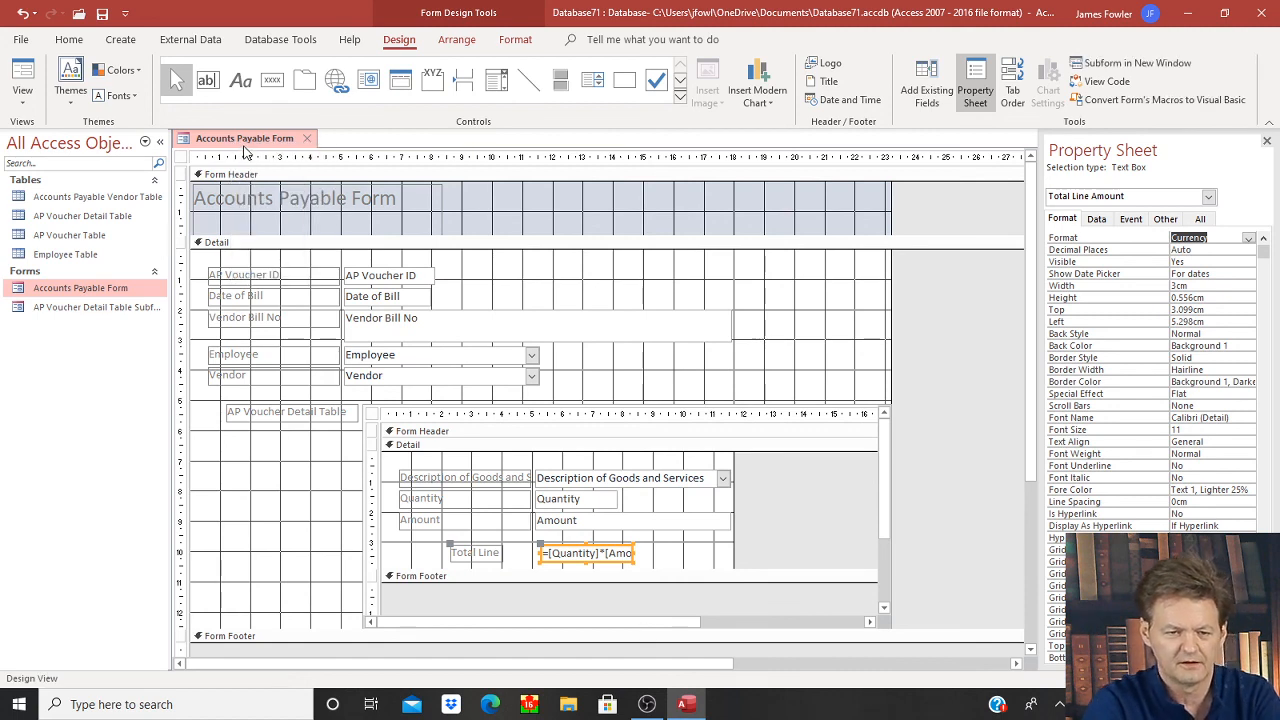
pyautogui.rightClick(251, 146)
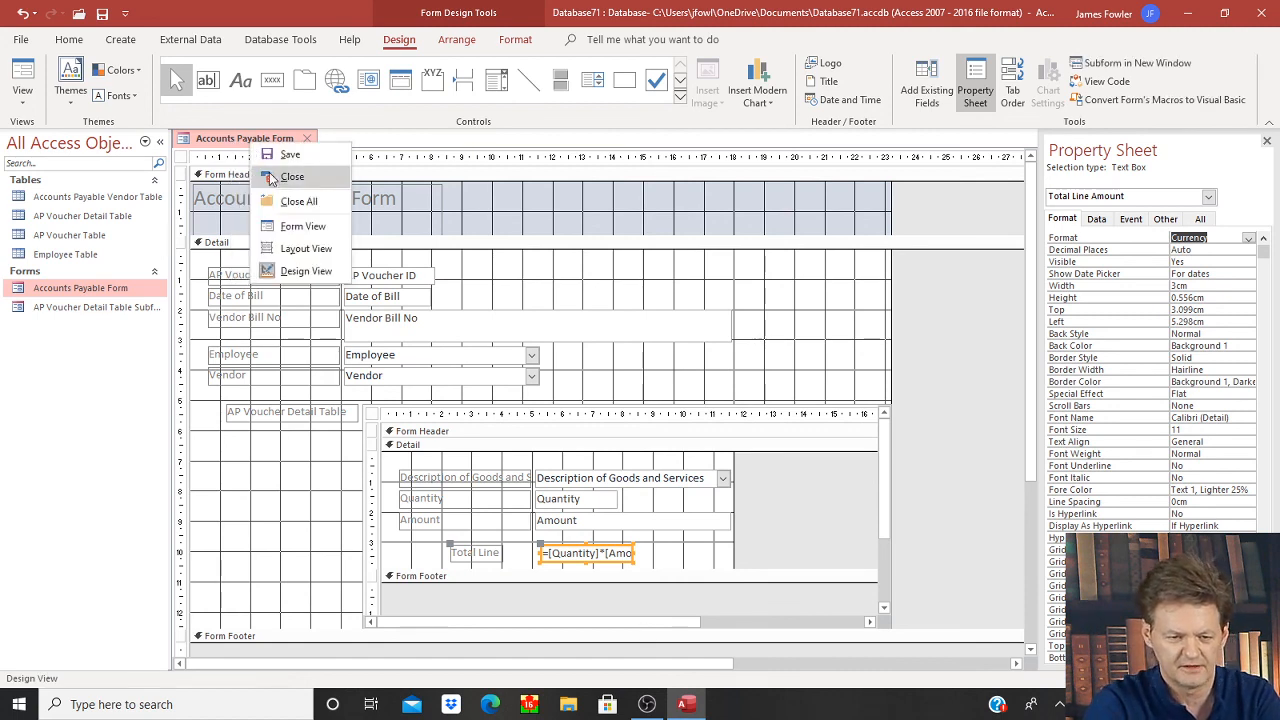
pyautogui.click(302, 227)
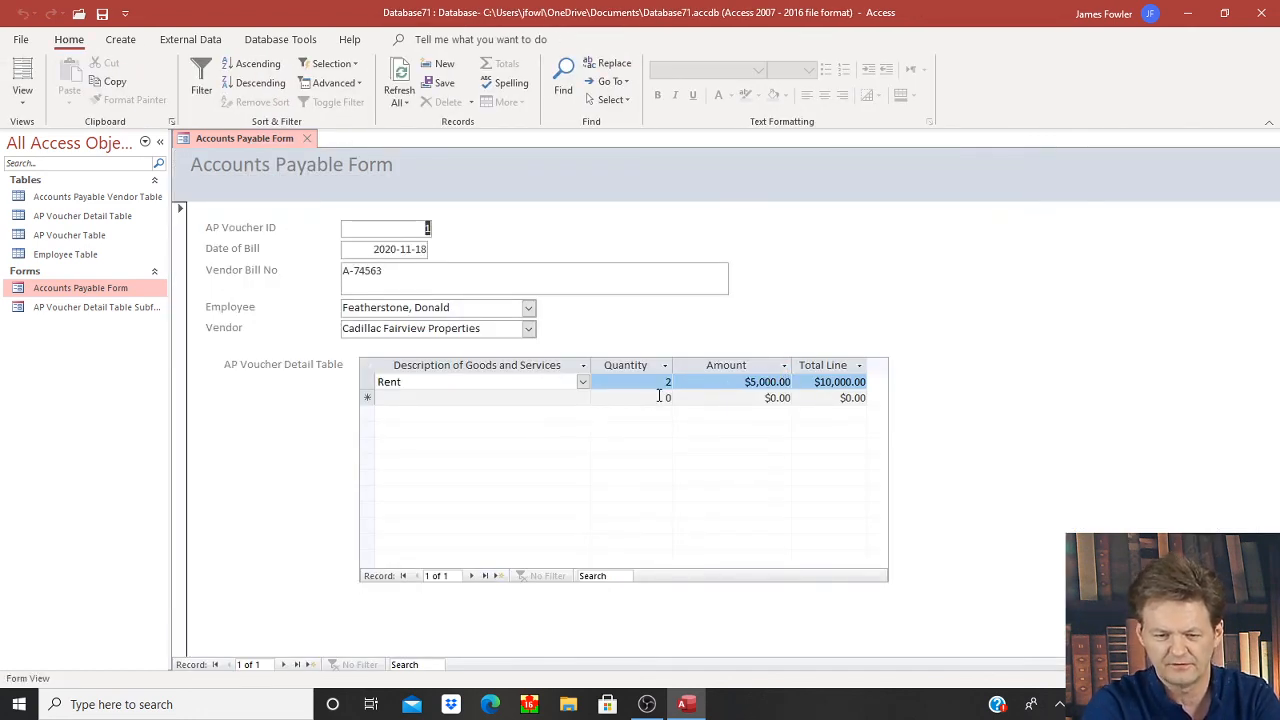
# - Enter a second Rent line with quantity 3 and amount 5,000 in the voucher detail subform
pyautogui.click(514, 398)
pyautogui.click(582, 398)
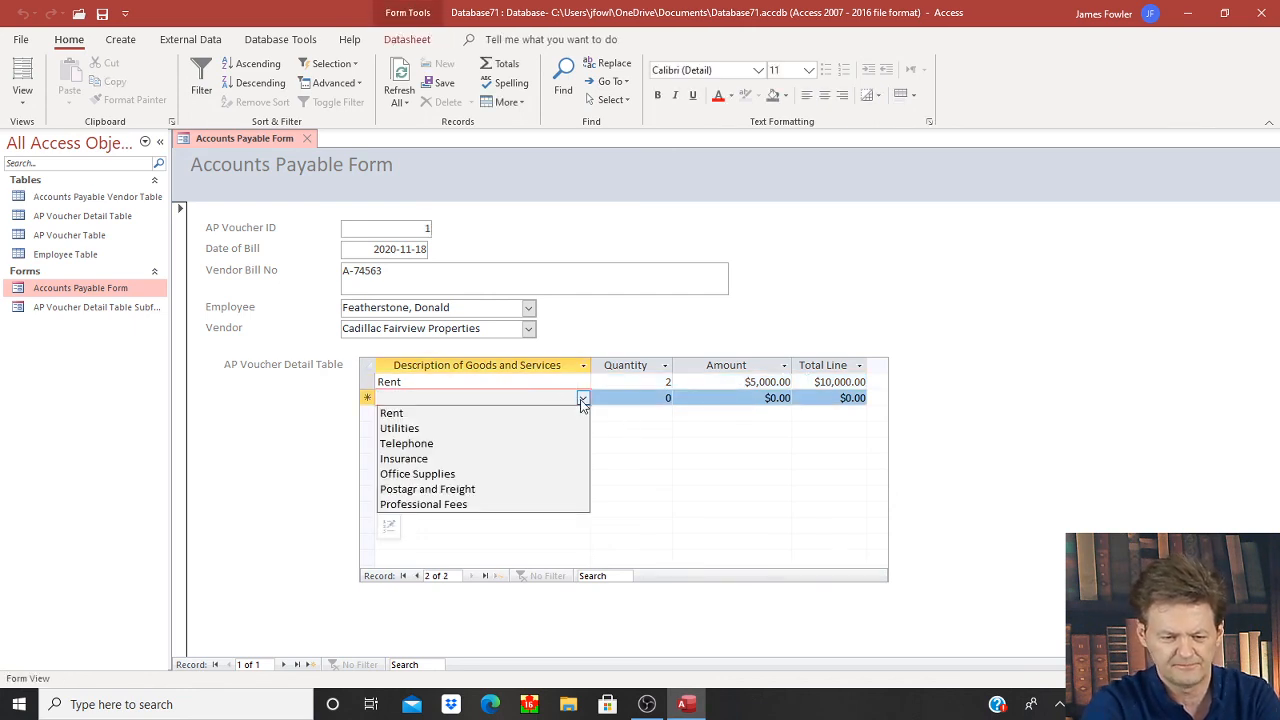
pyautogui.click(580, 414)
pyautogui.press('Tab')
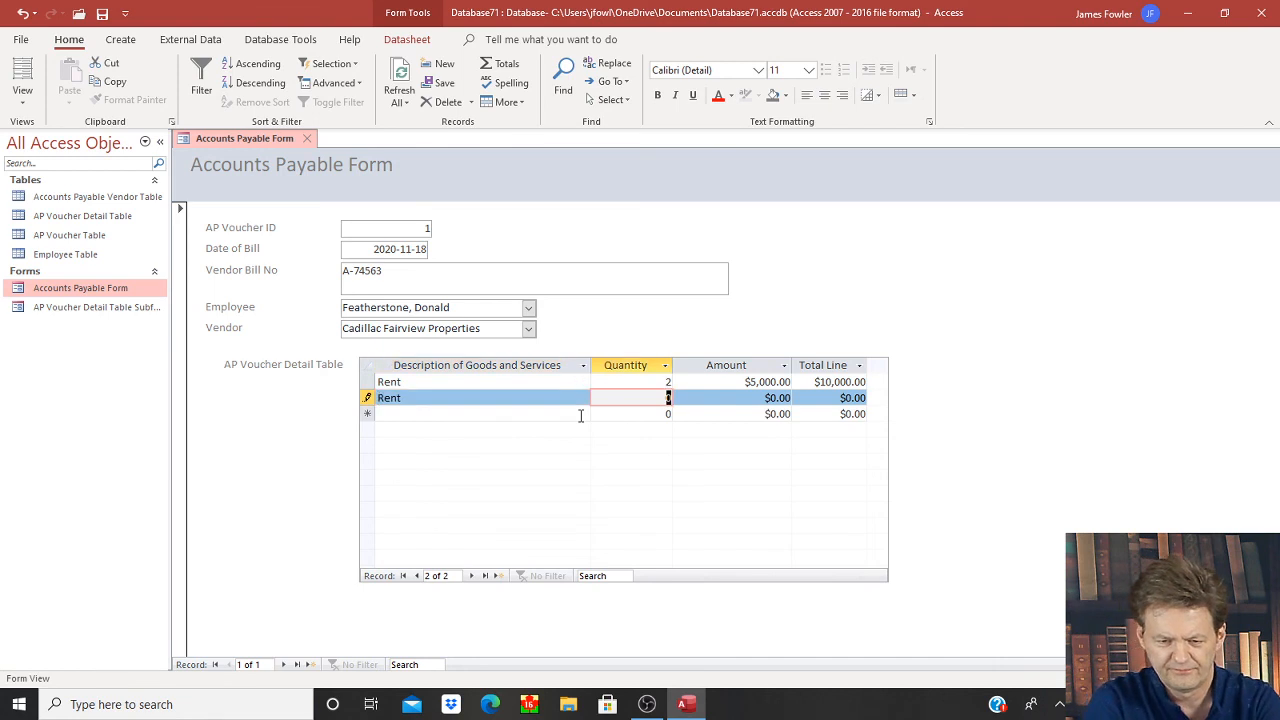
pyautogui.write('3')
pyautogui.press('Tab')
pyautogui.write('5')
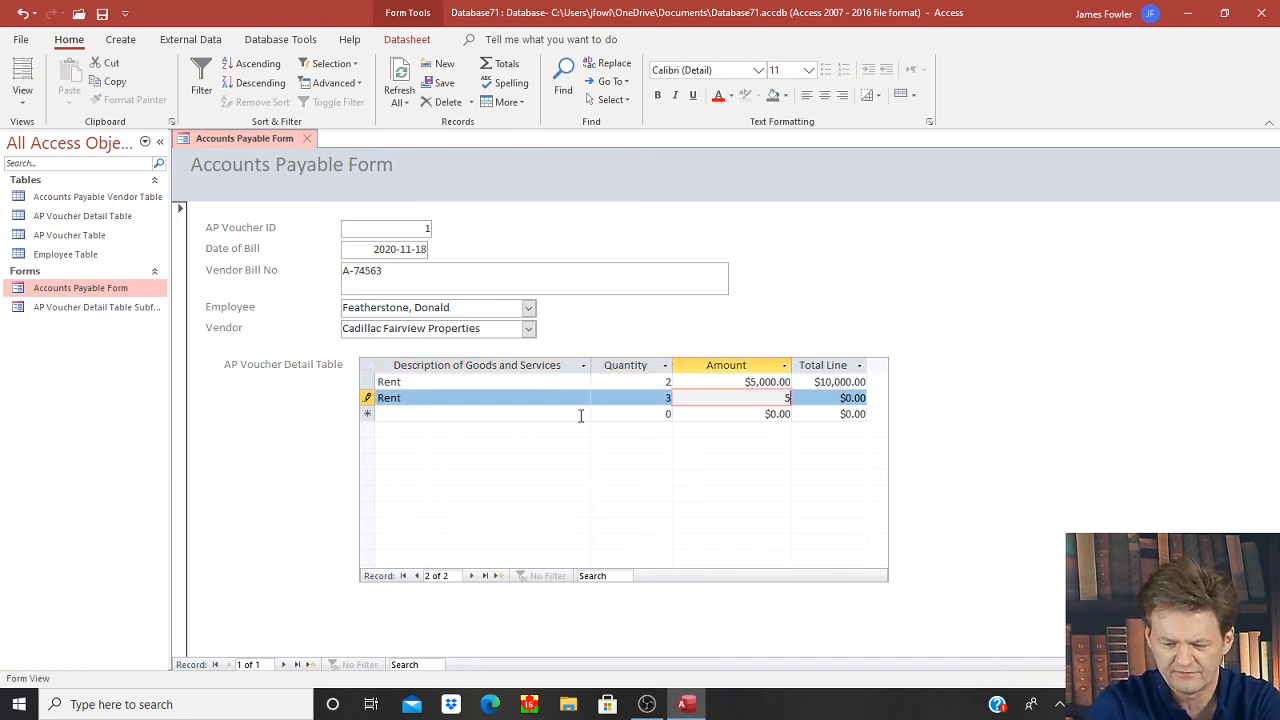
pyautogui.write(',0000')
pyautogui.hotkey('shift', 'Tab')
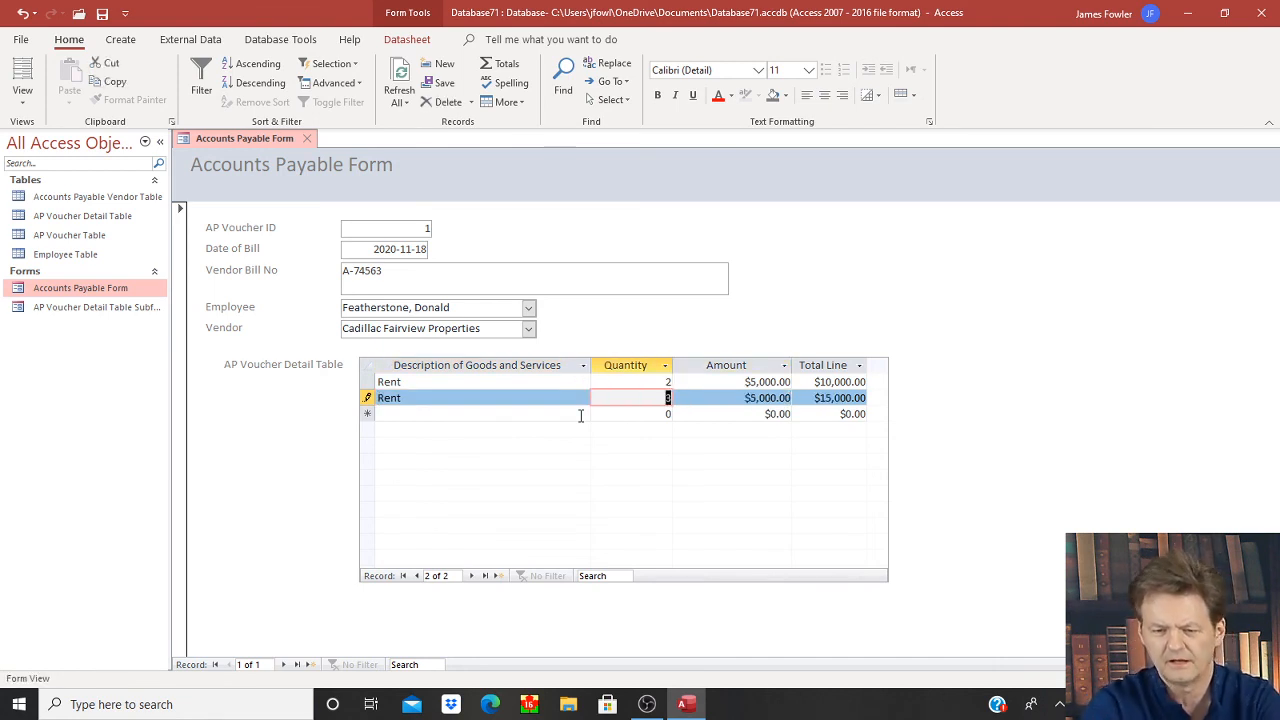